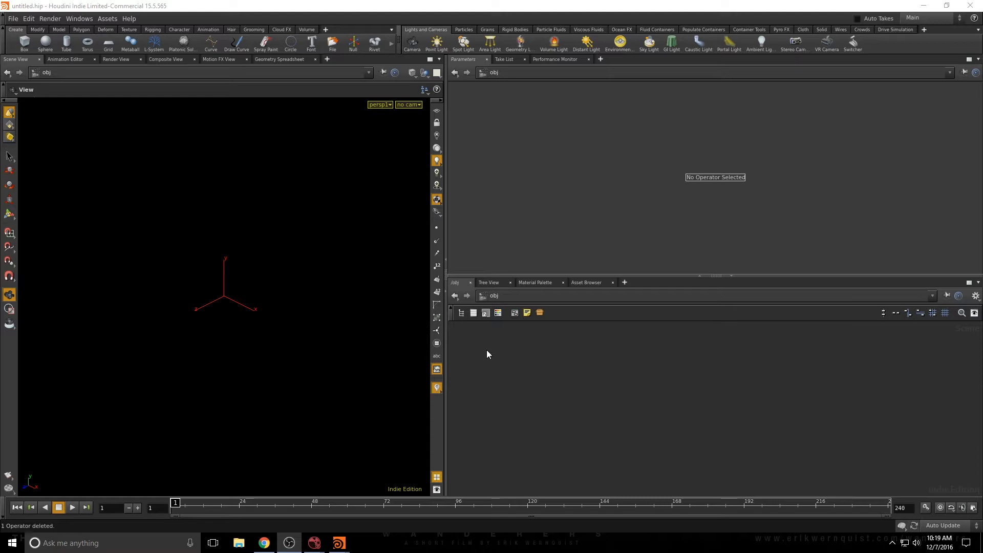
# - Create a Geometry object in the obj network and go inside it
pyautogui.press('Tab')
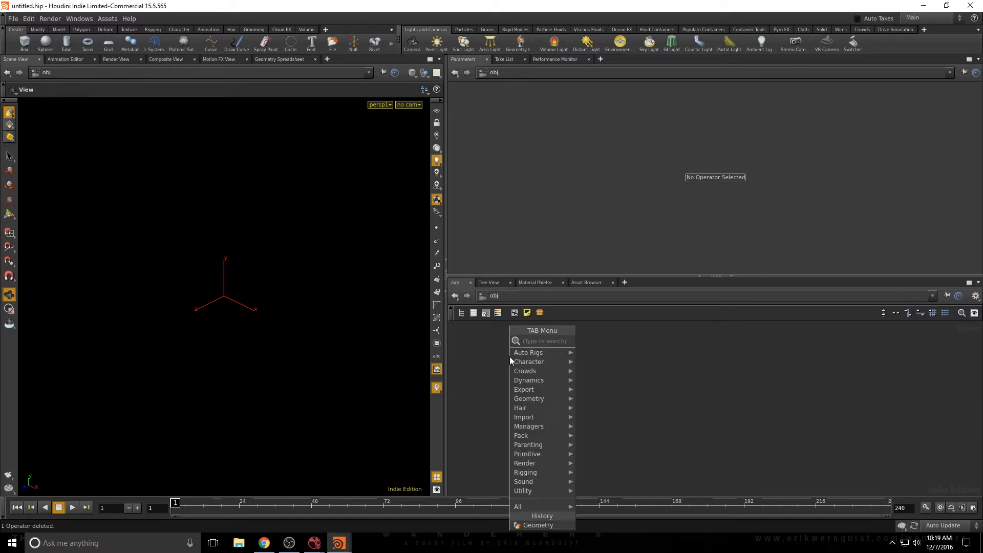
pyautogui.write('geo')
pyautogui.press('Return')
pyautogui.press('Return')
pyautogui.moveTo(510, 359)
pyautogui.mouseDown()
pyautogui.moveTo(571, 350)
pyautogui.moveTo(762, 453)
pyautogui.mouseUp()
pyautogui.doubleClick(571, 350)
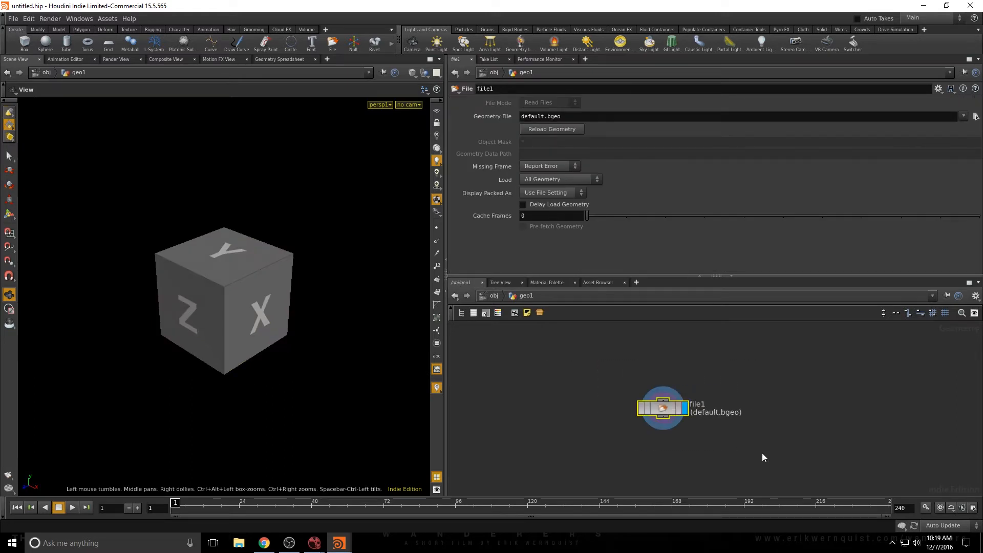
# - Delete the default File node and place a Tube node in the geometry network
pyautogui.press('Delete')
pyautogui.press('Tab')
pyautogui.write('tube')
pyautogui.press('Return')
pyautogui.press('Return')
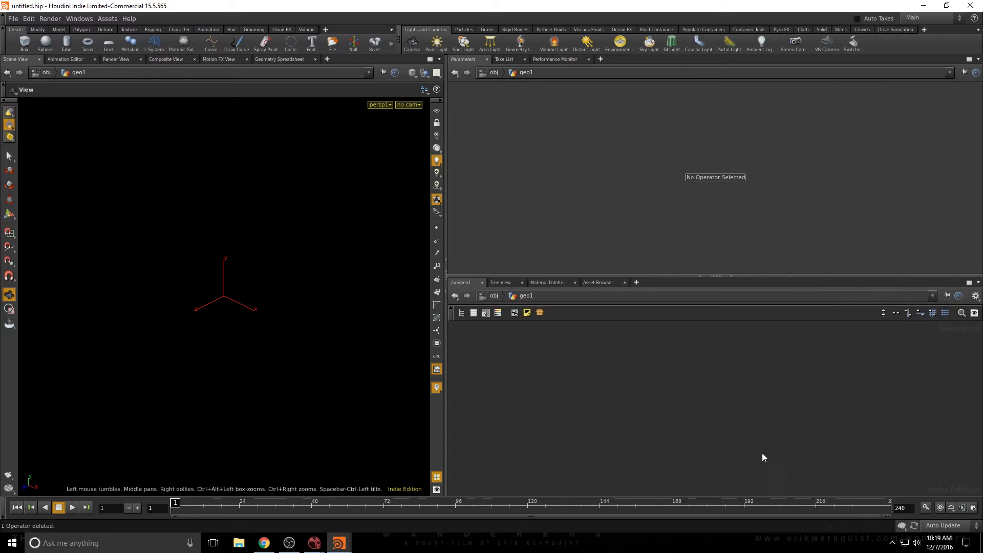
pyautogui.moveTo(761, 453); pyautogui.dragTo(660, 380)
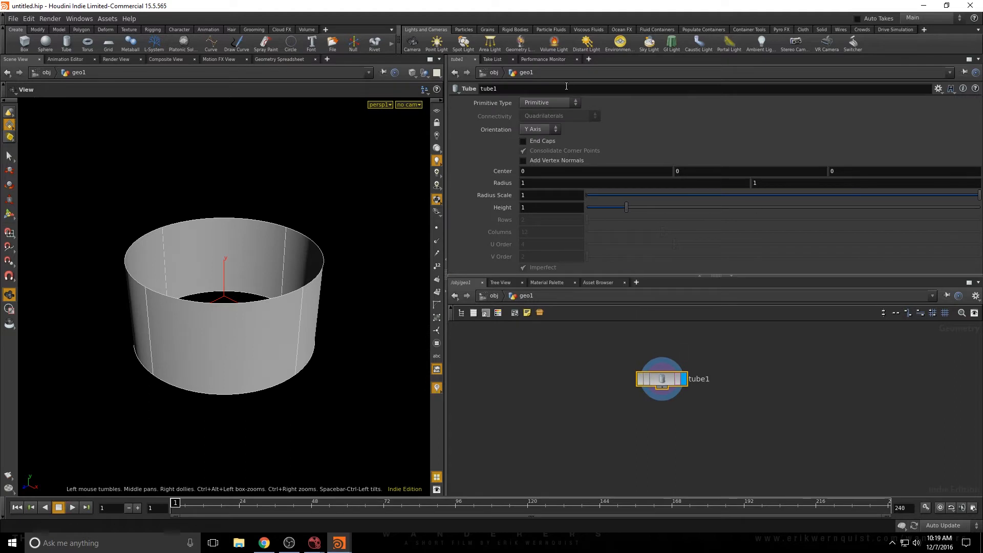
# - Set the tube's primitive type to Polygon with 8 rows and 32 columns
pyautogui.click(549, 103)
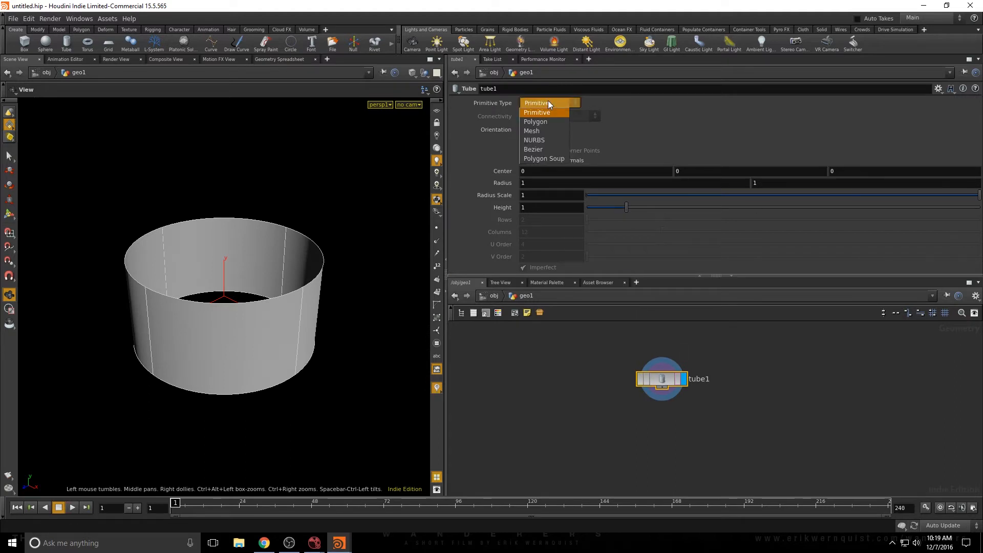
pyautogui.click(543, 122)
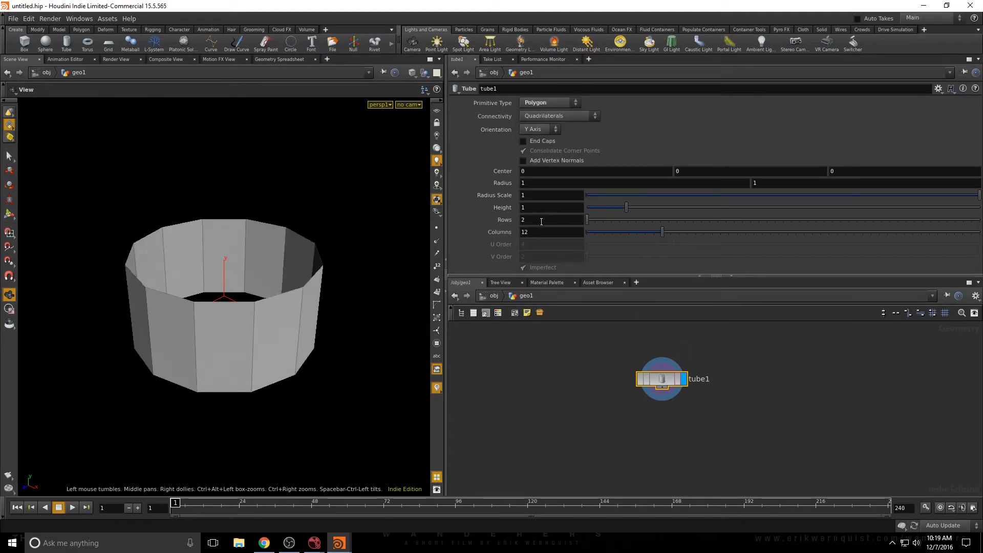
pyautogui.press('Tab')
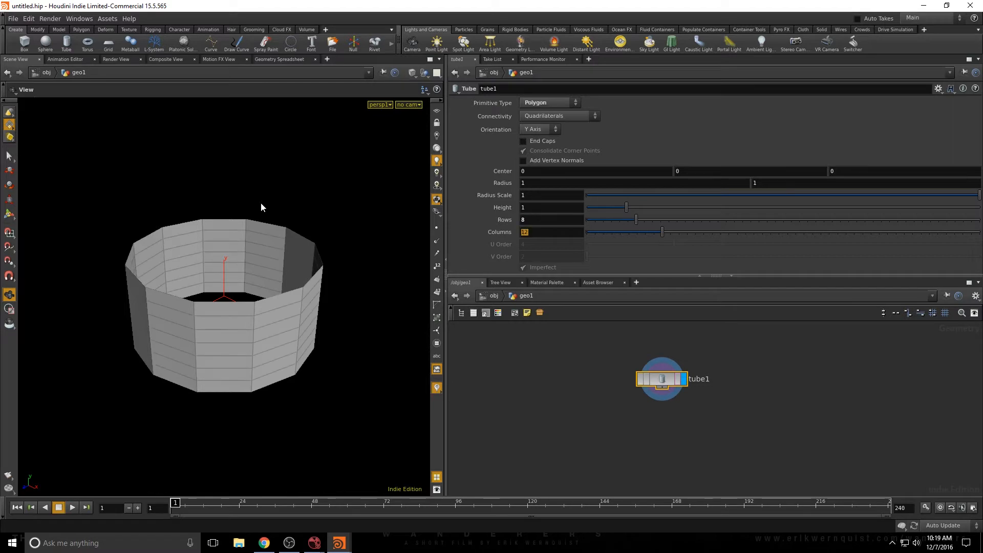
pyautogui.write('32')
pyautogui.press('Return')
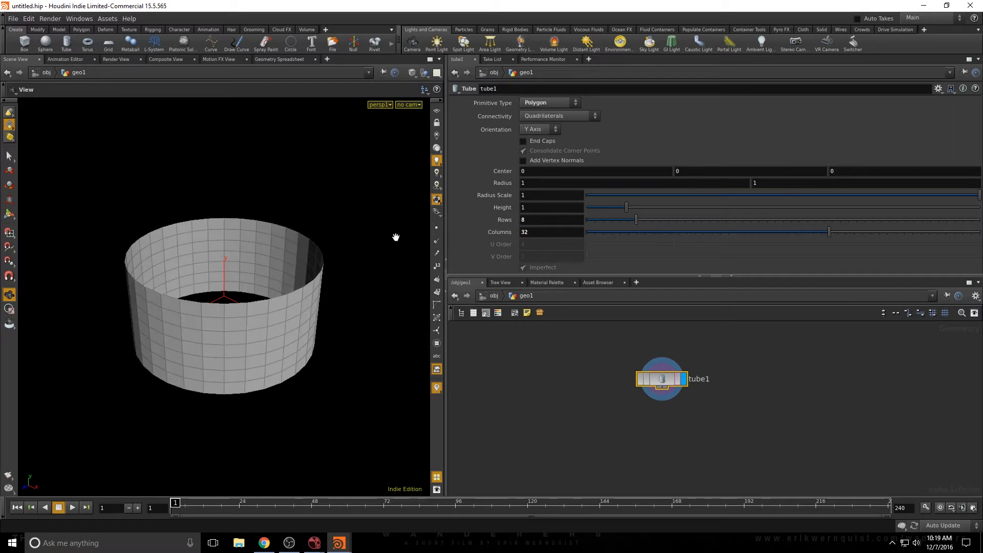
# - Flatten the tube into a disc by setting its first radius to 0 and its height to 0
pyautogui.click(557, 180)
pyautogui.write('0')
pyautogui.press('Return')
pyautogui.moveTo(535, 207); pyautogui.dragTo(373, 191)
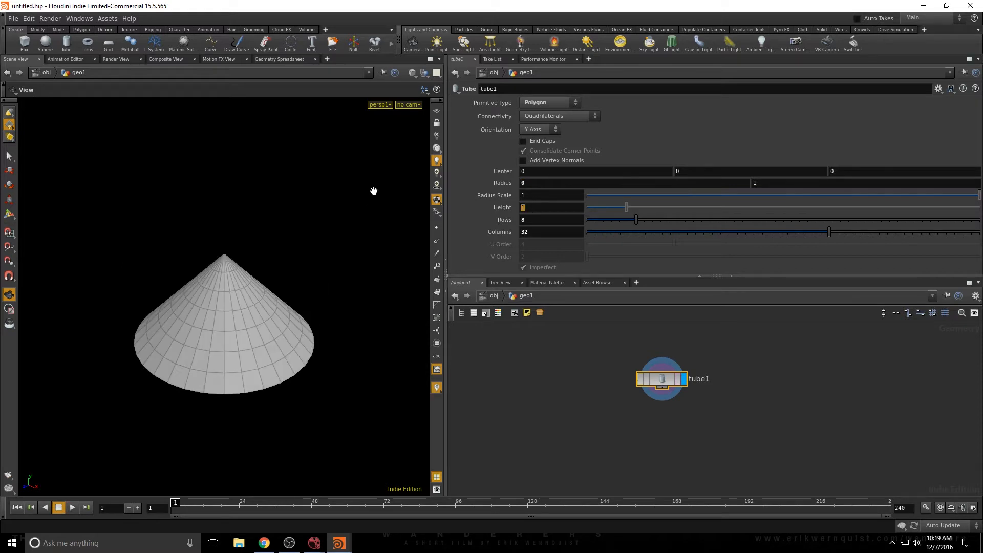
pyautogui.write('0')
pyautogui.press('Return')
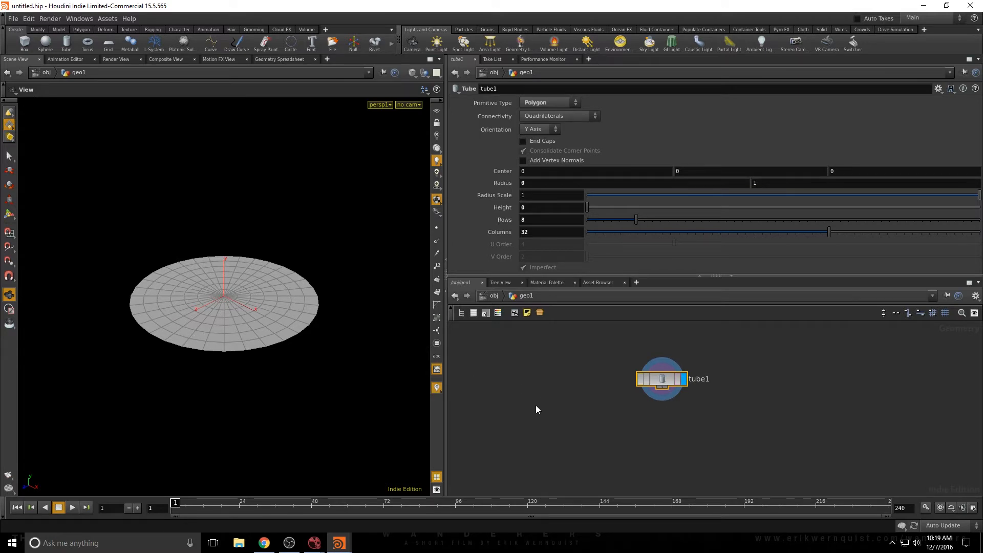
# - Display the point numbers, examine the points at the disc's centre, and hide the numbers again
pyautogui.moveTo(661, 386); pyautogui.dragTo(661, 365)
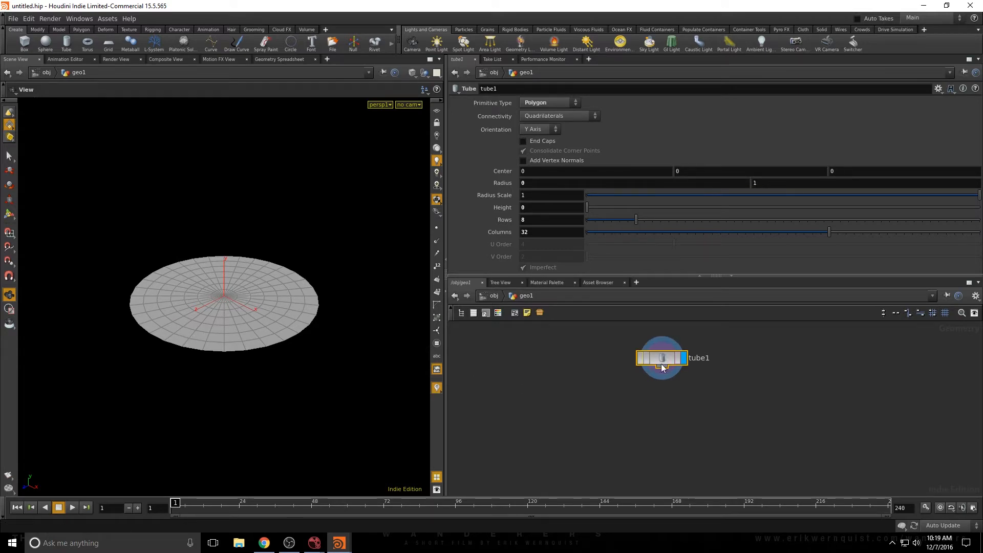
pyautogui.press('Tab')
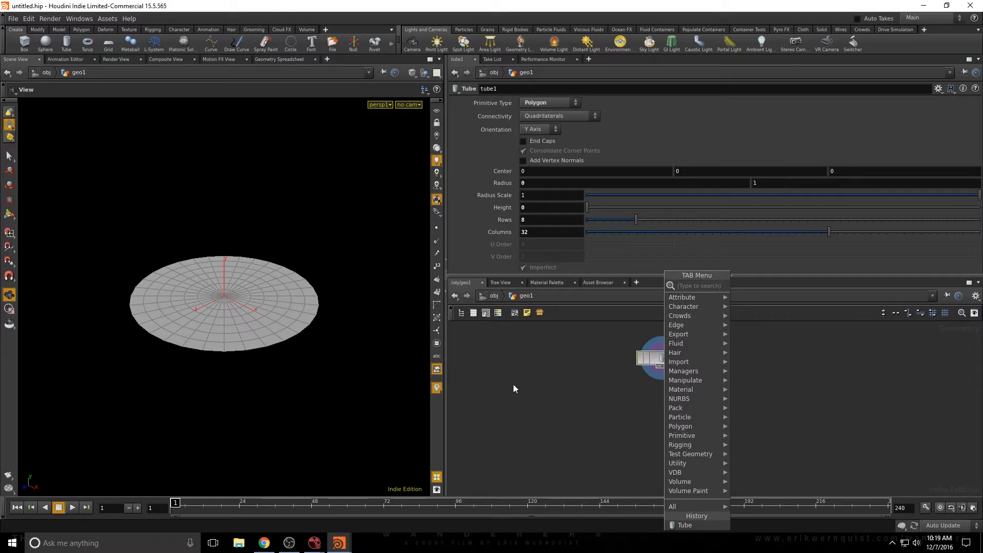
pyautogui.click(437, 266)
pyautogui.scroll(10, 230, 293)
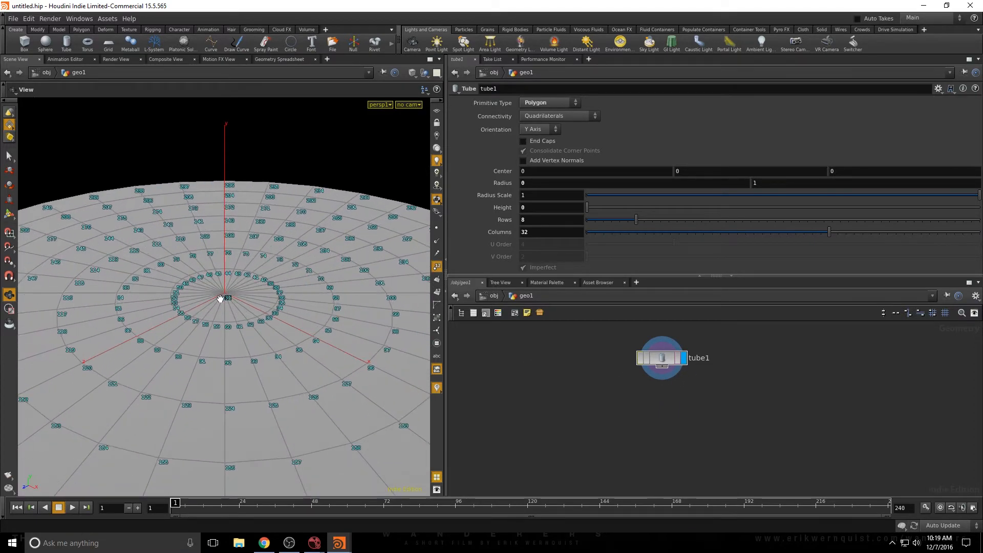
pyautogui.scroll(-10, 220, 299)
pyautogui.click(436, 266)
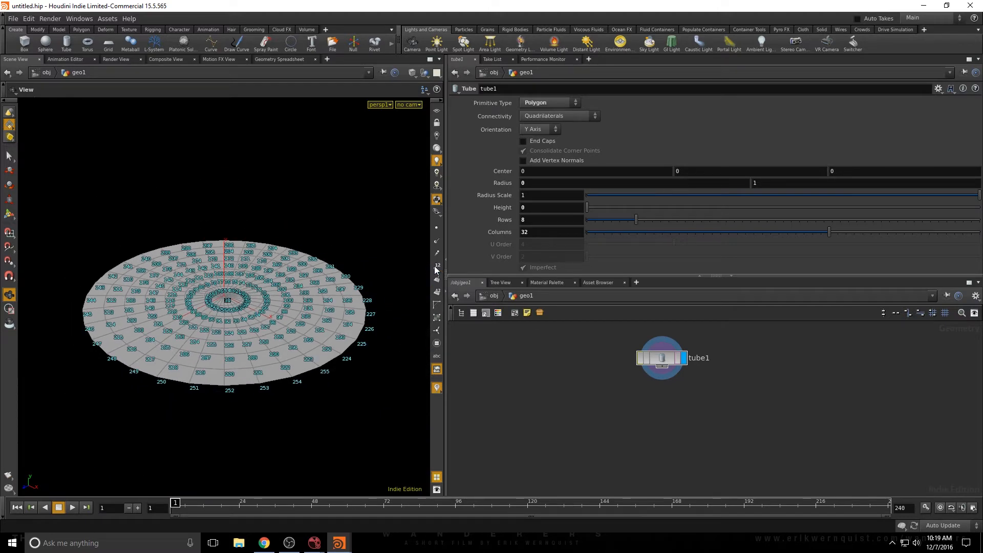
# - Add a Fuse node below the tube, connect the tube into it, and display its result
pyautogui.press('Tab')
pyautogui.write('fu')
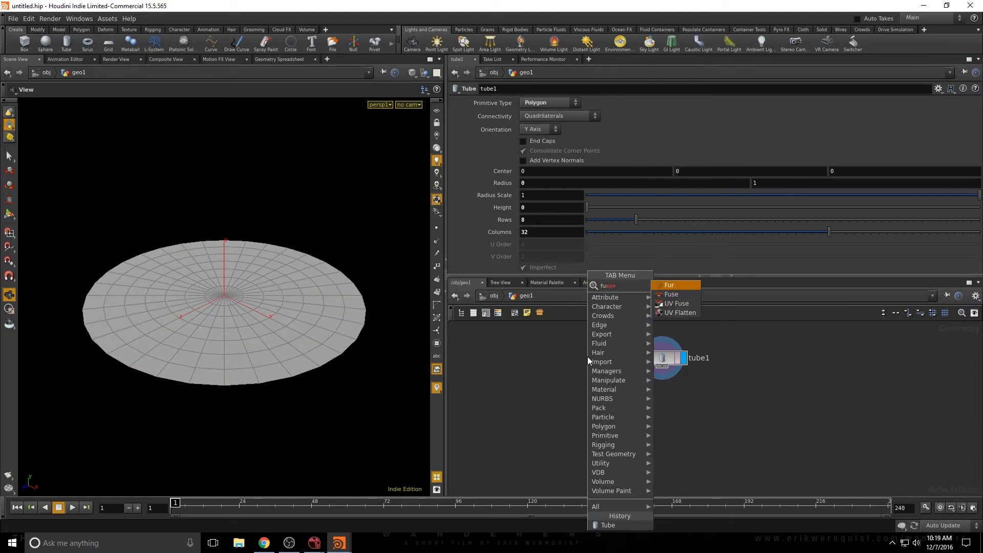
pyautogui.press('Return')
pyautogui.click(687, 394)
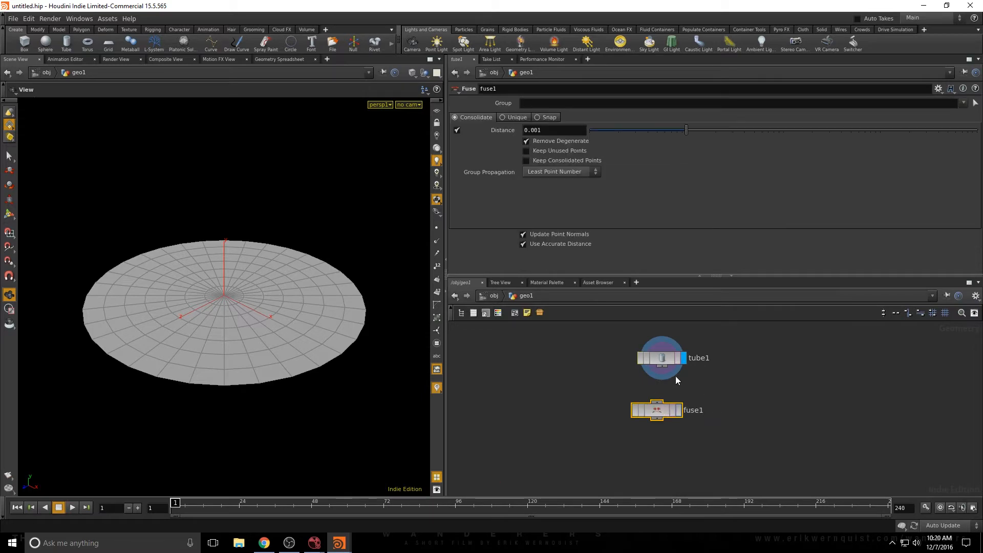
pyautogui.click(683, 405)
# - Check the fused disc's centre with point numbers shown, and turn the numbers off again
pyautogui.click(438, 268)
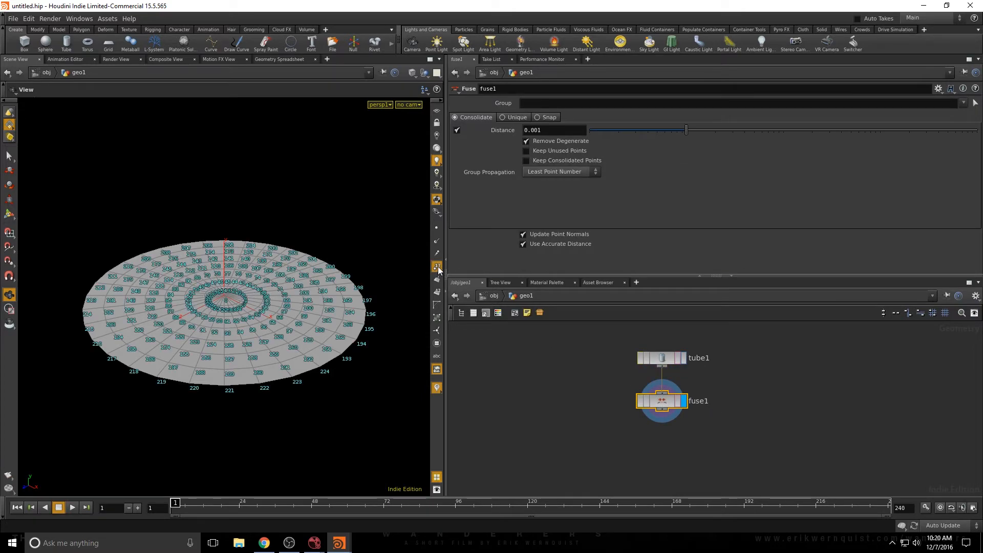
pyautogui.keyDown('alt'); pyautogui.moveTo(325, 296); pyautogui.dragTo(279, 288); pyautogui.keyUp('alt')
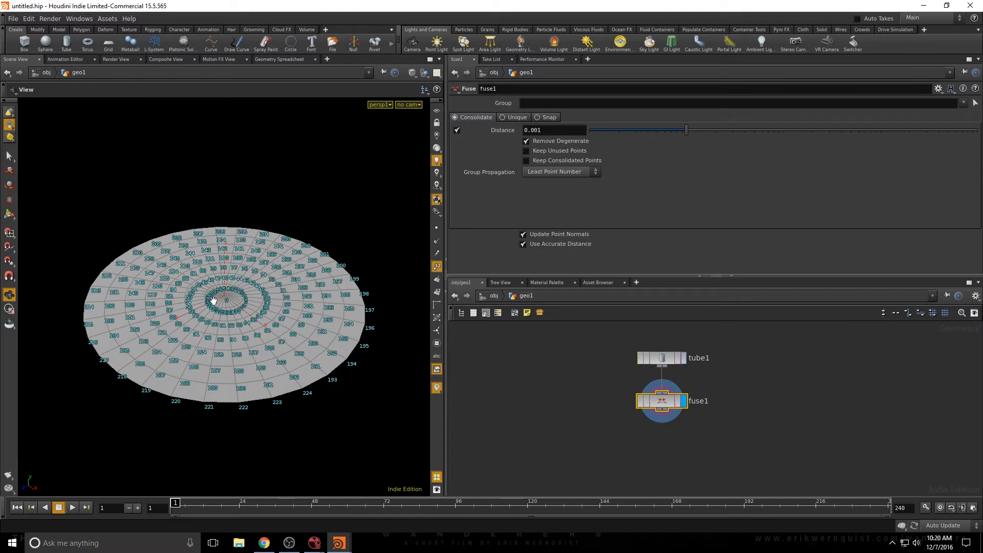
pyautogui.click(436, 268)
# - Add a Null node below the Fuse node, connect it to the fuse output, and display it
pyautogui.press('Tab')
pyautogui.write('null')
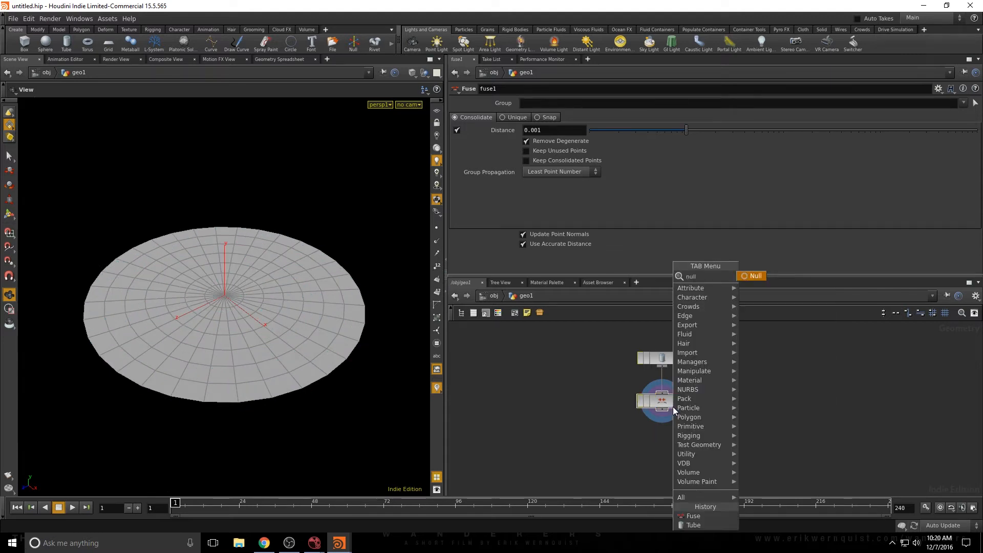
pyautogui.press('Return')
pyautogui.click(661, 436)
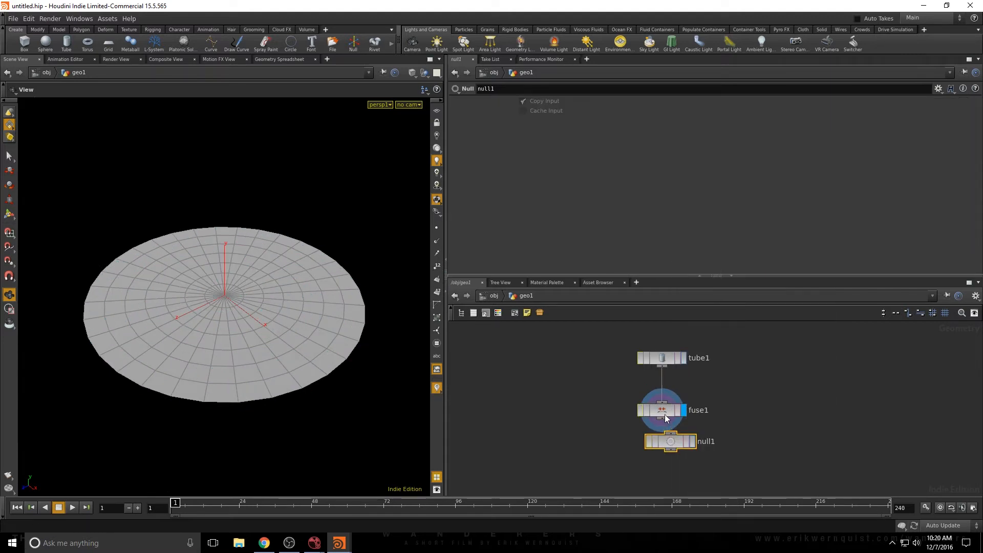
pyautogui.moveTo(663, 422); pyautogui.dragTo(662, 399)
pyautogui.moveTo(690, 445); pyautogui.dragTo(681, 458)
pyautogui.click(681, 457)
# - Rename the Null node to IN_GEO and colour it yellow
pyautogui.doubleClick(697, 454)
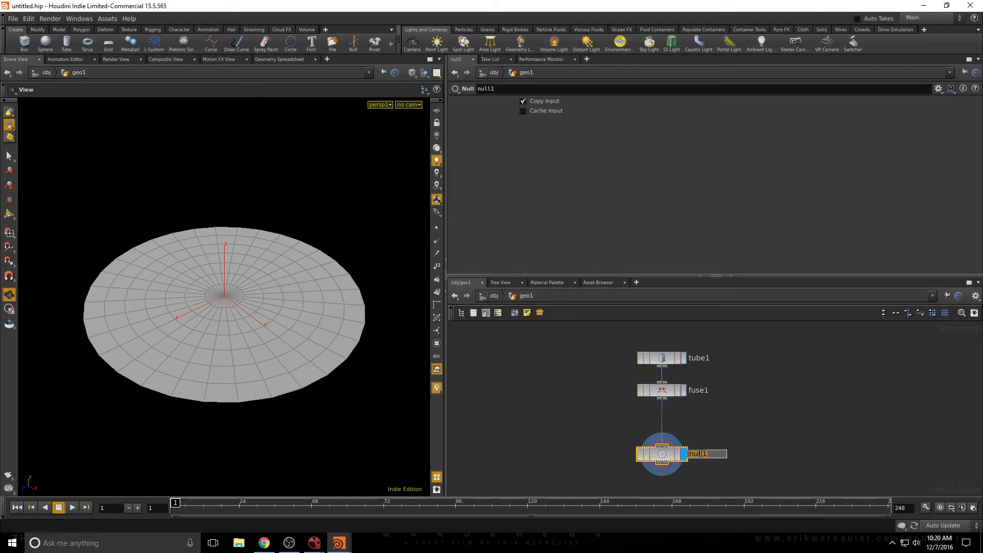
pyautogui.write('IN_GE')
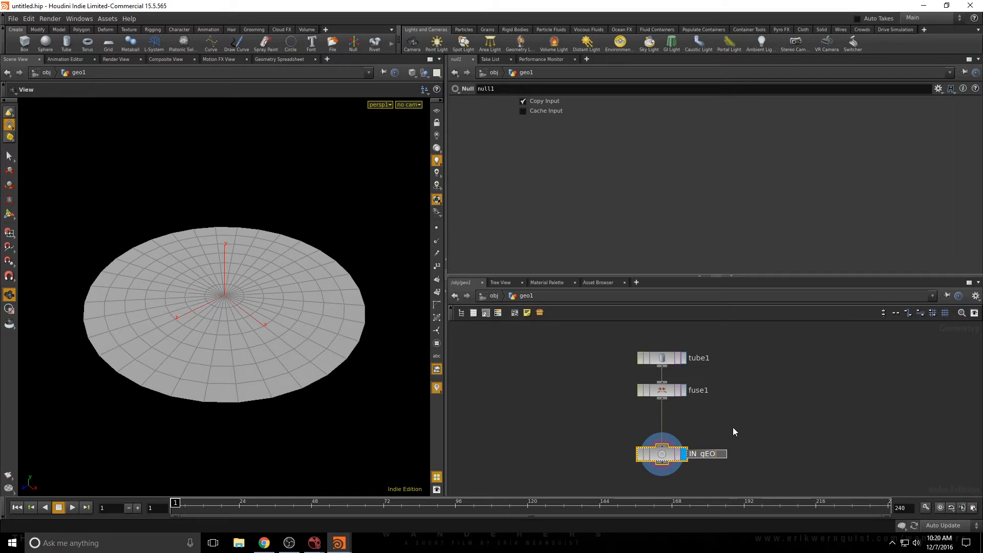
pyautogui.write('O')
pyautogui.press('Return')
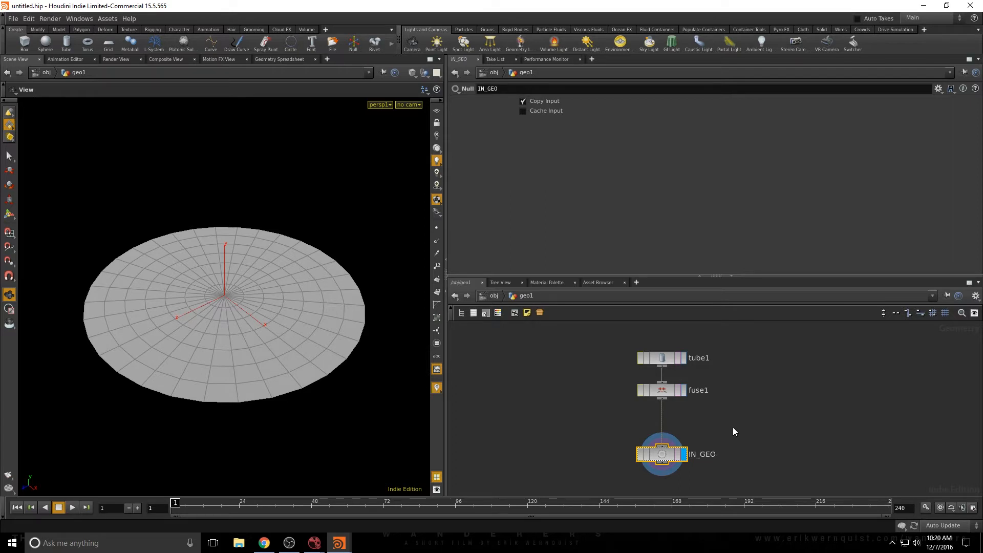
pyautogui.click(496, 313)
pyautogui.click(470, 455)
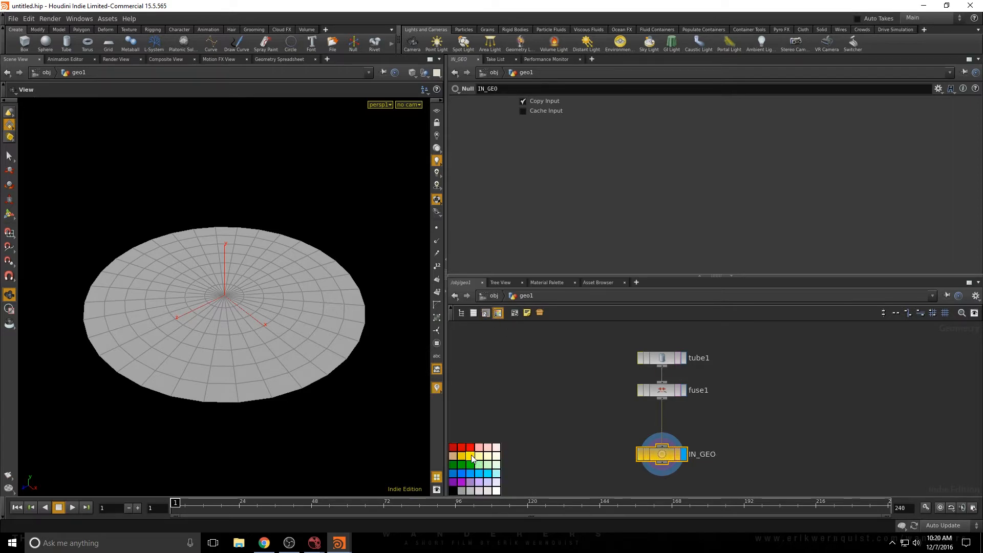
# - Move IN_GEO closer to the Fuse node and connect a new Attribute Wrangle to its output
pyautogui.moveTo(527, 421); pyautogui.dragTo(512, 352, button='middle')
pyautogui.moveTo(646, 390); pyautogui.dragTo(646, 371)
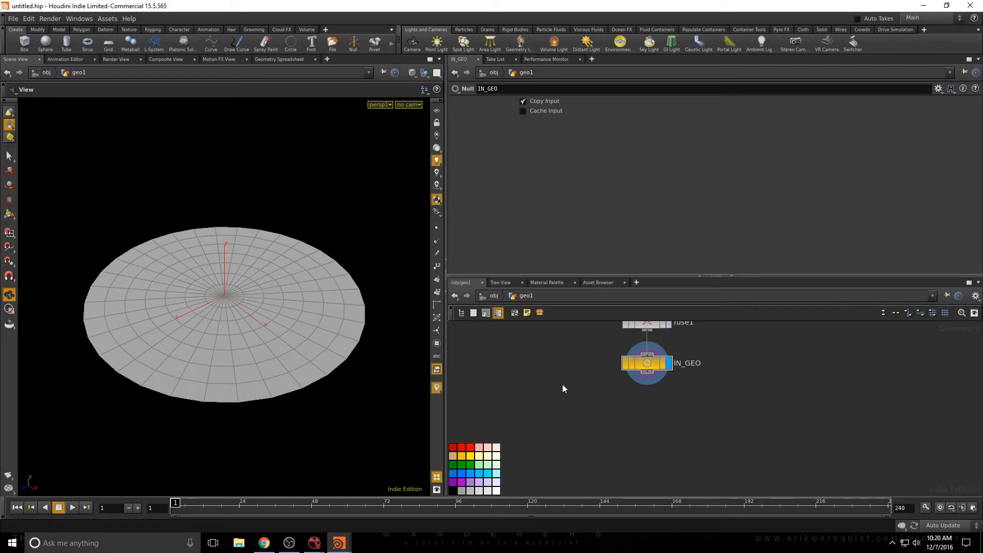
pyautogui.moveTo(562, 384); pyautogui.dragTo(584, 386, button='middle')
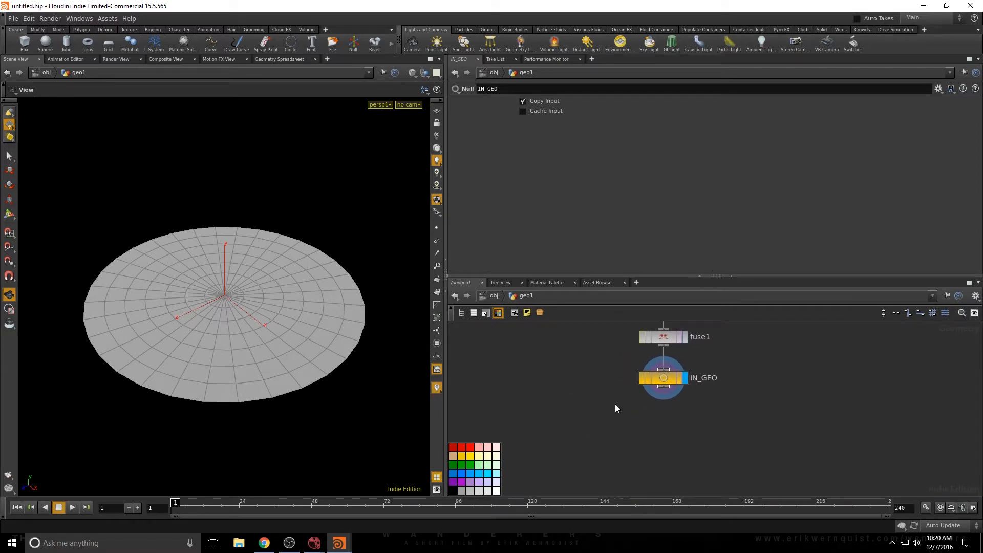
pyautogui.press('Tab')
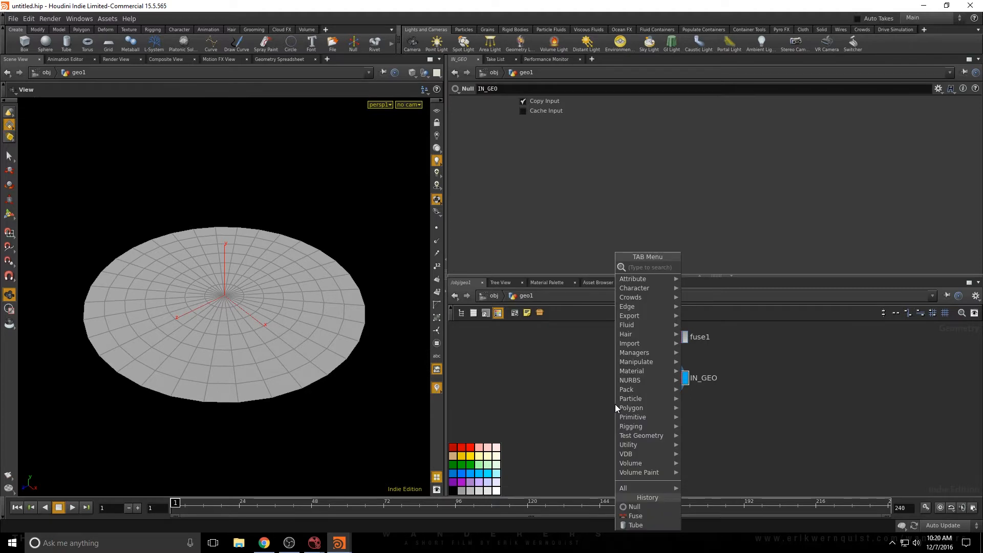
pyautogui.write('wra')
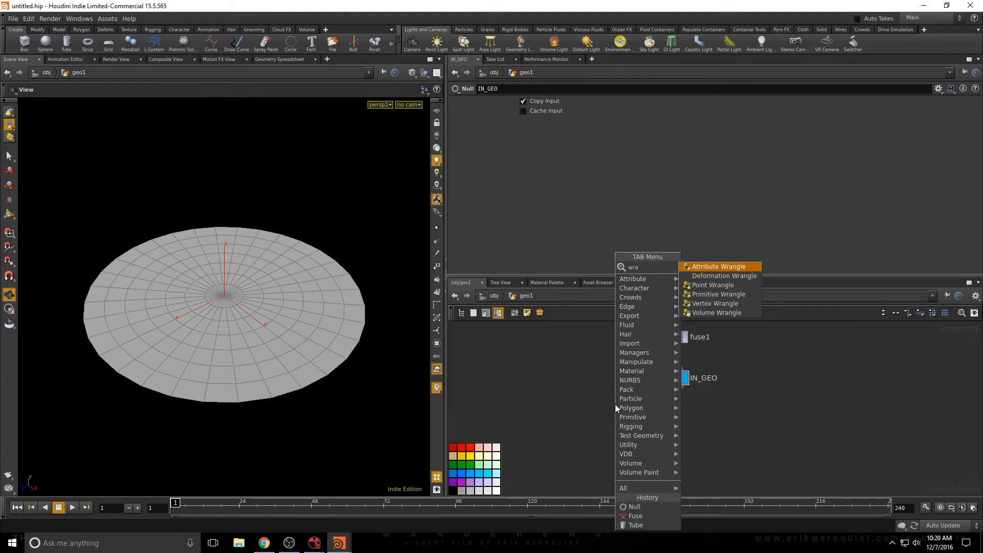
pyautogui.press('Return')
pyautogui.click(660, 452)
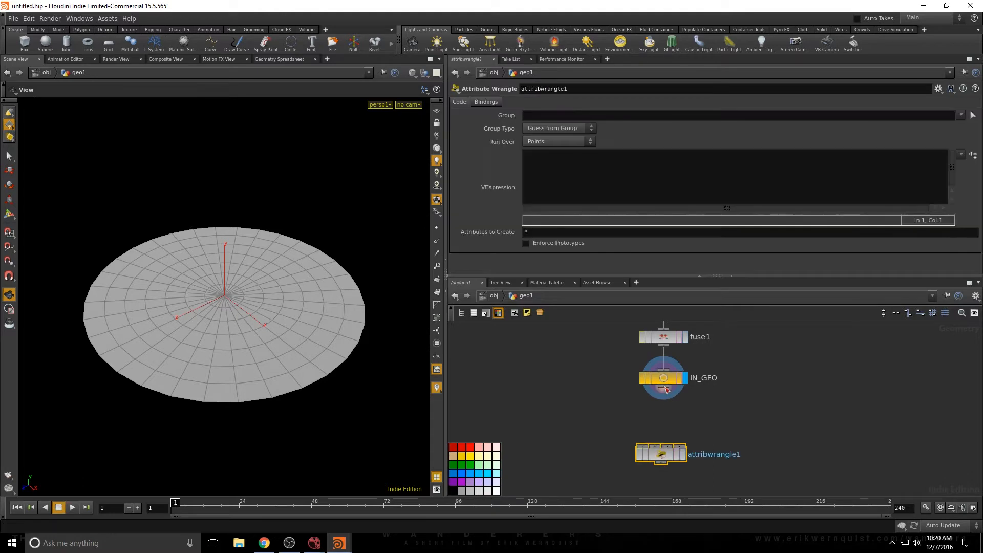
pyautogui.click(643, 445)
pyautogui.moveTo(657, 452); pyautogui.dragTo(661, 448)
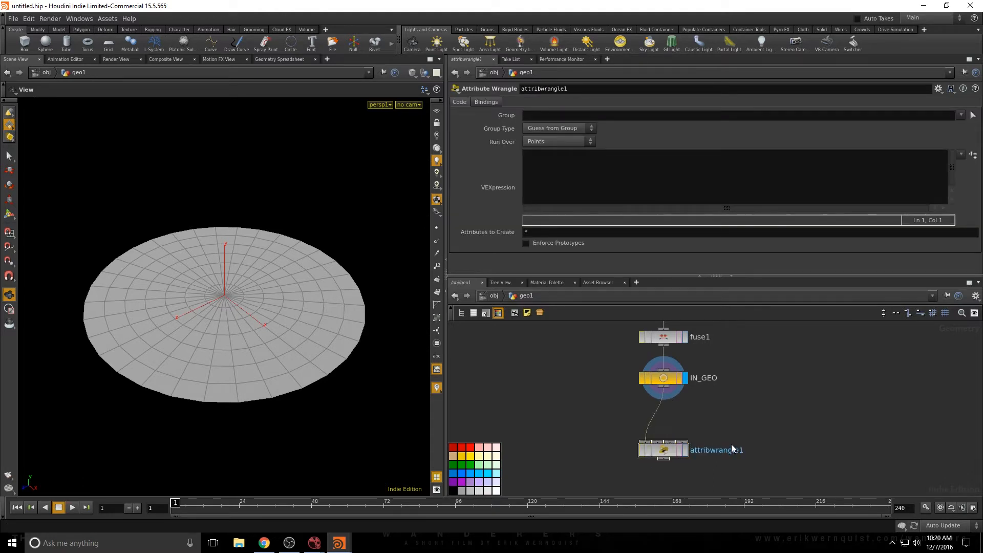
# - Rename the Attribute Wrangle to create_velocity and move it slightly closer to IN_GEO
pyautogui.doubleClick(731, 444)
pyautogui.write('create')
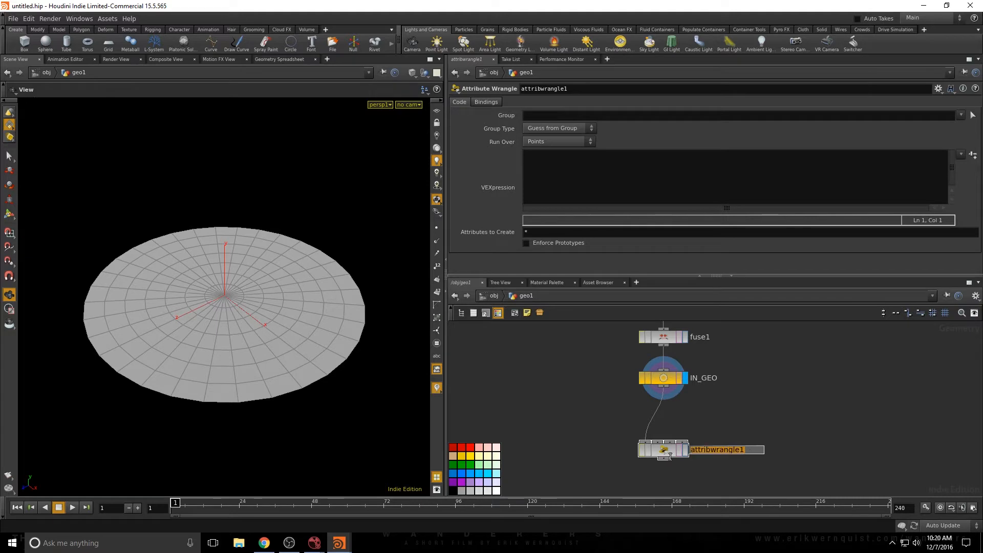
pyautogui.write('_velocity')
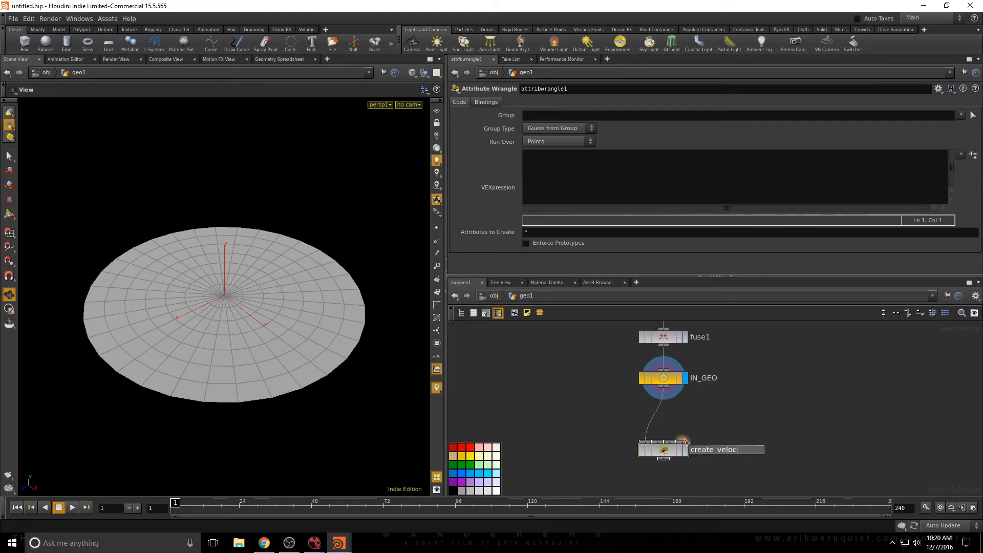
pyautogui.press('Return')
pyautogui.moveTo(654, 455); pyautogui.dragTo(654, 448)
# - Enter the VEX expression v@v = {0,1,0}; in create_velocity and display that node
pyautogui.click(664, 446)
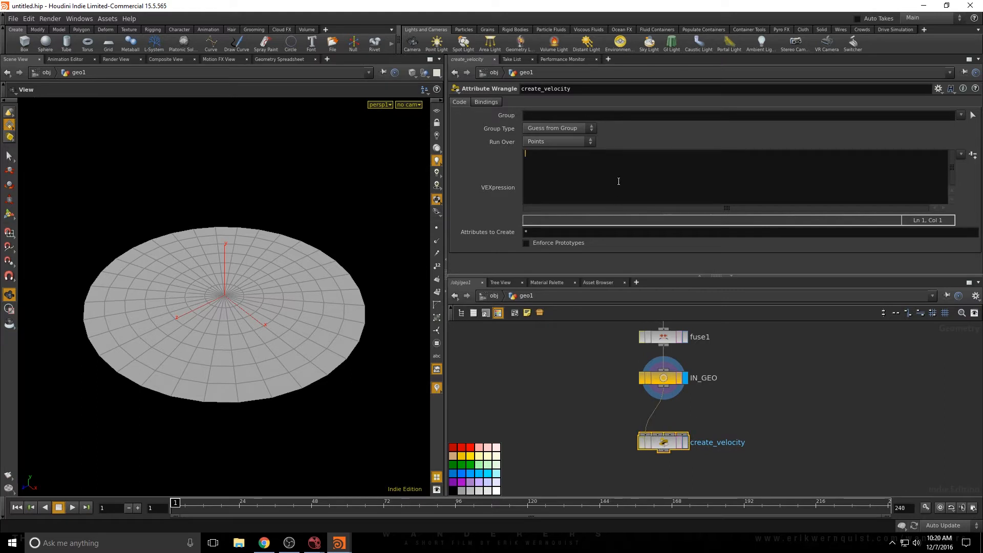
pyautogui.write('@v = {0,1,0};')
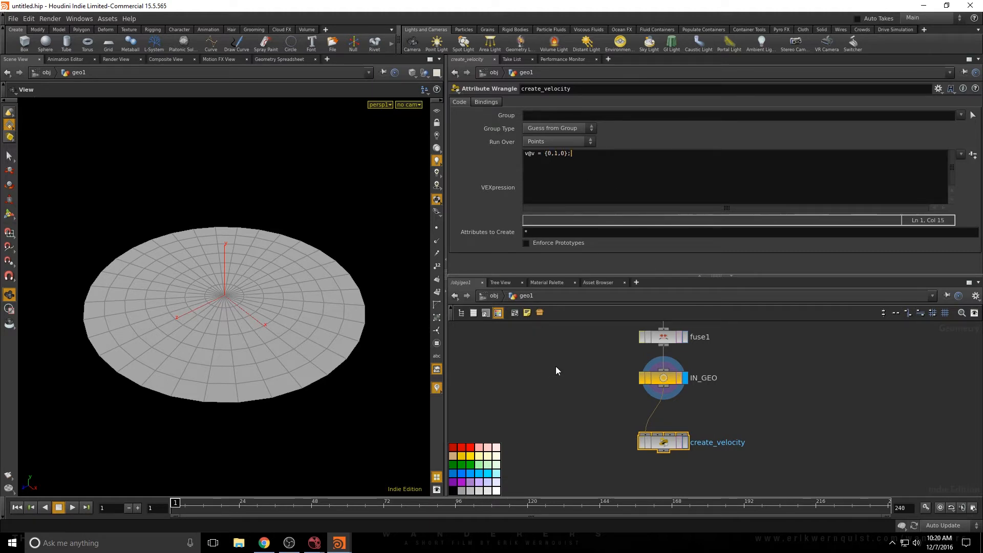
pyautogui.click(683, 443)
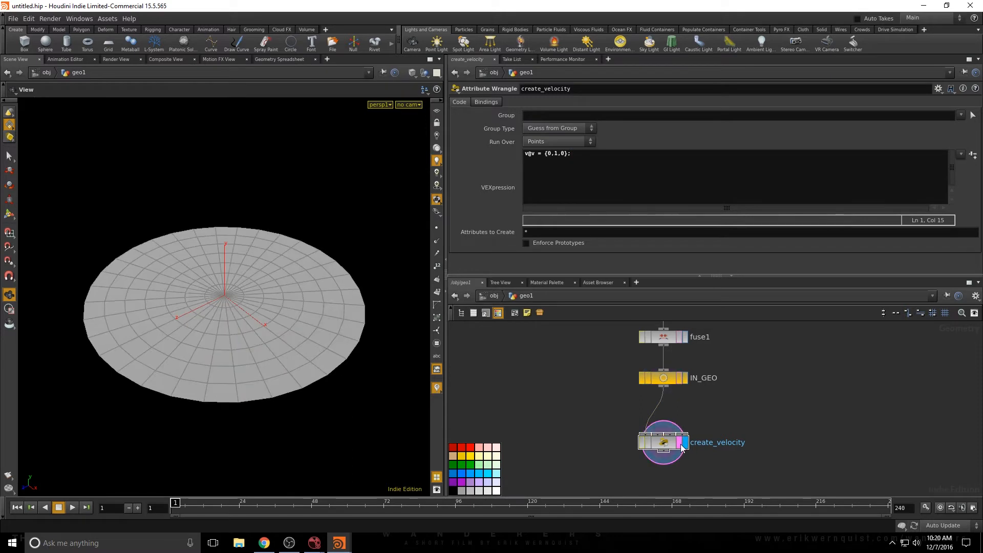
# - Move create_velocity closer to IN_GEO, then connect a new Visualize node to its output and display it
pyautogui.moveTo(661, 445); pyautogui.dragTo(662, 429)
pyautogui.moveTo(559, 406); pyautogui.dragTo(534, 378, button='middle')
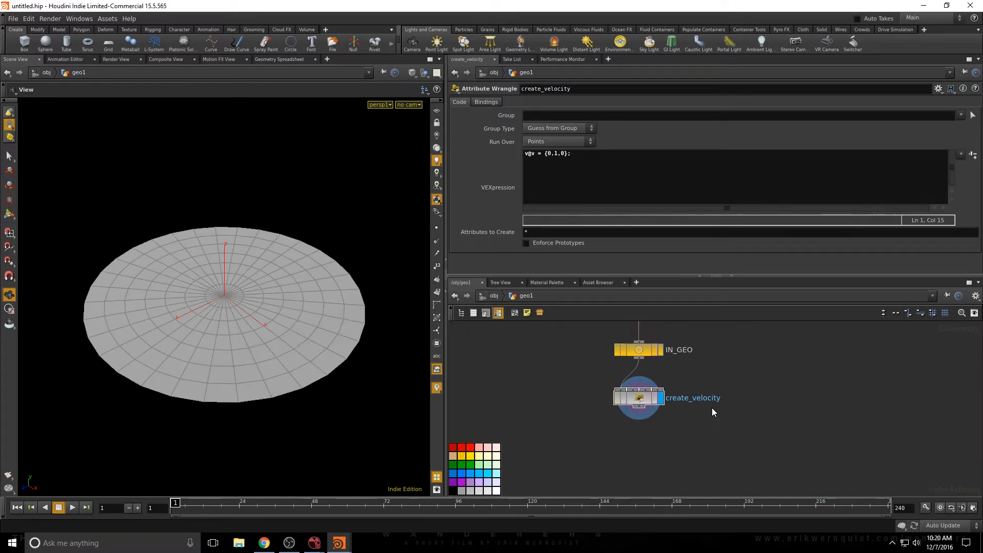
pyautogui.press('Tab')
pyautogui.write('vis')
pyautogui.press('Return')
pyautogui.click(745, 443)
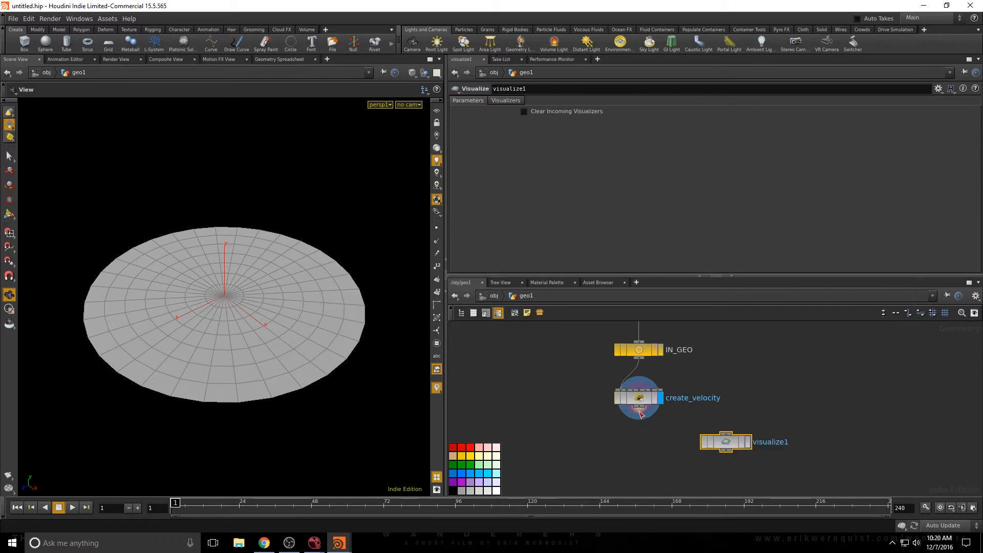
pyautogui.click(748, 442)
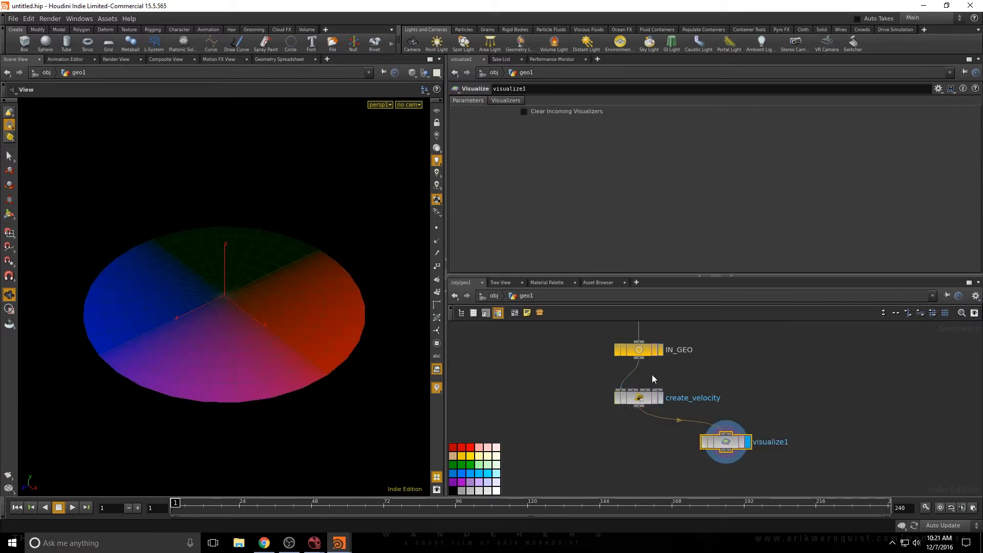
# - Set the attribute of visualize1's Color visualizer to v
pyautogui.click(506, 99)
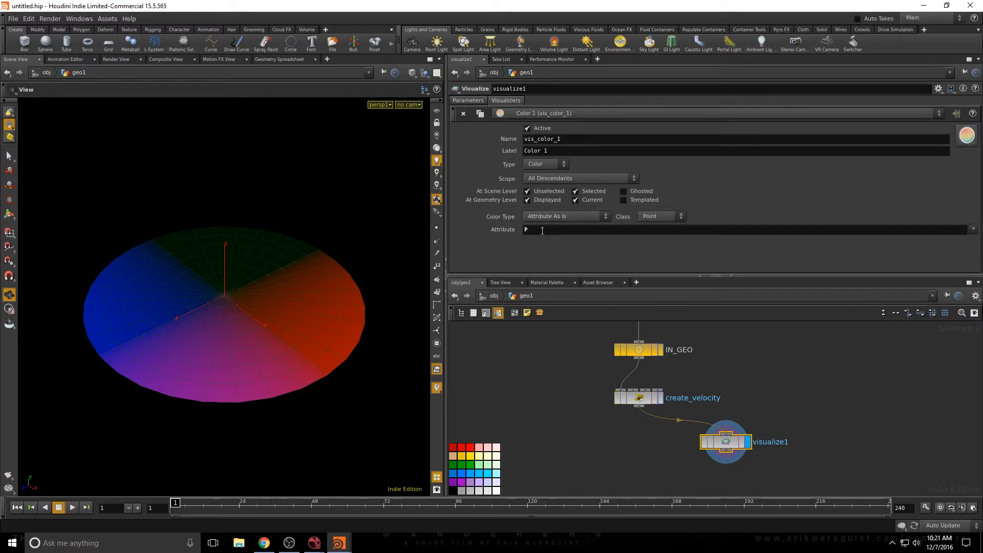
pyautogui.write('v')
pyautogui.press('Return')
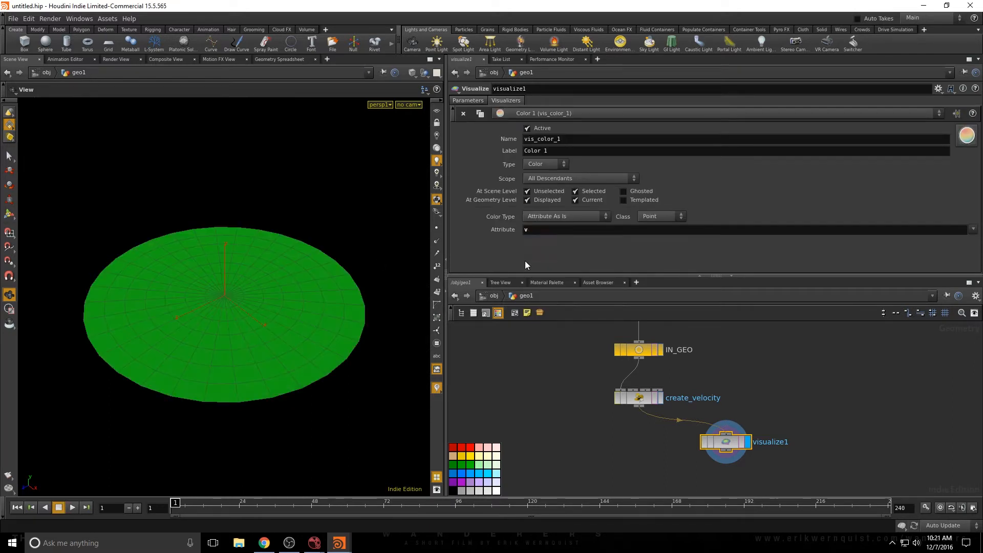
pyautogui.moveTo(285, 289); pyautogui.dragTo(281, 271)
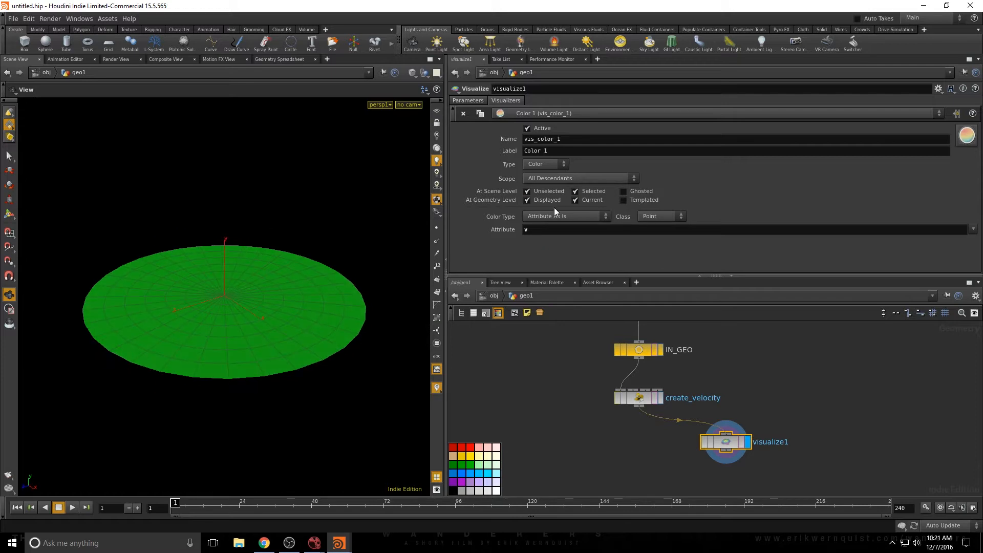
# - Change the visualizer's type to Marker and its style to Vector to show the point velocities
pyautogui.click(533, 164)
pyautogui.click(542, 177)
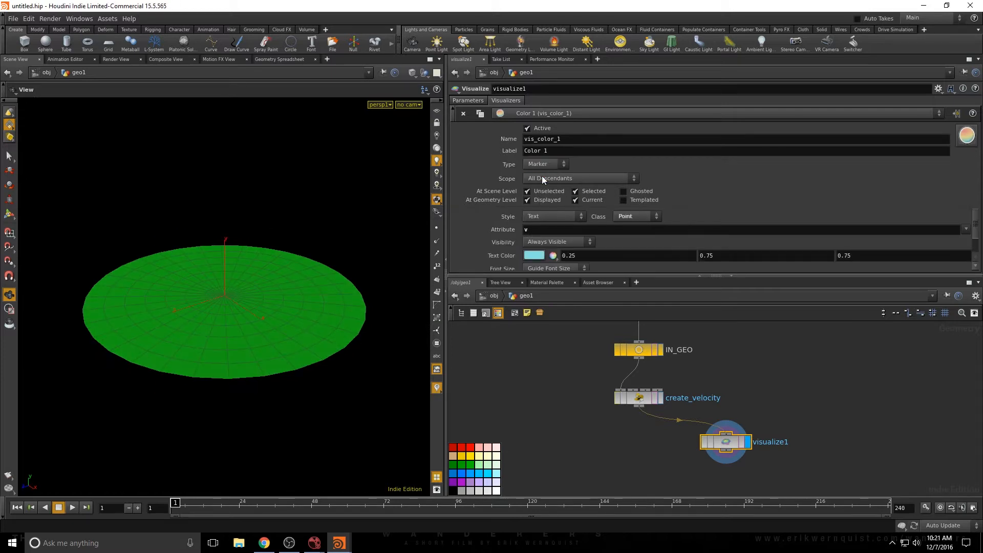
pyautogui.click(536, 215)
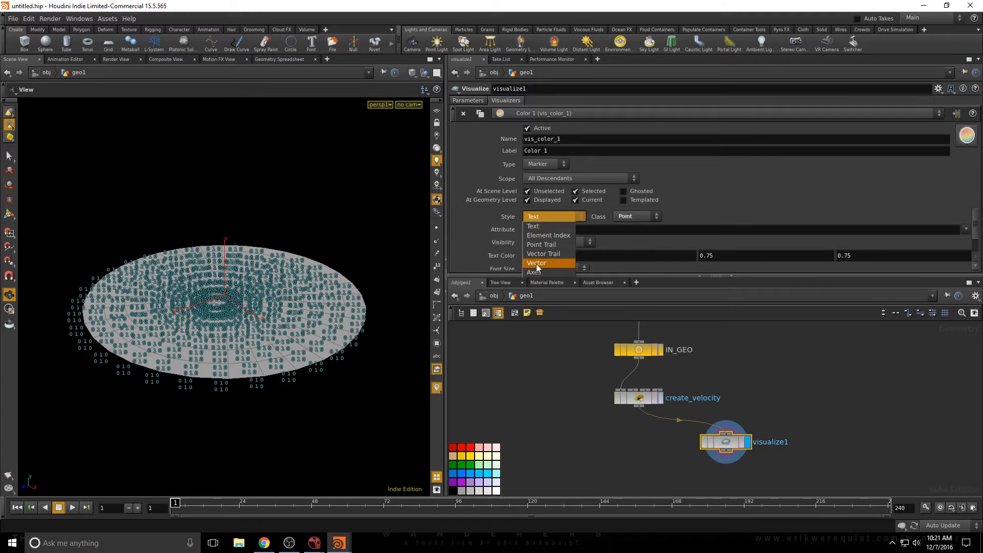
pyautogui.click(536, 263)
pyautogui.moveTo(379, 263); pyautogui.dragTo(268, 247)
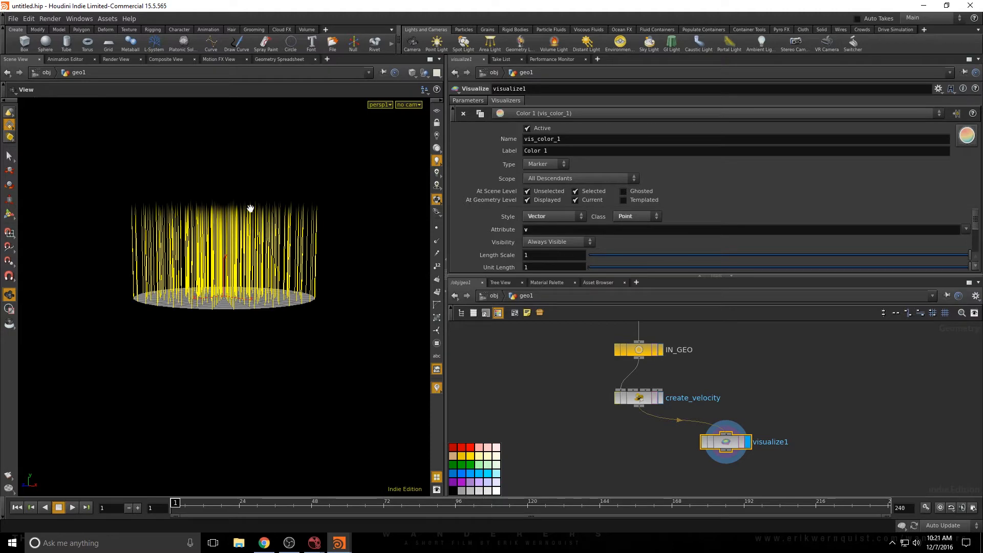
pyautogui.moveTo(182, 196); pyautogui.dragTo(266, 286)
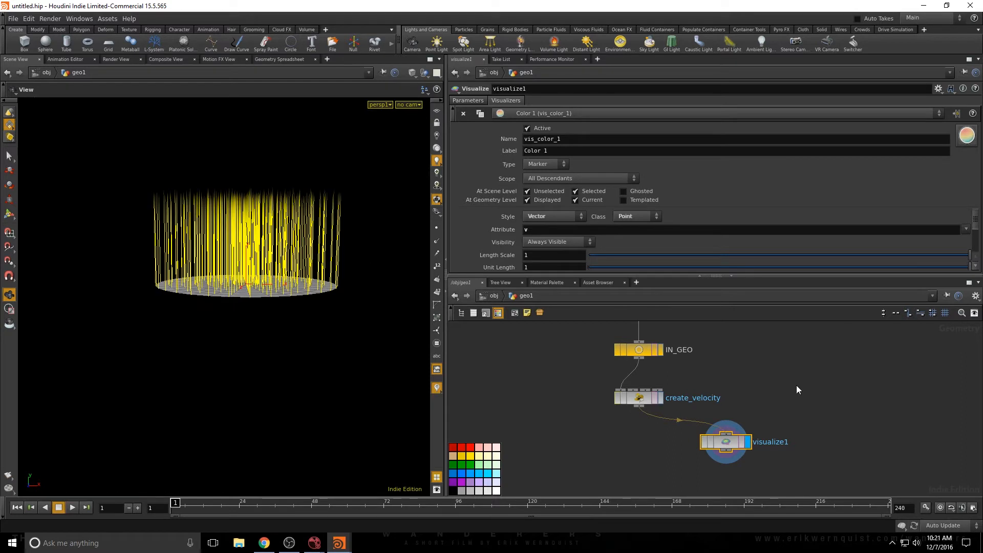
# - Add and display a Null node below create_velocity, keeping visualize1 wired directly to create_velocity as a side branch
pyautogui.press('Tab')
pyautogui.write('nu')
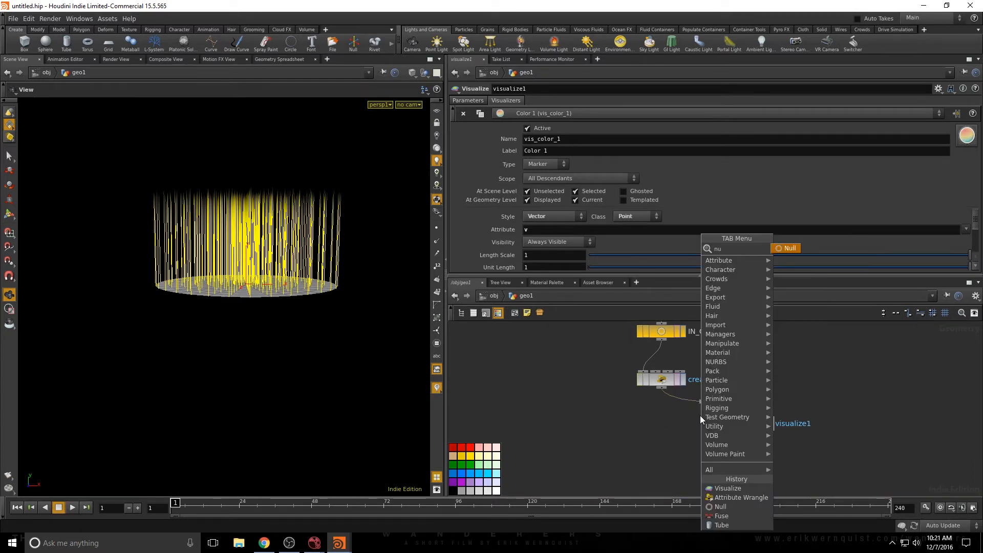
pyautogui.press('Return')
pyautogui.click(661, 428)
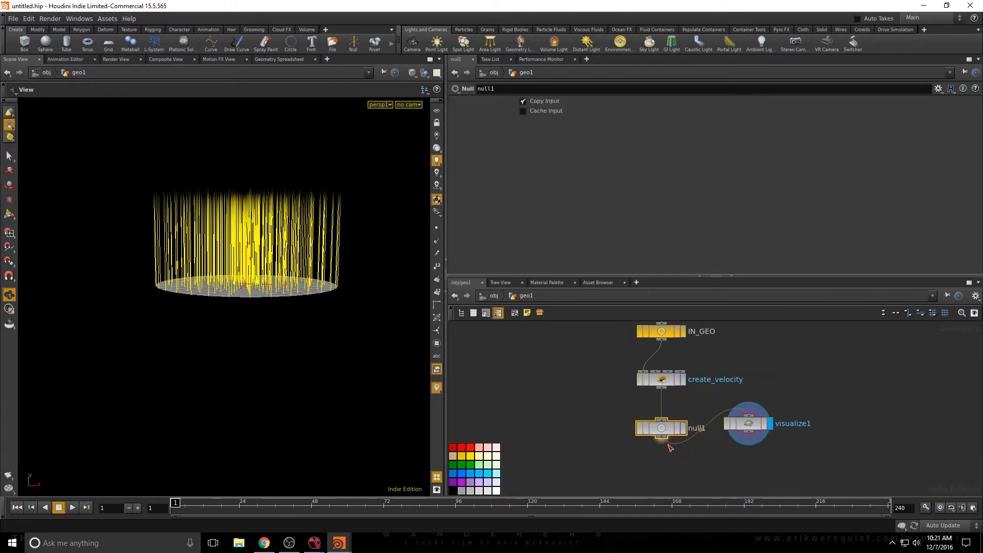
pyautogui.moveTo(661, 388); pyautogui.dragTo(748, 415)
pyautogui.moveTo(659, 433); pyautogui.dragTo(679, 456)
pyautogui.click(684, 452)
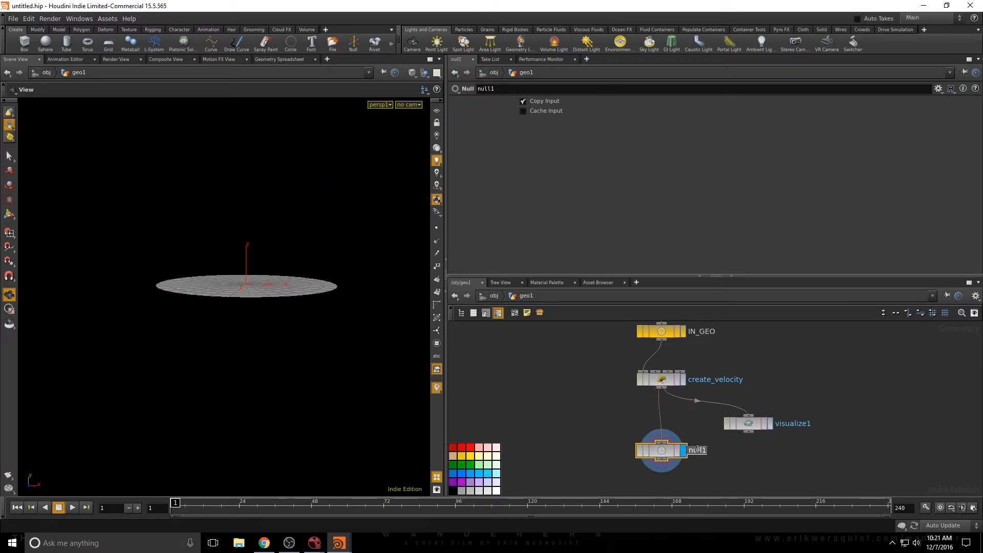
# - Rename the new Null node to OUT_particle_source and colour it black
pyautogui.write('OUT_particle_source')
pyautogui.press('Return')
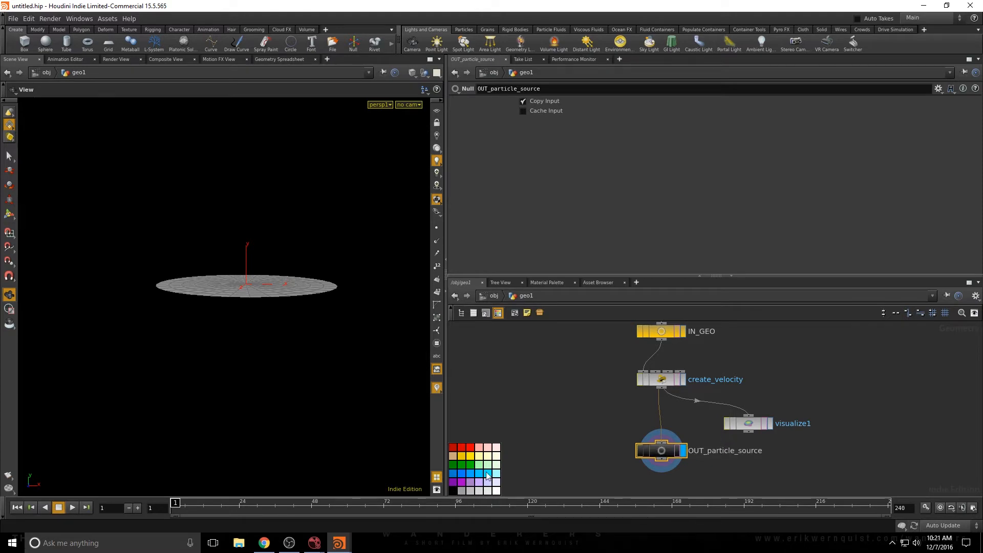
pyautogui.scroll(-5, 627, 420)
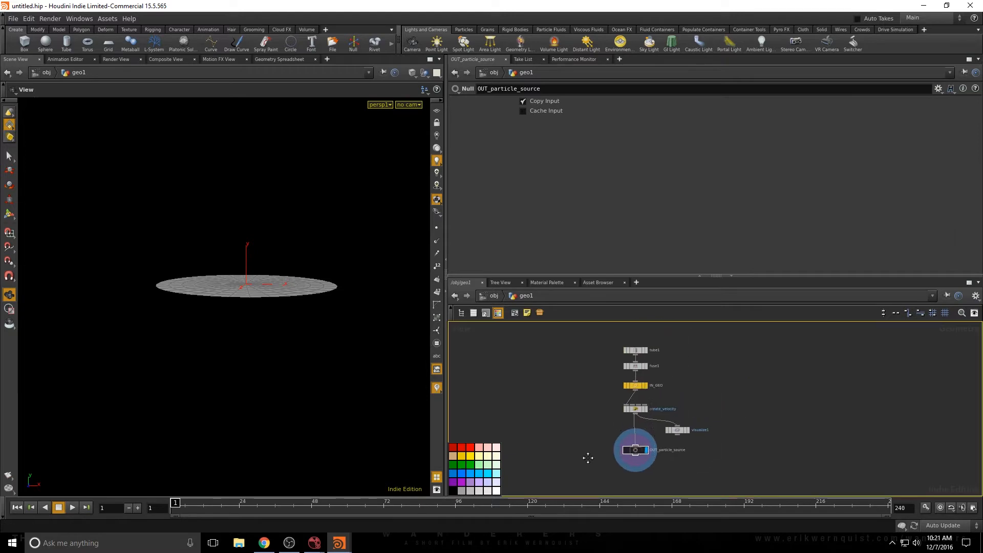
# - Go up to the object level and rename geo1 to particles_source
pyautogui.click(494, 296)
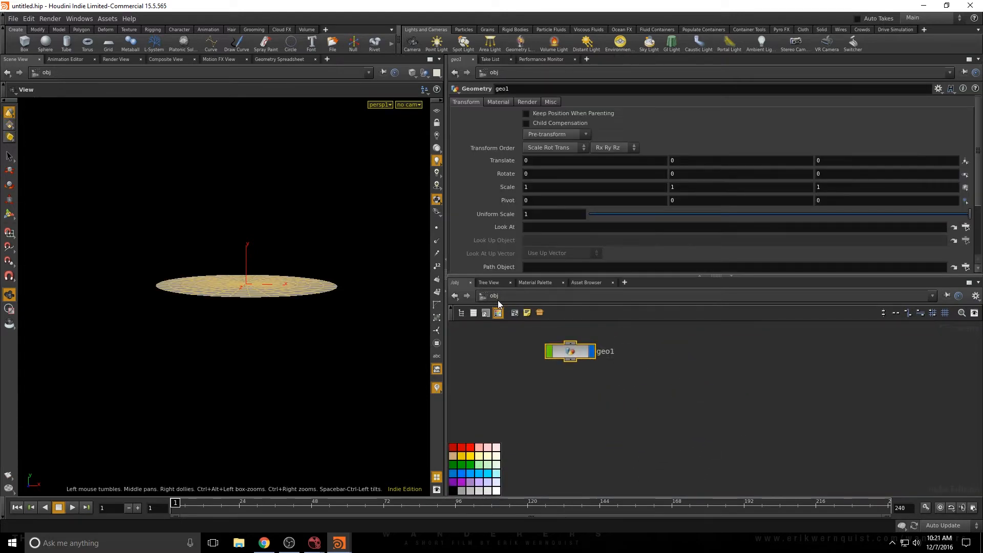
pyautogui.doubleClick(605, 353)
pyautogui.write('partic')
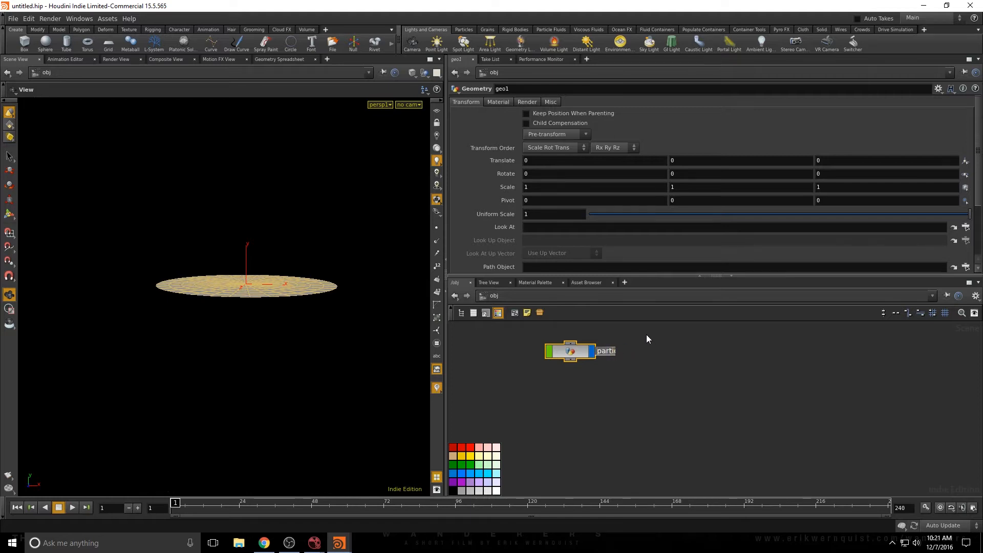
pyautogui.write('les_ource')
pyautogui.press('Return')
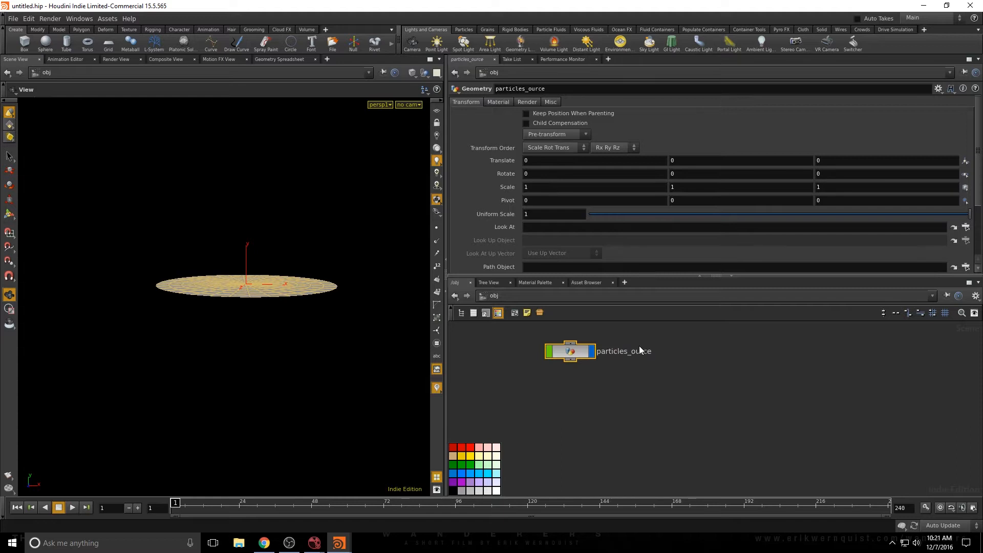
pyautogui.doubleClick(632, 352)
pyautogui.write('source')
# - Add a DOP Network below particles_source and rename it to particle_sim
pyautogui.click(539, 400)
pyautogui.press('Tab')
pyautogui.write('d')
pyautogui.press('Return')
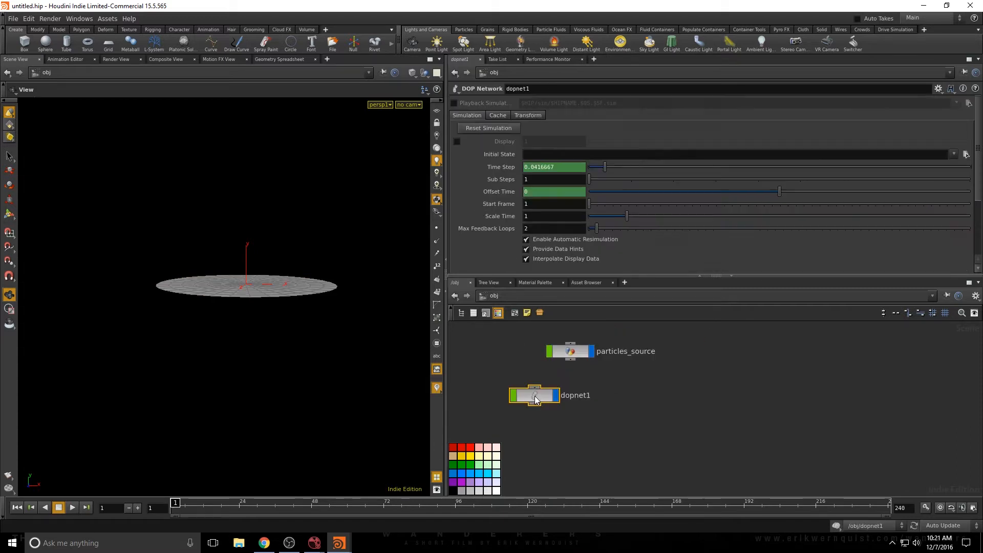
pyautogui.click(572, 405)
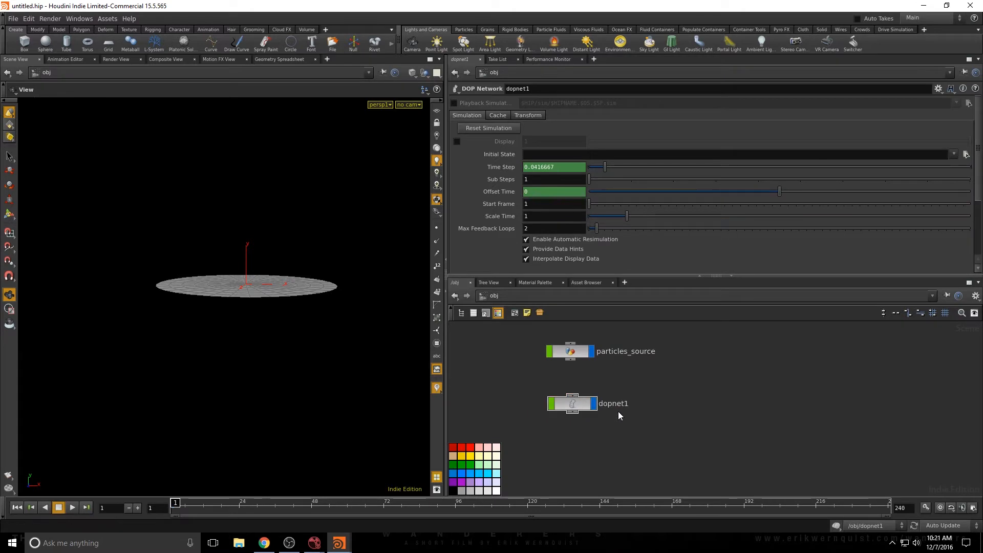
pyautogui.doubleClick(619, 404)
pyautogui.write('particle_sim')
pyautogui.press('Return')
# - Add a POP Solver above the output node inside particle_sim and connect it to output
pyautogui.doubleClick(578, 407)
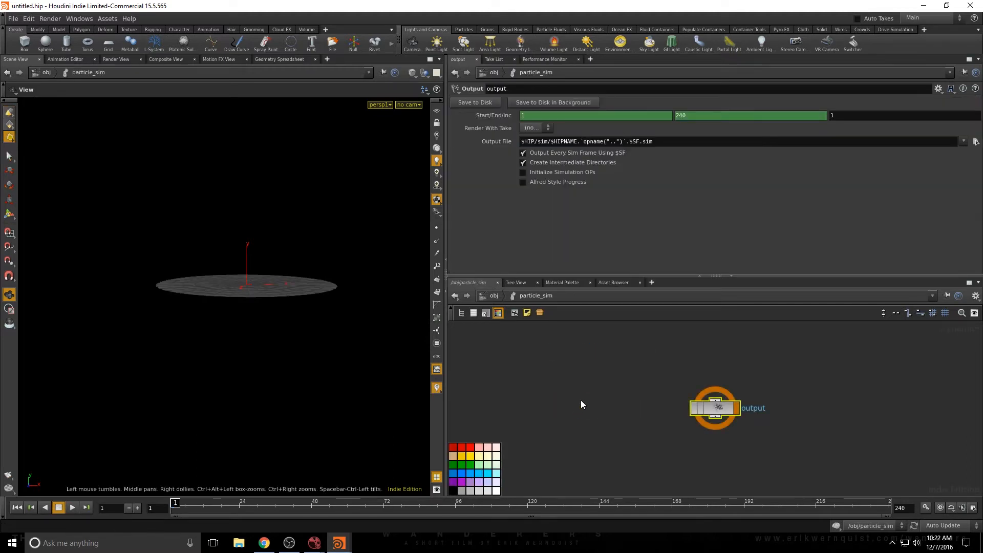
pyautogui.press('Tab')
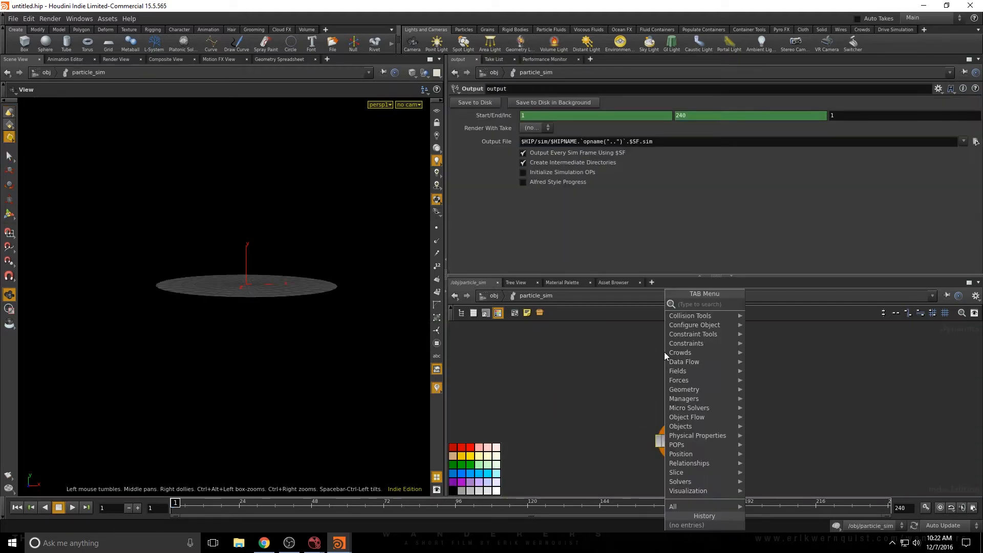
pyautogui.write('popso')
pyautogui.press('Return')
pyautogui.click(665, 351)
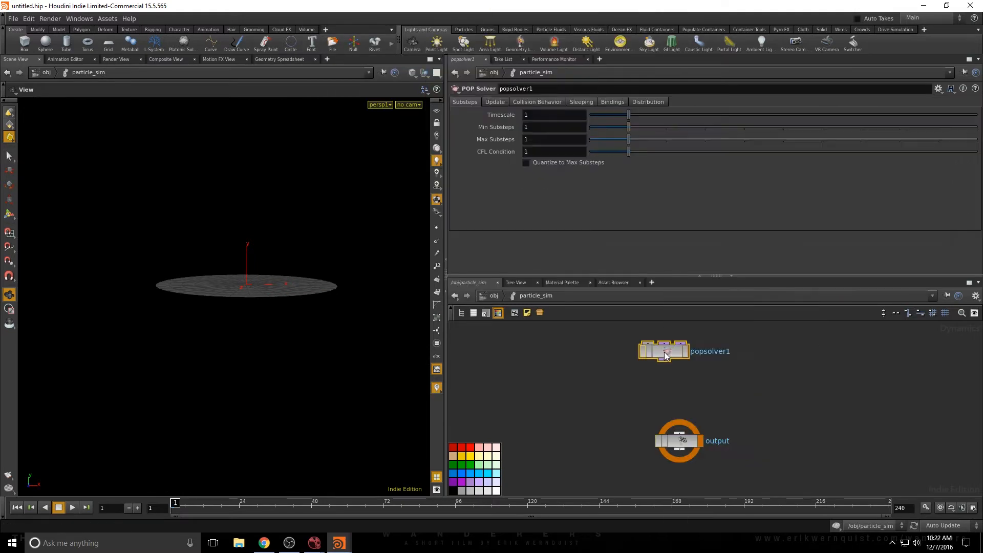
pyautogui.moveTo(665, 351); pyautogui.dragTo(680, 392)
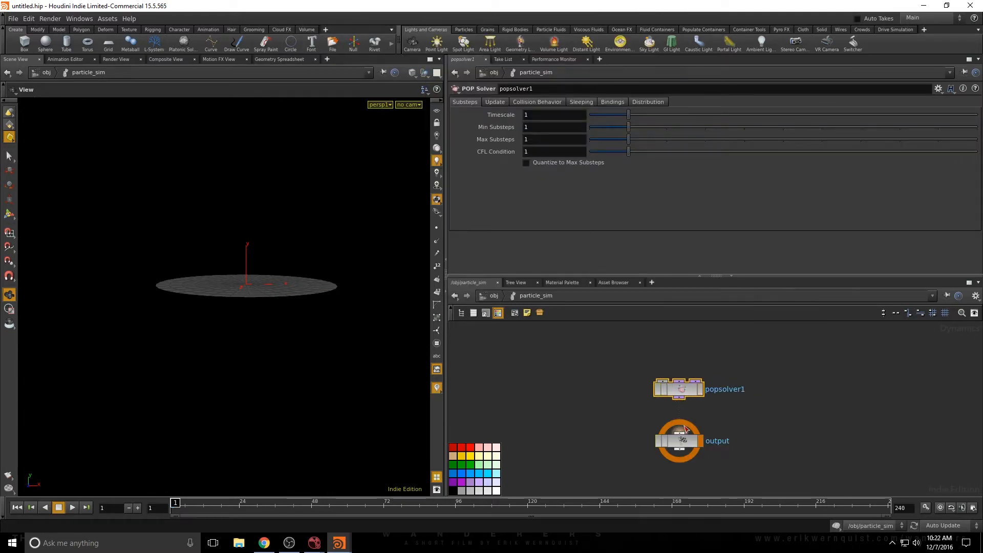
pyautogui.click(662, 380)
# - Add a POP Object, connect it to the POP Solver's first input and place it to the upper left of the solver
pyautogui.moveTo(656, 357); pyautogui.dragTo(659, 402, button='middle')
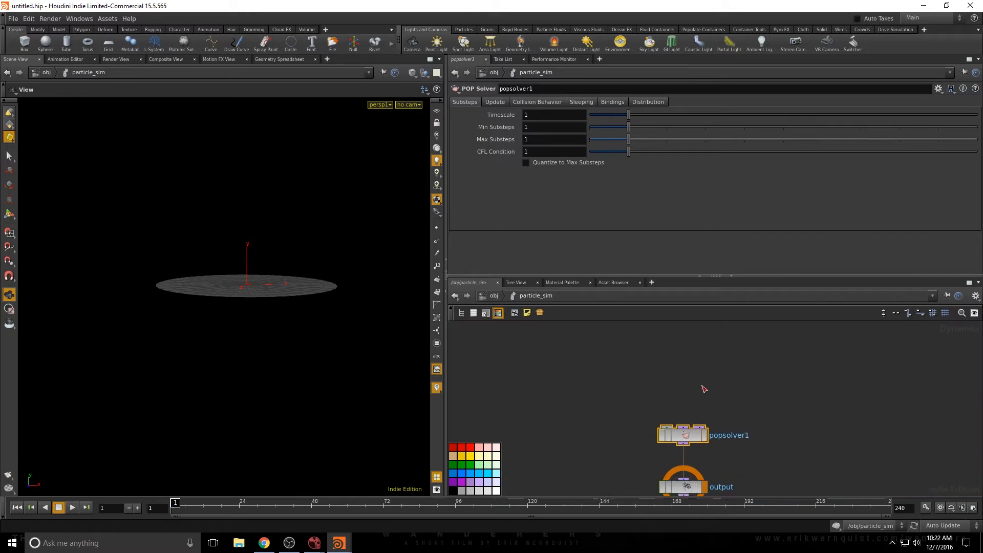
pyautogui.press('Tab')
pyautogui.write('popo')
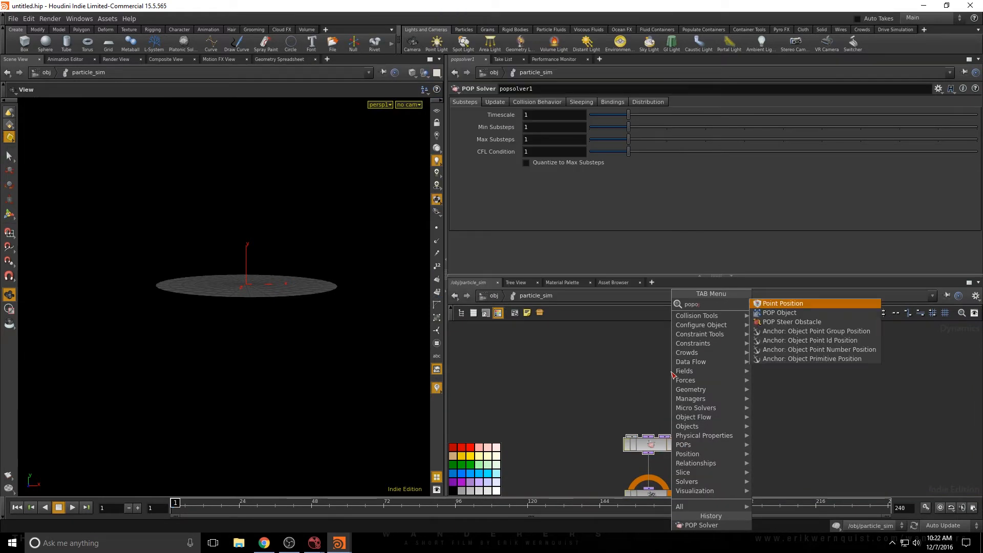
pyautogui.press('Down')
pyautogui.press('Return')
pyautogui.click(629, 378)
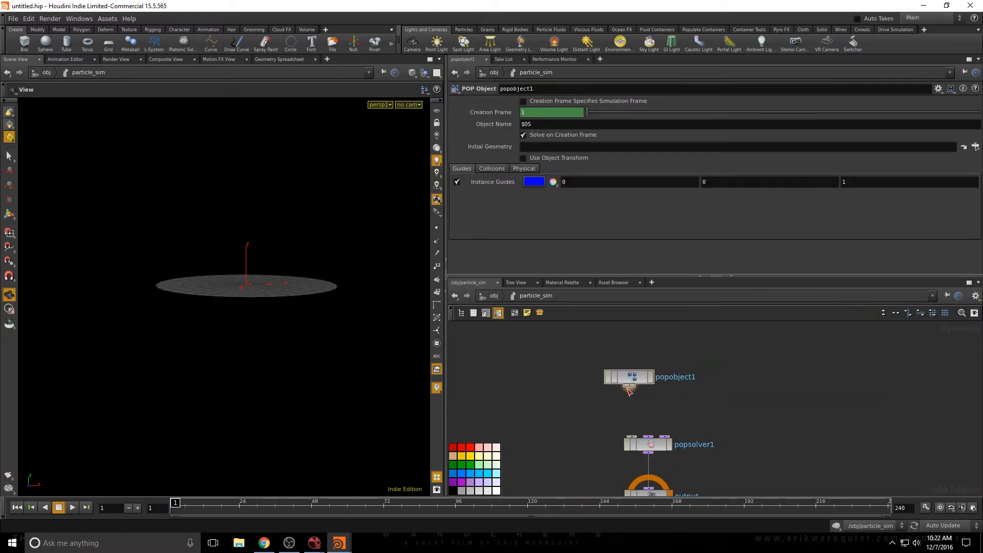
pyautogui.click(629, 386)
pyautogui.click(632, 436)
pyautogui.moveTo(632, 384); pyautogui.dragTo(547, 392)
# - Add a POP Source node above the POP Solver and wire it into the solver's third input
pyautogui.press('Tab')
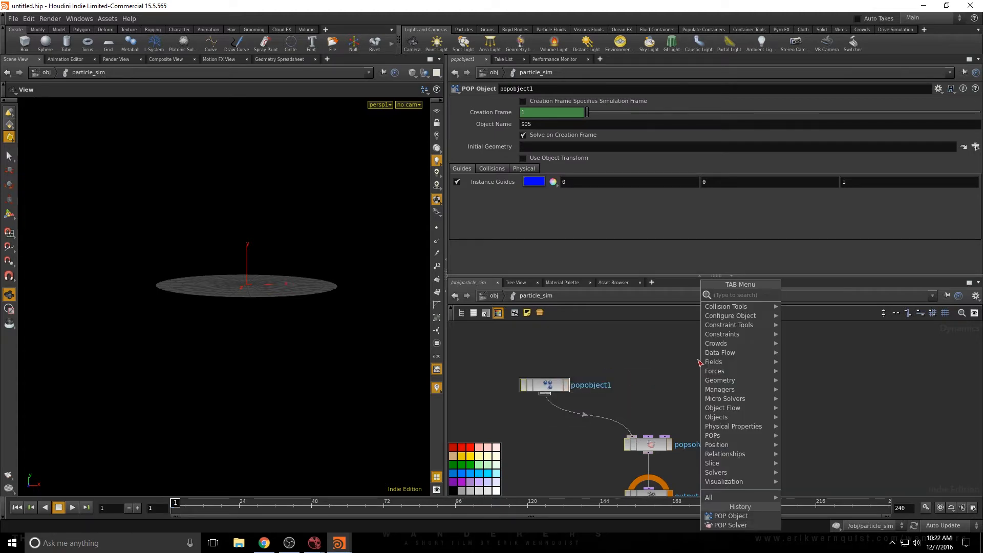
pyautogui.write('pop')
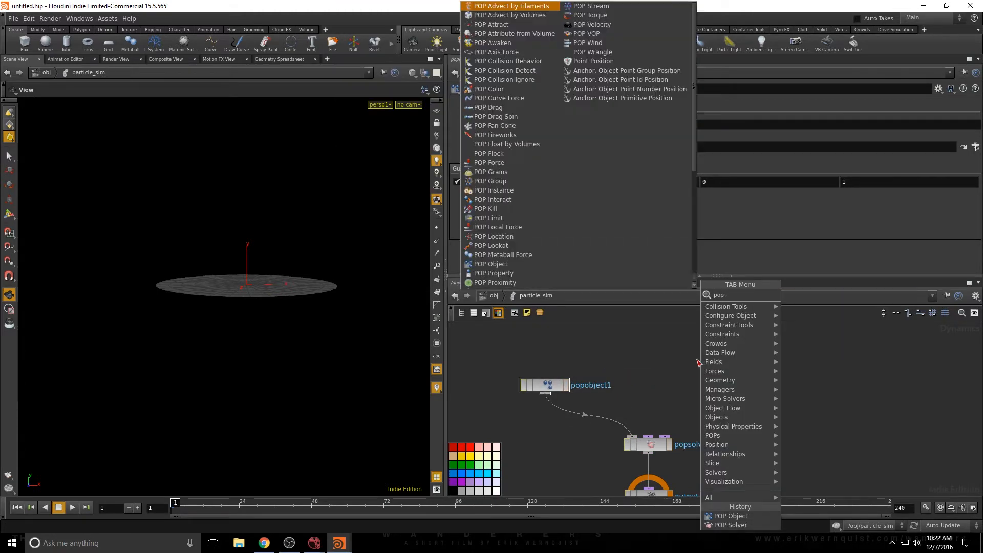
pyautogui.write('sour')
pyautogui.press('Return')
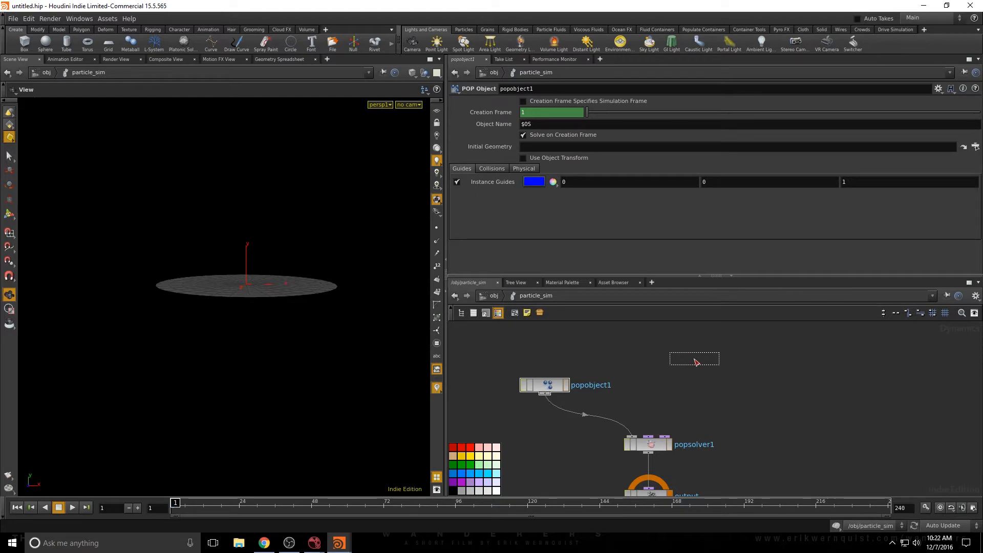
pyautogui.click(690, 348)
pyautogui.moveTo(690, 357); pyautogui.dragTo(665, 437)
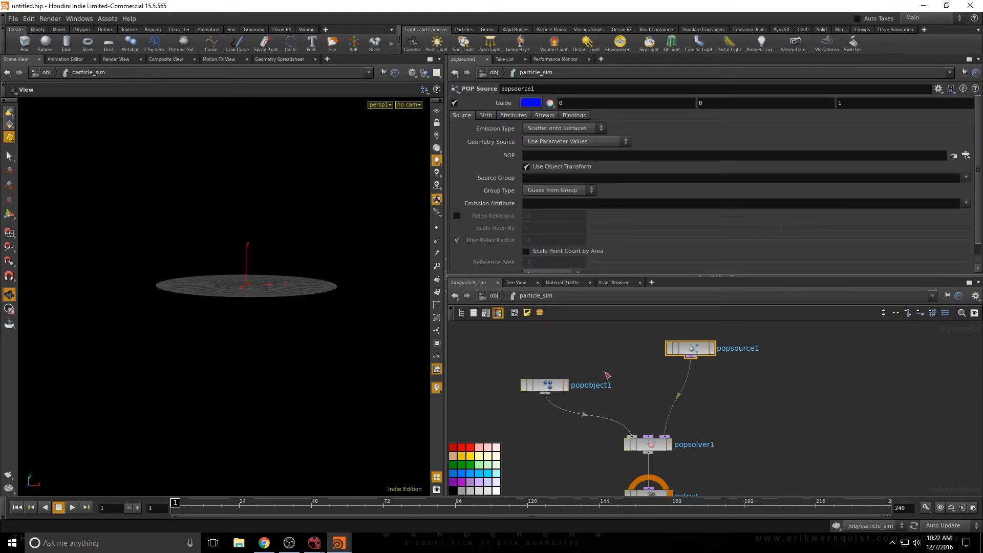
pyautogui.moveTo(589, 381)
pyautogui.mouseDown(button='middle')
pyautogui.moveTo(559, 353)
pyautogui.moveTo(576, 392)
pyautogui.mouseUp(button='middle')
pyautogui.scroll(-2, 558, 353)
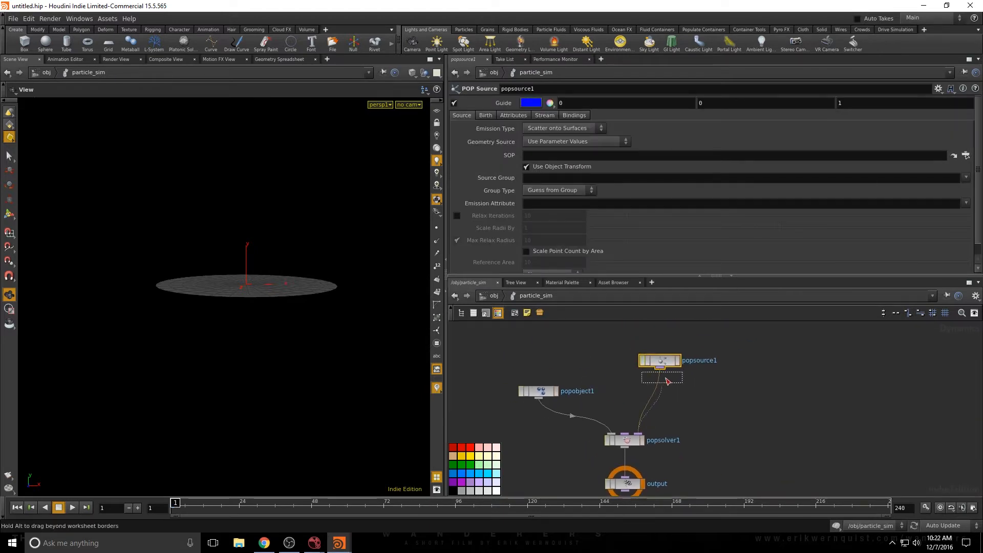
# - Set the POP Source's emission geometry to the OUT_particle_source node inside particles_source
pyautogui.click(965, 156)
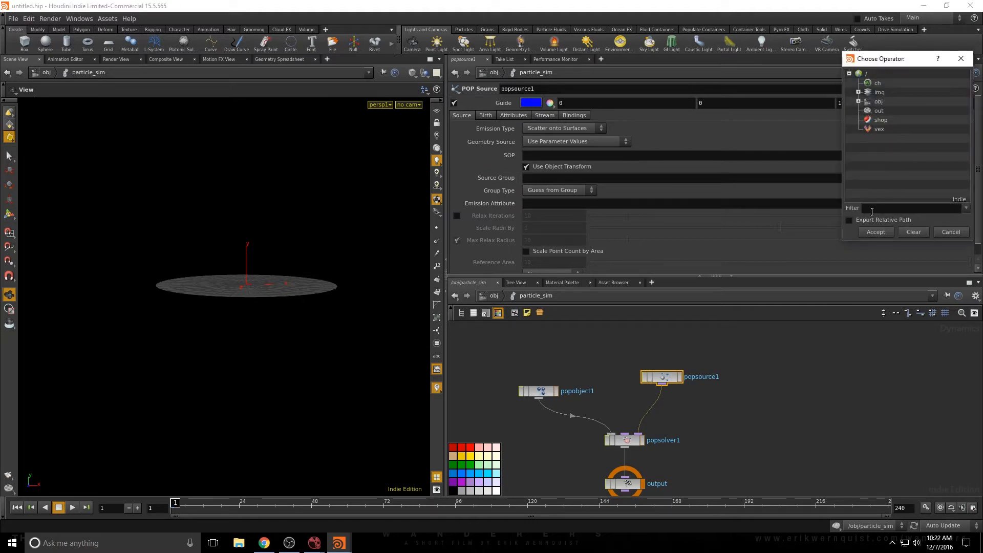
pyautogui.click(858, 101)
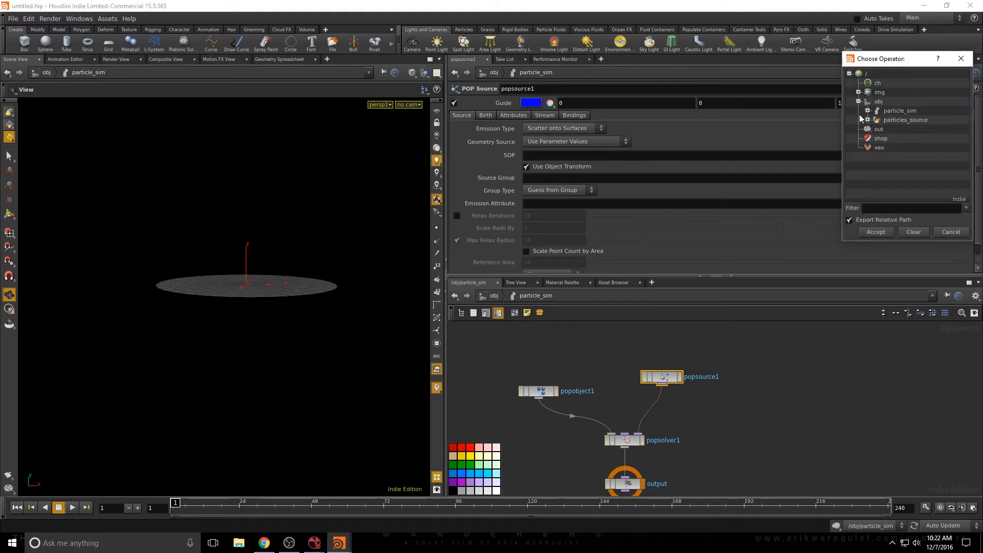
pyautogui.click(867, 120)
pyautogui.click(896, 138)
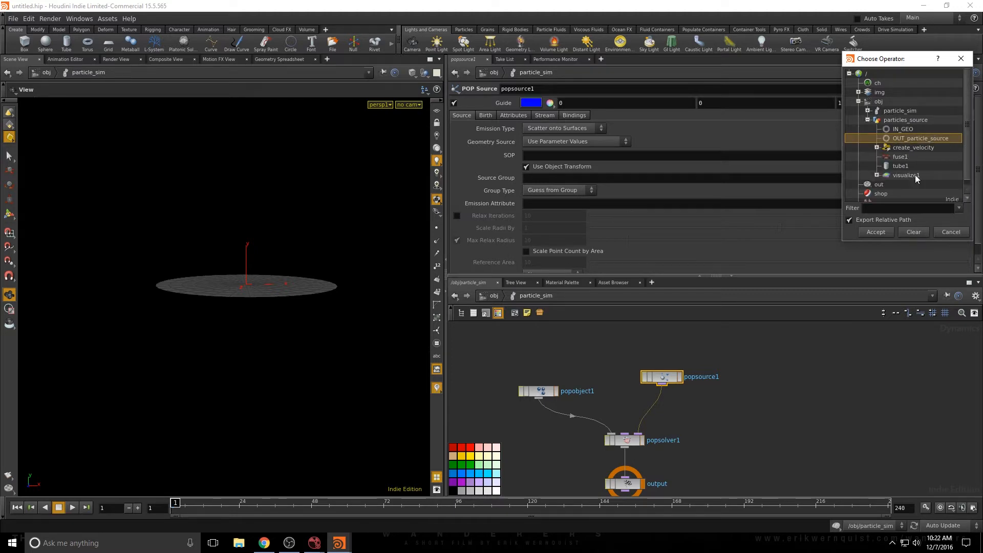
pyautogui.click(885, 231)
pyautogui.moveTo(247, 281); pyautogui.dragTo(275, 278)
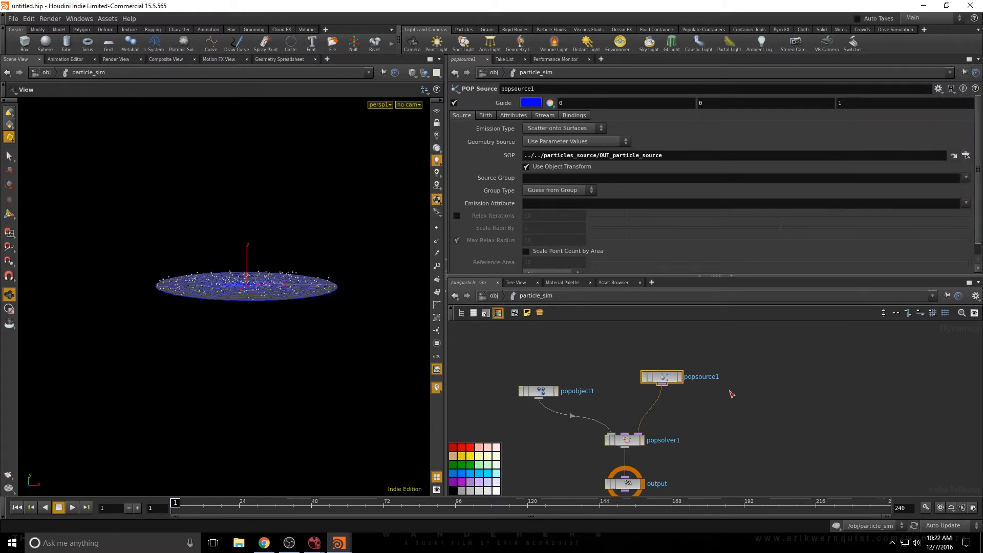
# - Play the particle simulation while viewing the emission from several angles, stop it and return to the first frame
pyautogui.scroll(-3, 537, 381)
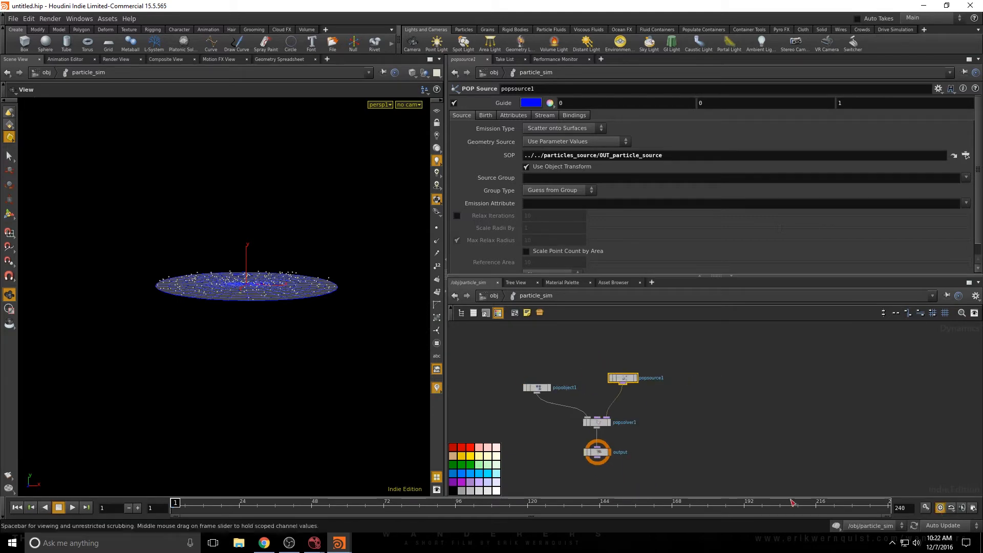
pyautogui.click(73, 507)
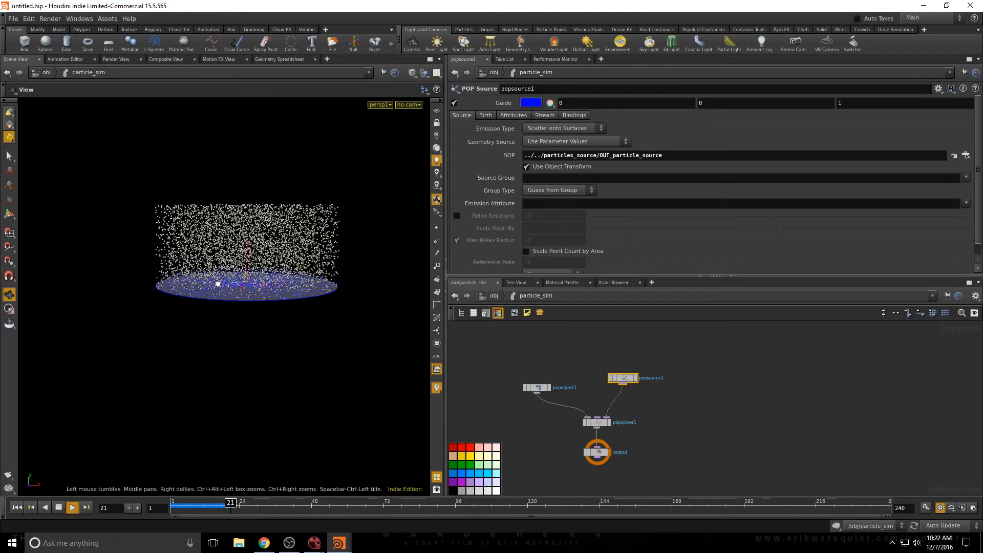
pyautogui.moveTo(211, 354); pyautogui.dragTo(210, 246, button='right')
pyautogui.moveTo(210, 247); pyautogui.dragTo(235, 287)
pyautogui.moveTo(211, 192); pyautogui.dragTo(211, 240, button='right')
pyautogui.moveTo(211, 240); pyautogui.dragTo(314, 333)
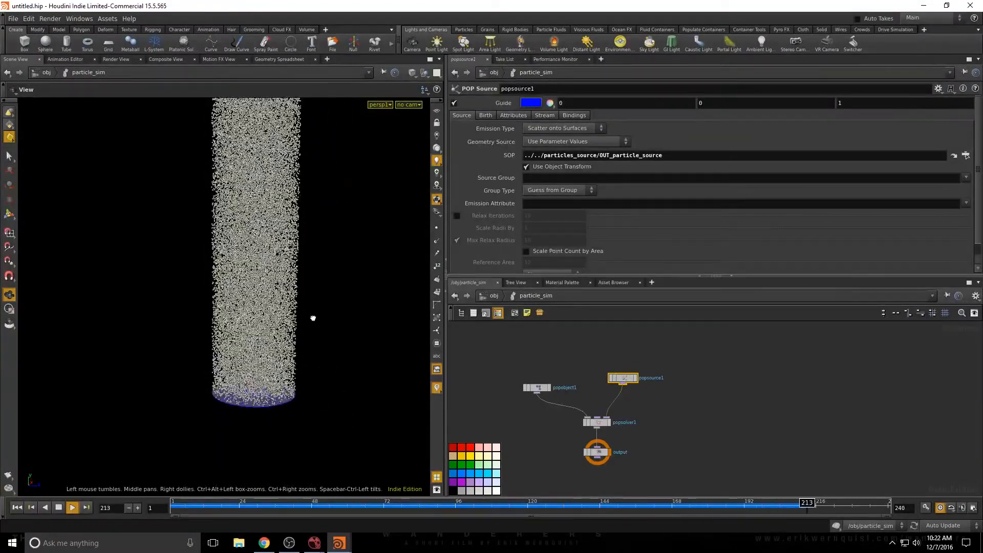
pyautogui.click(59, 507)
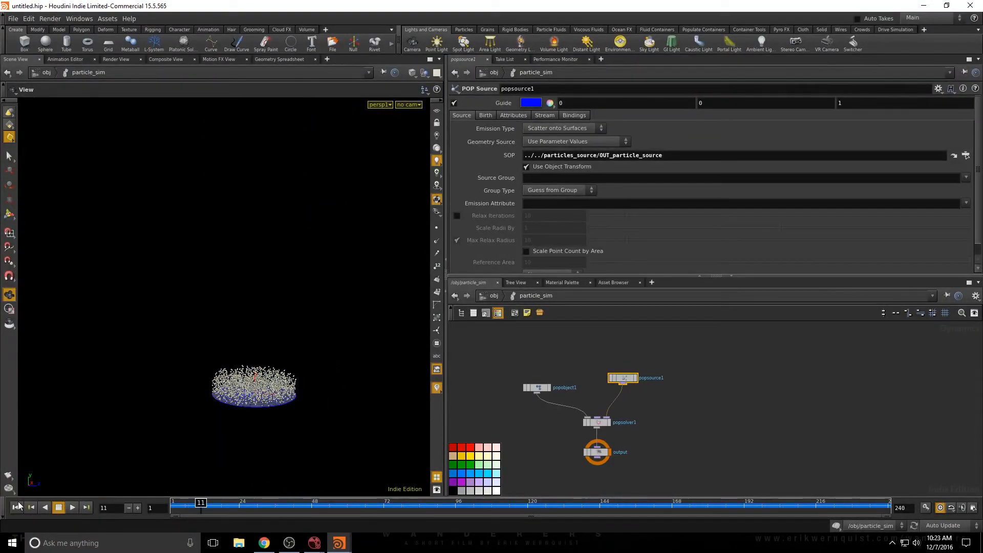
pyautogui.click(17, 507)
# - Leave the particle_sim network, open particles_source and select the create_velocity wrangle
pyautogui.scroll(3, 542, 391)
pyautogui.moveTo(535, 397); pyautogui.dragTo(568, 382)
pyautogui.moveTo(538, 373); pyautogui.dragTo(551, 348, button='middle')
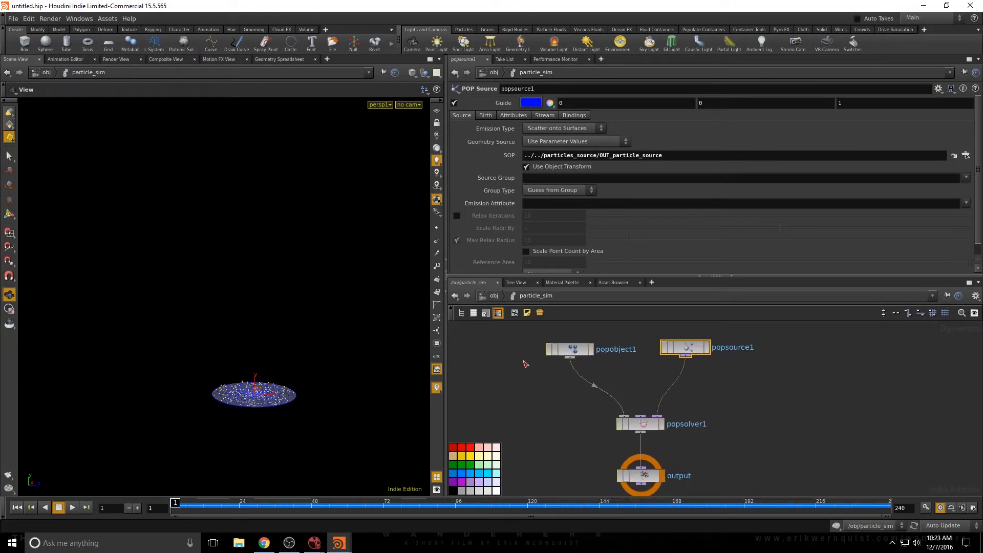
pyautogui.press('u')
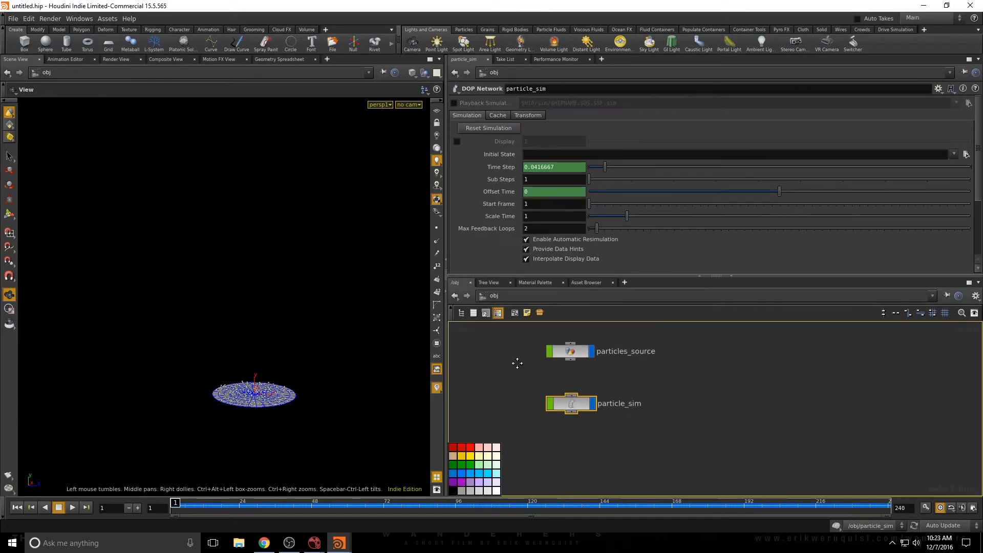
pyautogui.moveTo(515, 362); pyautogui.dragTo(591, 401, button='middle')
pyautogui.doubleClick(589, 381)
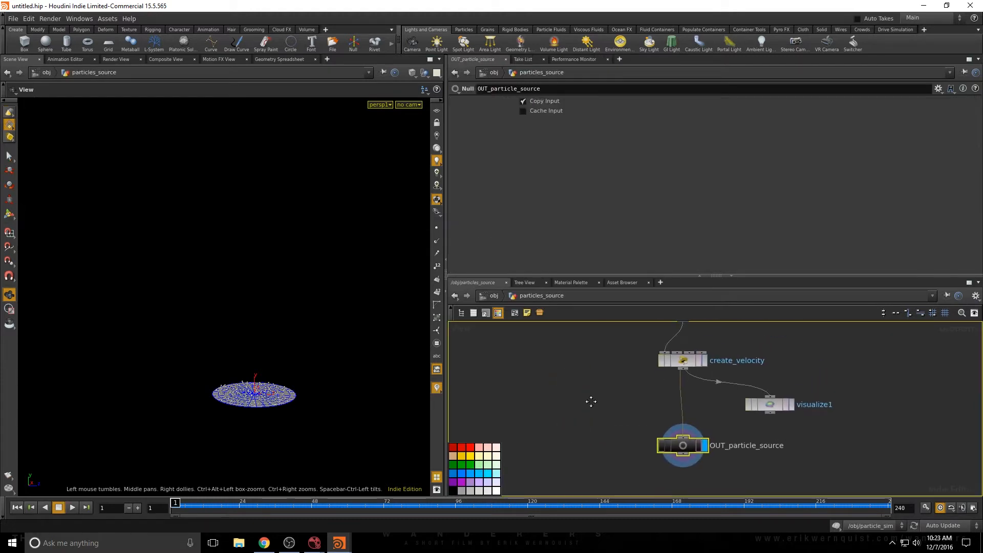
pyautogui.click(691, 368)
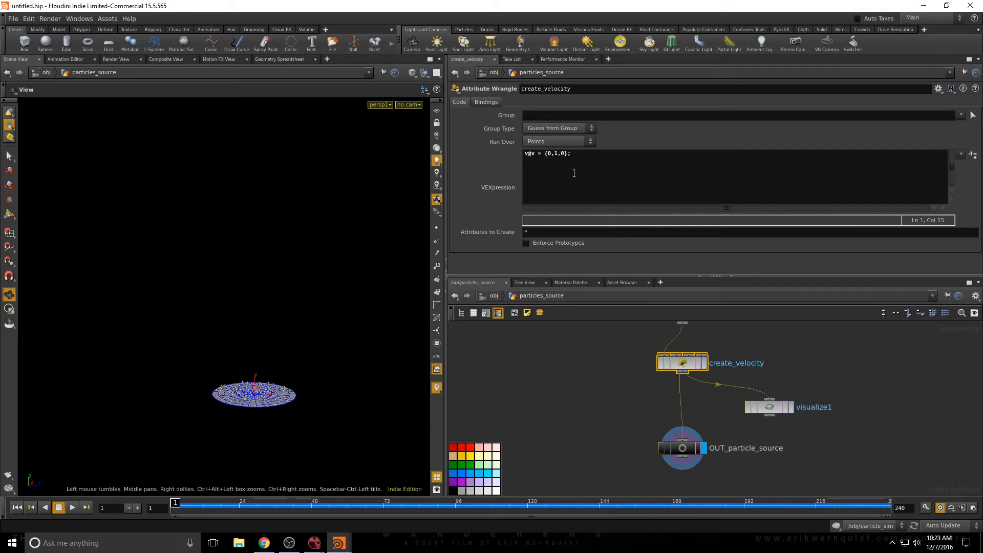
# - Add the line float amp = chf("amp"); below the velocity assignment in the create_velocity VEXpression
pyautogui.click(579, 153)
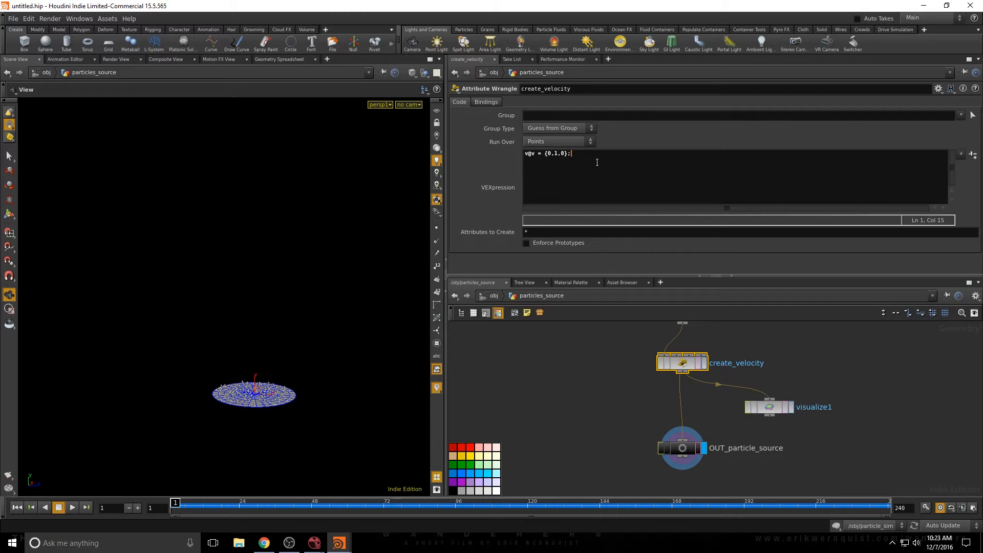
pyautogui.press('Return')
pyautogui.moveTo(225, 337); pyautogui.dragTo(280, 409)
pyautogui.moveTo(281, 409); pyautogui.dragTo(193, 358, button='middle')
pyautogui.moveTo(193, 357); pyautogui.dragTo(218, 344, button='right')
pyautogui.moveTo(214, 356); pyautogui.dragTo(217, 413, button='middle')
pyautogui.moveTo(217, 413); pyautogui.dragTo(250, 371)
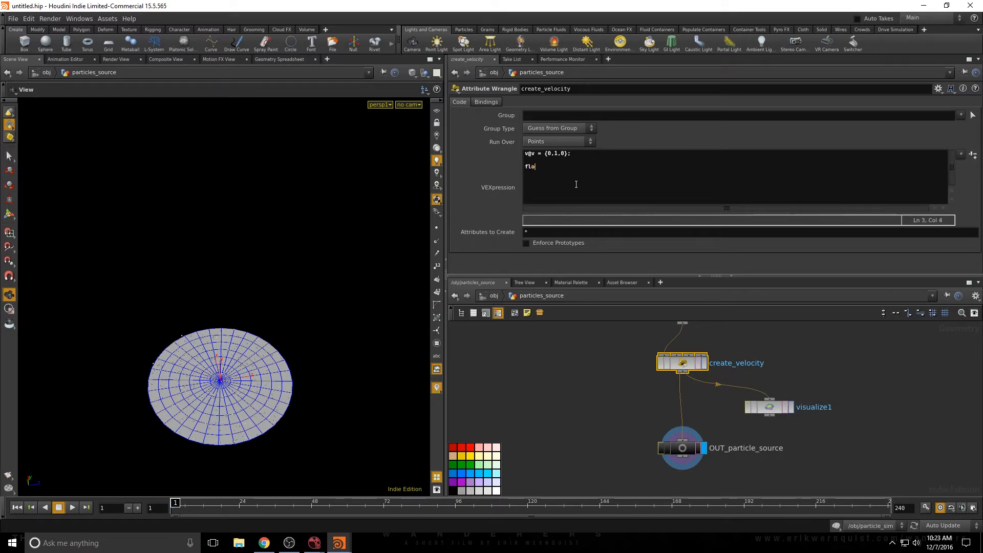
pyautogui.write('at amp = chf("amp")')
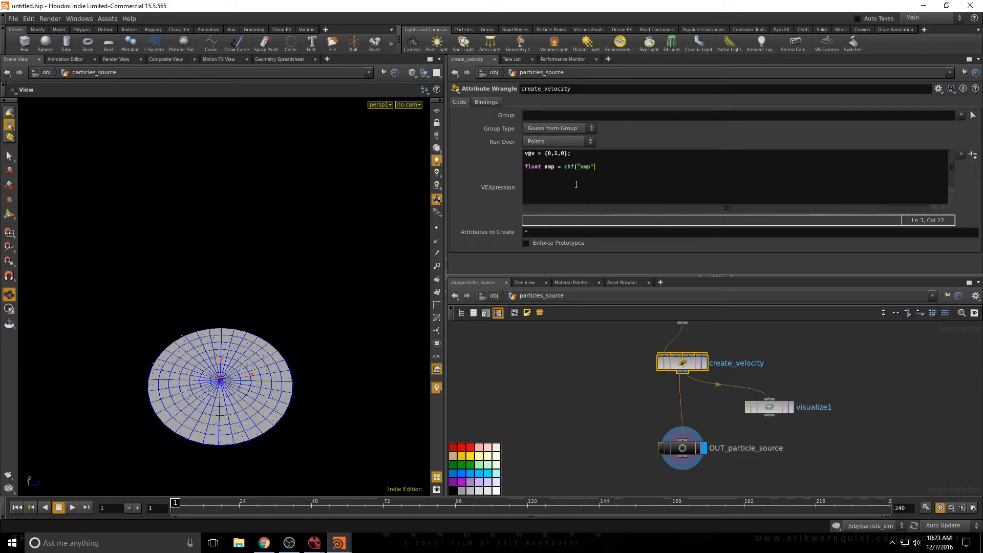
pyautogui.write(';')
pyautogui.press('Return')
pyautogui.write('float vel_ramp = chramp("velocity_ramp')
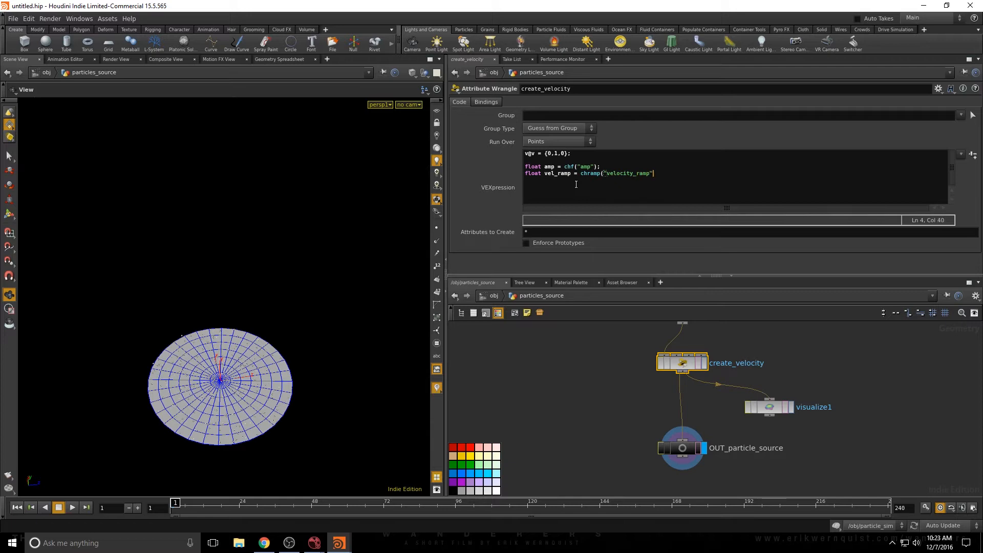
pyautogui.write('", @i')
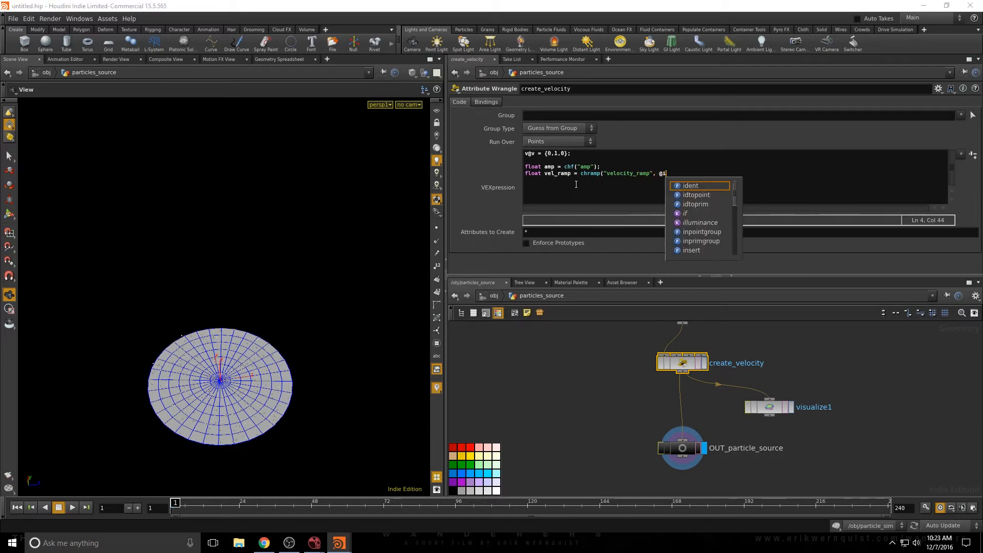
pyautogui.write('dw')
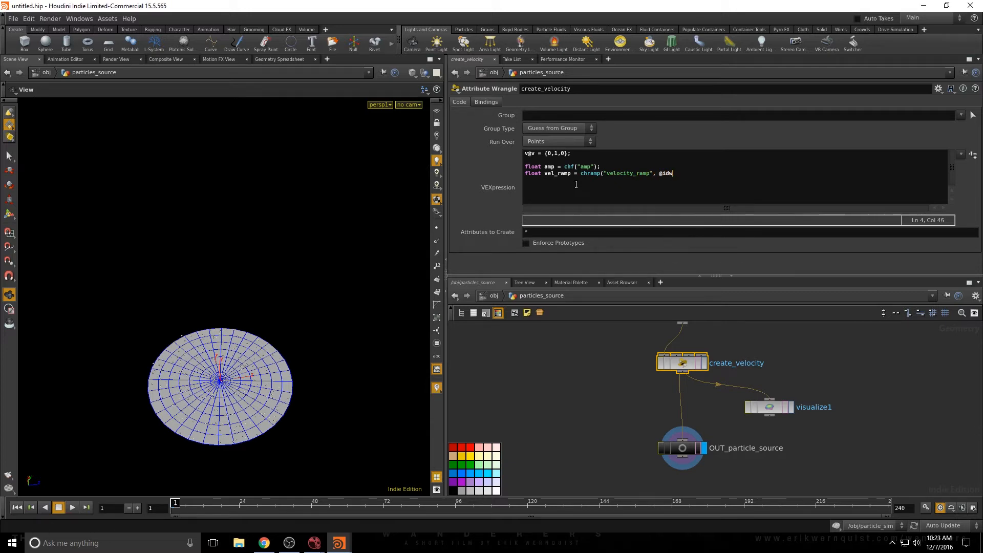
pyautogui.write(');')
pyautogui.press('Up')
pyautogui.press('Up')
pyautogui.press('Return')
pyautogui.press('Up')
pyautogui.press('Up')
pyautogui.press('Return')
pyautogui.press('BackSpace')
pyautogui.press('Down')
pyautogui.press('Return')
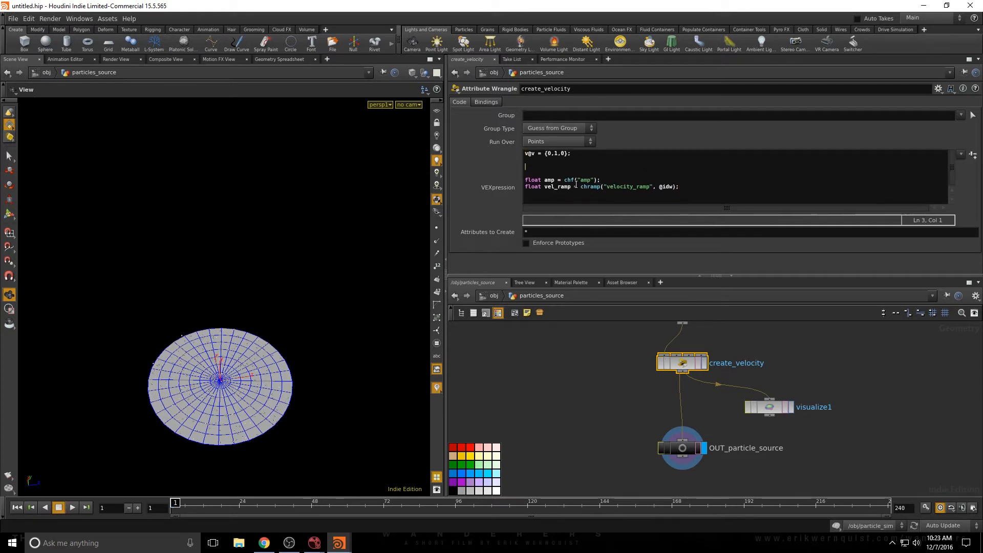
pyautogui.write('@idw =')
pyautogui.moveTo(588, 391)
pyautogui.mouseDown(button='middle')
pyautogui.moveTo(573, 486)
pyautogui.moveTo(548, 432)
pyautogui.moveTo(577, 360)
pyautogui.mouseUp(button='middle')
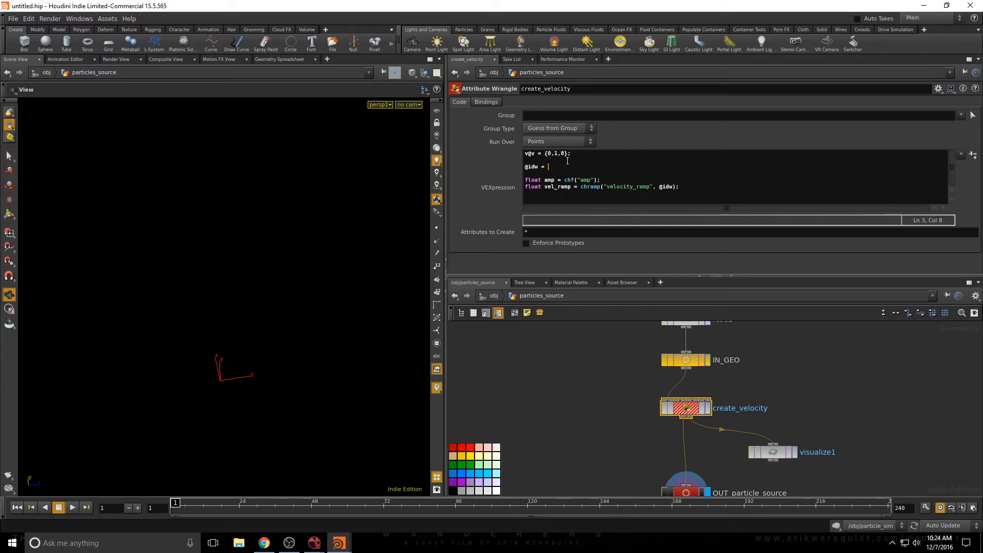
pyautogui.write('1 = ')
pyautogui.write('distance(')
pyautogui.write('@P,')
pyautogui.press('Up')
pyautogui.press('Return')
pyautogui.press('Up')
pyautogui.press('Return')
pyautogui.press('Up')
pyautogui.write('vector center =')
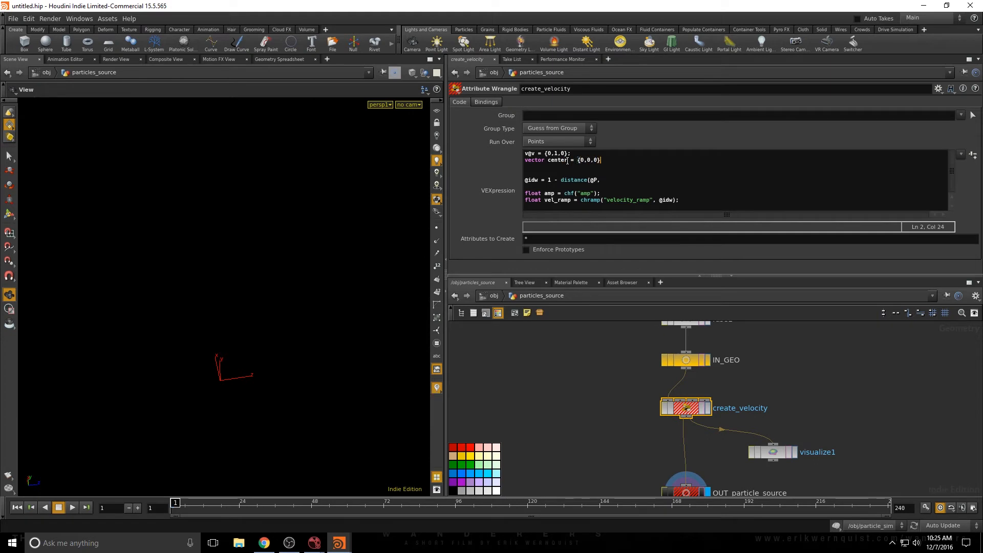
pyautogui.press('Down')
pyautogui.press('Down')
pyautogui.press('BackSpace')
pyautogui.press('Up')
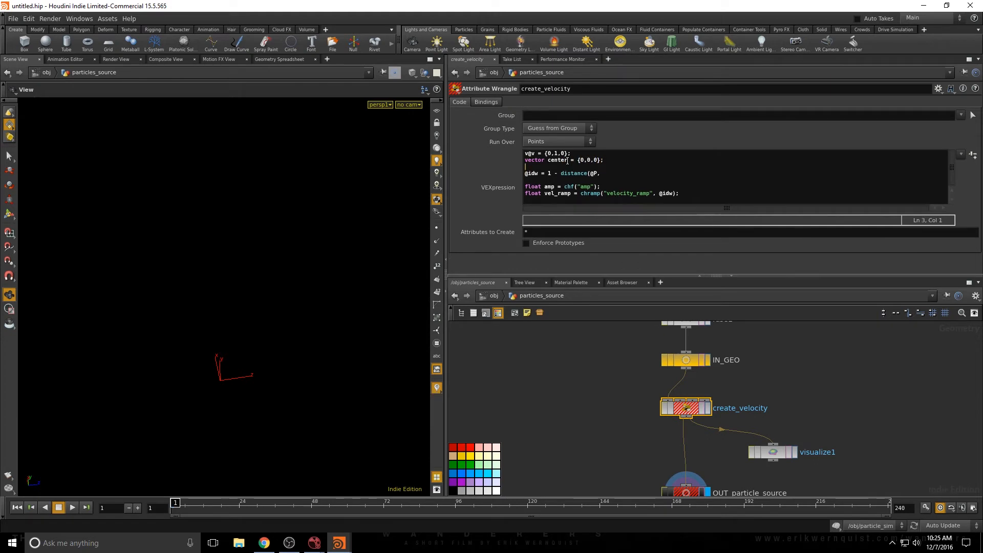
pyautogui.press('Down')
pyautogui.press('Down')
pyautogui.click(612, 175)
pyautogui.write('center);')
pyautogui.click(590, 410)
pyautogui.moveTo(329, 359); pyautogui.dragTo(261, 379)
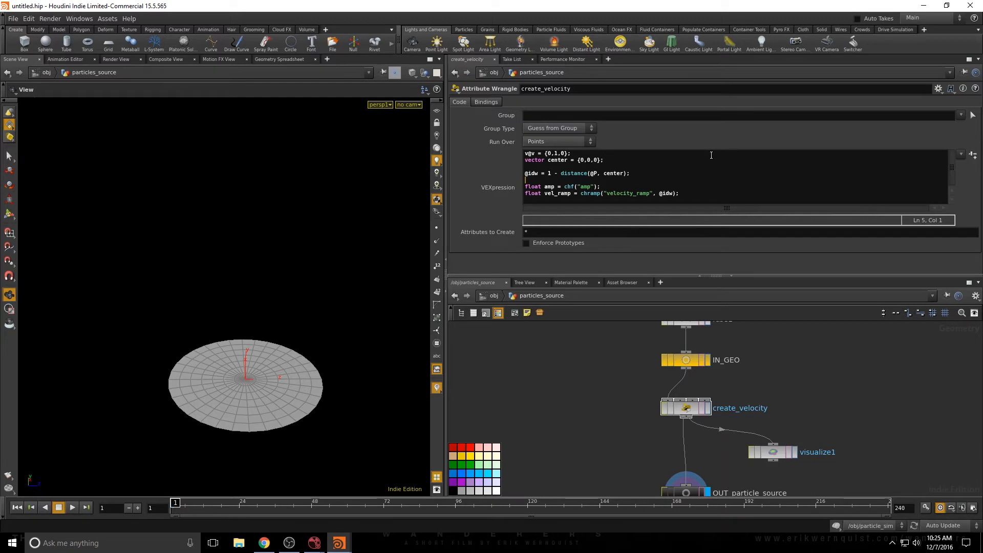
pyautogui.press('Return')
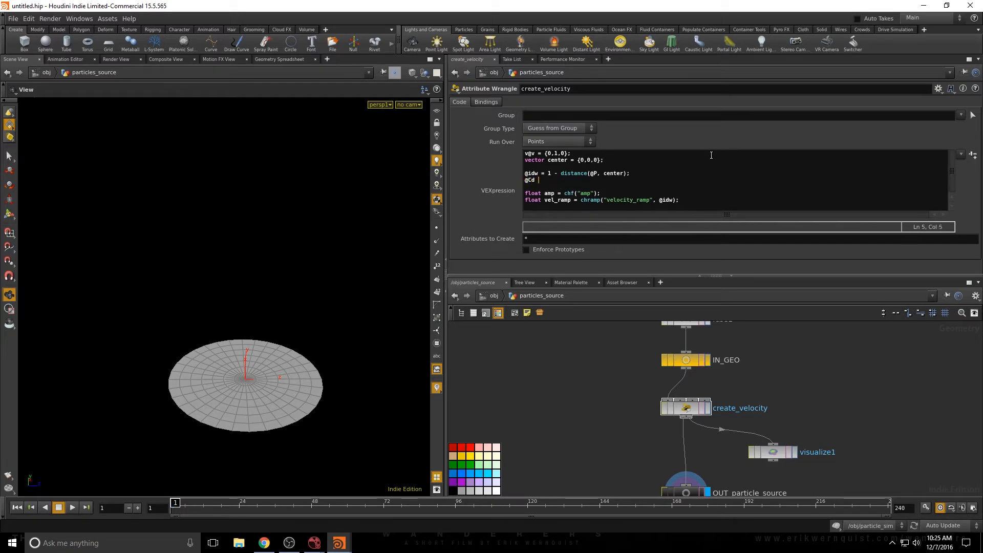
pyautogui.write('@Cd = @idw;')
pyautogui.moveTo(232, 305); pyautogui.dragTo(234, 381)
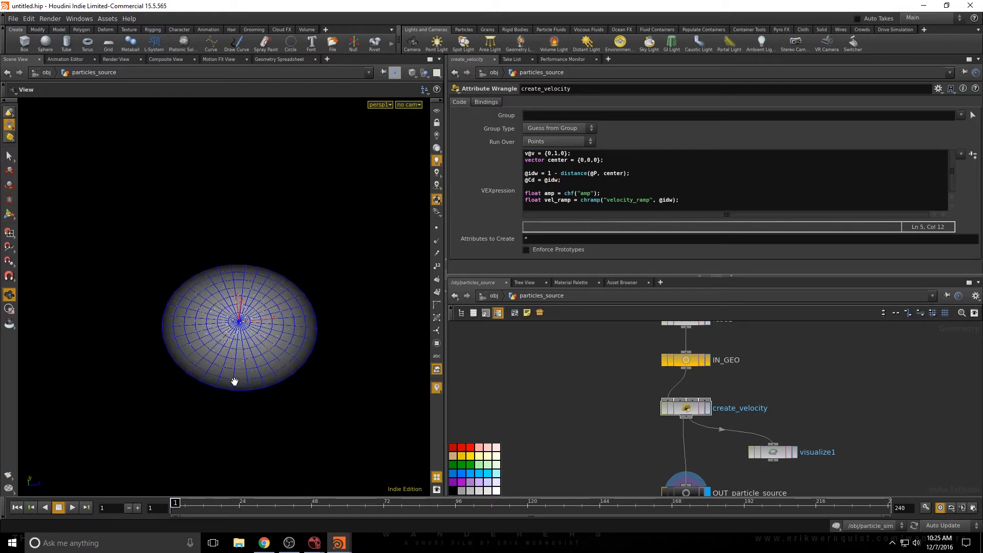
pyautogui.scroll(2, 234, 382)
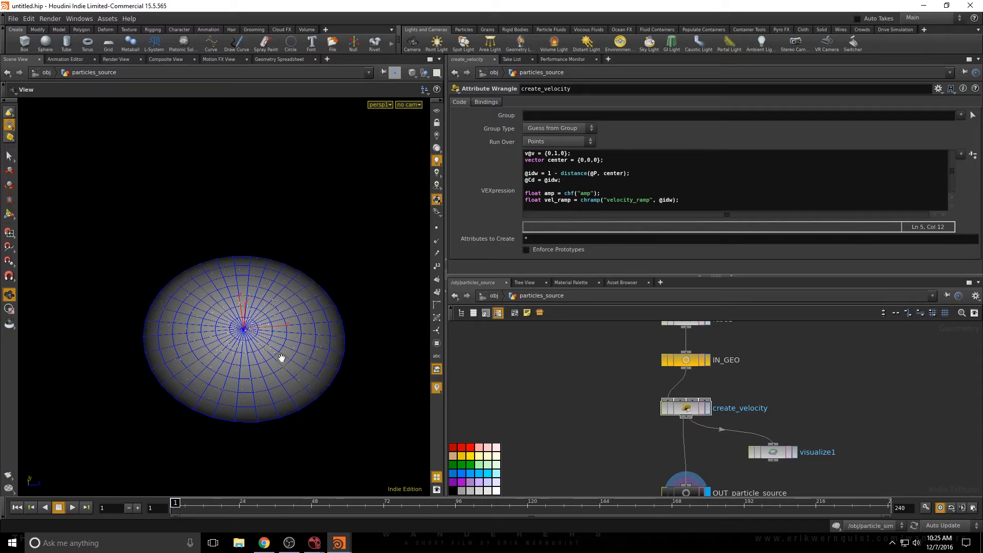
pyautogui.moveTo(586, 181); pyautogui.dragTo(521, 181)
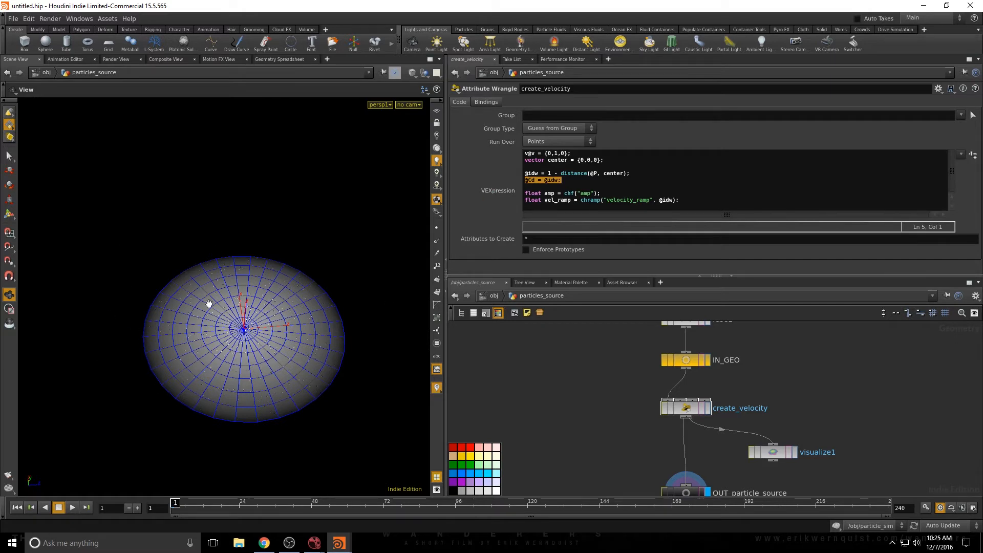
pyautogui.moveTo(573, 364); pyautogui.dragTo(573, 402, button='middle')
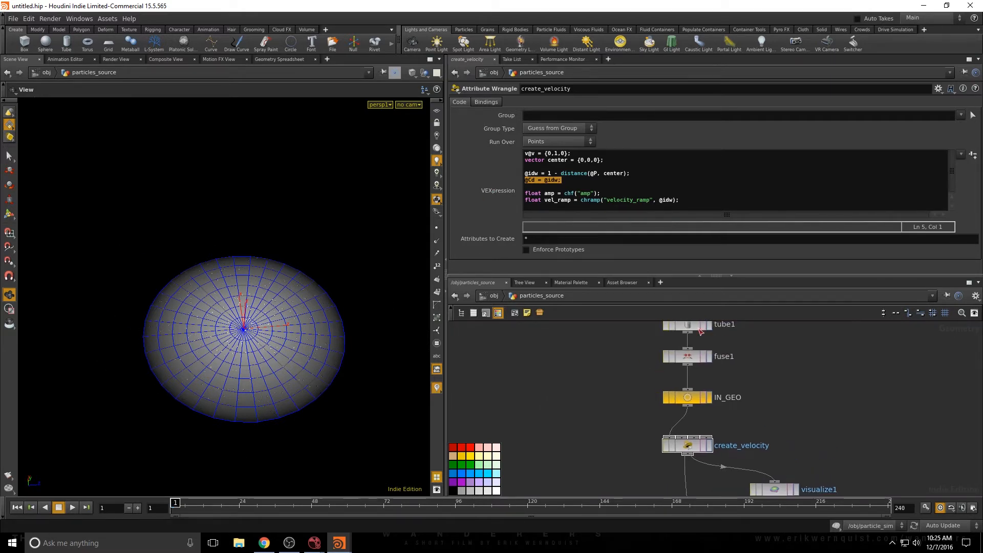
pyautogui.click(687, 326)
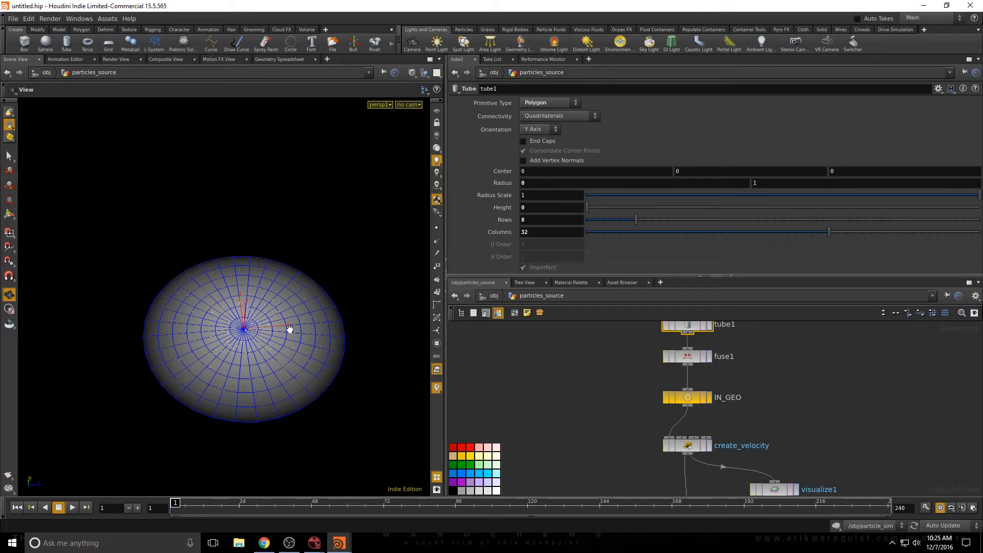
pyautogui.moveTo(602, 403); pyautogui.dragTo(584, 364, button='middle')
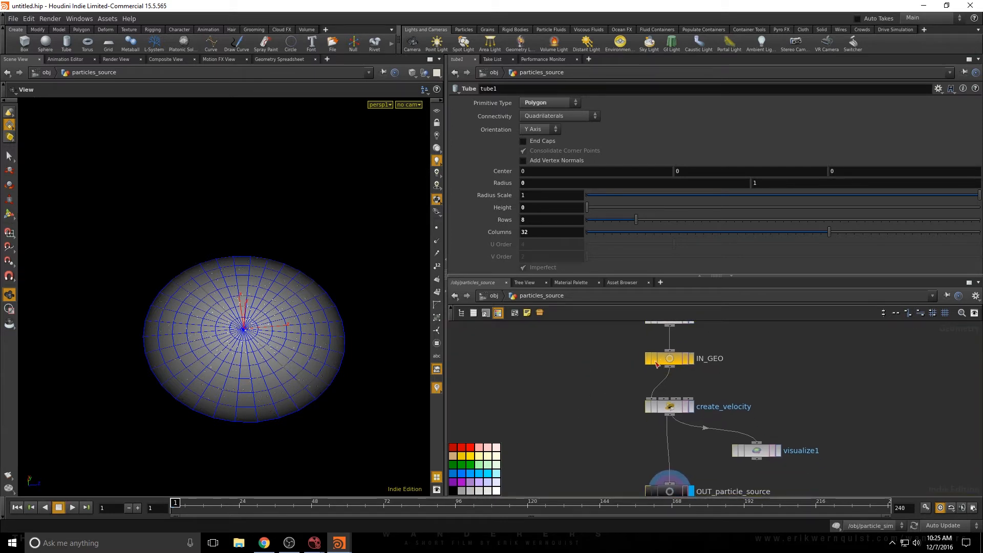
pyautogui.click(663, 360)
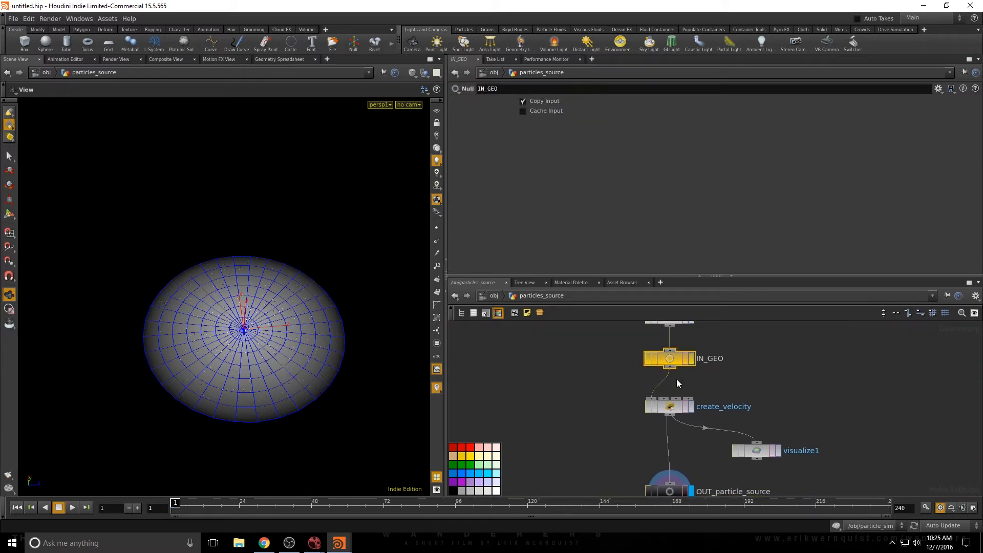
pyautogui.click(665, 405)
pyautogui.moveTo(569, 181); pyautogui.dragTo(469, 180)
pyautogui.press('BackSpace')
pyautogui.press('BackSpace')
# - Add @v.y *= vel_ramp * amp; at the end of the VEXpression and apply the code
pyautogui.click(716, 189)
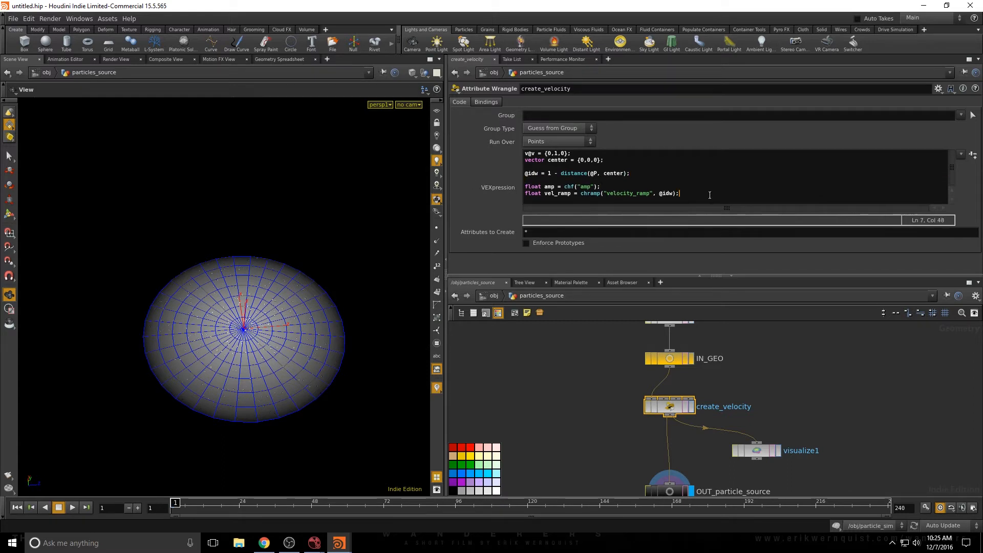
pyautogui.press('Return')
pyautogui.press('Return')
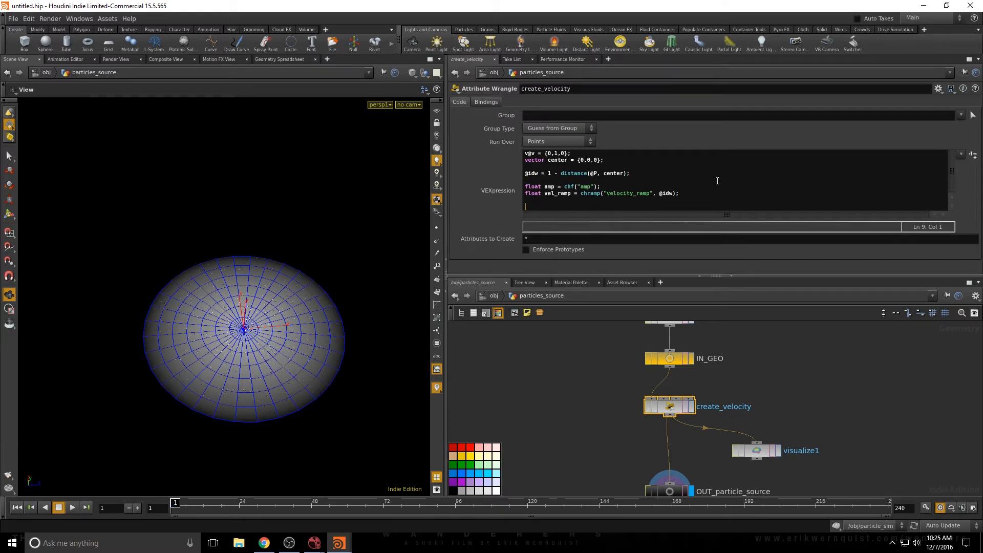
pyautogui.write('@v.y')
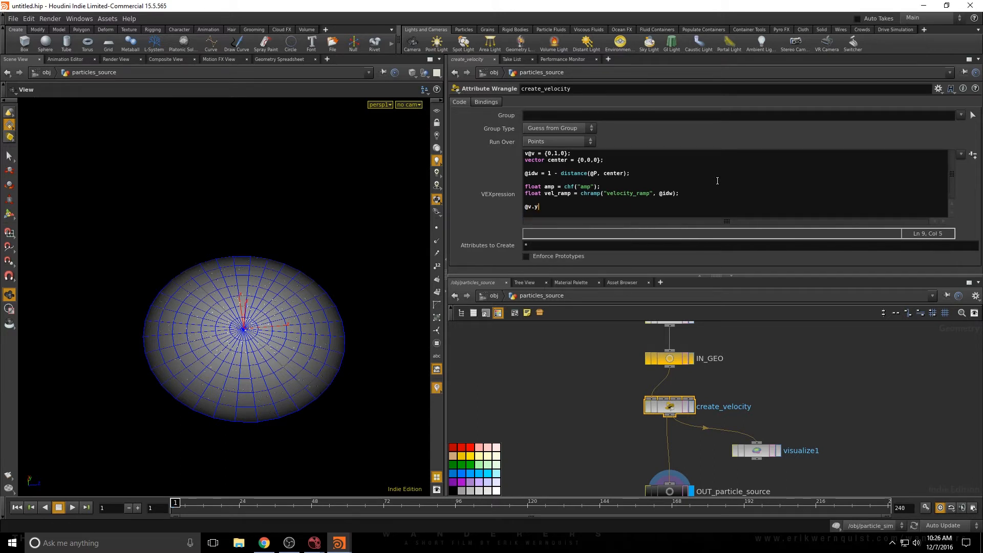
pyautogui.write(' *= ')
pyautogui.write('amp')
pyautogui.press('BackSpace')
pyautogui.press('BackSpace')
pyautogui.press('BackSpace')
pyautogui.write('vel')
pyautogui.press('BackSpace')
pyautogui.press('BackSpace')
pyautogui.write('am')
pyautogui.moveTo(351, 278); pyautogui.dragTo(353, 241)
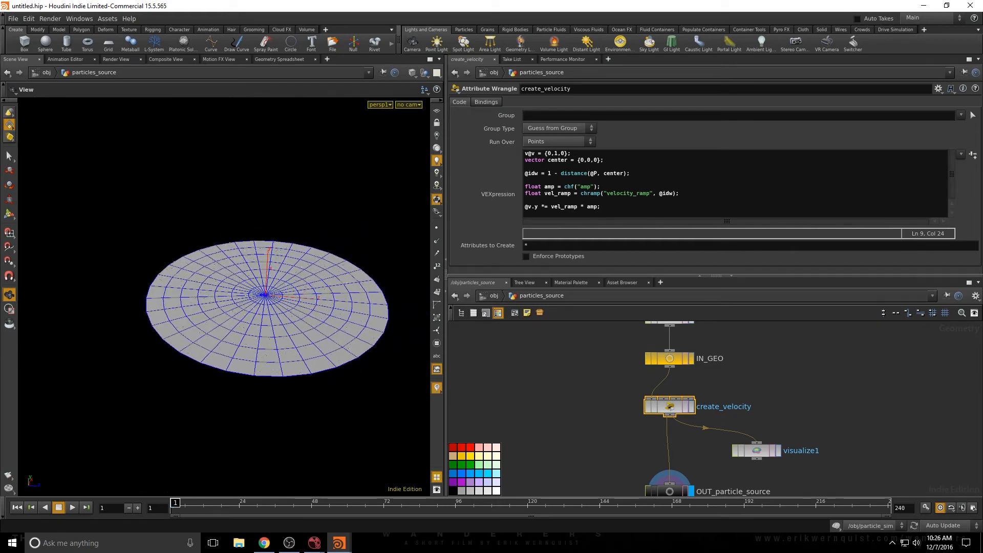
# - Generate the create_velocity wrangle's spare parameters from its code and set Amp to 1
pyautogui.click(974, 158)
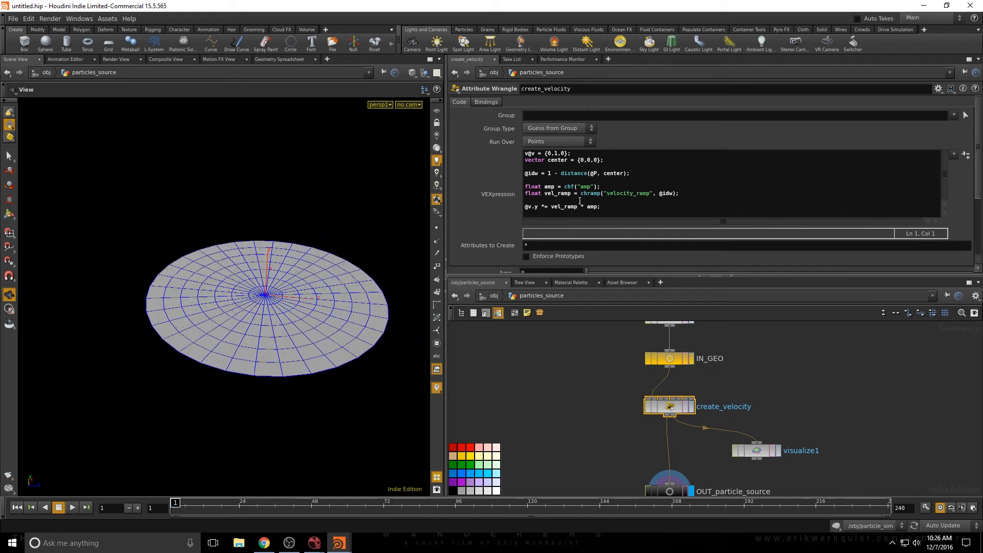
pyautogui.scroll(-3, 557, 215)
pyautogui.write('1')
pyautogui.press('Return')
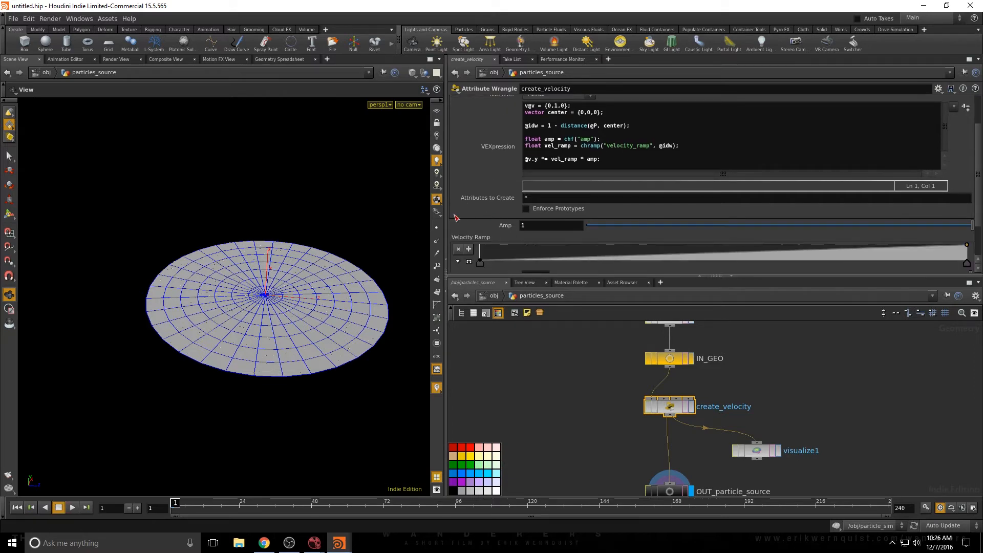
pyautogui.moveTo(256, 205); pyautogui.dragTo(215, 175)
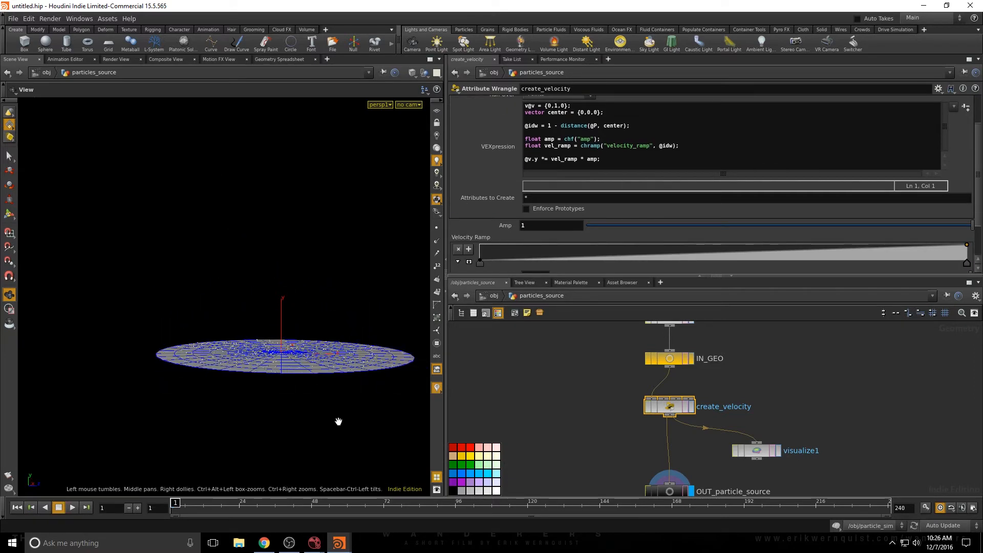
# - Expand the Velocity Ramp into its large graph and display the visualize1 node to preview the velocity vectors
pyautogui.click(468, 261)
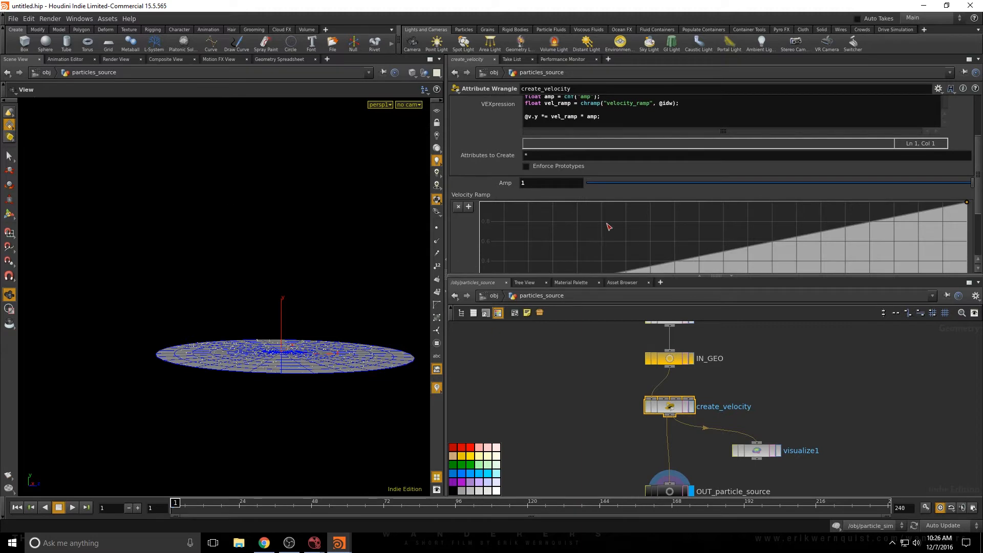
pyautogui.scroll(-2, 608, 222)
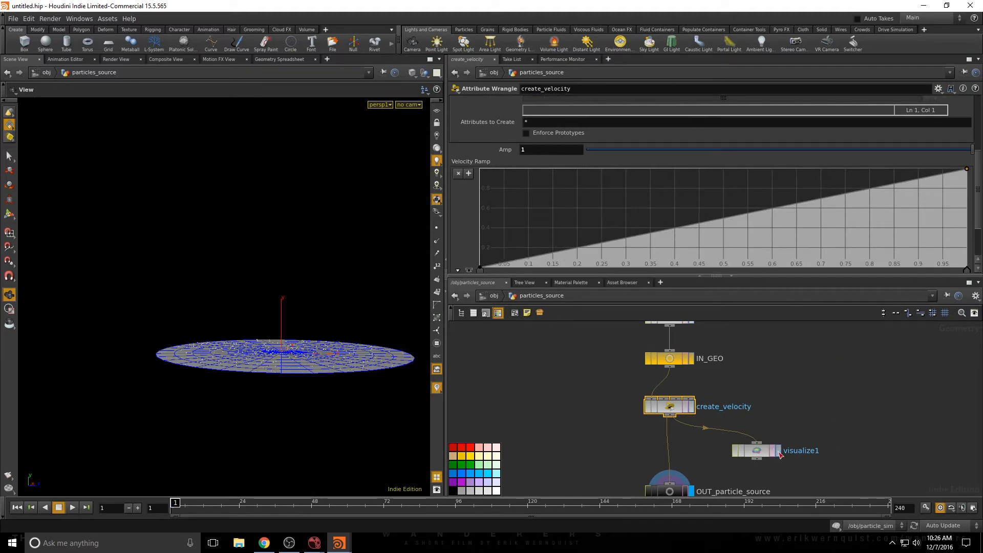
pyautogui.click(779, 451)
pyautogui.moveTo(73, 361); pyautogui.dragTo(343, 327)
pyautogui.moveTo(257, 326); pyautogui.dragTo(259, 309)
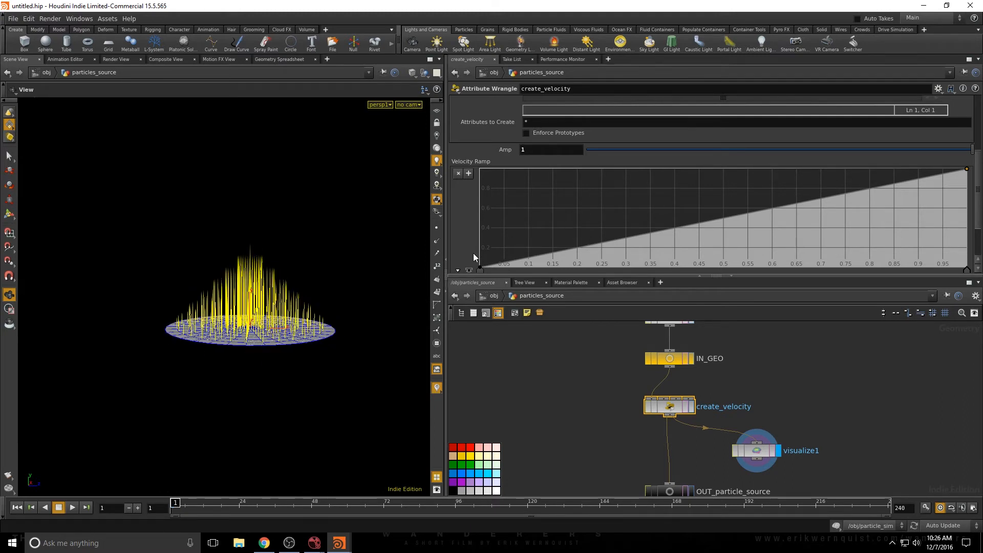
# - Bow the Velocity Ramp upward with new points at about 0.12 and 0.4, raising its start to about 0.17
pyautogui.scroll(-1, 474, 254)
pyautogui.moveTo(579, 234); pyautogui.dragTo(546, 209)
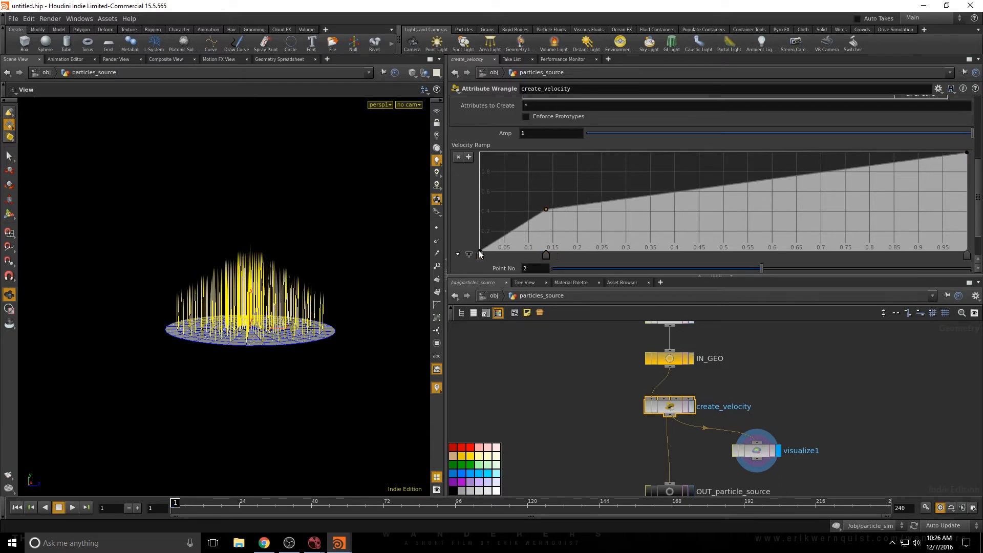
pyautogui.moveTo(480, 251); pyautogui.dragTo(474, 237)
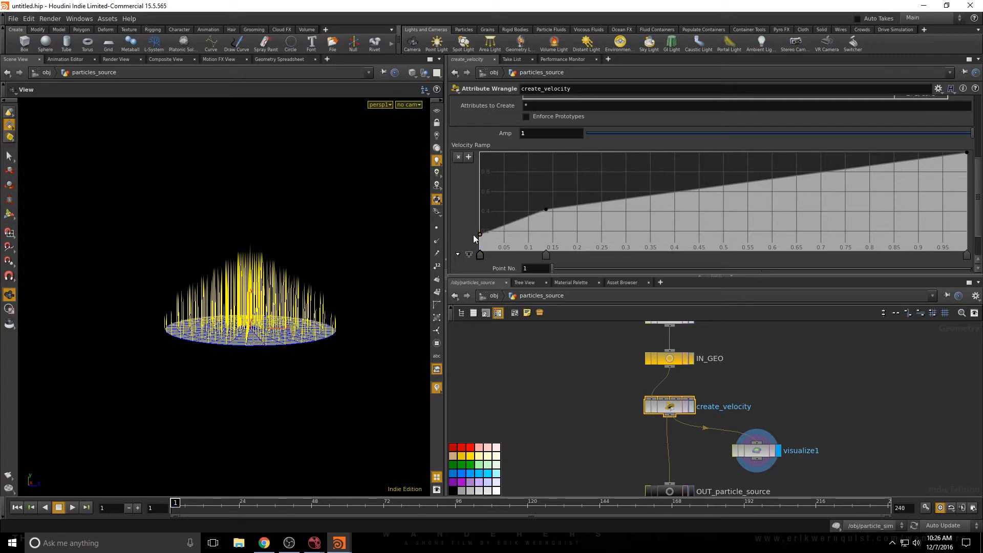
pyautogui.moveTo(545, 212); pyautogui.dragTo(539, 202)
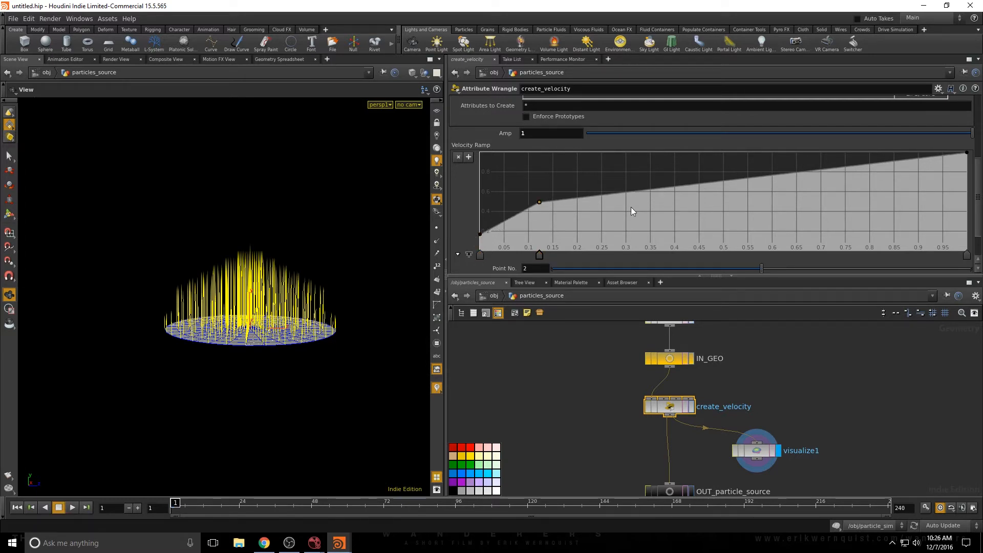
pyautogui.moveTo(662, 187); pyautogui.dragTo(673, 174)
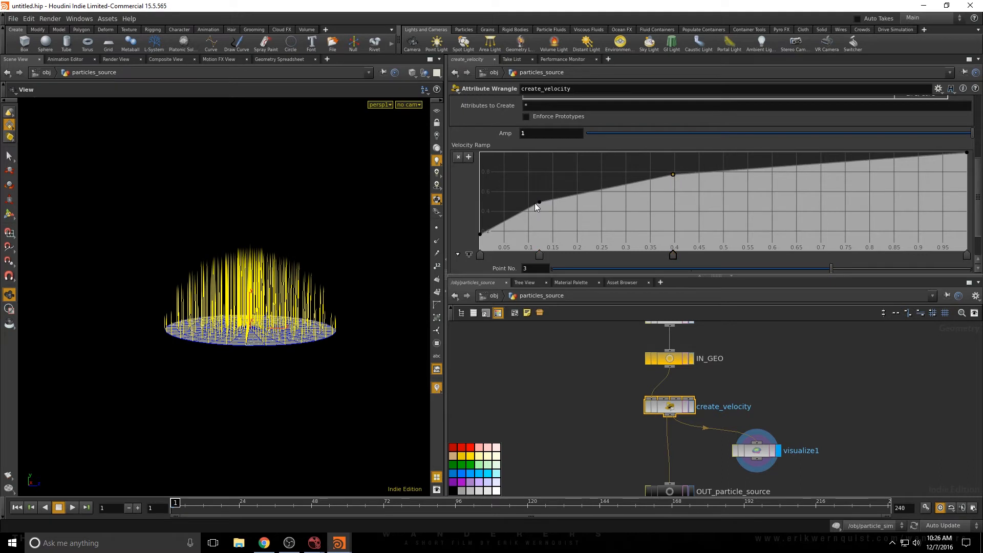
# - Reshape the Velocity Ramp to rise gently, then steeply, with points at about 0.16, 0.66 and 0.85
pyautogui.moveTo(539, 202); pyautogui.dragTo(557, 222)
pyautogui.moveTo(675, 177); pyautogui.dragTo(805, 200)
pyautogui.moveTo(920, 164); pyautogui.dragTo(895, 162)
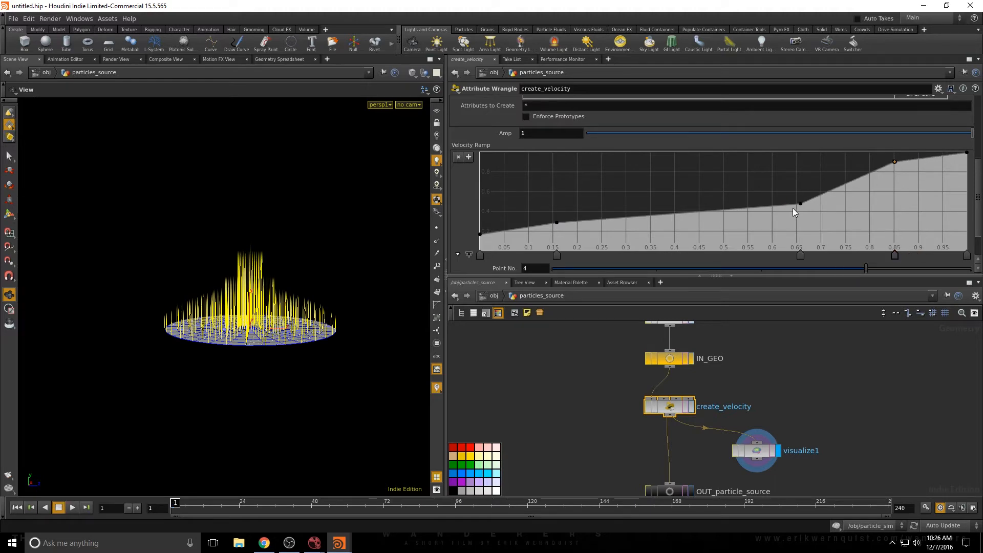
pyautogui.moveTo(799, 204); pyautogui.dragTo(802, 199)
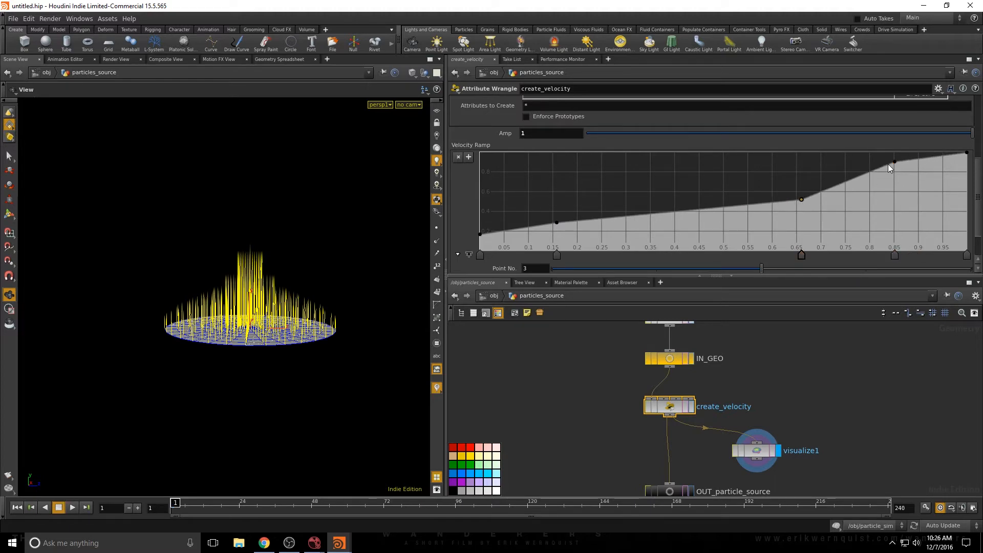
pyautogui.moveTo(191, 261)
pyautogui.keyDown('alt'); pyautogui.mouseDown()
pyautogui.moveTo(171, 364)
pyautogui.moveTo(200, 275)
pyautogui.mouseUp(); pyautogui.keyUp('alt')
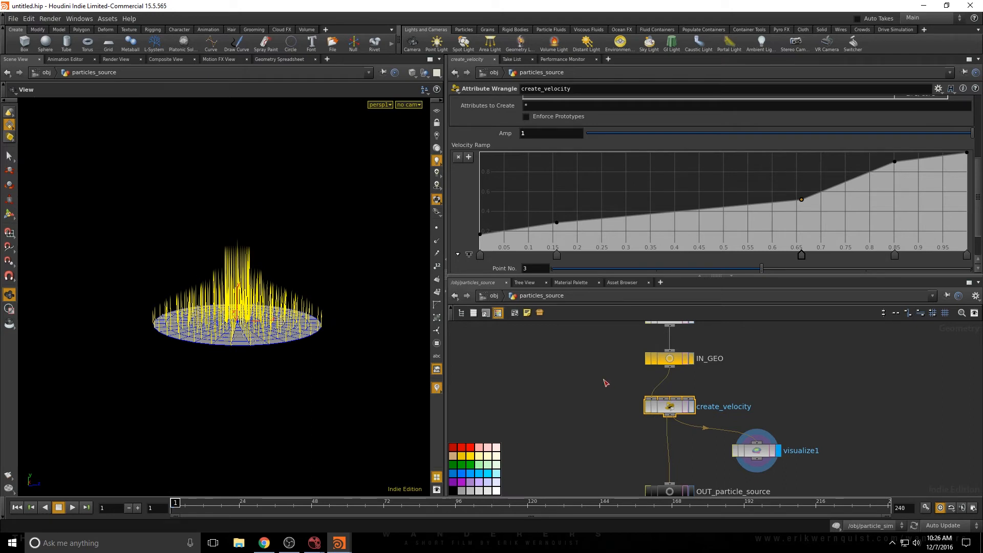
# - Set the wrangle's Amp to 500 and inspect the lengthened velocity vectors on the disc
pyautogui.moveTo(538, 133); pyautogui.dragTo(505, 134)
pyautogui.write('500')
pyautogui.press('Return')
pyautogui.moveTo(338, 352); pyautogui.dragTo(272, 339, button='right')
pyautogui.moveTo(272, 339); pyautogui.dragTo(472, 332)
# - Display the OUT_particle_source node and go into the particle_sim network
pyautogui.moveTo(623, 415); pyautogui.dragTo(620, 375, button='middle')
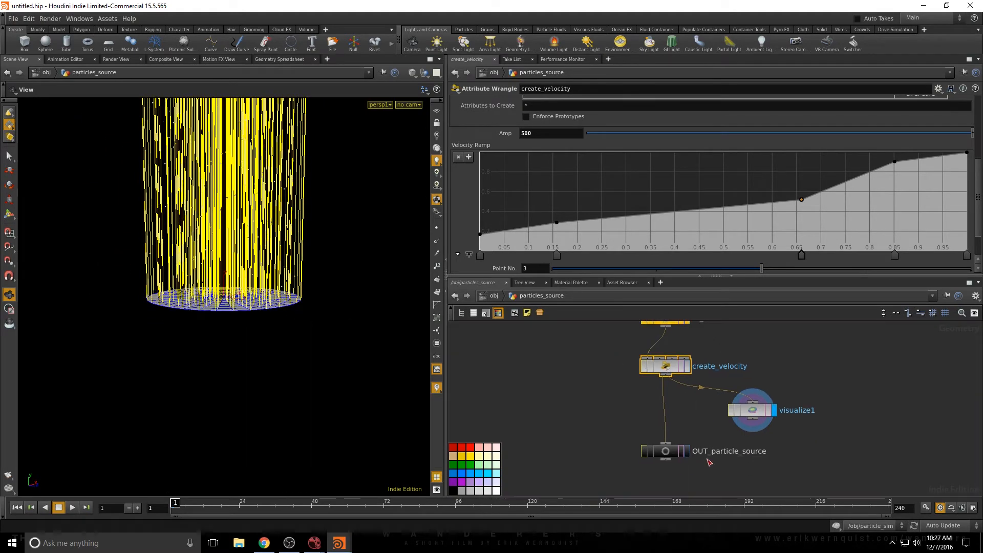
pyautogui.click(687, 453)
pyautogui.click(494, 295)
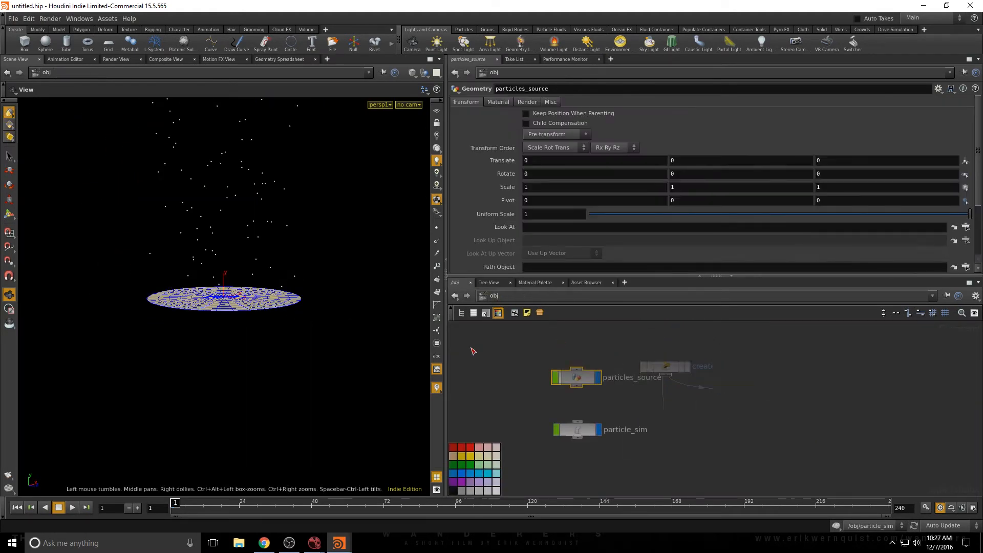
pyautogui.doubleClick(573, 434)
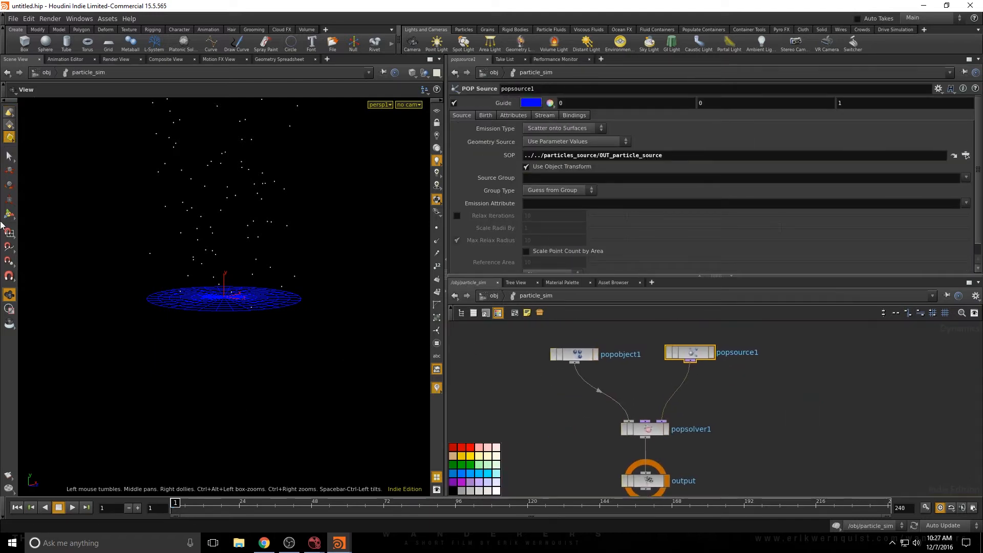
# - Set the Const. Activation of popsource1 to the expression $FF > 1
pyautogui.click(485, 116)
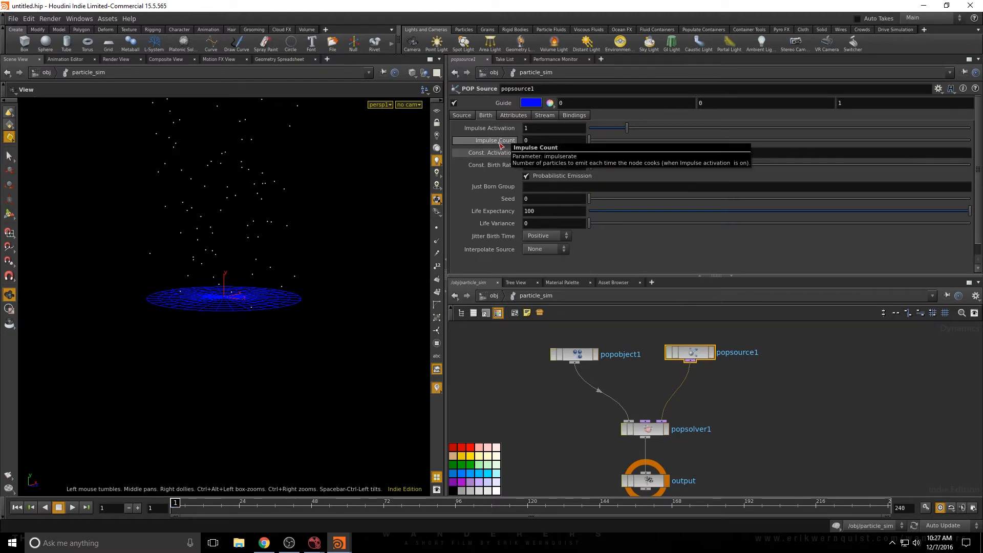
pyautogui.write('$FF')
pyautogui.press('Return')
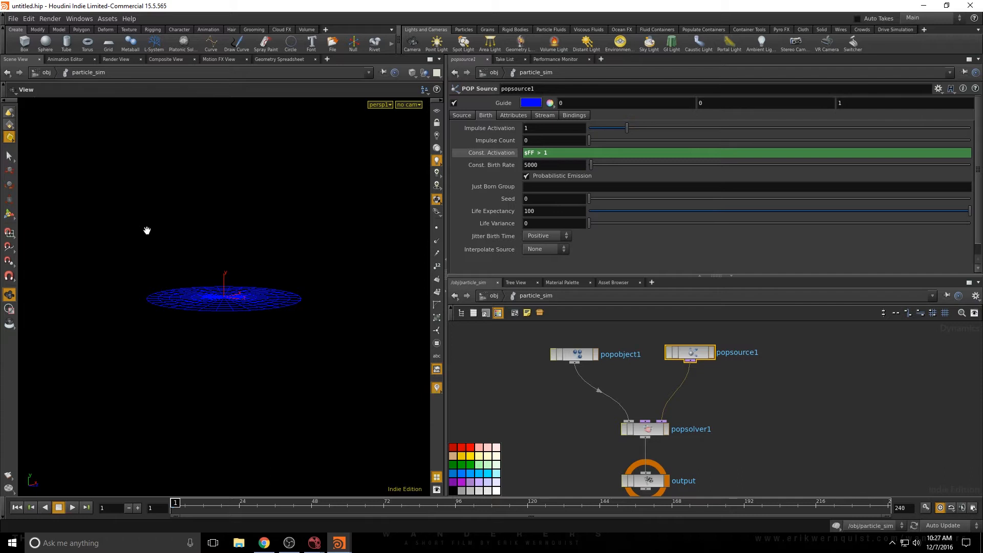
# - Play the simulation to check the particle stream, then stop and return to frame 1
pyautogui.click(72, 508)
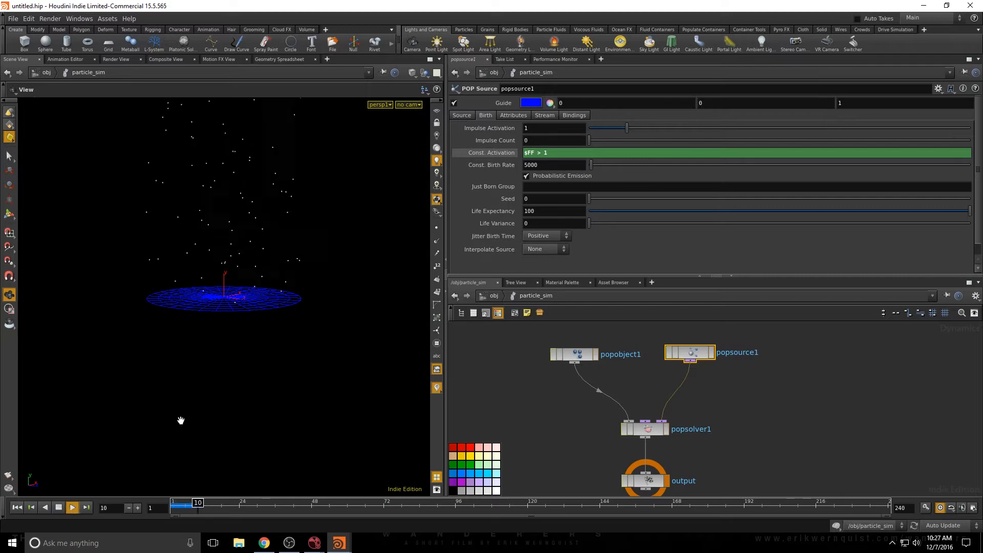
pyautogui.moveTo(179, 417)
pyautogui.mouseDown()
pyautogui.moveTo(182, 263)
pyautogui.moveTo(189, 296)
pyautogui.moveTo(171, 371)
pyautogui.moveTo(169, 447)
pyautogui.moveTo(167, 417)
pyautogui.mouseUp()
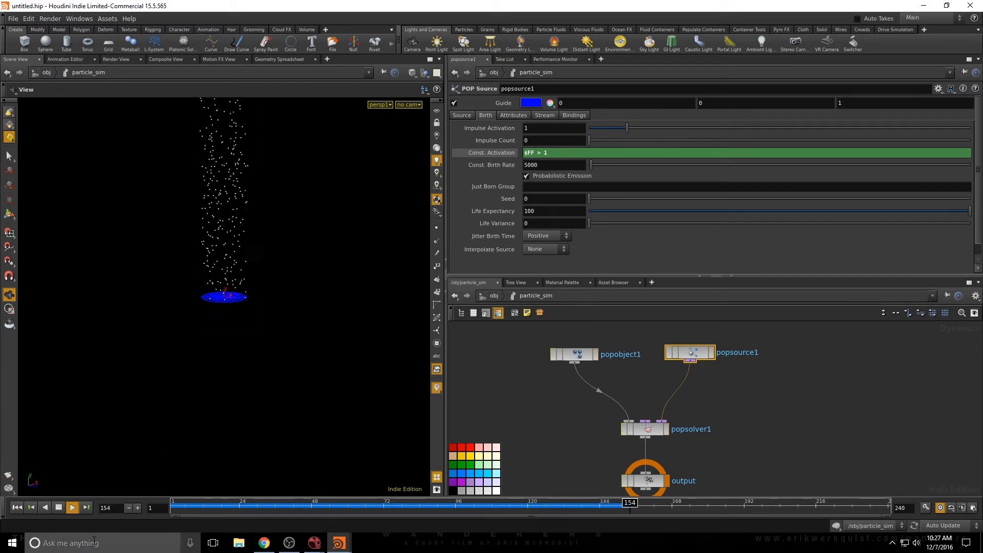
pyautogui.click(67, 510)
pyautogui.click(17, 508)
pyautogui.scroll(5, 224, 306)
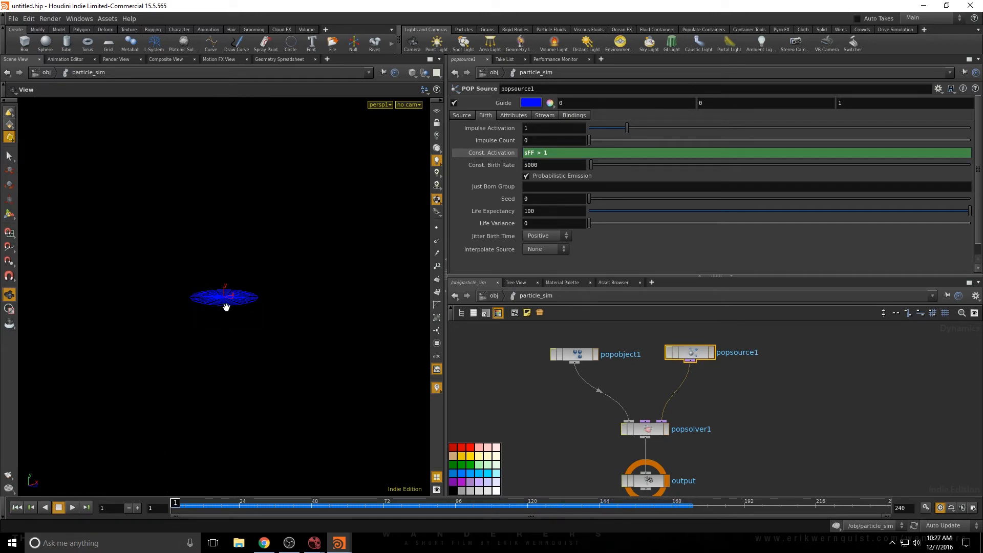
pyautogui.moveTo(243, 307); pyautogui.dragTo(234, 311)
pyautogui.scroll(3, 236, 311)
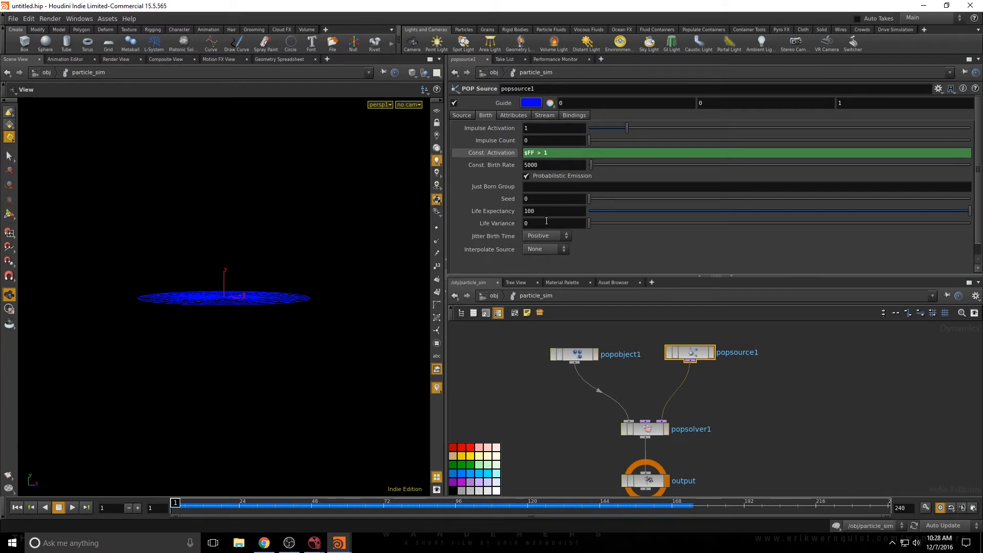
# - Set the Life Expectancy of popsource1 to .5 and its Life Variance to .2
pyautogui.doubleClick(529, 211)
pyautogui.write('.5')
pyautogui.press('Tab')
pyautogui.write('.2')
pyautogui.press('Return')
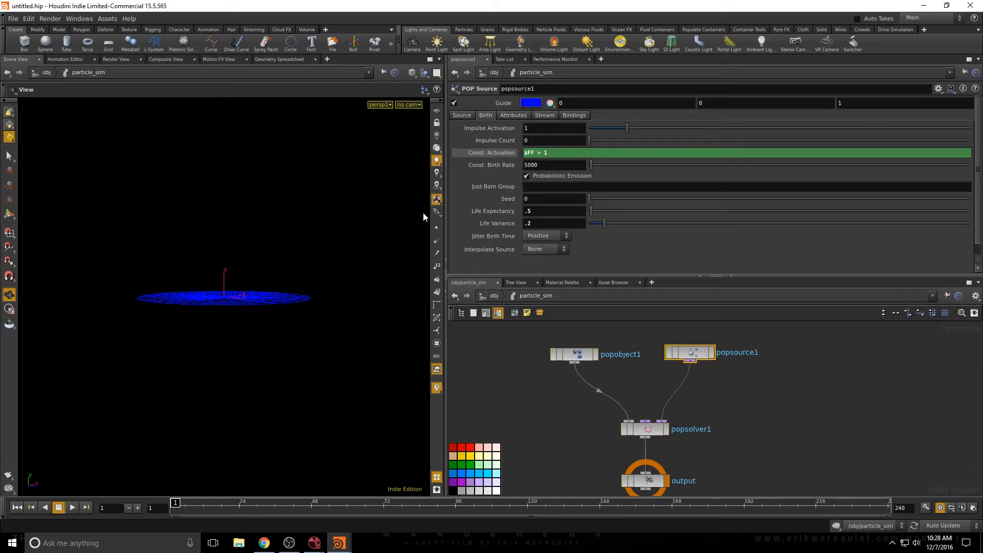
# - Set both Min Substeps and Max Substeps of popsolver1 to 4
pyautogui.click(579, 349)
pyautogui.click(644, 428)
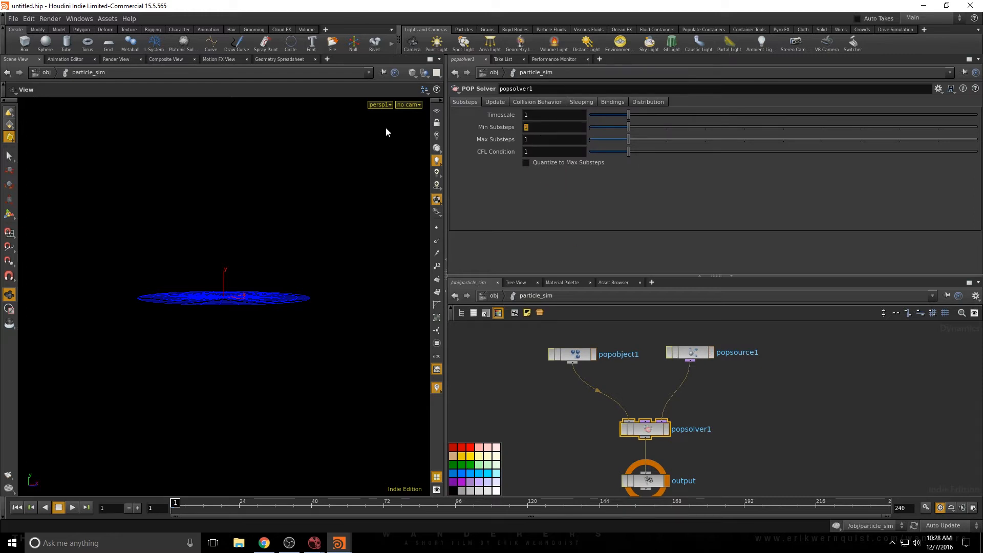
pyautogui.write('4')
pyautogui.press('Return')
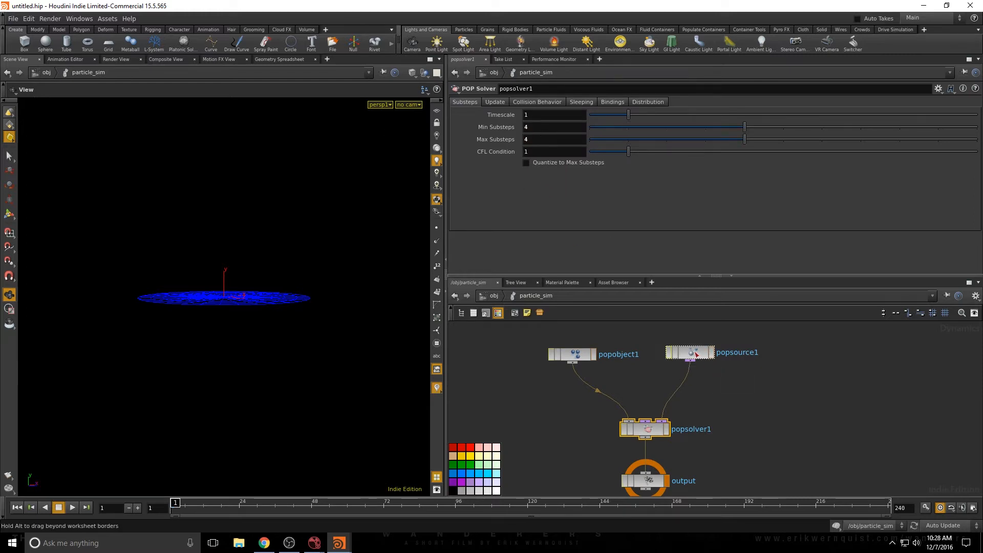
# - Review the birth, attribute, stream and source settings of popsource1
pyautogui.moveTo(695, 356); pyautogui.dragTo(702, 354)
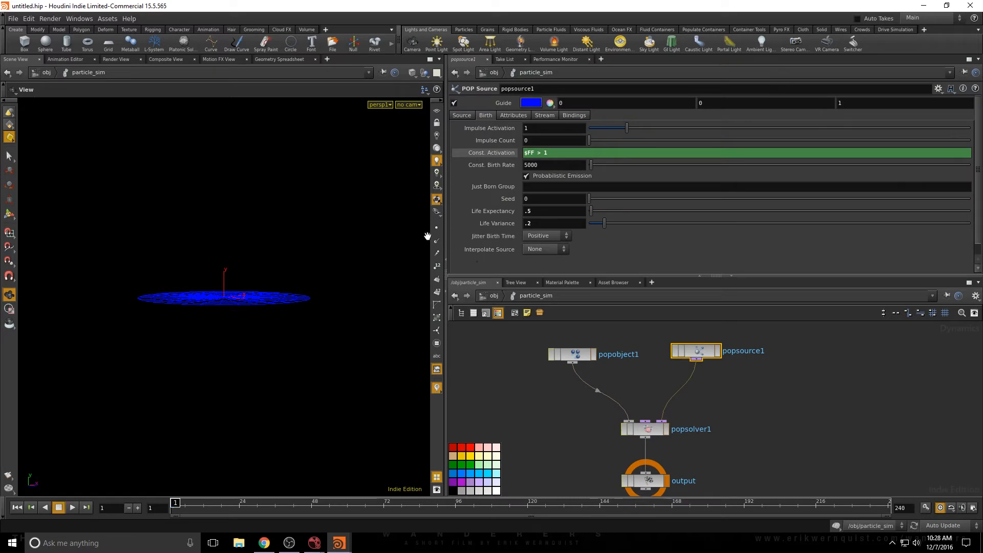
pyautogui.moveTo(263, 217); pyautogui.dragTo(248, 258)
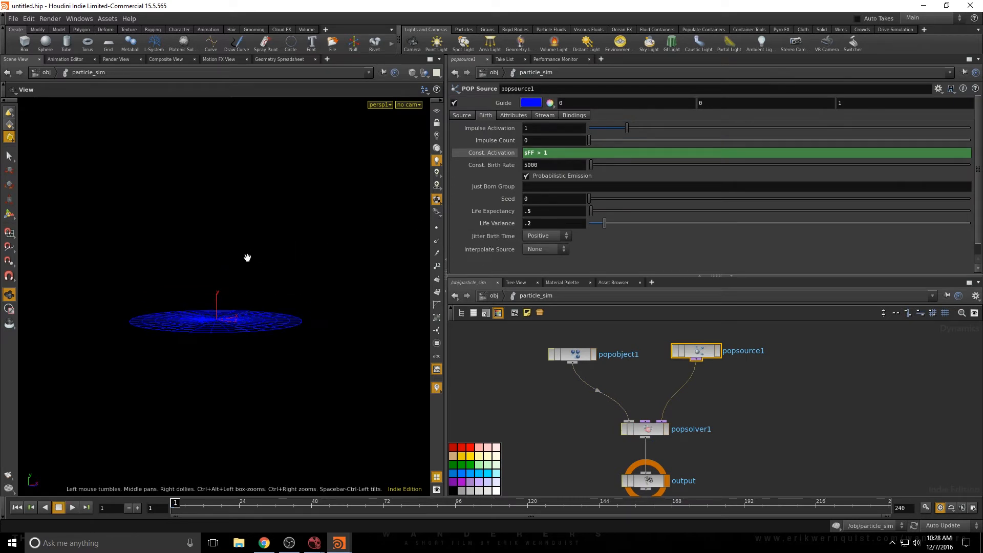
pyautogui.click(514, 115)
pyautogui.click(544, 115)
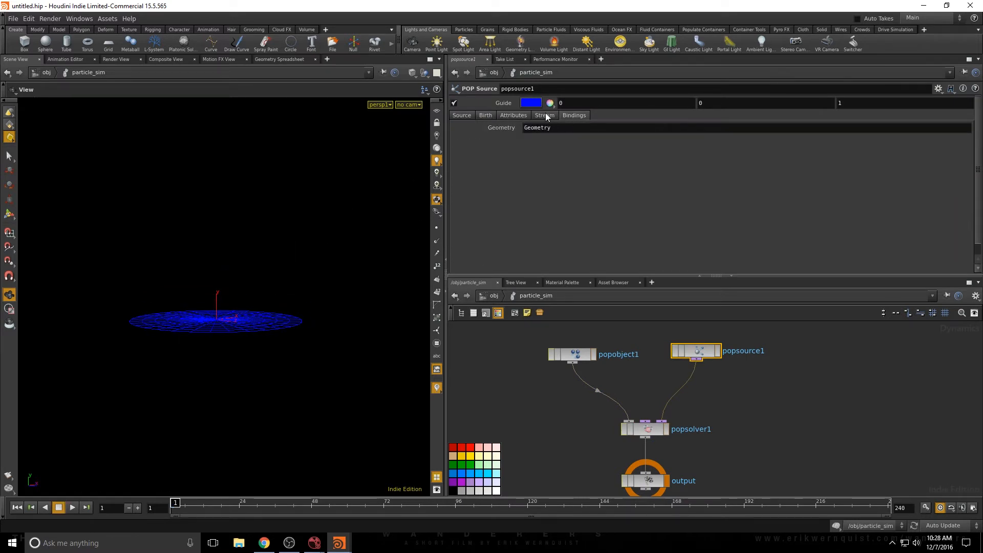
pyautogui.click(461, 115)
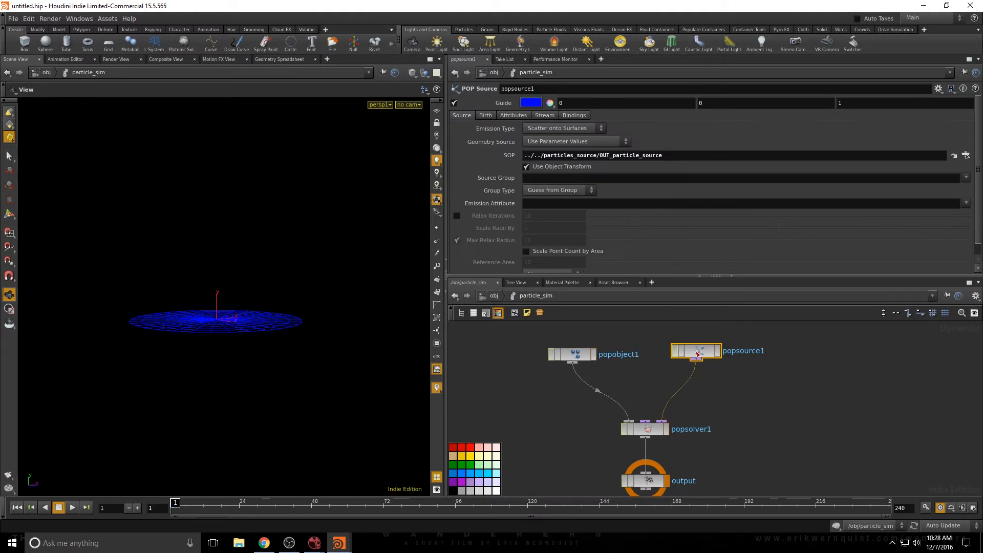
# - Move popsource1 up to make room and insert a POP Force node between it and popsolver1
pyautogui.moveTo(644, 330); pyautogui.dragTo(645, 361, button='middle')
pyautogui.moveTo(698, 384); pyautogui.dragTo(711, 342)
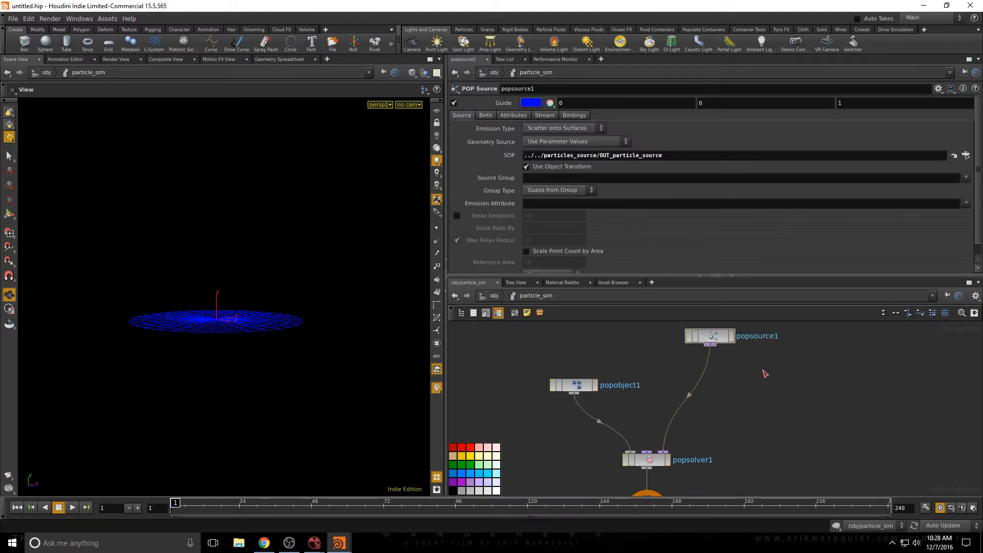
pyautogui.press('Tab')
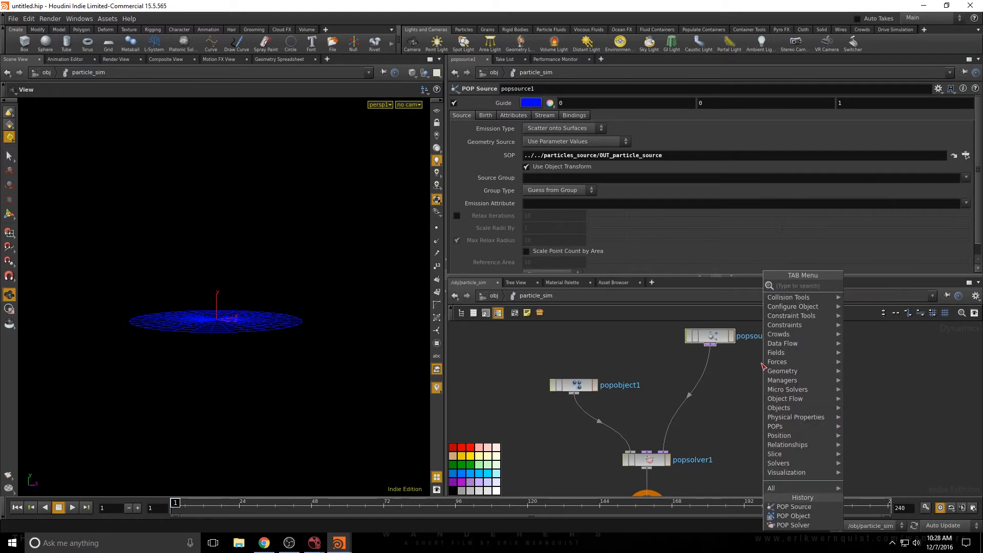
pyautogui.write('popf')
pyautogui.press('Down')
pyautogui.press('Down')
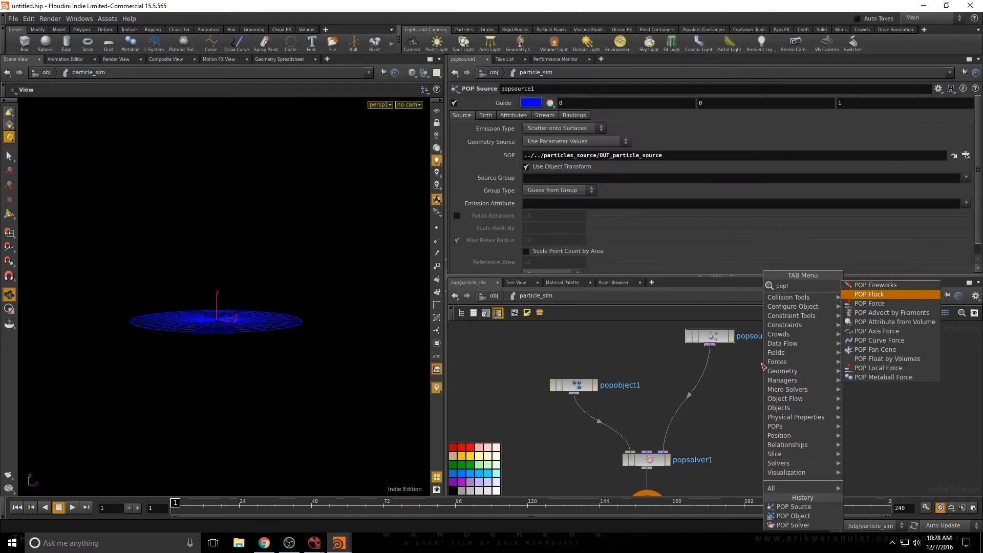
pyautogui.press('Return')
pyautogui.click(708, 371)
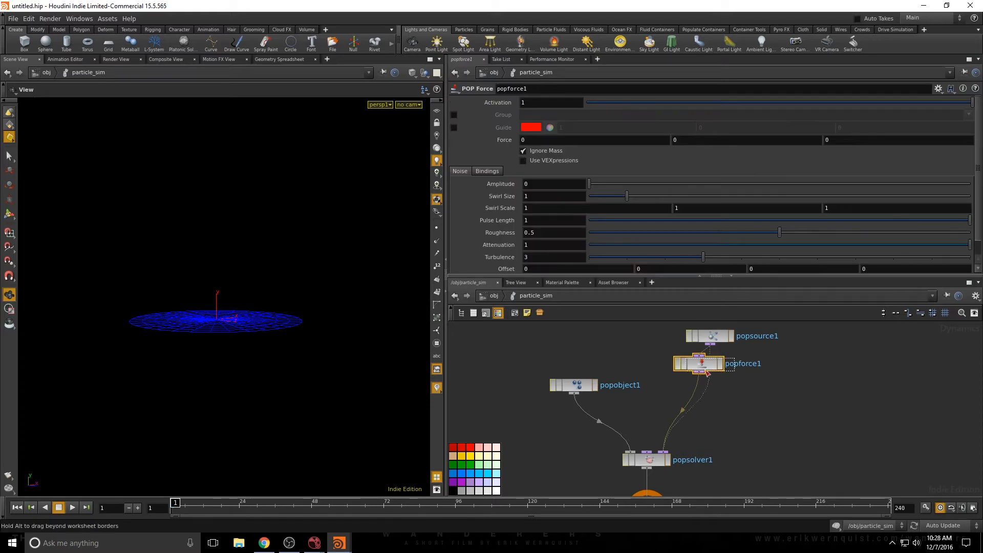
# - Insert a POP Drag node between popforce1 and popsolver1
pyautogui.press('Tab')
pyautogui.write('popd')
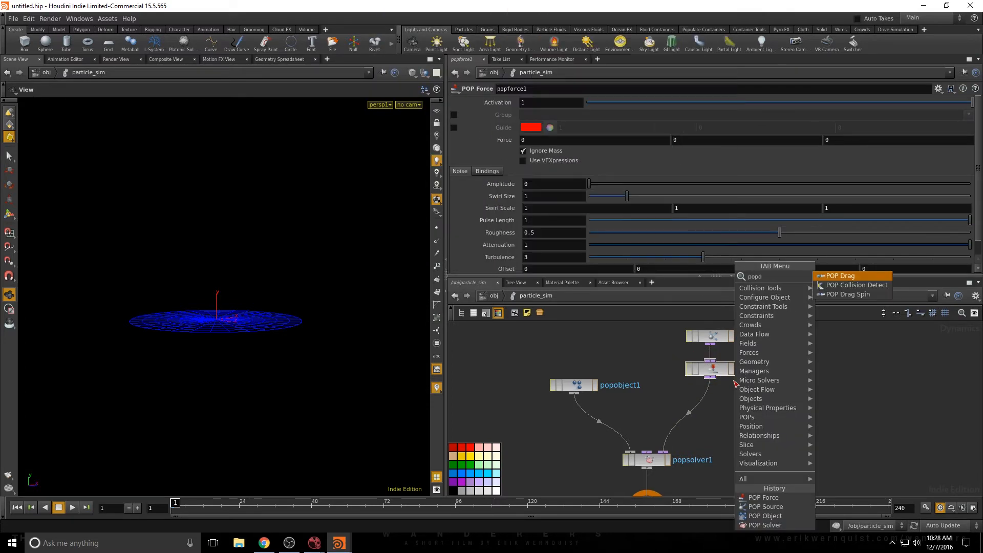
pyautogui.press('Return')
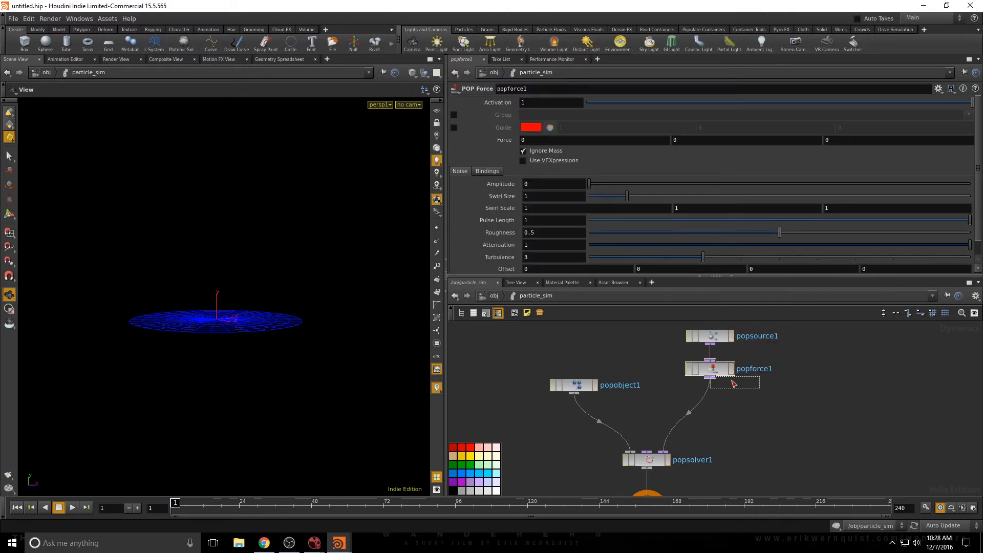
pyautogui.click(716, 401)
pyautogui.moveTo(717, 401); pyautogui.dragTo(718, 401)
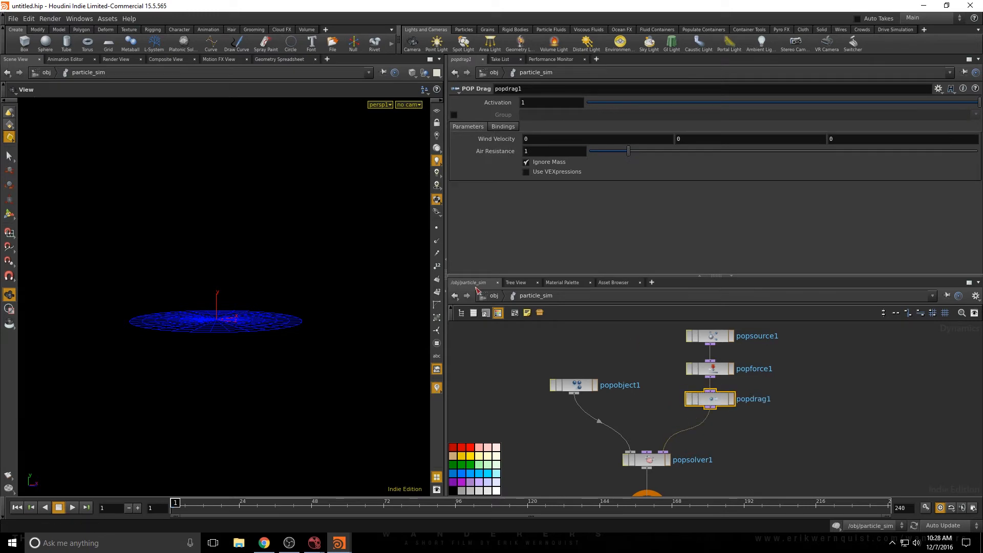
# - Play the simulation and examine the particle column's shape from several angles
pyautogui.scroll(-2, 282, 250)
pyautogui.moveTo(259, 297); pyautogui.dragTo(261, 281)
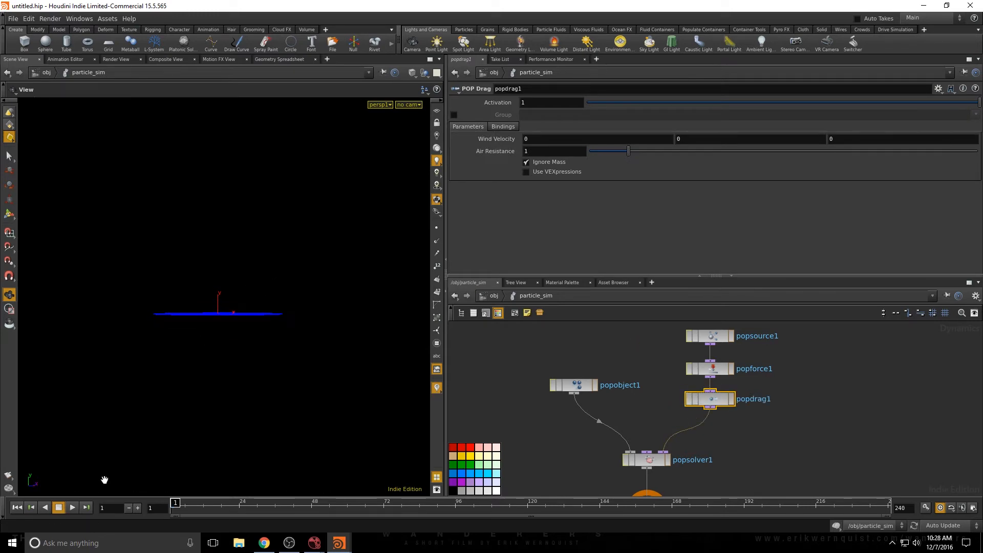
pyautogui.click(71, 508)
pyautogui.moveTo(169, 436); pyautogui.dragTo(236, 312)
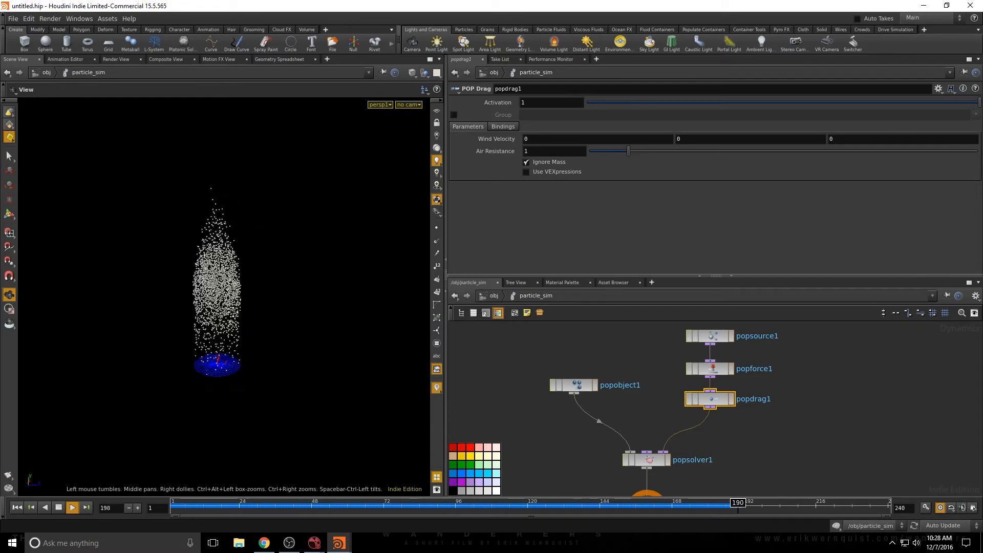
pyautogui.moveTo(233, 313); pyautogui.dragTo(195, 239, button='right')
pyautogui.moveTo(195, 239); pyautogui.dragTo(193, 142)
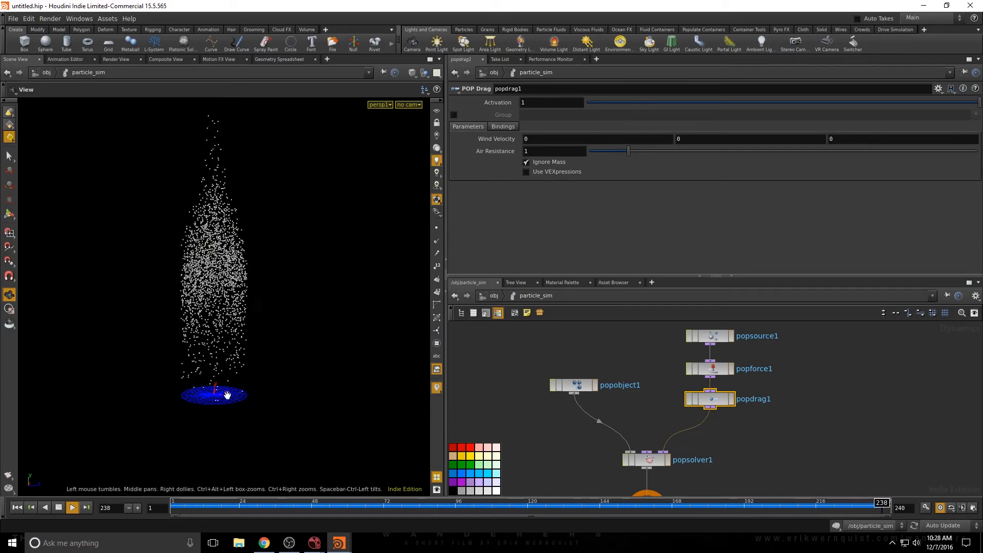
pyautogui.moveTo(189, 248); pyautogui.dragTo(240, 261, button='middle')
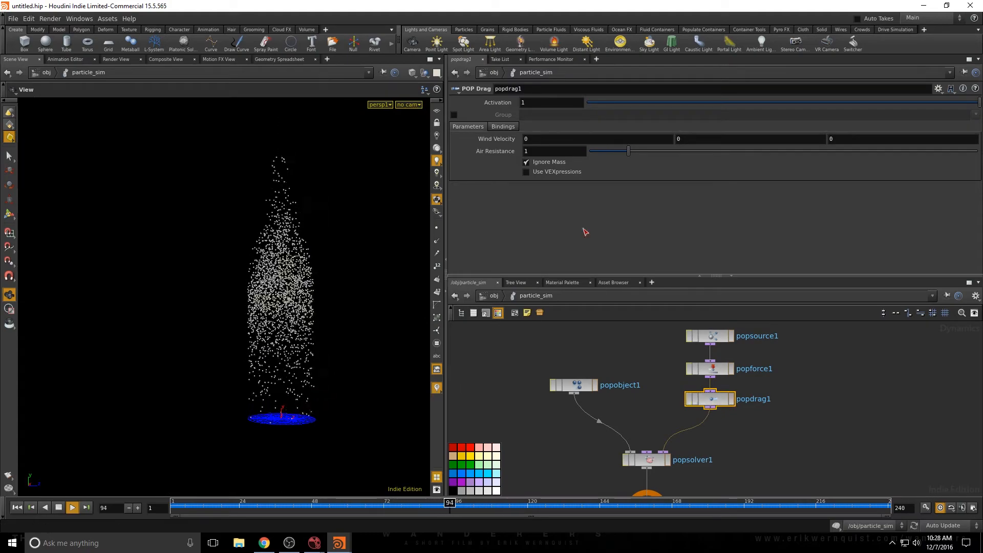
pyautogui.click(527, 172)
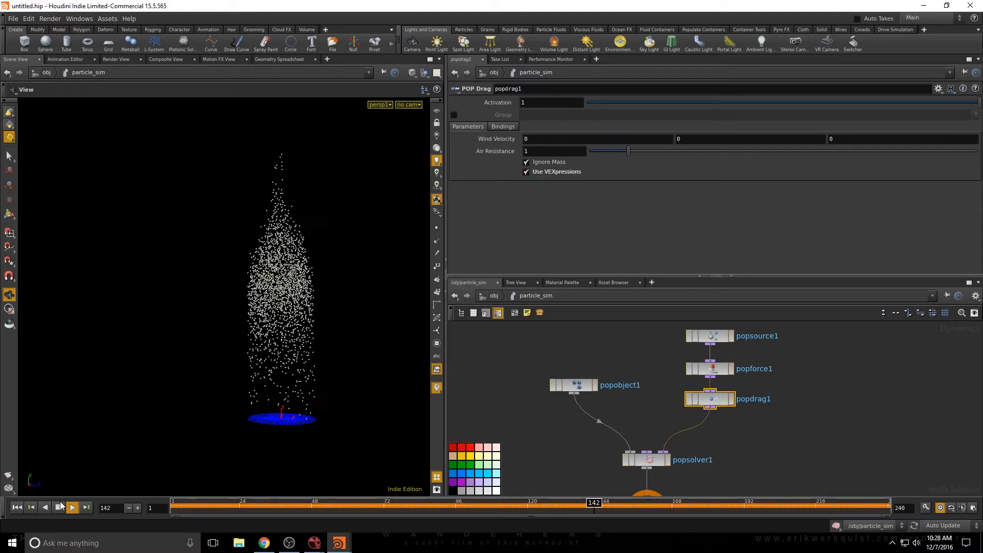
pyautogui.click(59, 507)
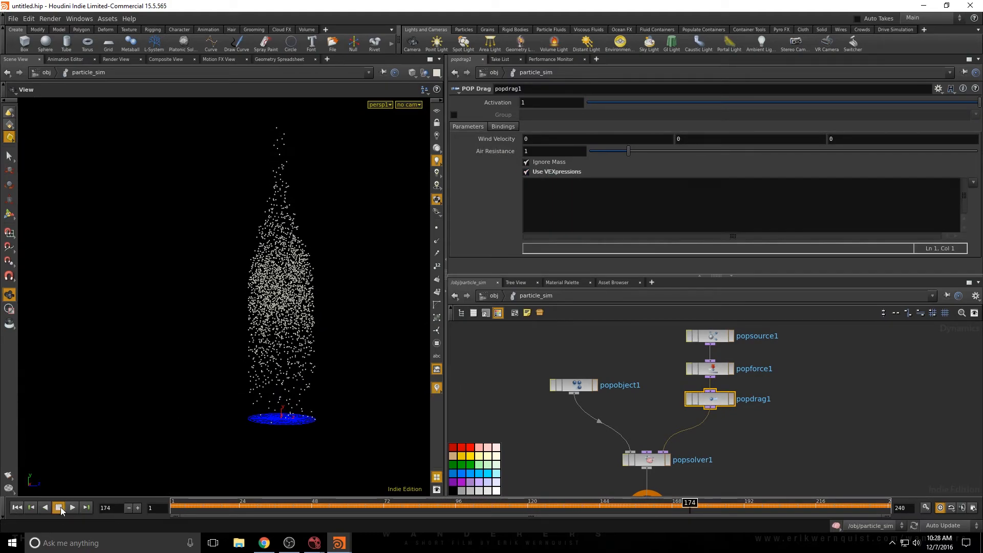
pyautogui.click(18, 507)
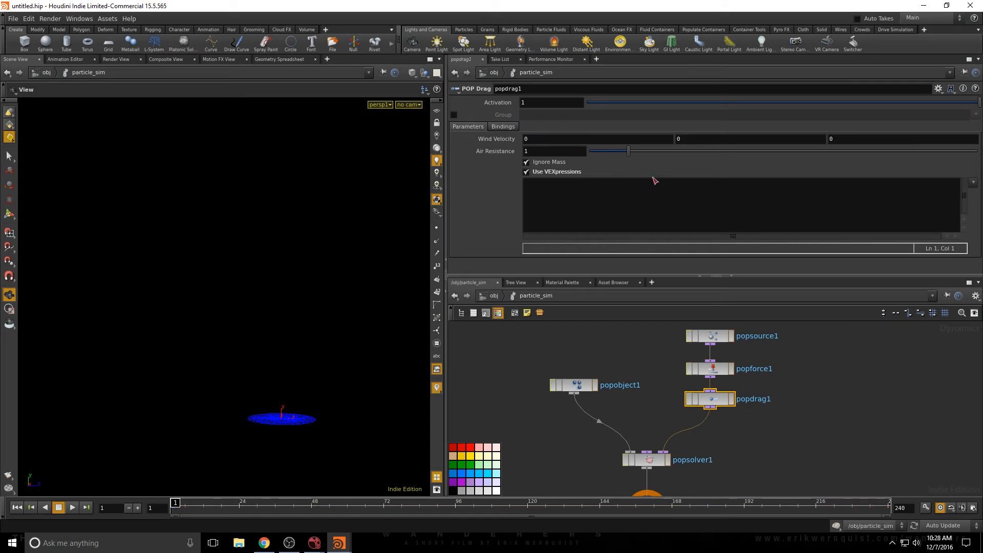
pyautogui.click(972, 182)
pyautogui.click(947, 192)
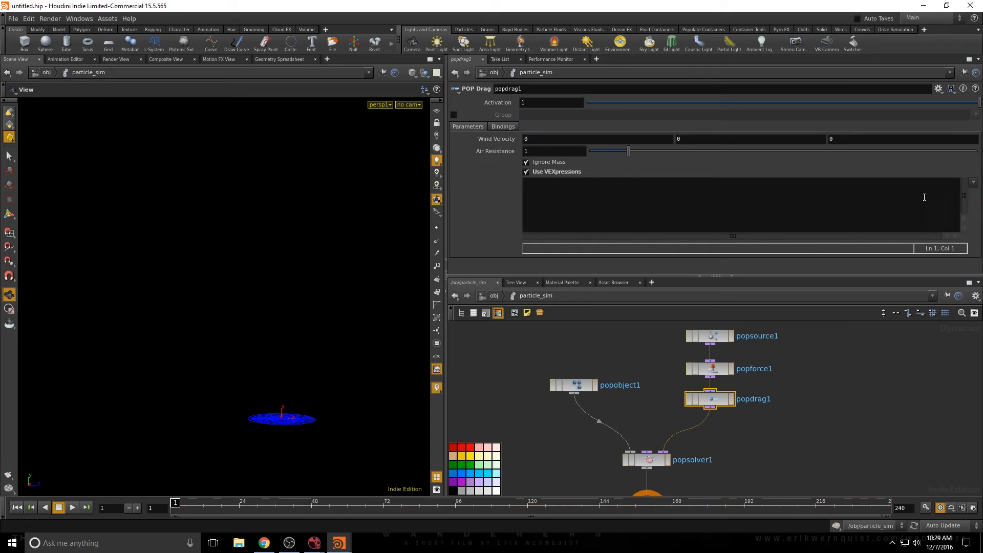
pyautogui.click(595, 189)
pyautogui.write('* @nage')
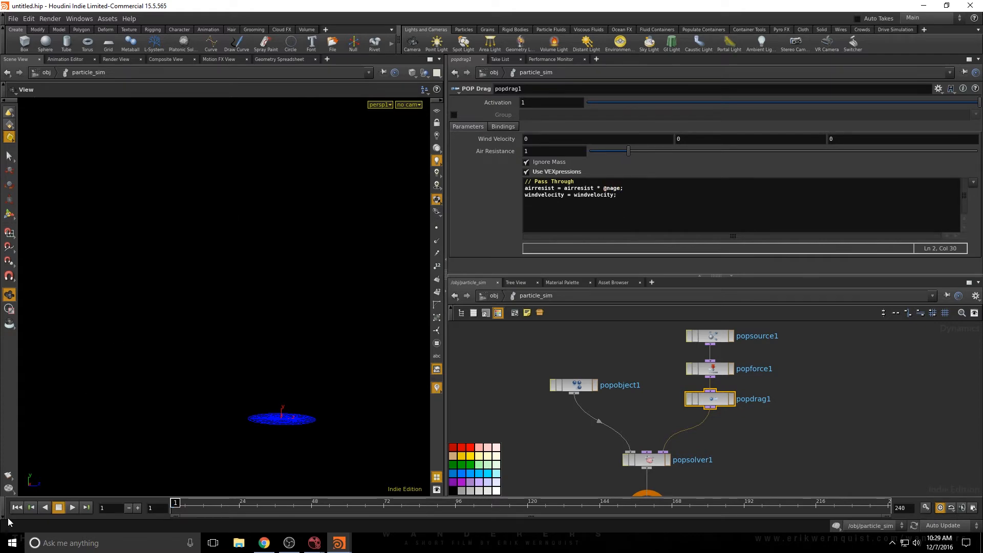
pyautogui.click(73, 508)
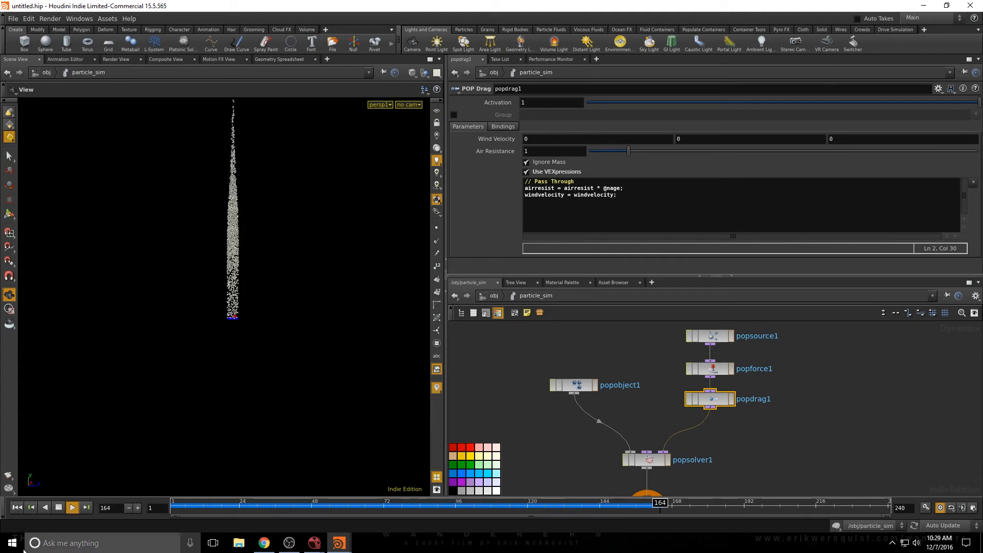
pyautogui.click(61, 507)
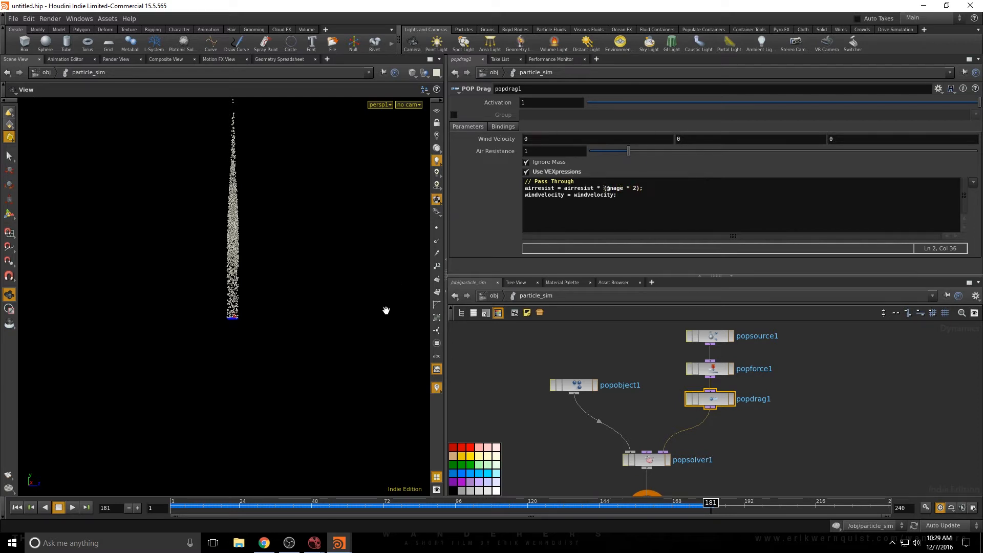
pyautogui.click(17, 508)
pyautogui.click(73, 508)
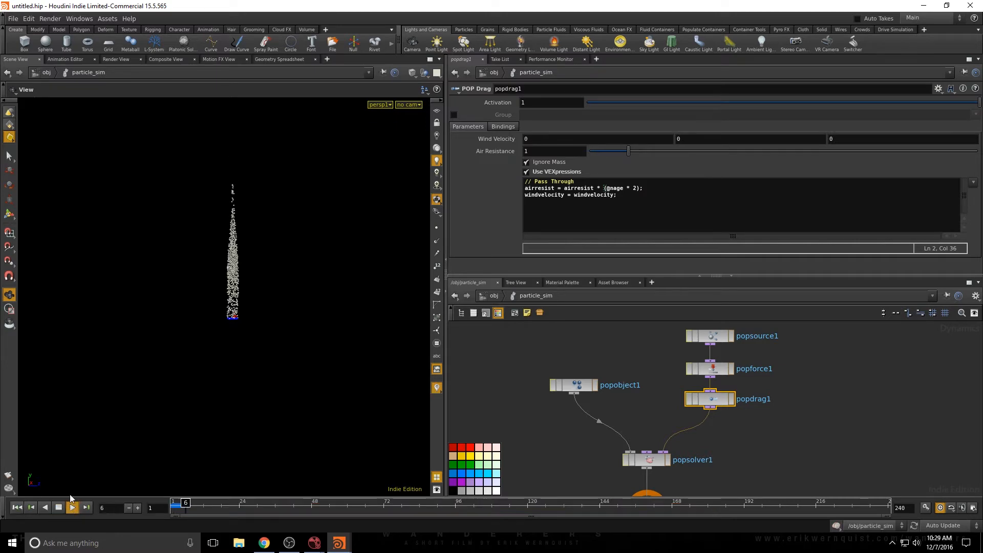
pyautogui.scroll(6, 231, 245)
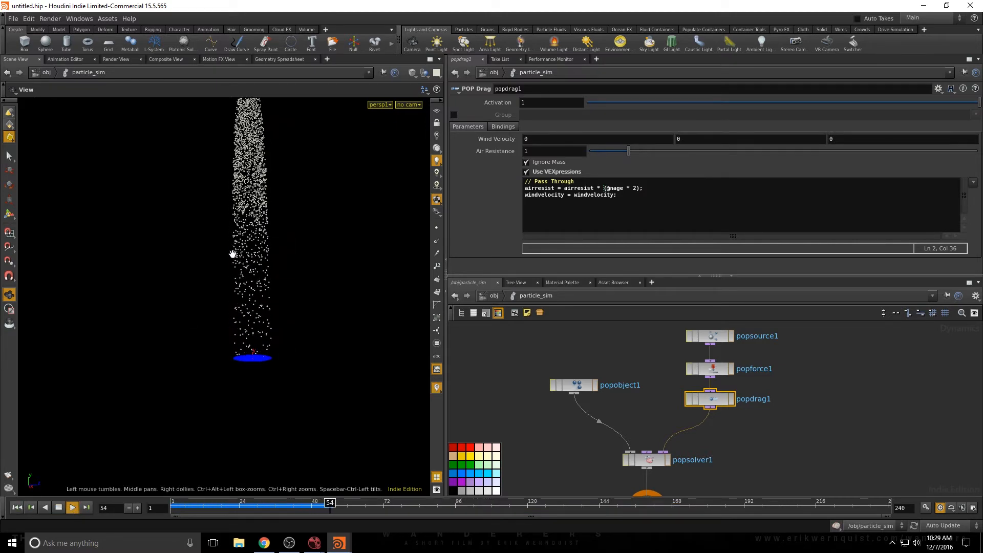
pyautogui.moveTo(232, 254); pyautogui.dragTo(221, 274)
pyautogui.scroll(-3, 196, 208)
pyautogui.moveTo(164, 276); pyautogui.dragTo(208, 345, button='middle')
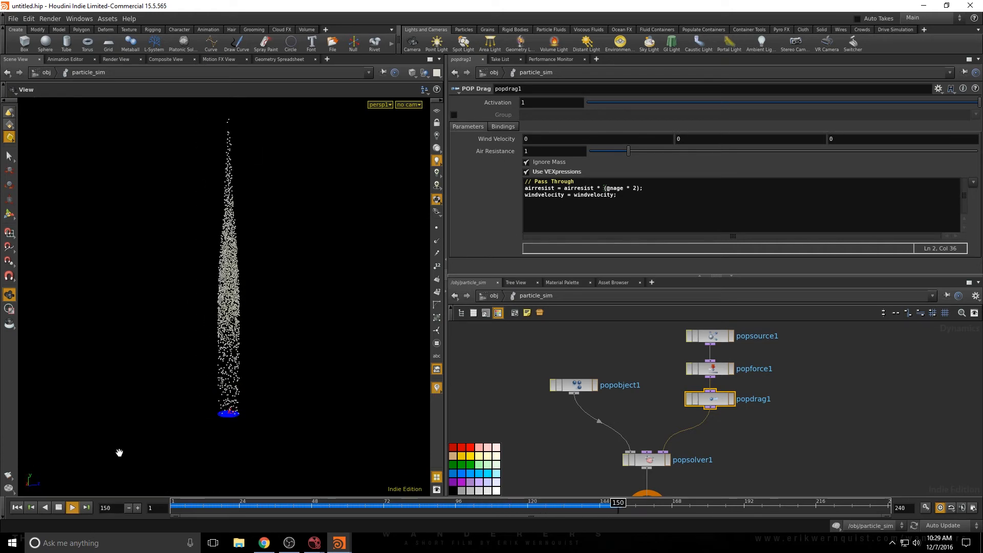
pyautogui.click(60, 508)
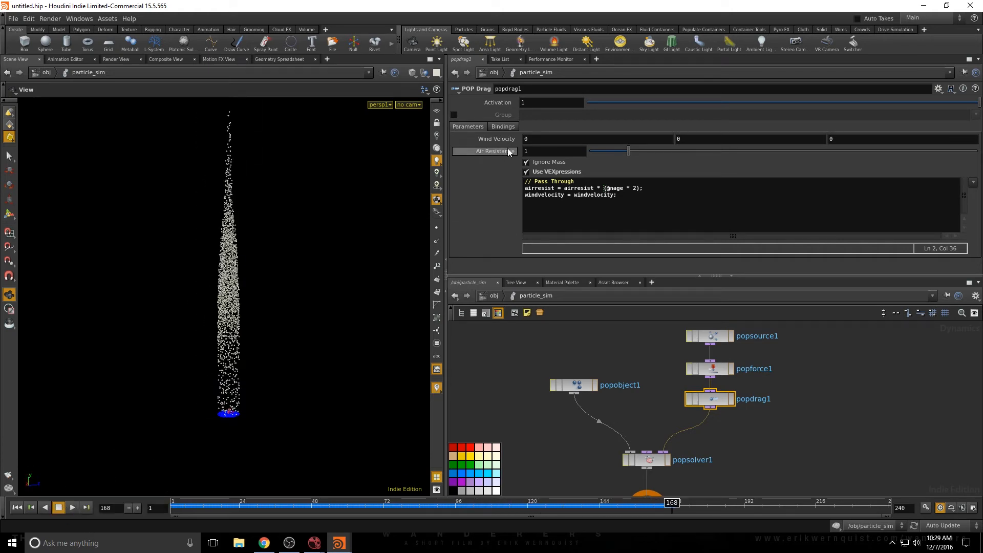
# - Try an Air Resistance of 2 on popdrag1 and replay the simulation from the first frame
pyautogui.moveTo(508, 152); pyautogui.dragTo(528, 151, button='middle')
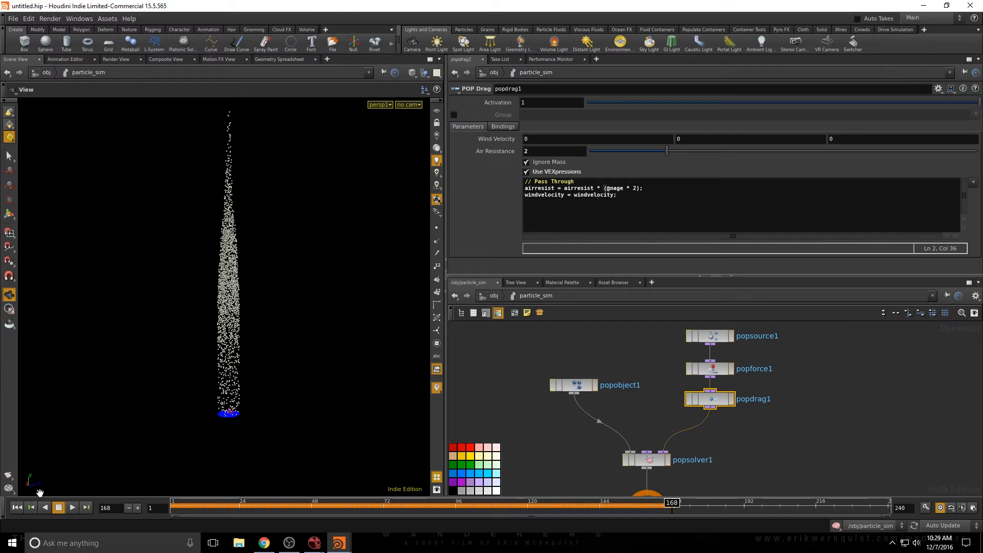
pyautogui.click(17, 507)
pyautogui.click(72, 508)
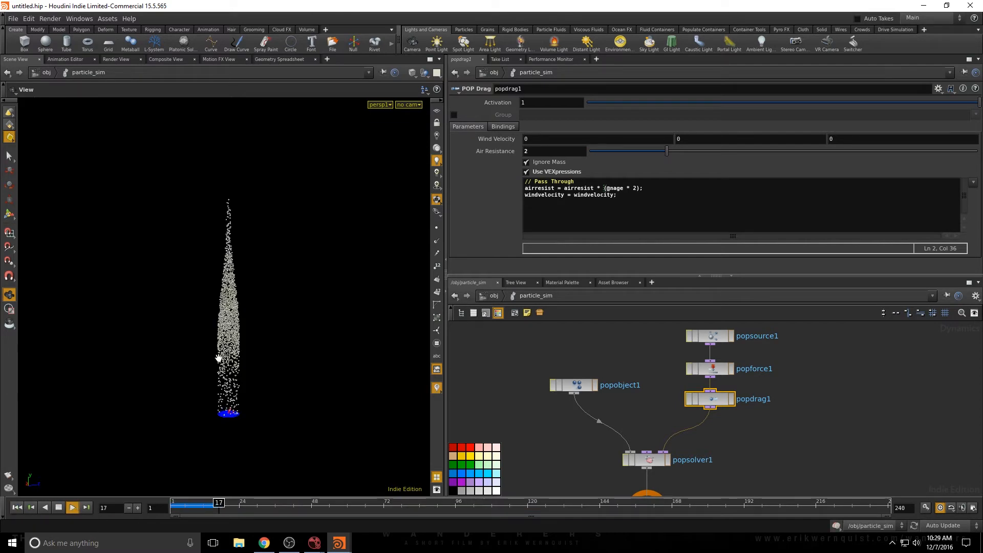
pyautogui.moveTo(218, 359); pyautogui.dragTo(263, 432)
pyautogui.moveTo(247, 413); pyautogui.dragTo(289, 424, button='right')
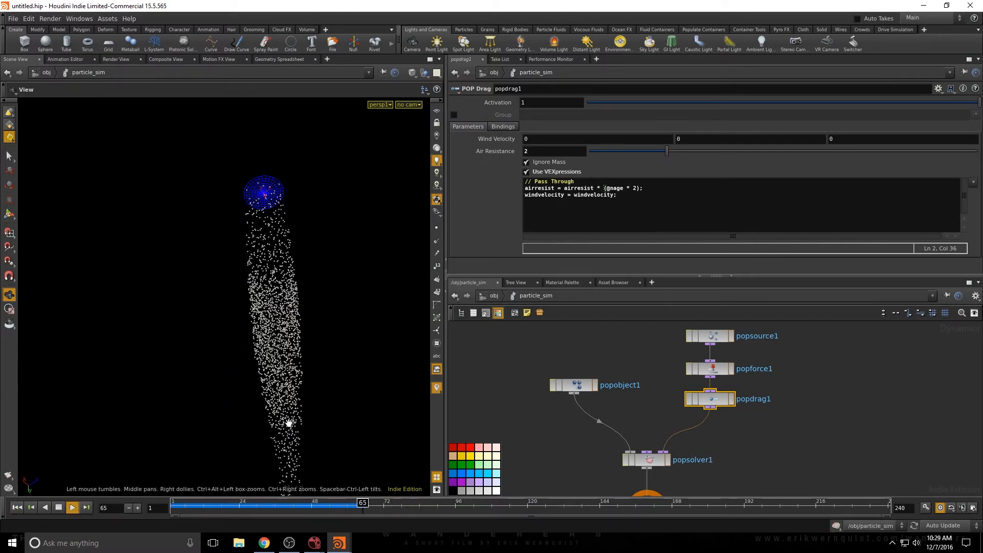
pyautogui.moveTo(289, 424); pyautogui.dragTo(234, 355)
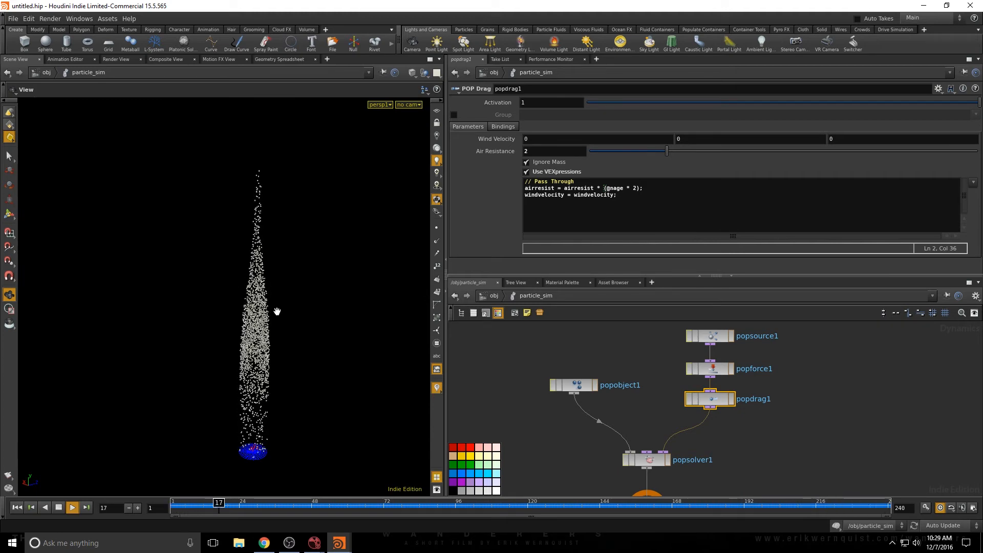
pyautogui.click(58, 507)
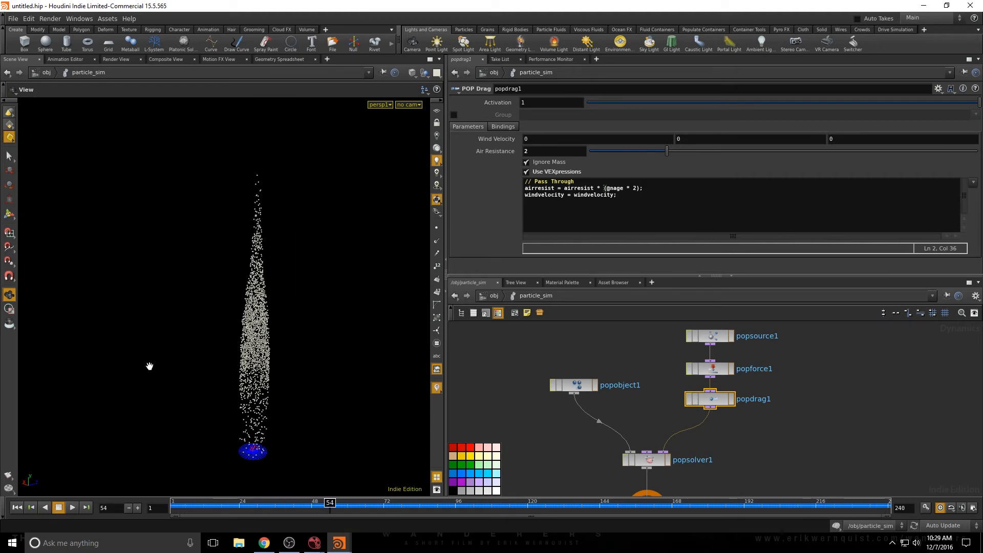
# - Set the Life Expectancy of popsource1 to .2 and the Air Resistance of popdrag1 to 1
pyautogui.click(719, 336)
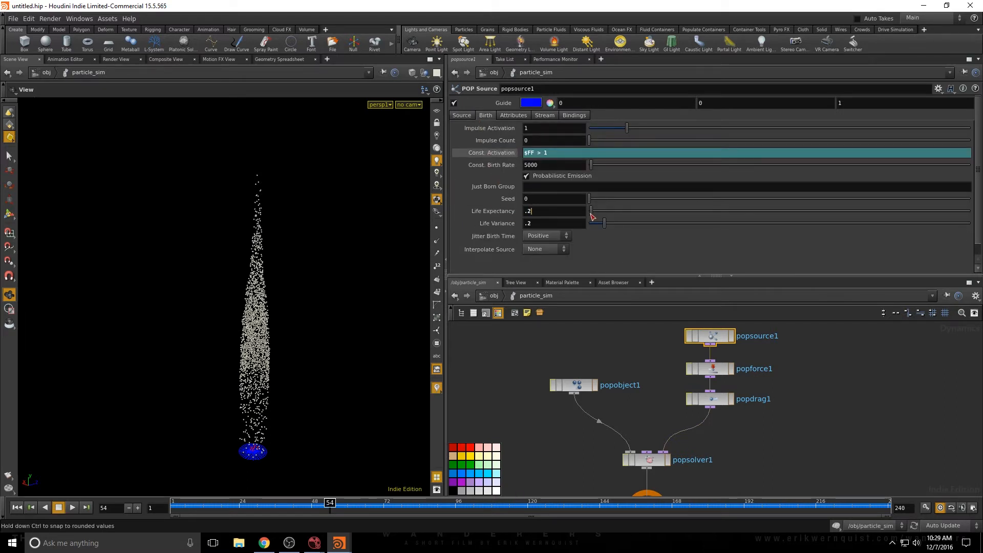
pyautogui.press('Return')
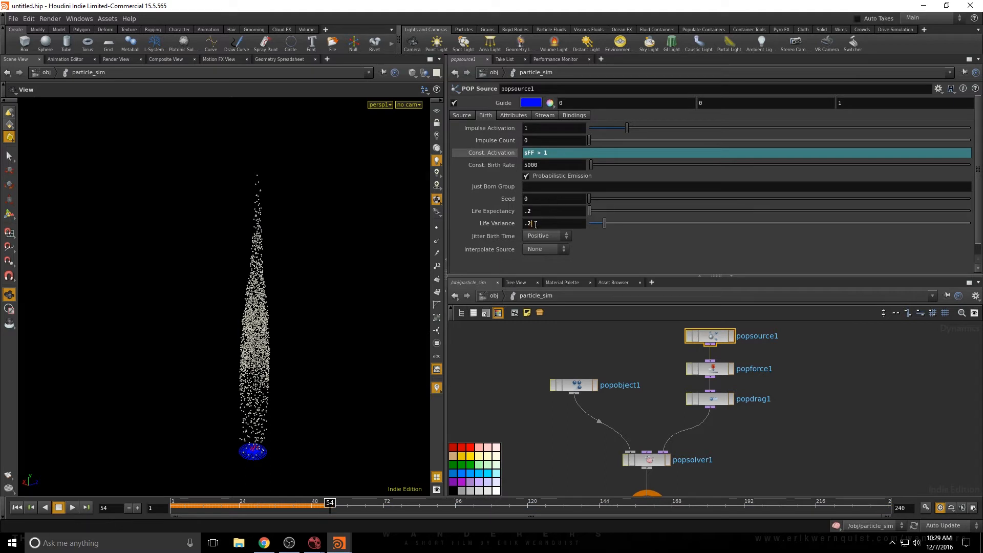
pyautogui.click(718, 377)
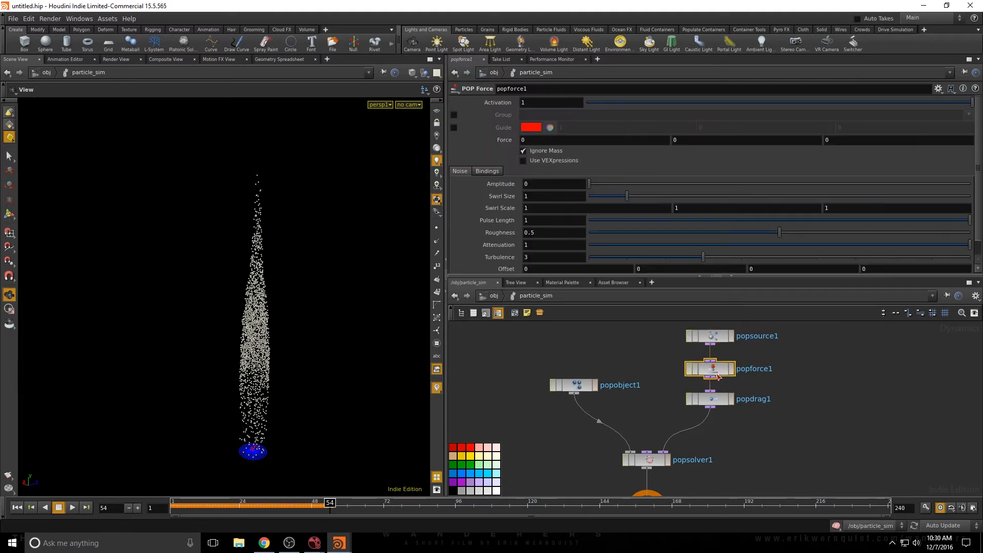
pyautogui.click(717, 397)
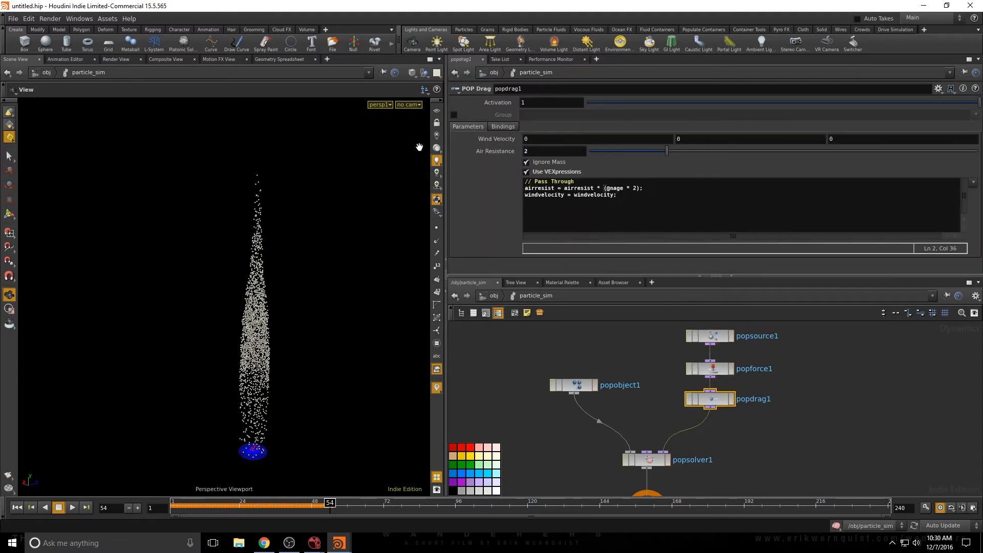
pyautogui.press('Return')
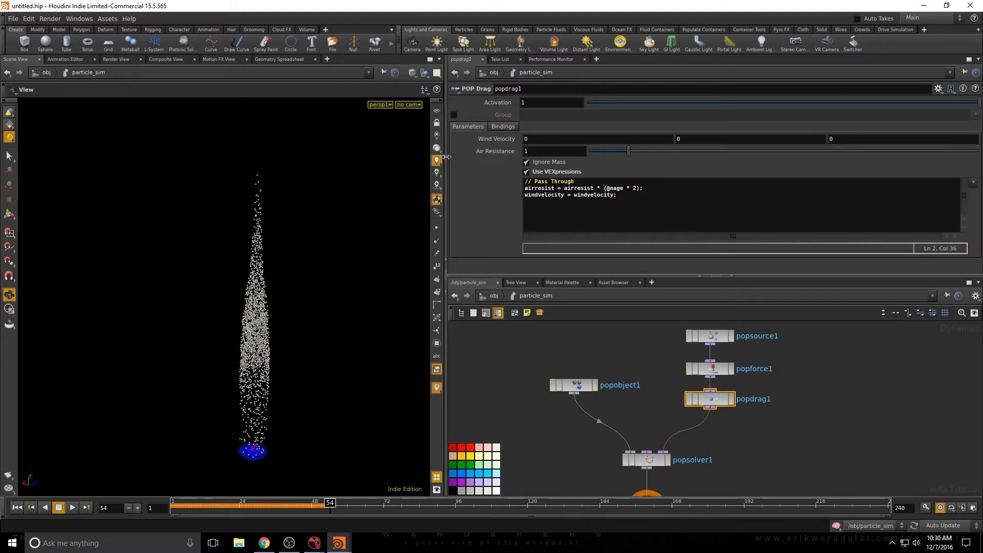
# - Replay the simulation from the first frame and examine the column with the shorter particle life
pyautogui.click(17, 507)
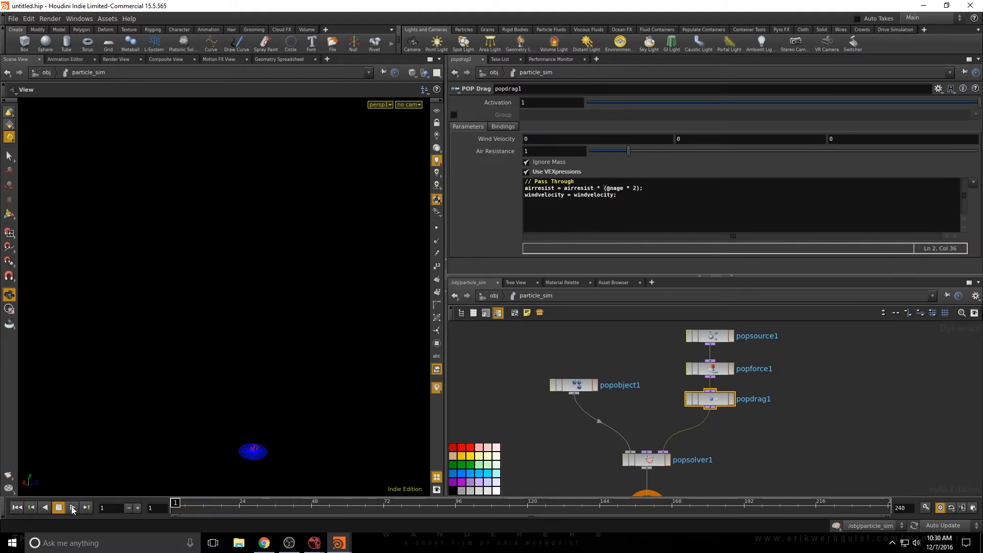
pyautogui.click(72, 507)
pyautogui.moveTo(260, 320); pyautogui.dragTo(213, 311)
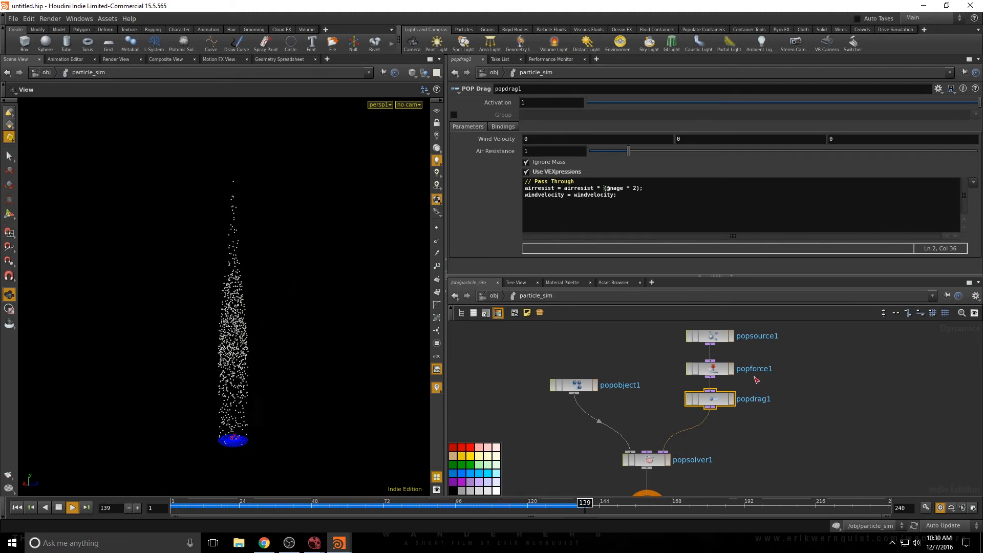
# - Set the noise of popforce1 to Amplitude 10, Swirl Size 2 and Pulse Length .25
pyautogui.click(723, 368)
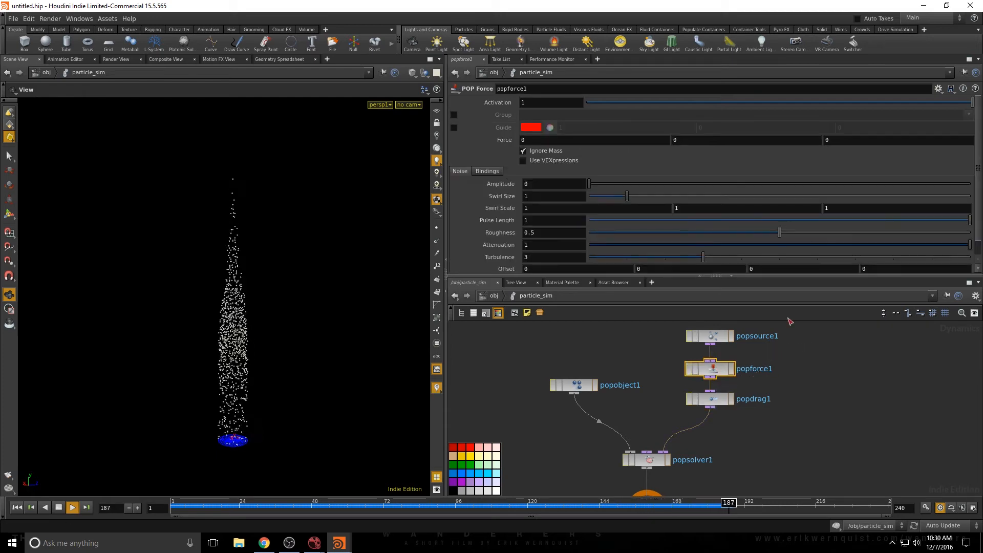
pyautogui.write('10')
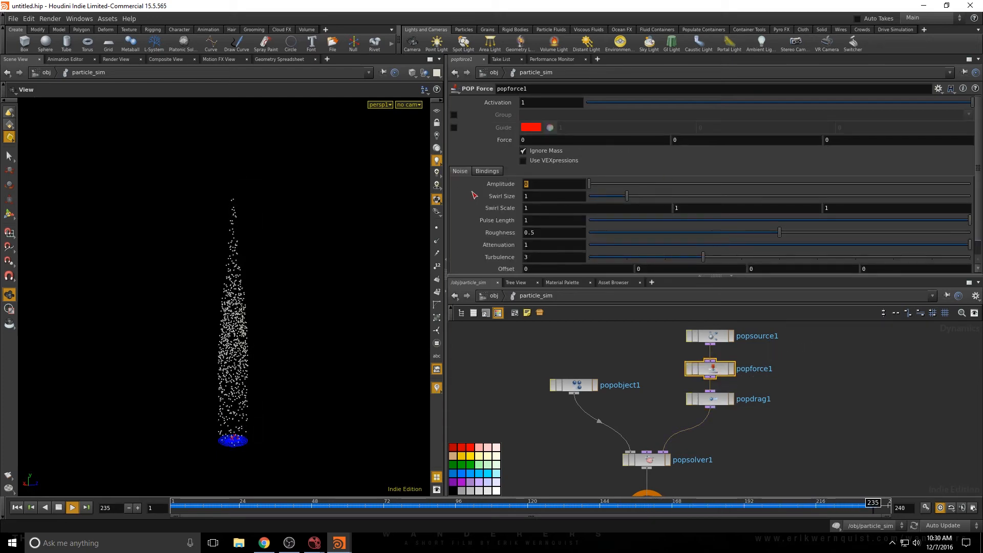
pyautogui.press('Return')
pyautogui.moveTo(533, 197); pyautogui.dragTo(340, 202)
pyautogui.write('2')
pyautogui.press('Return')
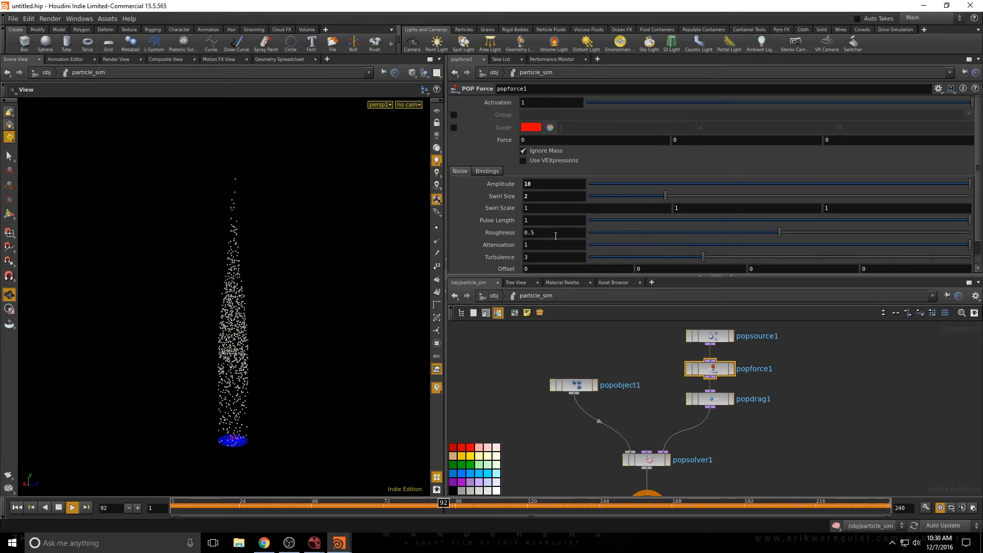
pyautogui.write('.')
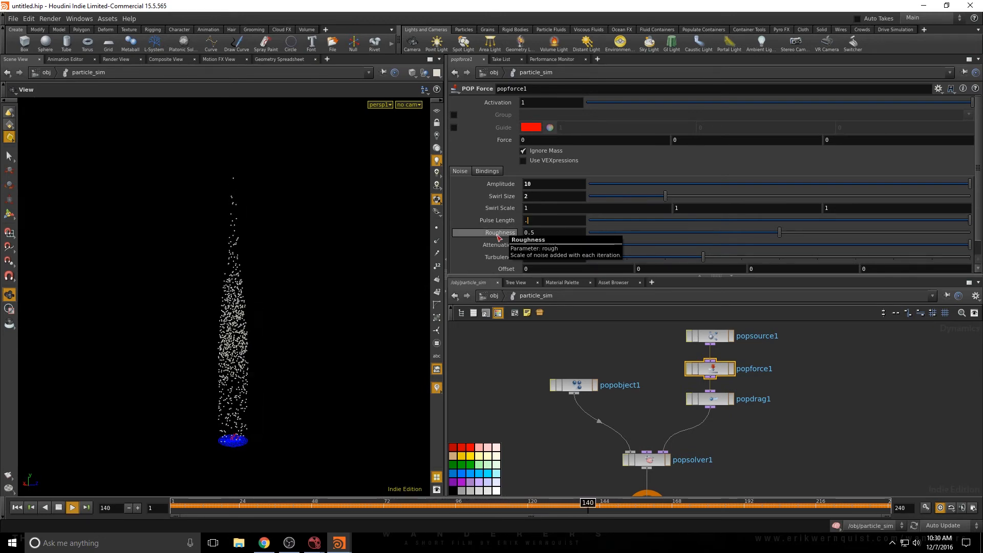
pyautogui.write('25')
pyautogui.press('Return')
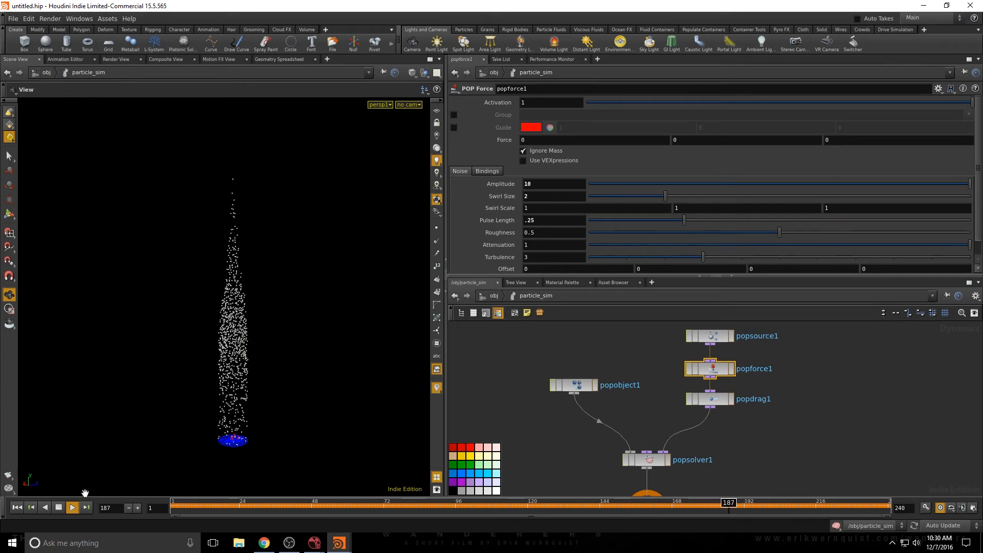
# - Replay the simulation from the first frame to examine the force noise, and return to the first frame
pyautogui.click(58, 510)
pyautogui.click(19, 508)
pyautogui.click(73, 507)
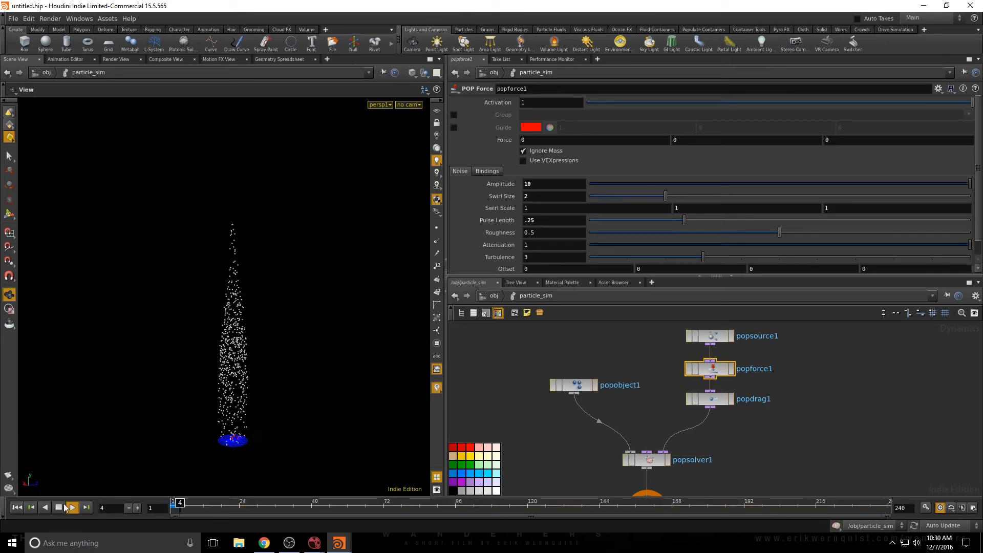
pyautogui.click(15, 508)
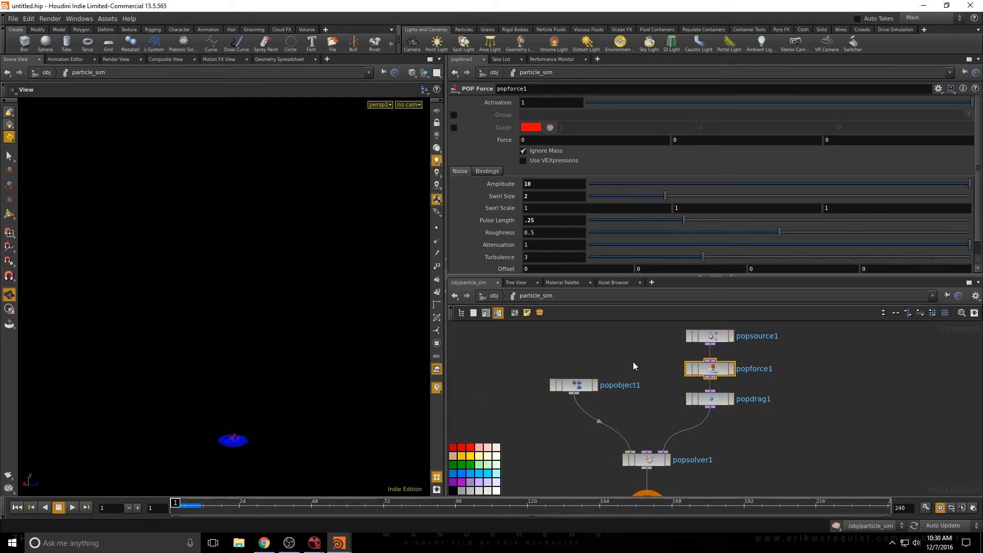
pyautogui.scroll(-1, 479, 228)
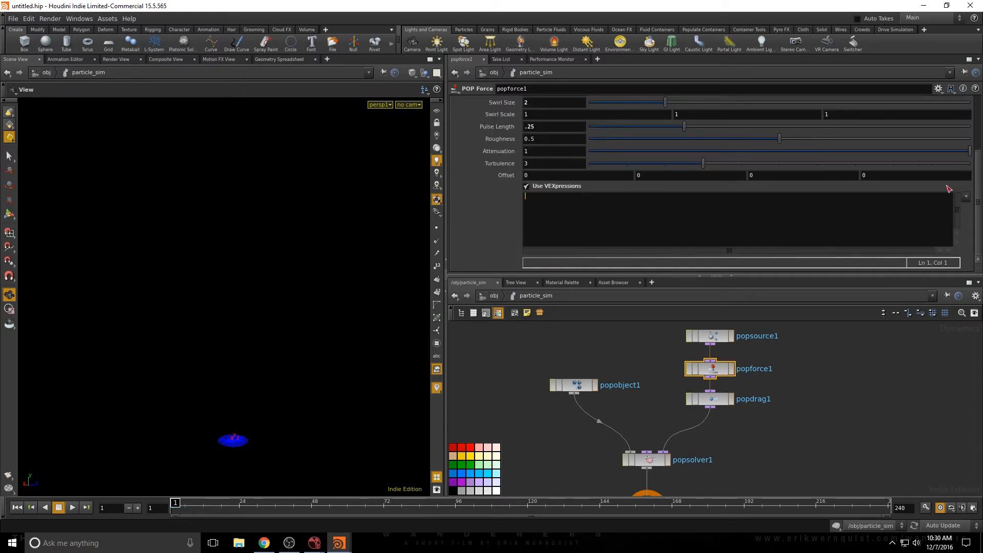
pyautogui.click(967, 198)
pyautogui.click(901, 202)
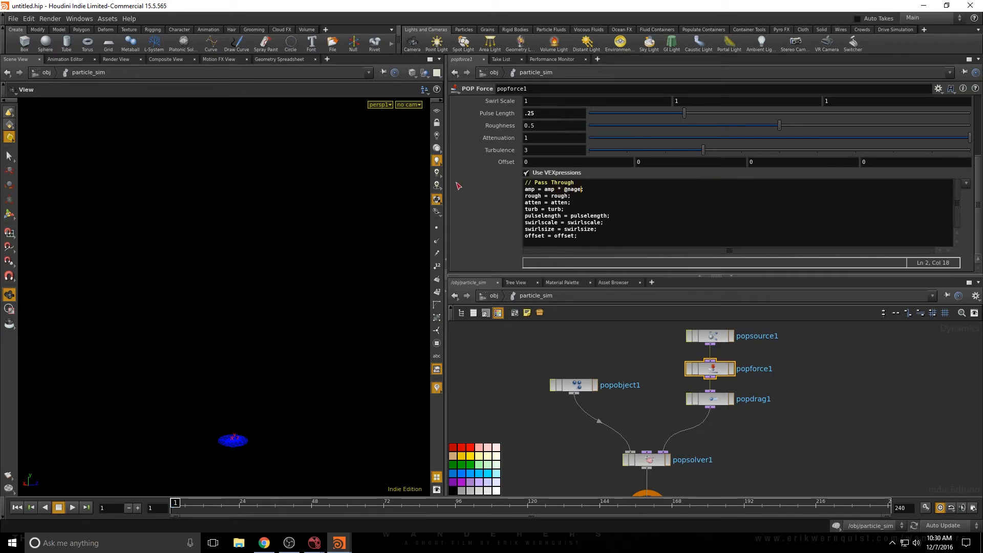
# - Set the noise Amplitude of popforce1 to 20 and play the simulation
pyautogui.scroll(3, 482, 189)
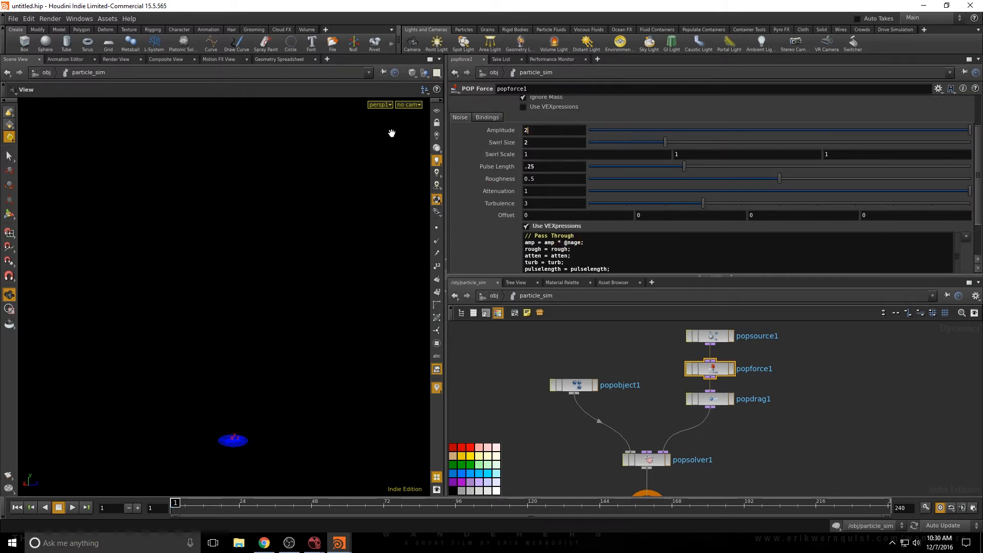
pyautogui.write('0')
pyautogui.click(72, 507)
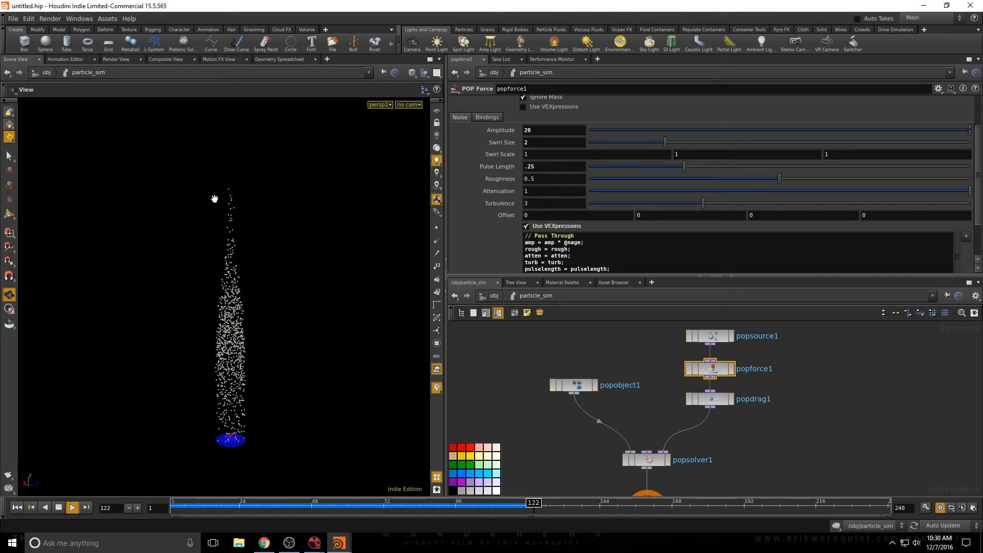
# - Set the Y component of popforce1's Force to 1 and return the simulation to the first frame
pyautogui.scroll(3, 563, 164)
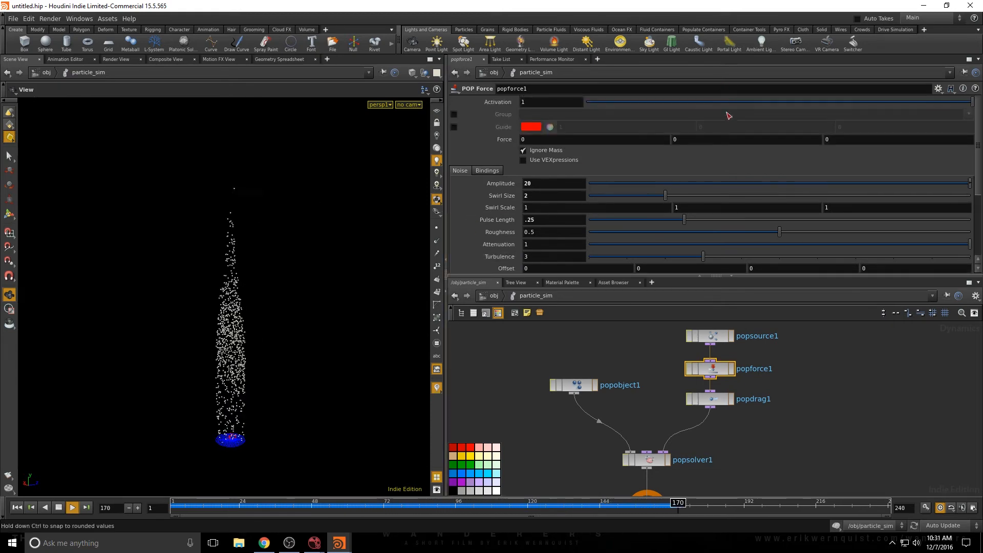
pyautogui.moveTo(683, 140); pyautogui.dragTo(440, 129)
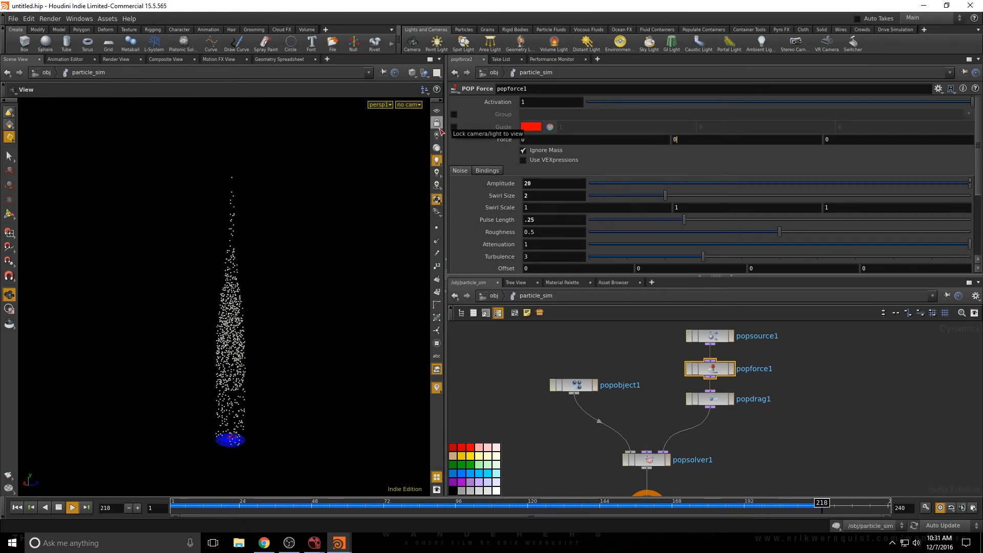
pyautogui.write('1')
pyautogui.press('Return')
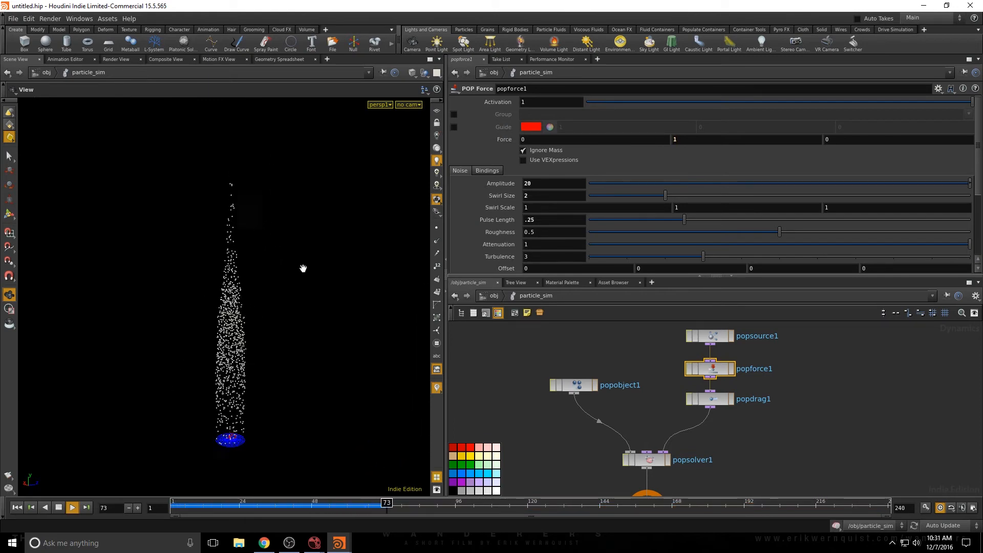
pyautogui.hotkey('ctrl', 'Up')
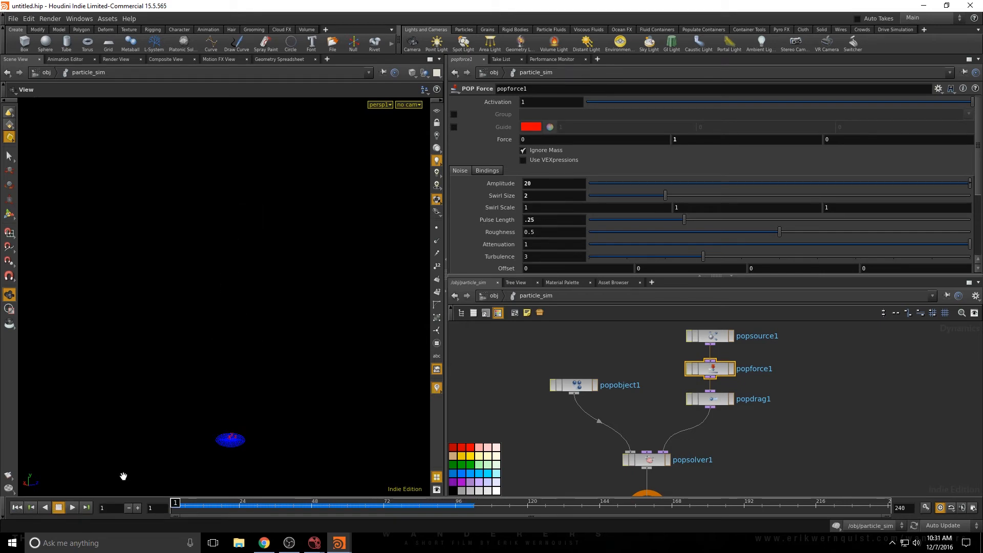
# - Add a POP Color node and insert it between popsource1 and popforce1, making room and aligning it in the chain
pyautogui.press('f')
pyautogui.moveTo(688, 381); pyautogui.dragTo(688, 341)
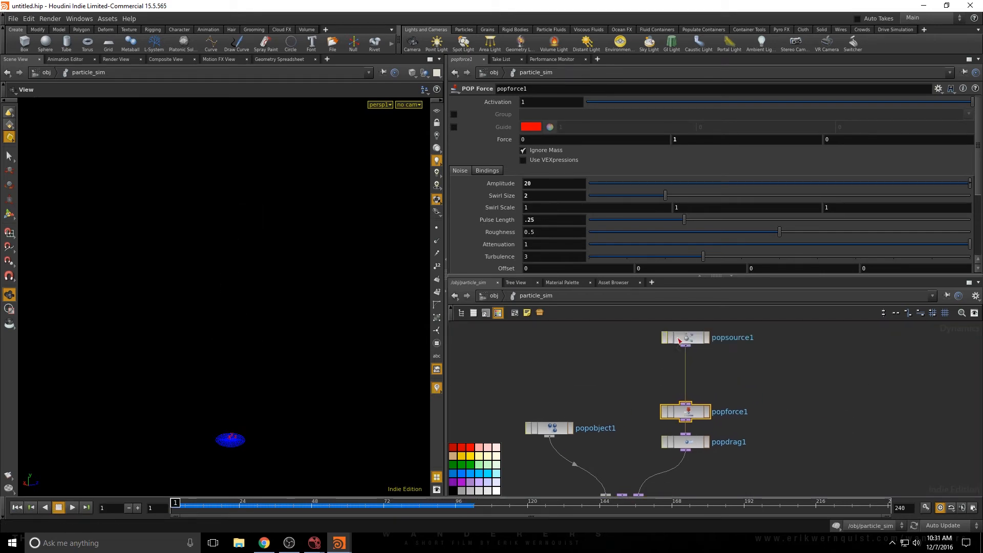
pyautogui.press('Tab')
pyautogui.write('popc')
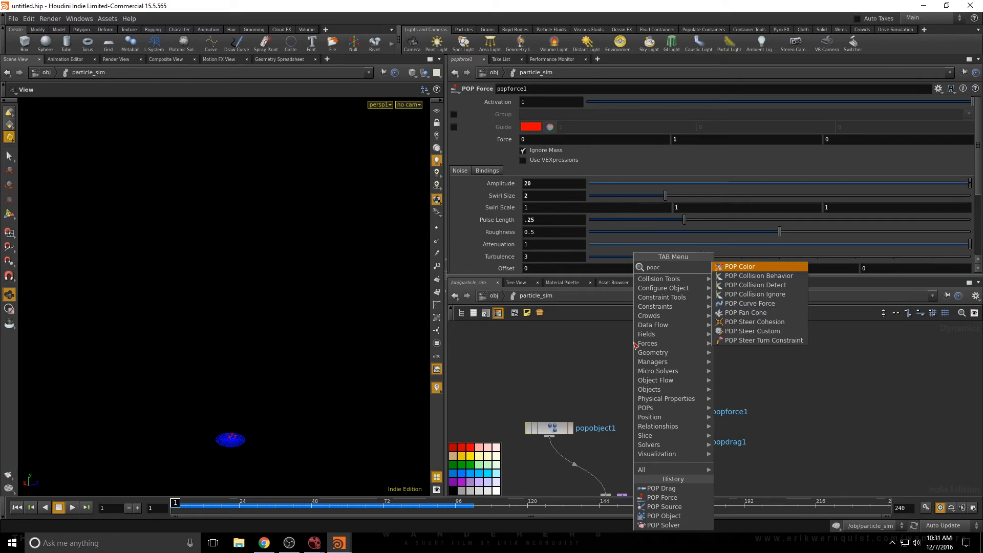
pyautogui.press('Return')
pyautogui.click(680, 375)
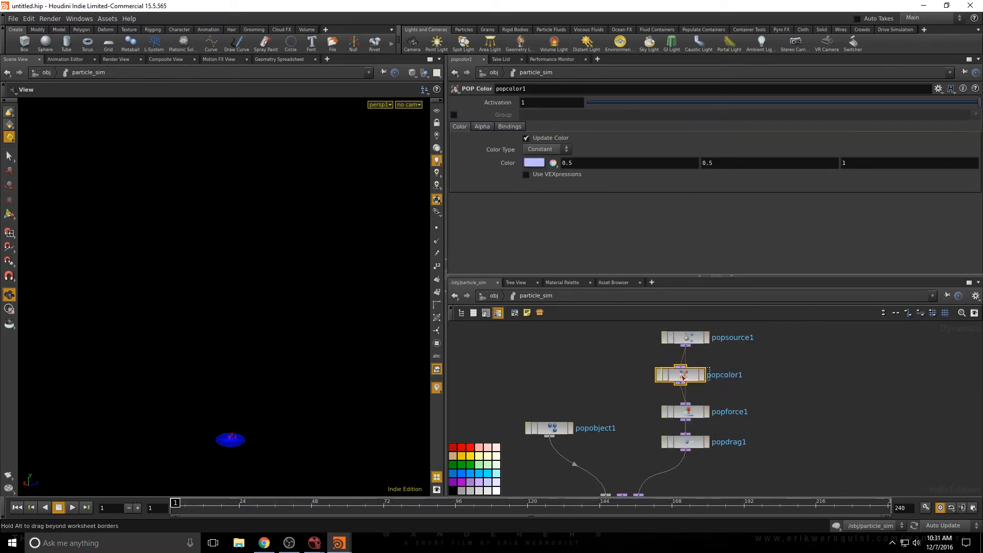
pyautogui.moveTo(683, 378); pyautogui.dragTo(688, 377)
# - Play the coloured particles, set the Color Type of popcolor1 to Ramp and inspect the column up close
pyautogui.click(72, 507)
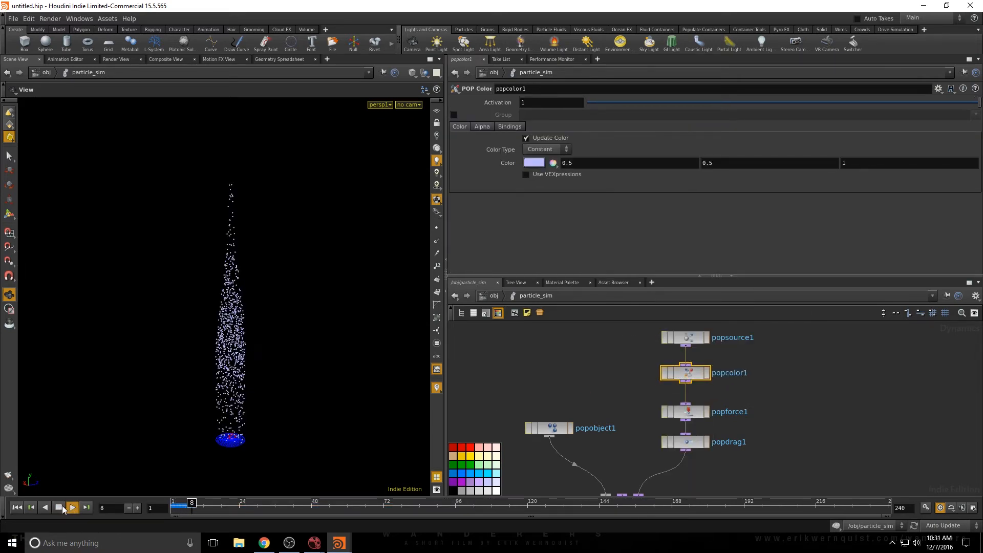
pyautogui.moveTo(257, 366); pyautogui.dragTo(187, 343)
pyautogui.click(555, 149)
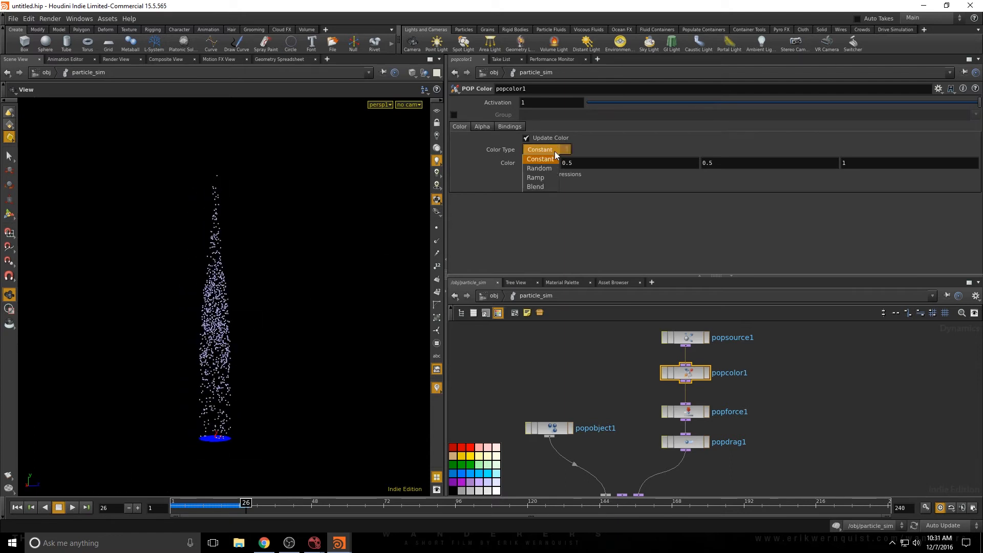
pyautogui.click(543, 178)
pyautogui.moveTo(283, 265); pyautogui.dragTo(246, 382)
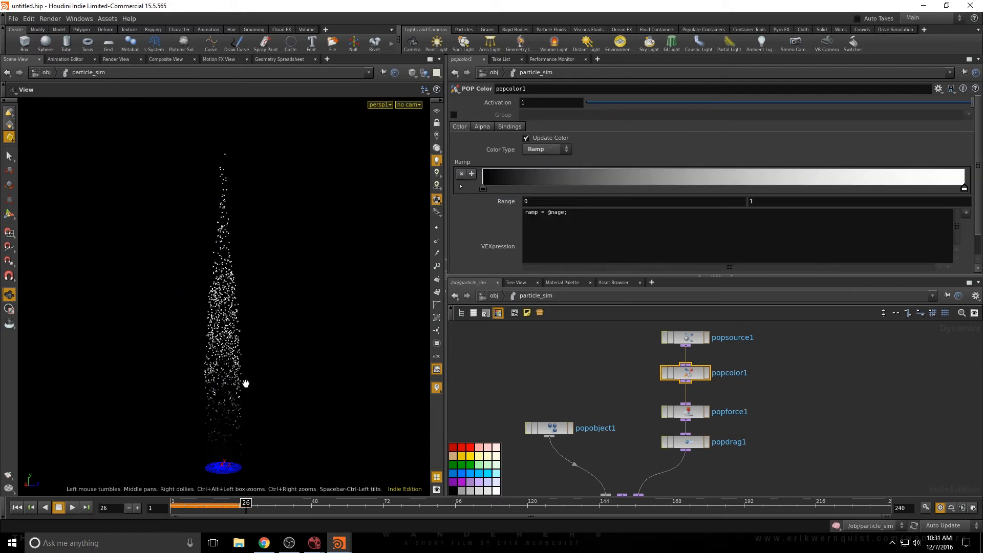
pyautogui.moveTo(245, 382); pyautogui.dragTo(236, 408, button='right')
pyautogui.moveTo(251, 393); pyautogui.dragTo(247, 373, button='middle')
pyautogui.moveTo(256, 267); pyautogui.dragTo(259, 275, button='right')
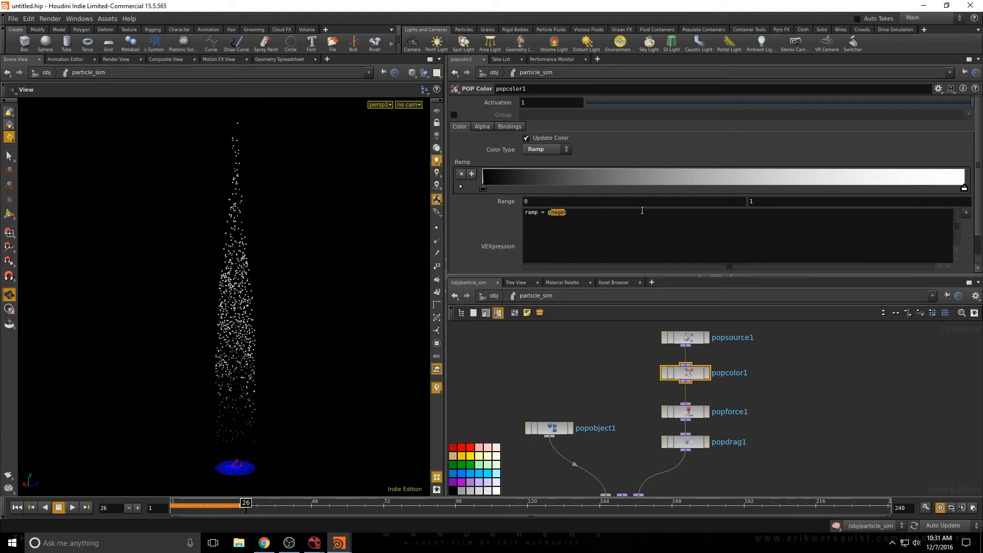
pyautogui.write('nd(@id + 242')
pyautogui.click(302, 301)
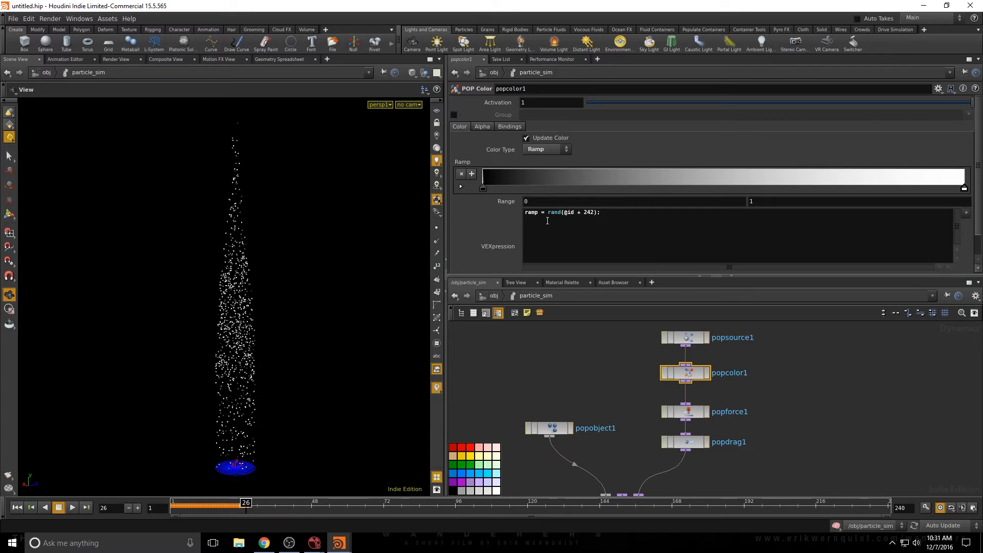
pyautogui.moveTo(362, 271); pyautogui.dragTo(287, 306)
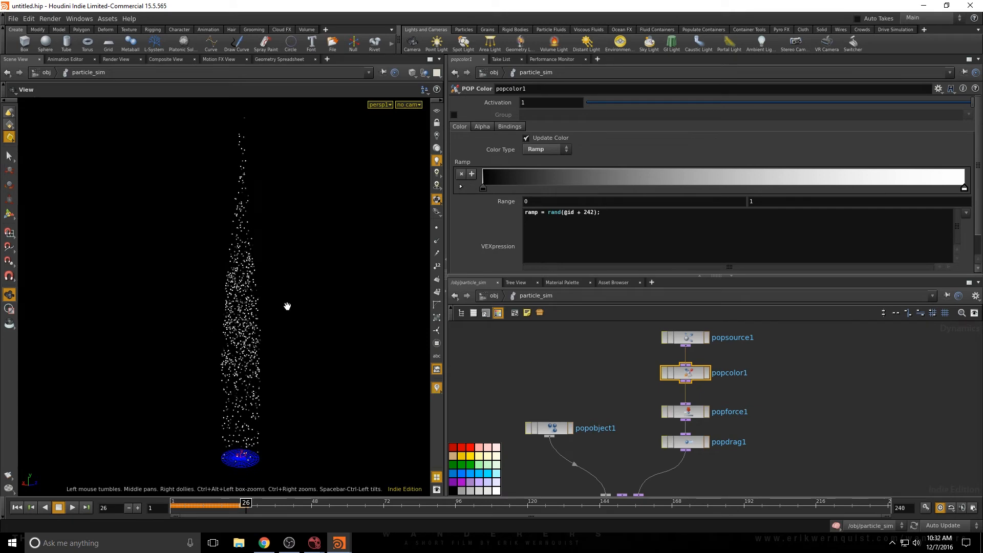
pyautogui.click(17, 507)
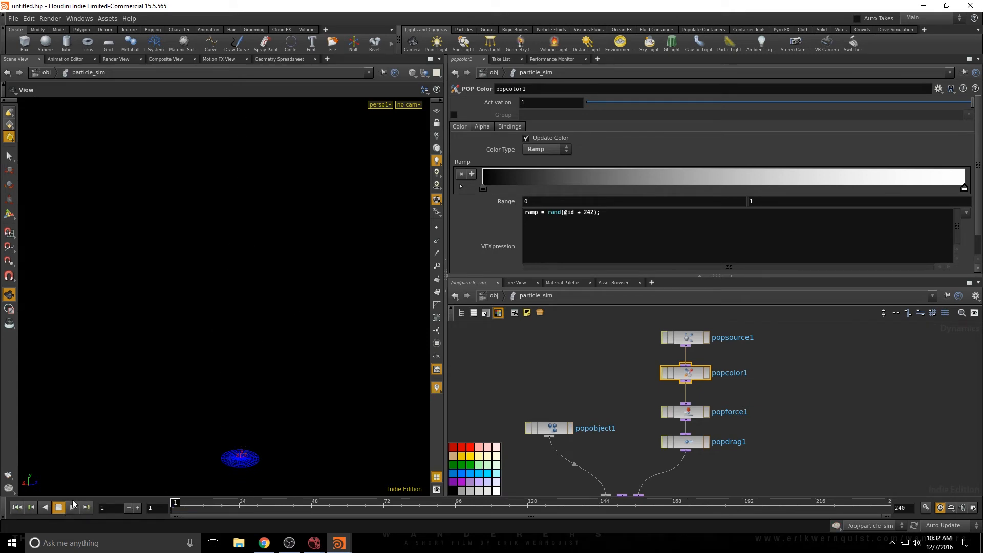
pyautogui.click(72, 507)
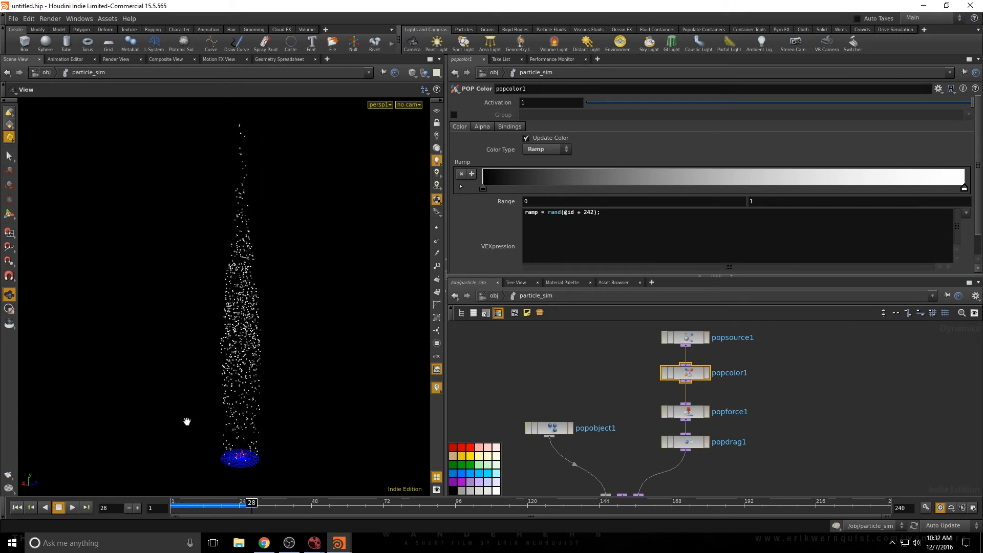
pyautogui.moveTo(186, 421); pyautogui.dragTo(347, 314)
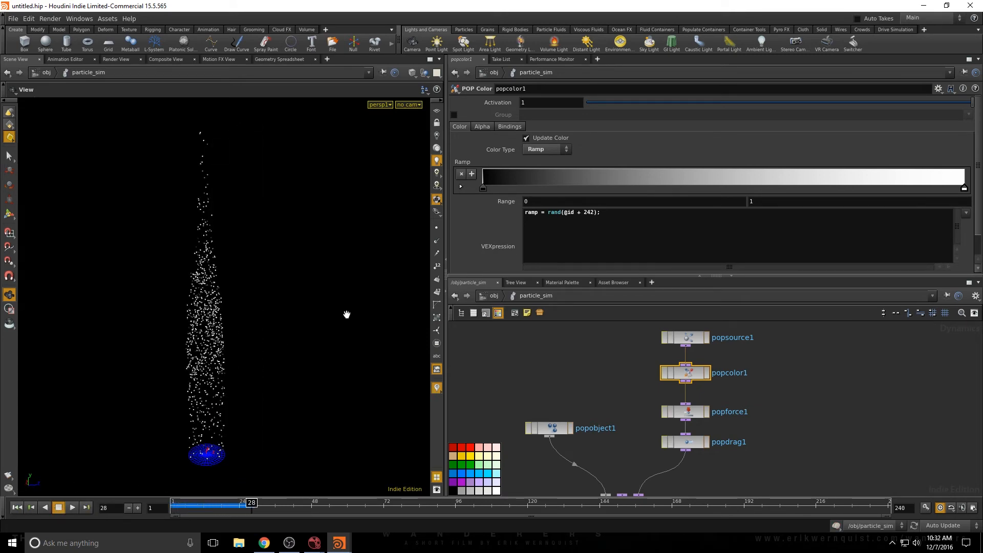
# - Colour the start of popcolor1's ramp red and its end green, with the green channel at 1
pyautogui.click(479, 189)
pyautogui.click(460, 137)
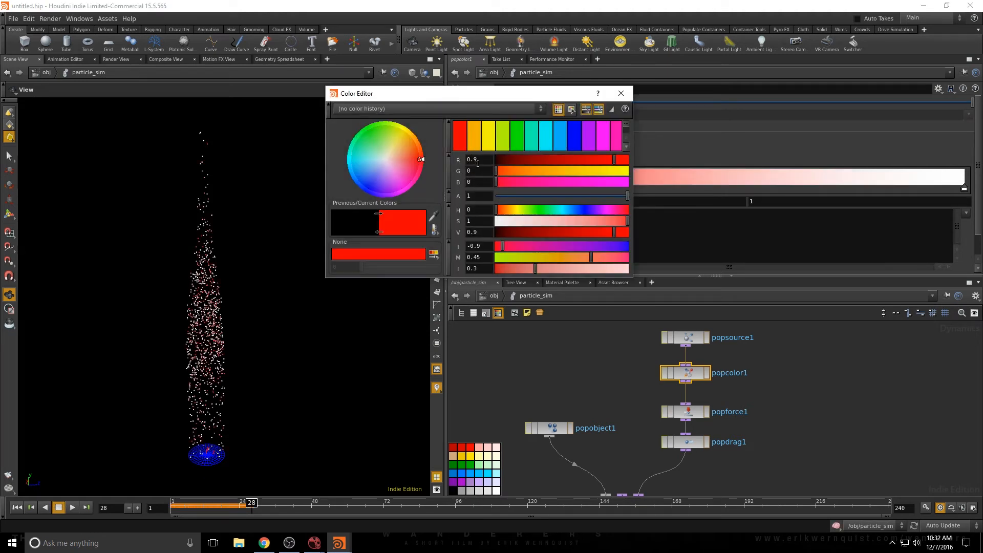
pyautogui.click(621, 93)
pyautogui.click(964, 189)
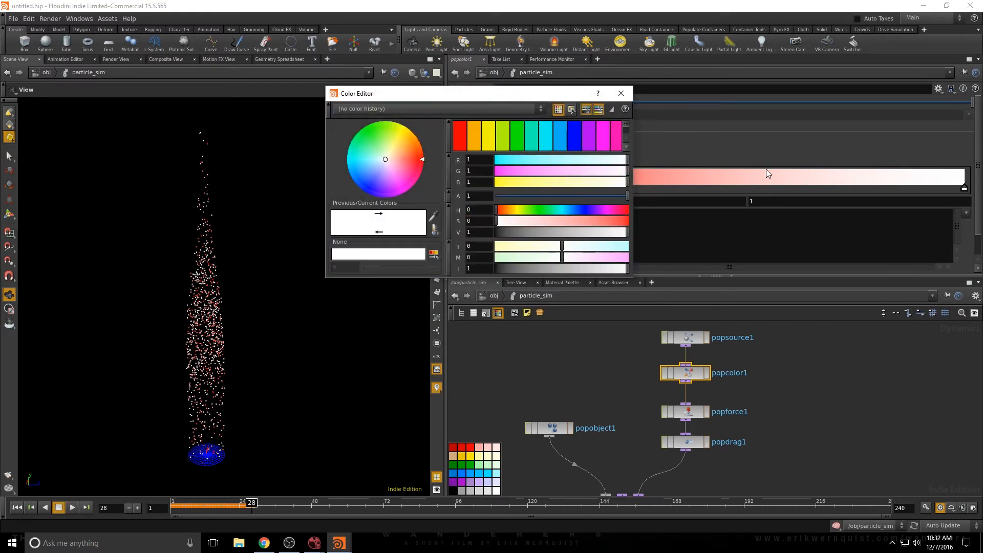
pyautogui.click(516, 138)
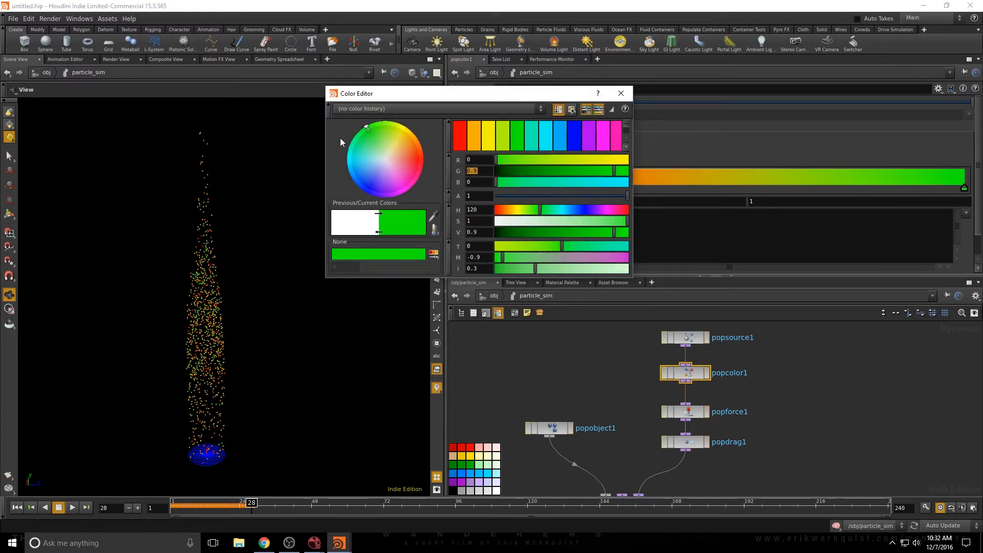
pyautogui.write('1')
pyautogui.press('Return')
pyautogui.click(620, 94)
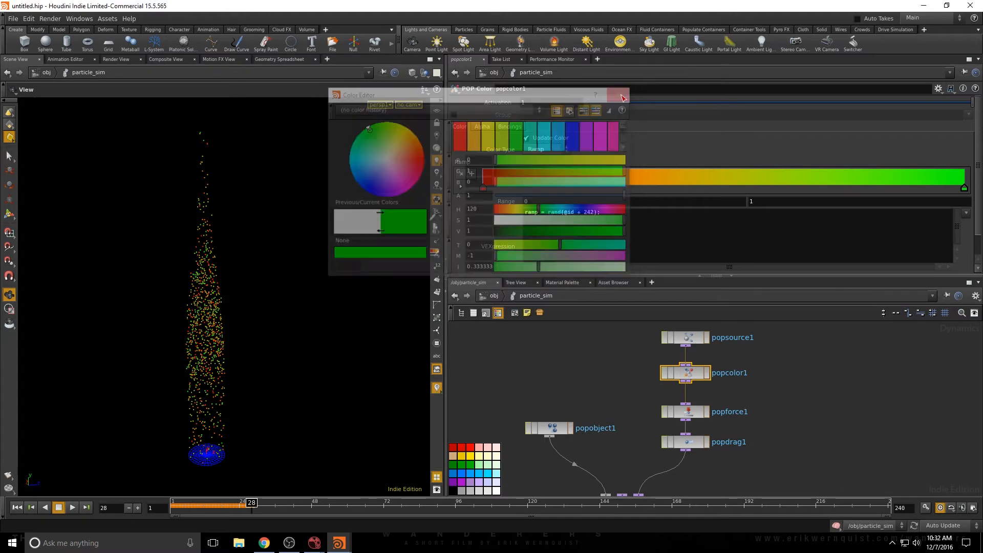
# - Move the red point of popcolor1's ramp to about one fifth of its length and inspect the particle colours
pyautogui.moveTo(357, 273); pyautogui.dragTo(245, 252)
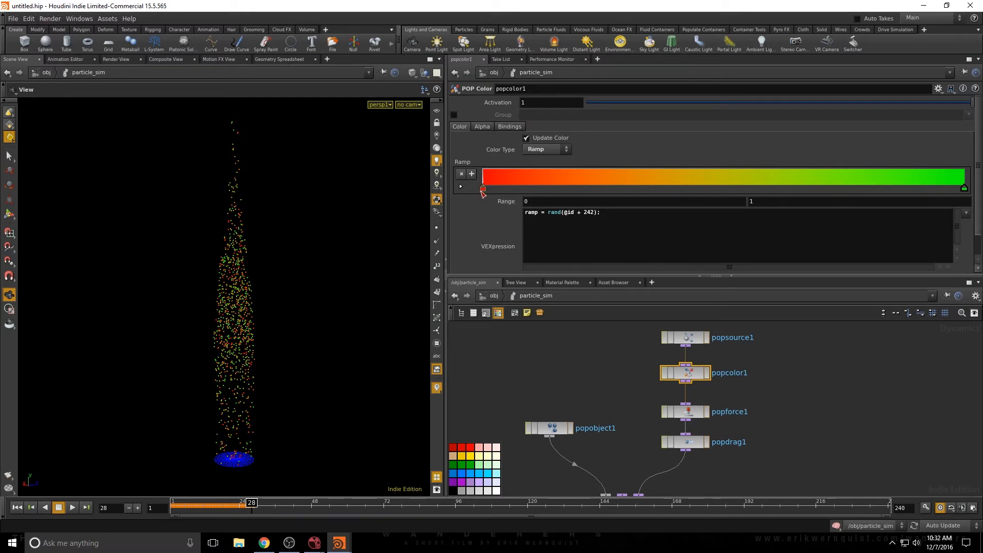
pyautogui.moveTo(483, 188); pyautogui.dragTo(582, 183)
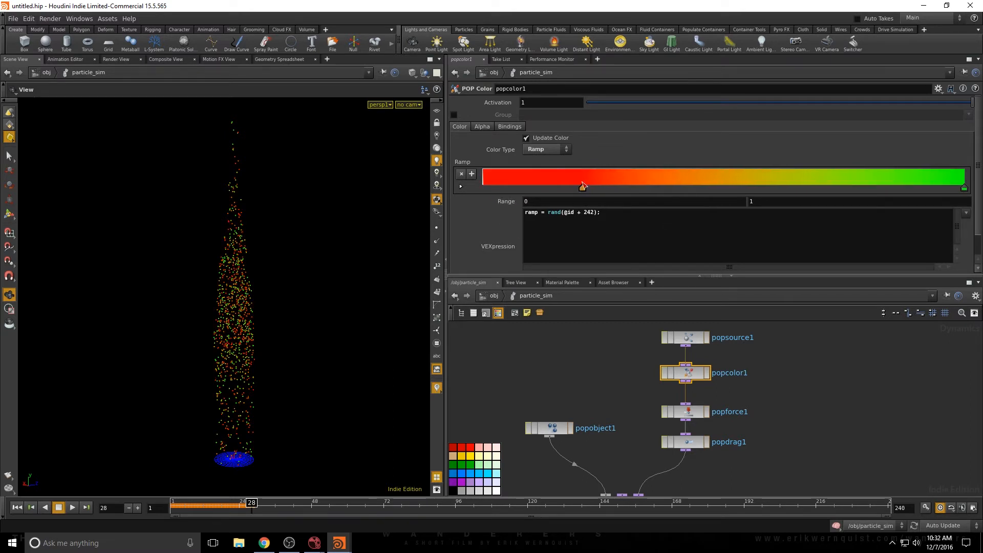
pyautogui.moveTo(236, 279)
pyautogui.mouseDown()
pyautogui.moveTo(173, 298)
pyautogui.moveTo(191, 443)
pyautogui.moveTo(224, 312)
pyautogui.moveTo(253, 277)
pyautogui.mouseUp()
pyautogui.moveTo(285, 324); pyautogui.dragTo(282, 321)
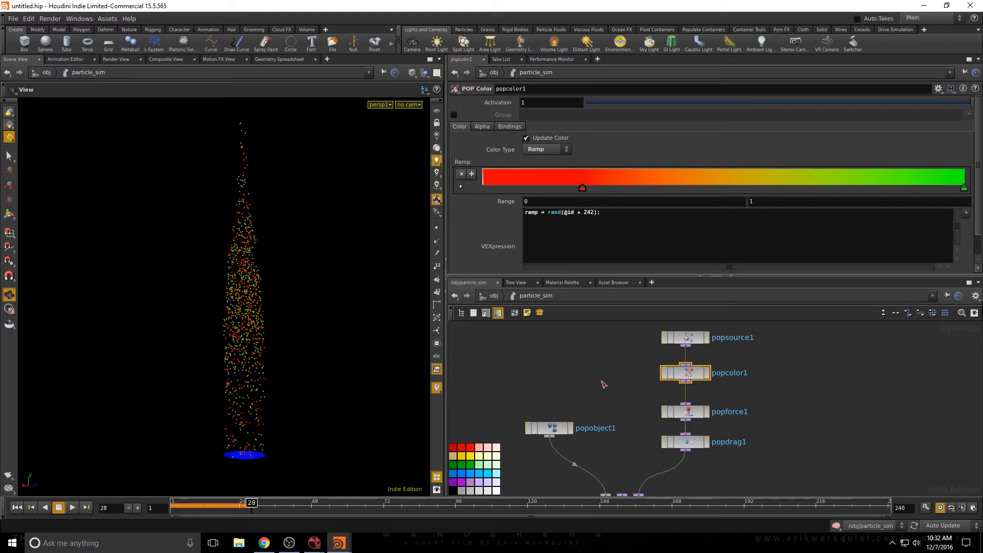
# - Tighten the node spacing below popsource1 and insert a POP Wrangle node between popcolor1 and popforce1
pyautogui.moveTo(611, 372); pyautogui.dragTo(591, 392, button='middle')
pyautogui.moveTo(677, 359); pyautogui.dragTo(676, 338)
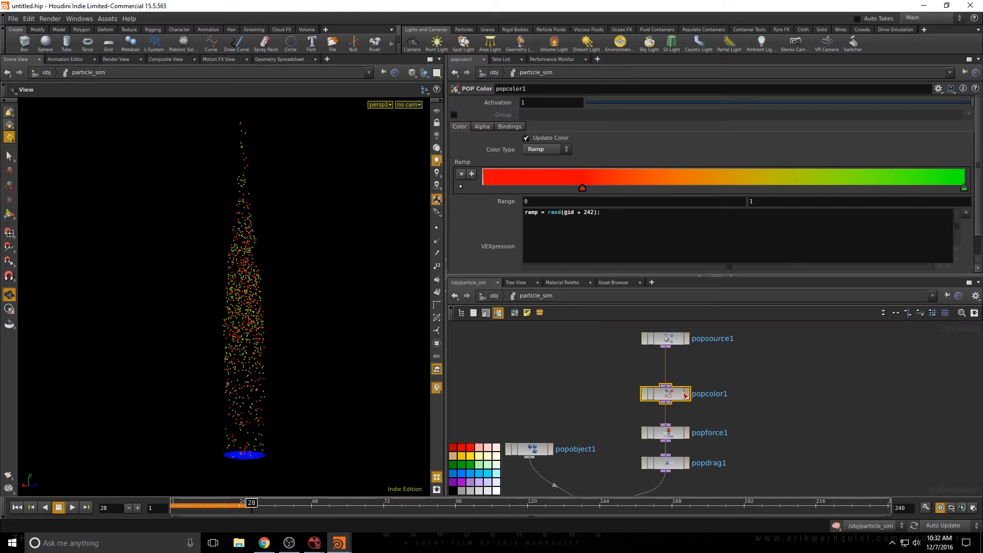
pyautogui.moveTo(669, 397); pyautogui.dragTo(669, 372)
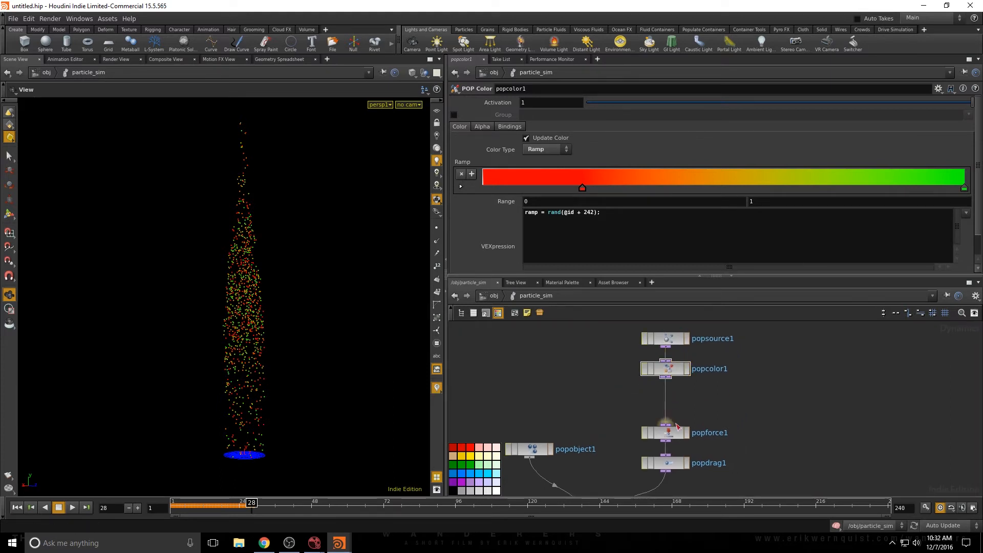
pyautogui.press('Tab')
pyautogui.write('popw')
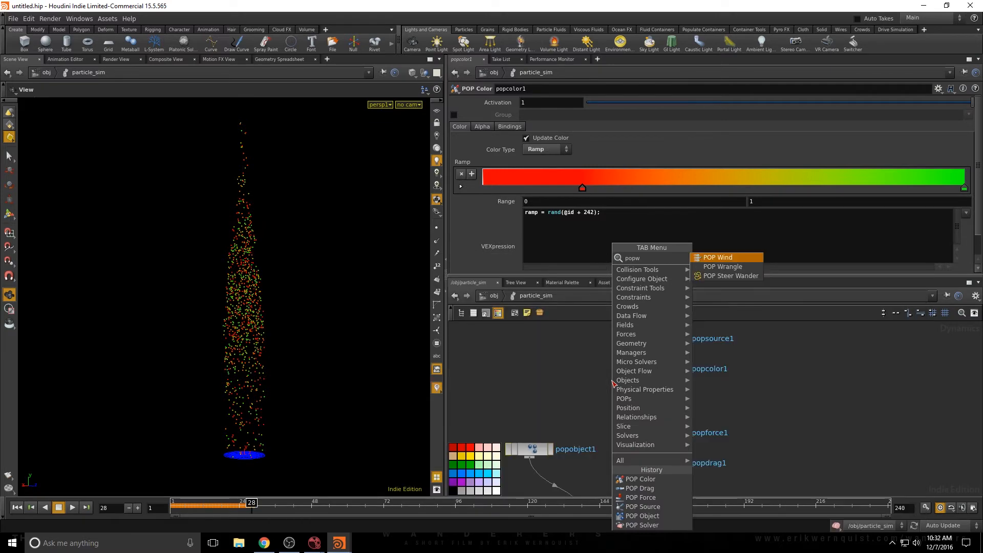
pyautogui.press('Down')
pyautogui.press('Return')
pyautogui.click(673, 396)
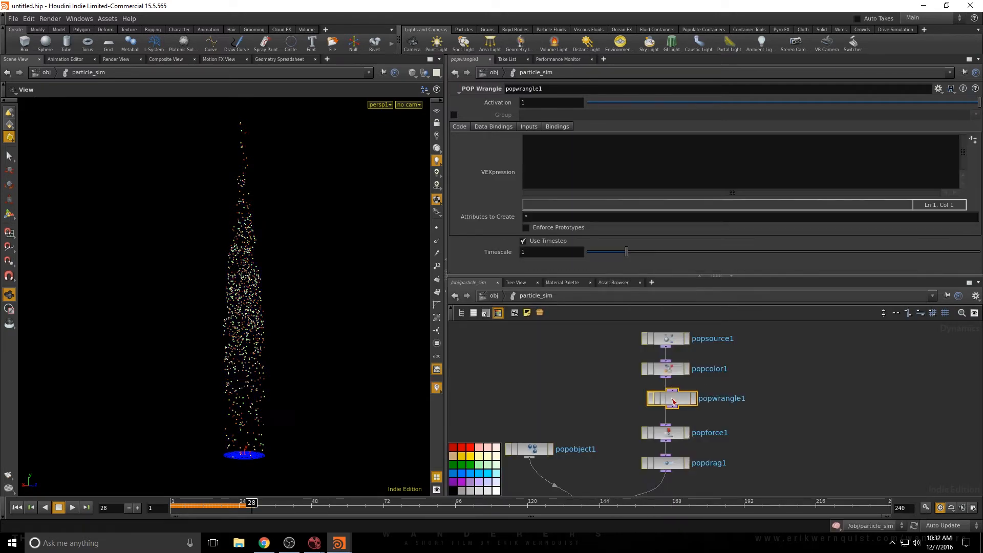
pyautogui.doubleClick(665, 398)
pyautogui.click(514, 301)
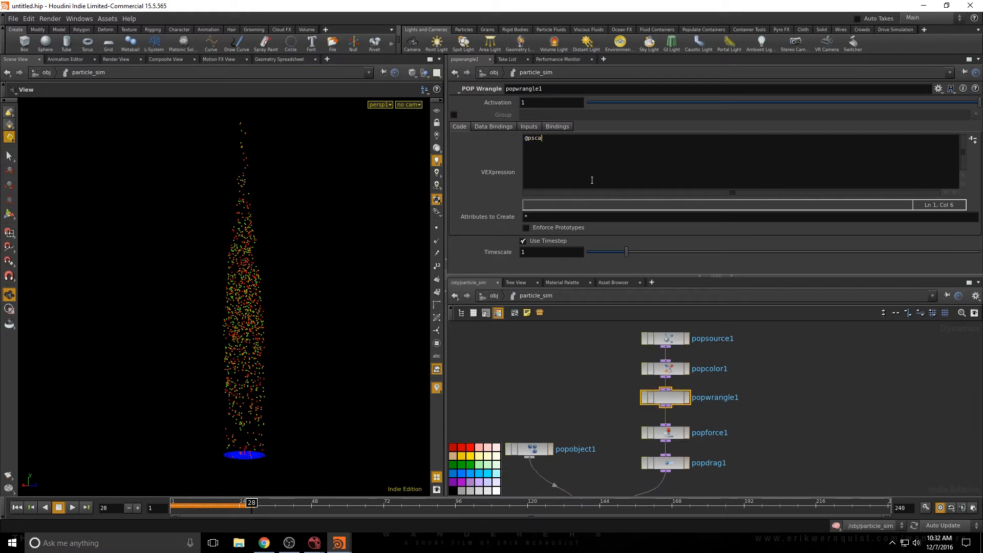
pyautogui.write('= 0.1')
pyautogui.press('Left')
pyautogui.press('Left')
pyautogui.press('Left')
pyautogui.press('Left')
pyautogui.press('Left')
pyautogui.press('Left')
pyautogui.press('Return')
pyautogui.write('float random = rand(@id ')
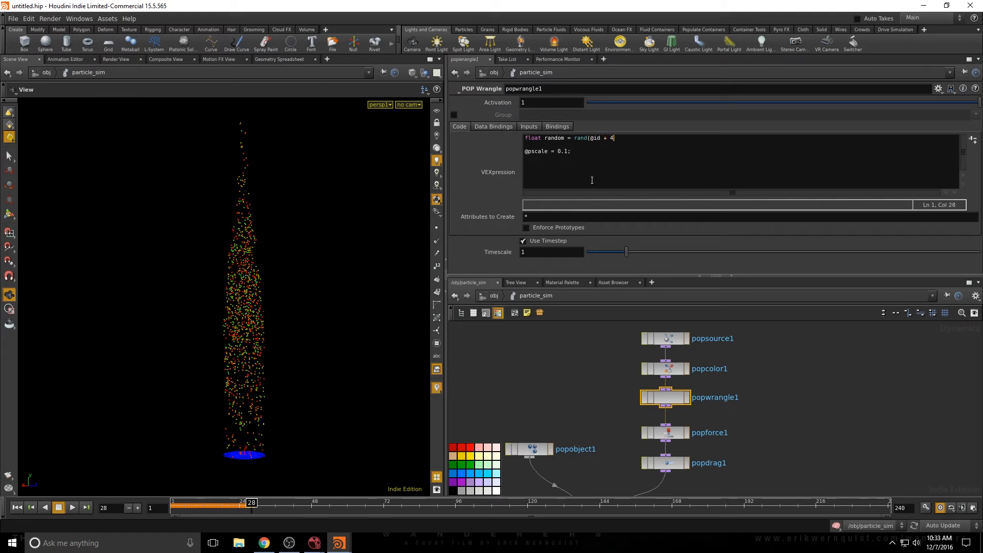
pyautogui.write('+ 462);')
pyautogui.press('Return')
pyautogui.write('float size_ramp = chramp("size_ramp", @nage);')
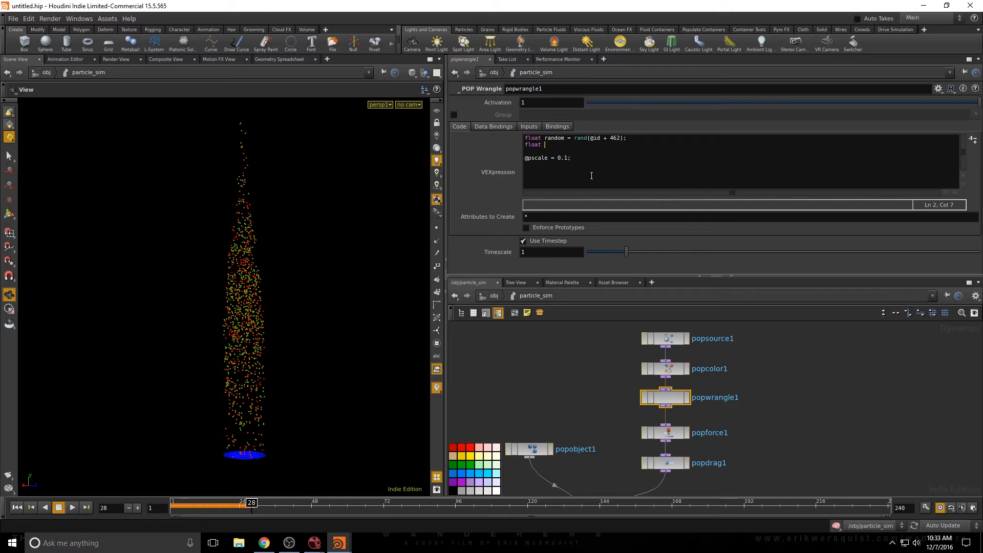
pyautogui.write('size_ramp = ch')
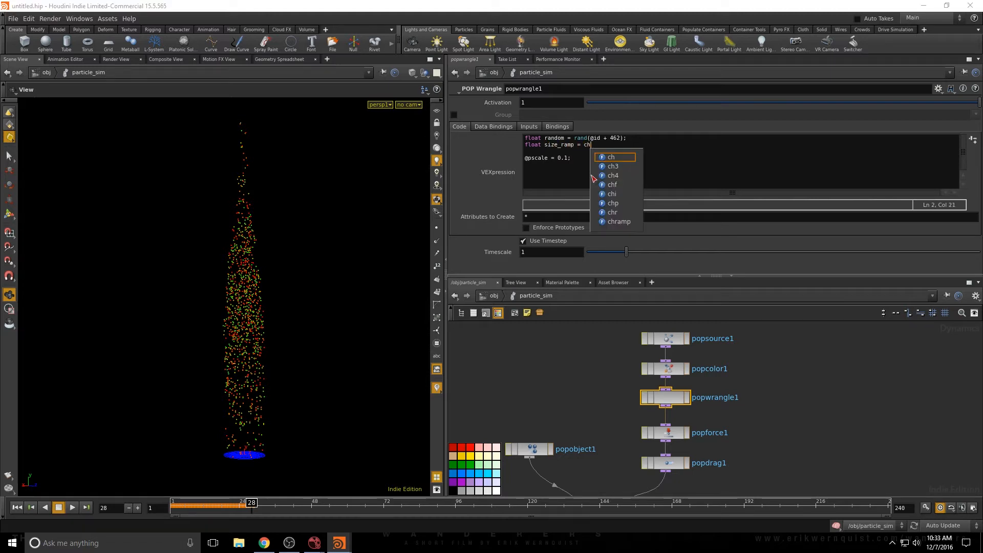
pyautogui.write('ramp("siz')
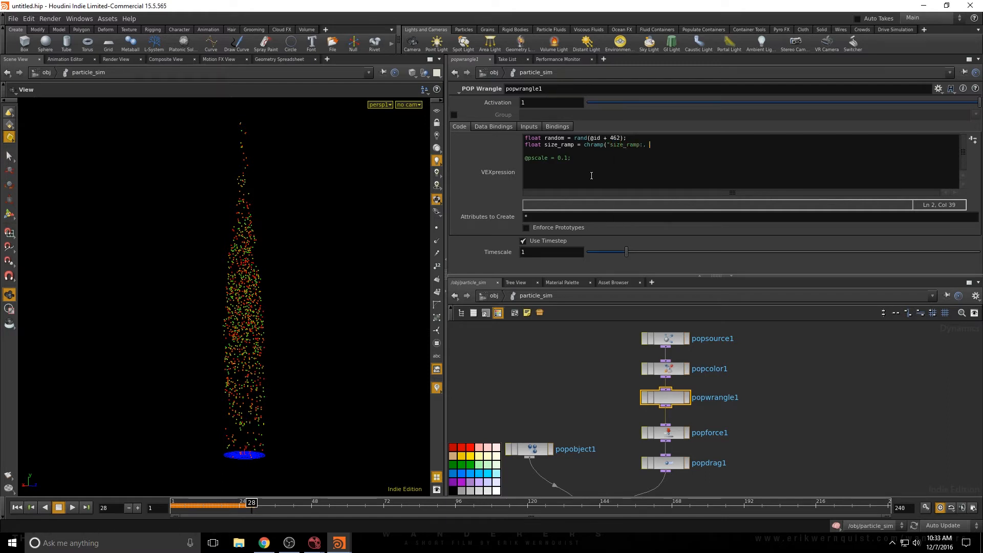
pyautogui.write('e_ramp", @nage')
pyautogui.press('Down')
pyautogui.press('Right')
pyautogui.press('Right')
pyautogui.press('Right')
pyautogui.write('size')
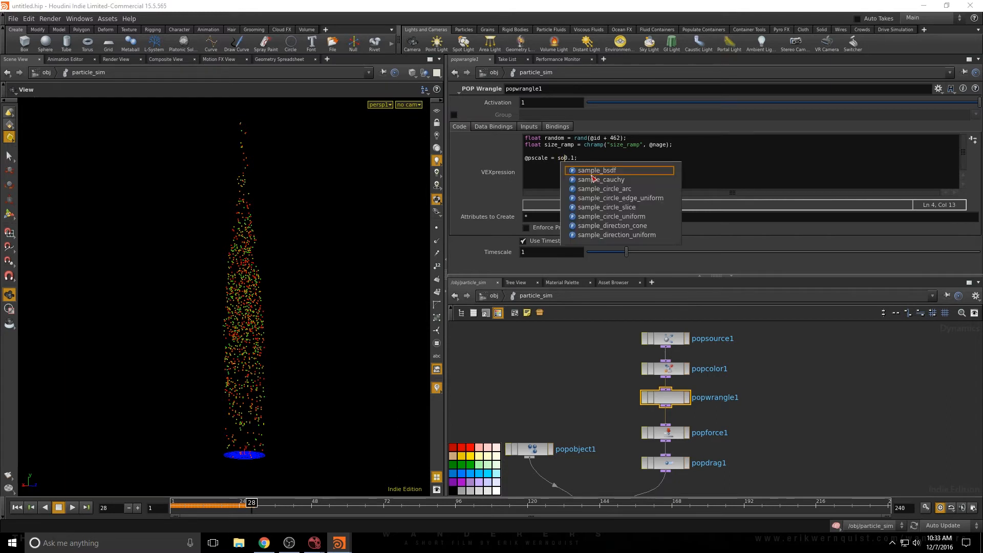
pyautogui.write('_ramp')
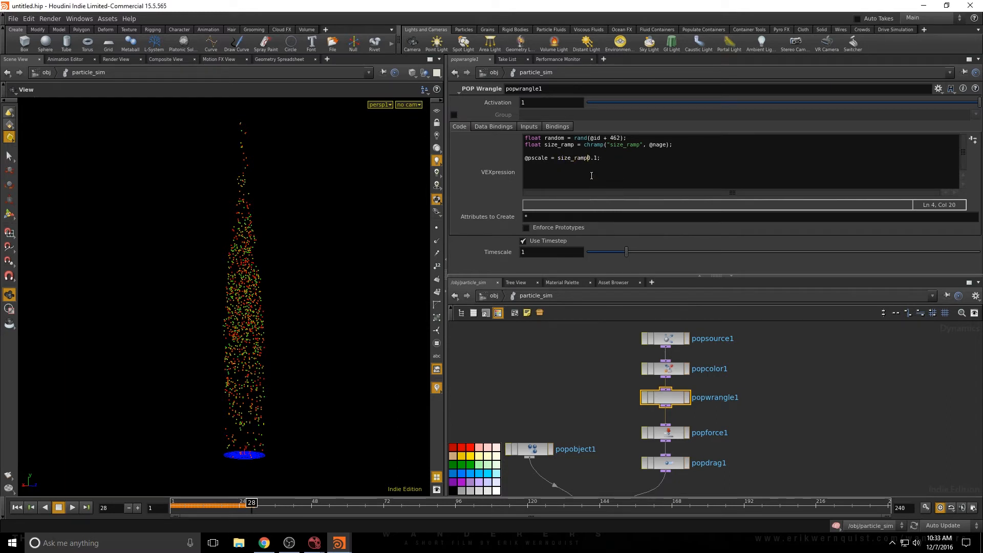
pyautogui.write(' * random ')
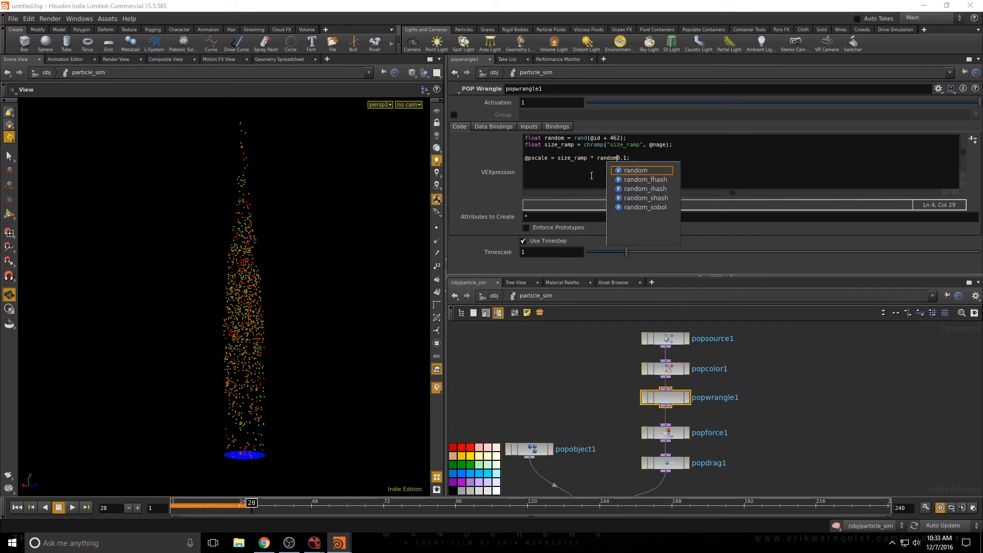
pyautogui.write('*')
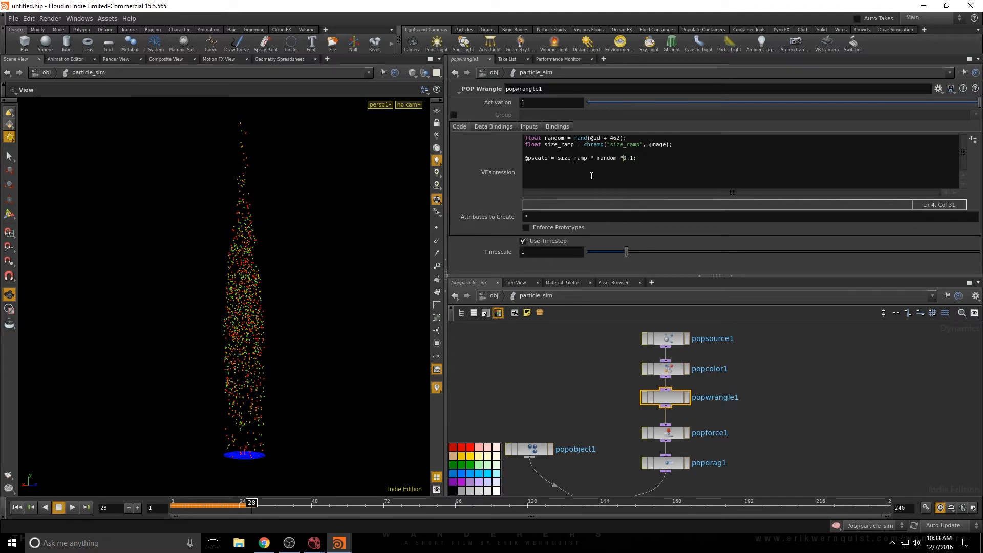
pyautogui.press('Right')
pyautogui.press('Right')
pyautogui.write(';')
pyautogui.click(972, 139)
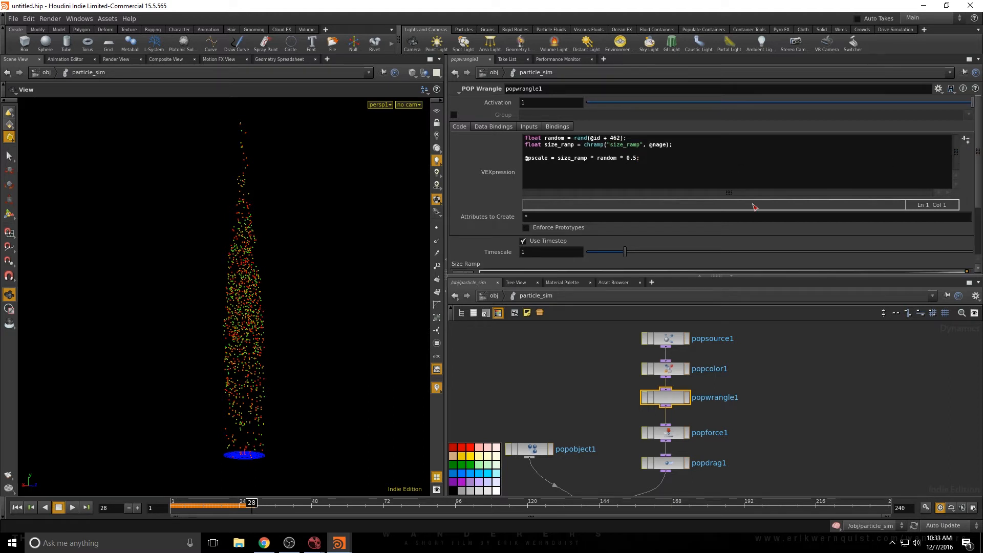
# - Enlarge the Size Ramp and shape a steep rise with points near 0.035, 0.09 and 0.14, reaching value 1 at the last
pyautogui.scroll(-3, 472, 215)
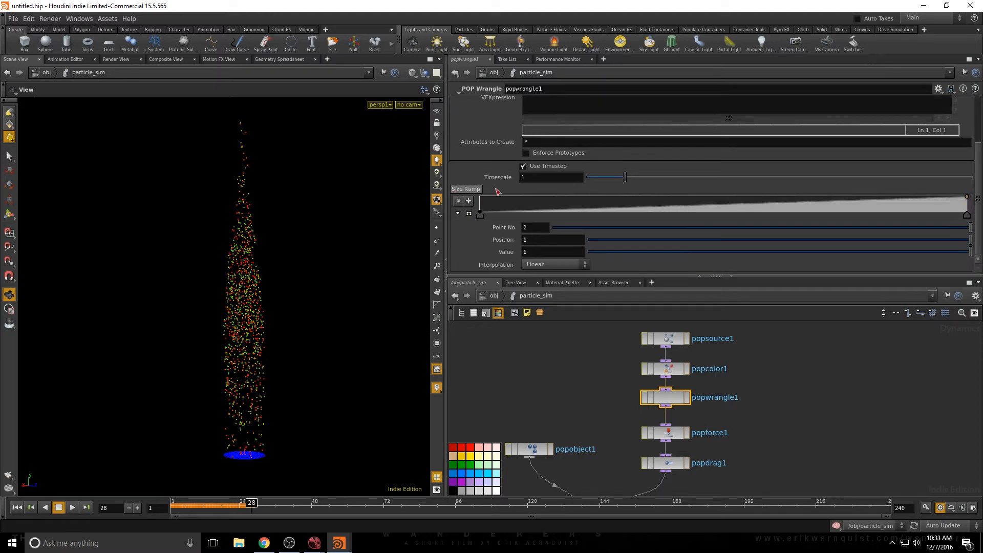
pyautogui.click(471, 217)
pyautogui.moveTo(500, 206); pyautogui.dragTo(540, 155)
pyautogui.moveTo(510, 204); pyautogui.dragTo(497, 204)
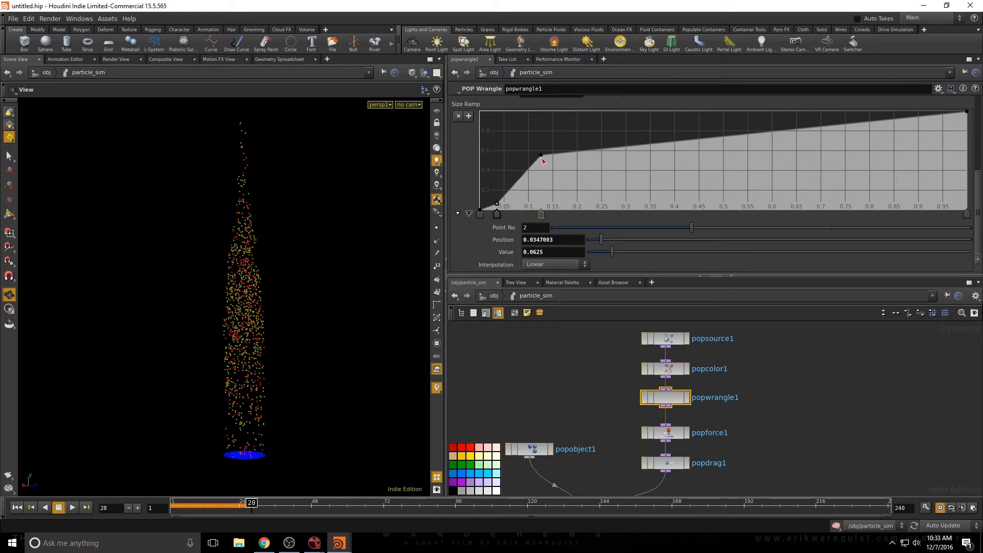
pyautogui.moveTo(541, 154); pyautogui.dragTo(548, 111)
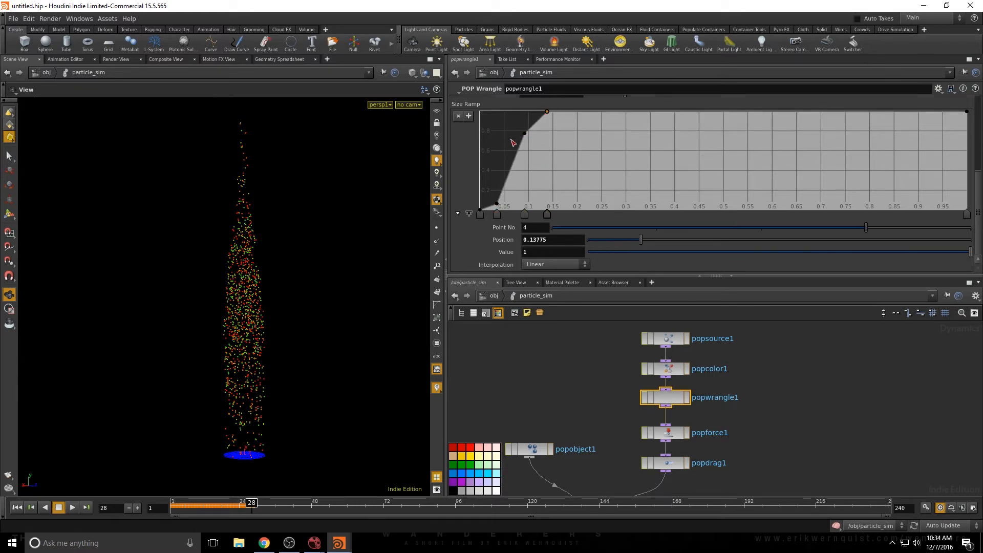
# - Shape the Size Ramp's falloff to 0 with points near 0.55, 0.81, 0.91 and 0.95, and replay the simulation from the first frame
pyautogui.moveTo(966, 112); pyautogui.dragTo(870, 124)
pyautogui.moveTo(933, 180); pyautogui.dragTo(944, 168)
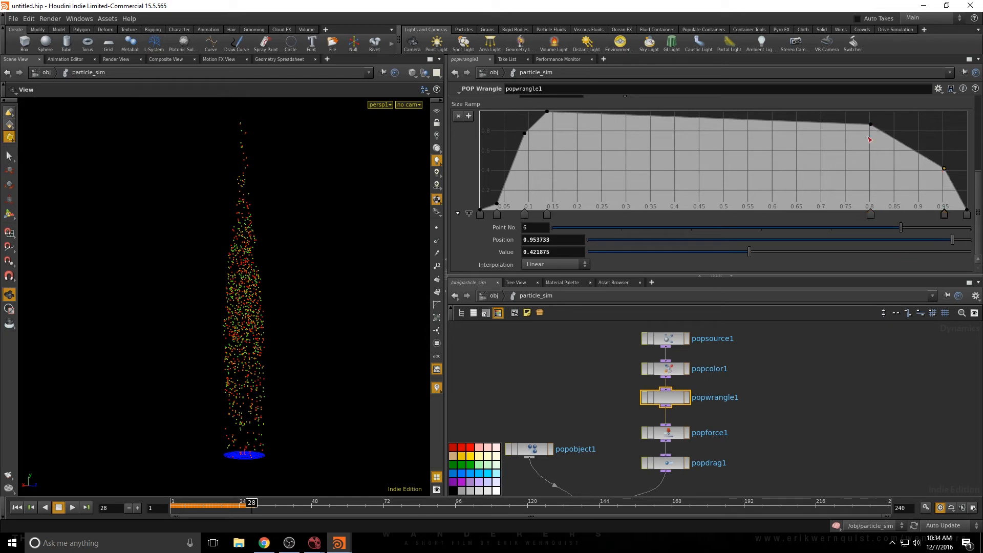
pyautogui.moveTo(871, 126); pyautogui.dragTo(869, 121)
pyautogui.moveTo(747, 120); pyautogui.dragTo(747, 113)
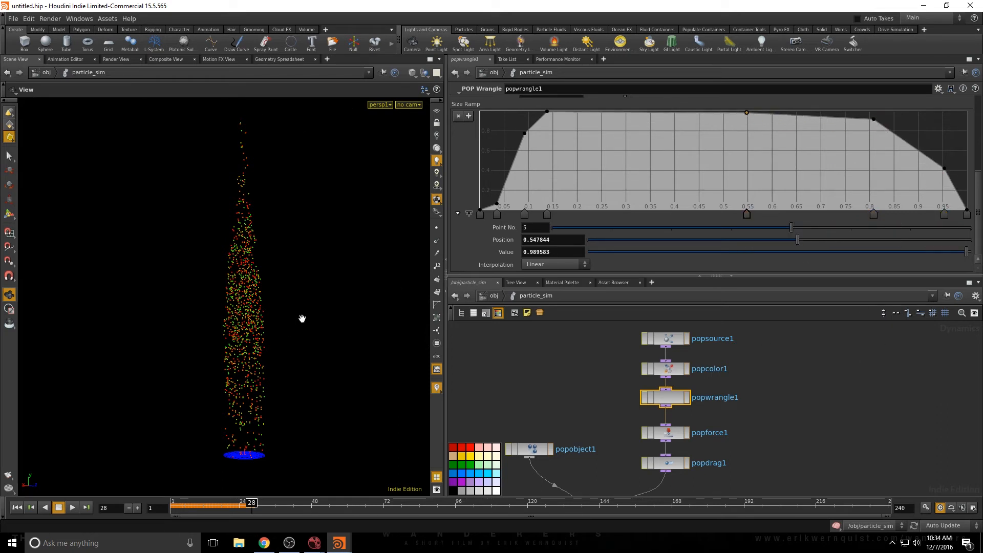
pyautogui.moveTo(940, 177); pyautogui.dragTo(941, 196)
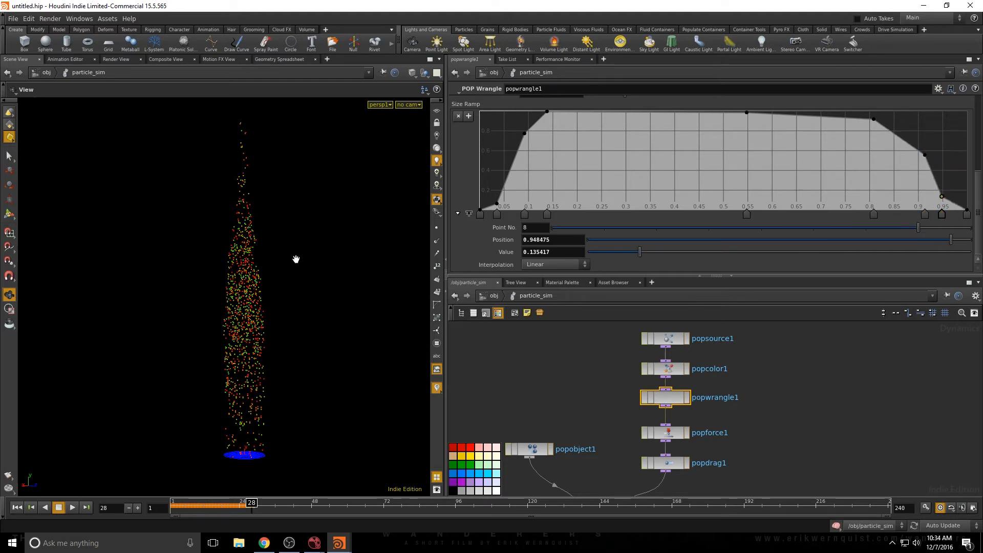
pyautogui.click(16, 508)
pyautogui.click(72, 507)
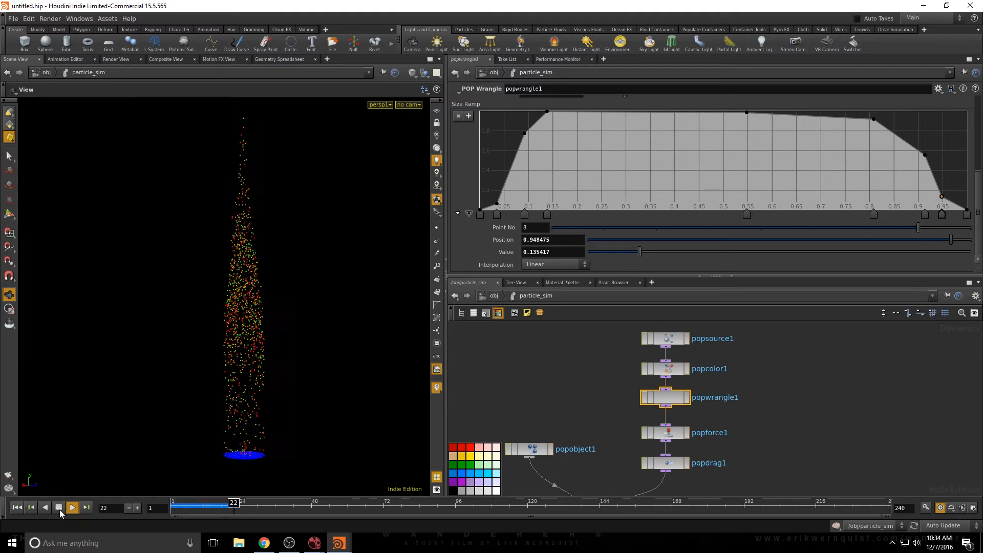
# - Show the render view and add a ROP network at the obj level beside particles_source
pyautogui.click(115, 59)
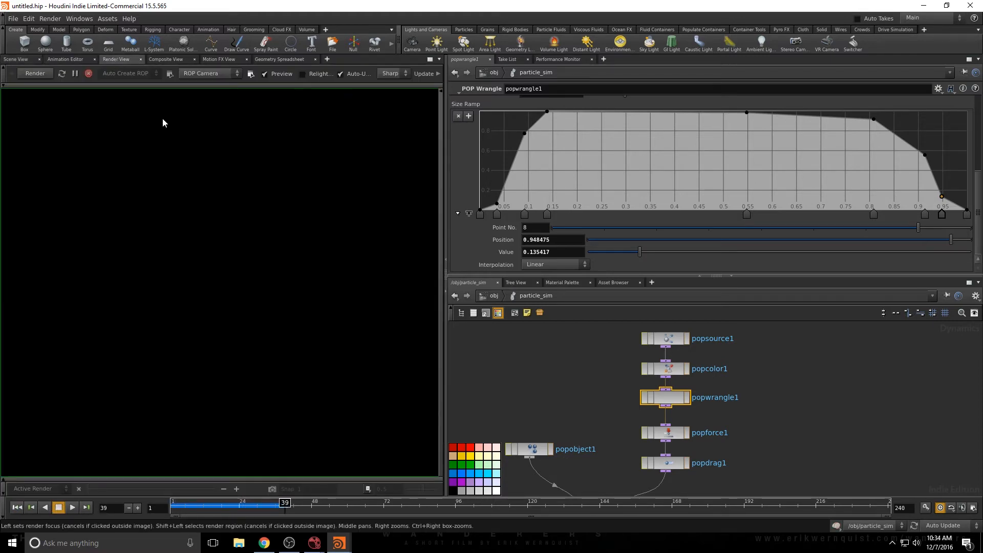
pyautogui.click(515, 302)
pyautogui.click(485, 295)
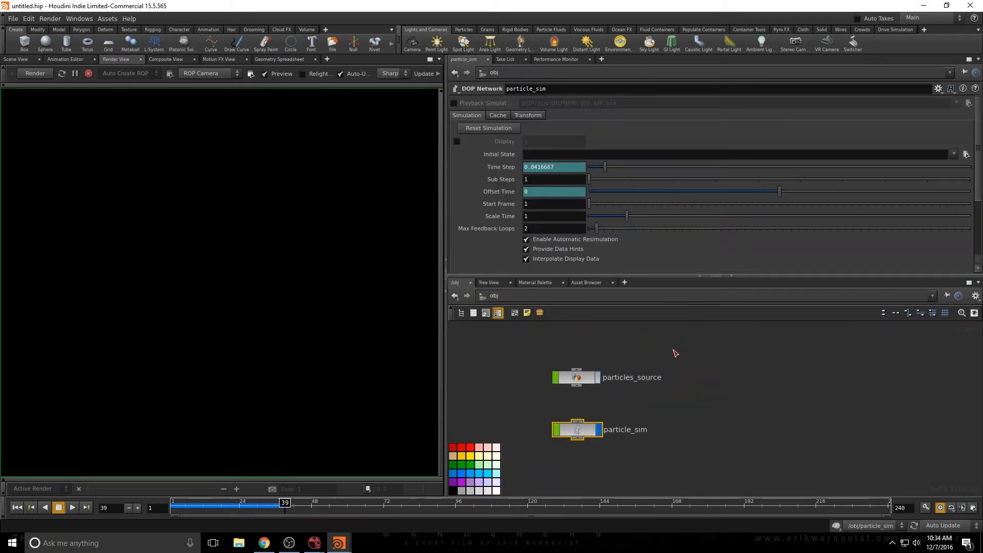
pyautogui.click(748, 399)
pyautogui.press('Tab')
pyautogui.write('man')
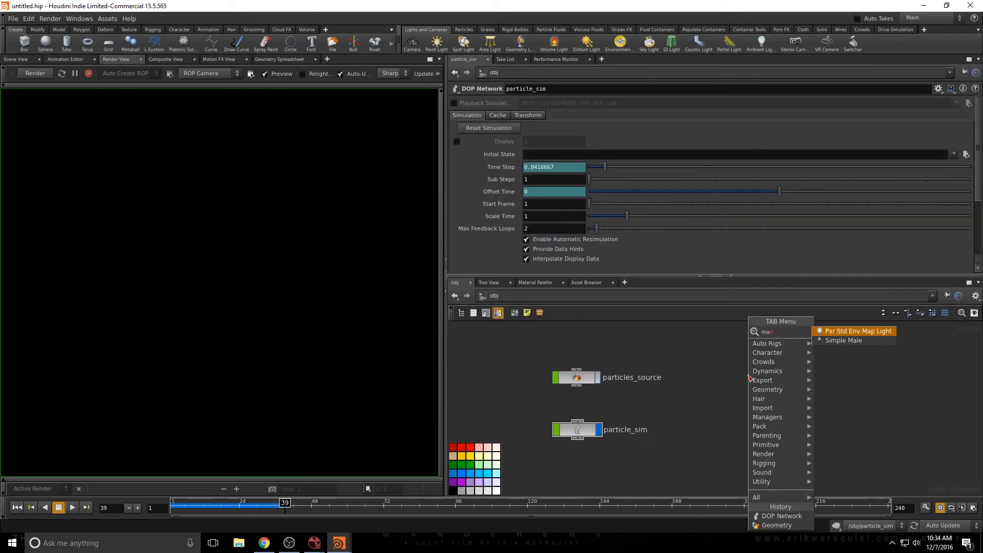
pyautogui.press('BackSpace')
pyautogui.press('BackSpace')
pyautogui.press('BackSpace')
pyautogui.write('rop')
pyautogui.press('Return')
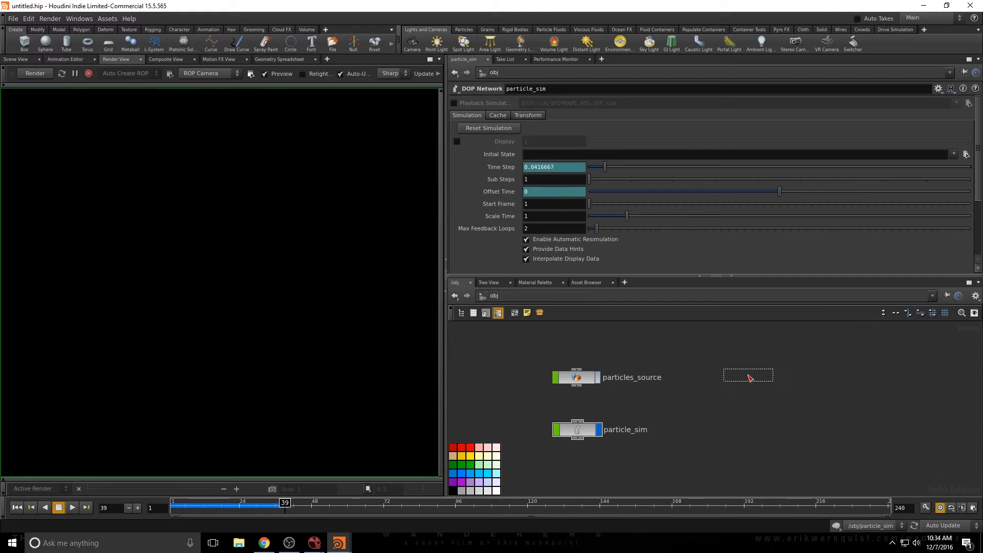
pyautogui.click(748, 378)
# - Create a Mantra render node inside the new ROP network
pyautogui.doubleClick(727, 361)
pyautogui.press('Tab')
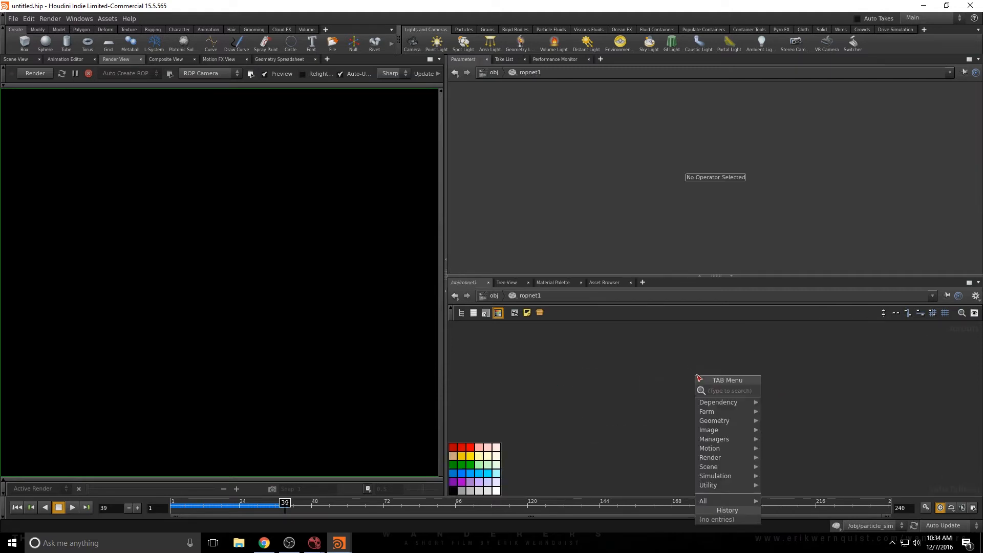
pyautogui.write('mantra')
pyautogui.press('Return')
pyautogui.click(698, 378)
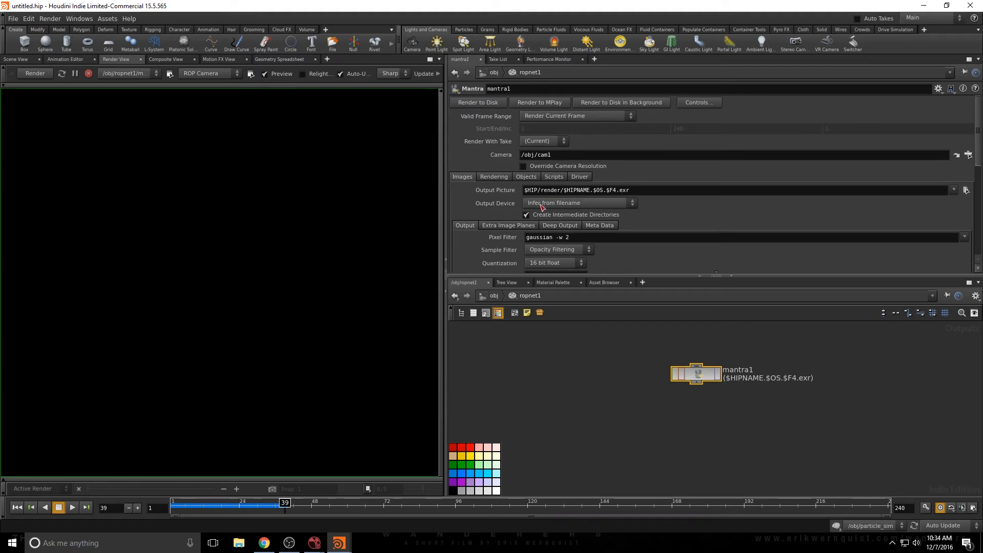
# - Set mantra1's output picture to $HIP/render/heatDistortion.$F4.exr
pyautogui.click(494, 177)
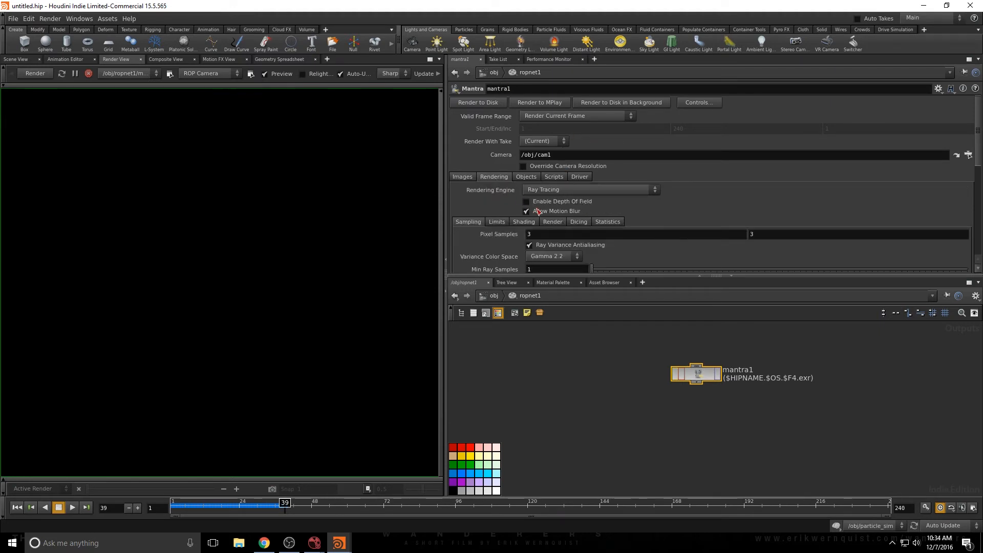
pyautogui.click(469, 177)
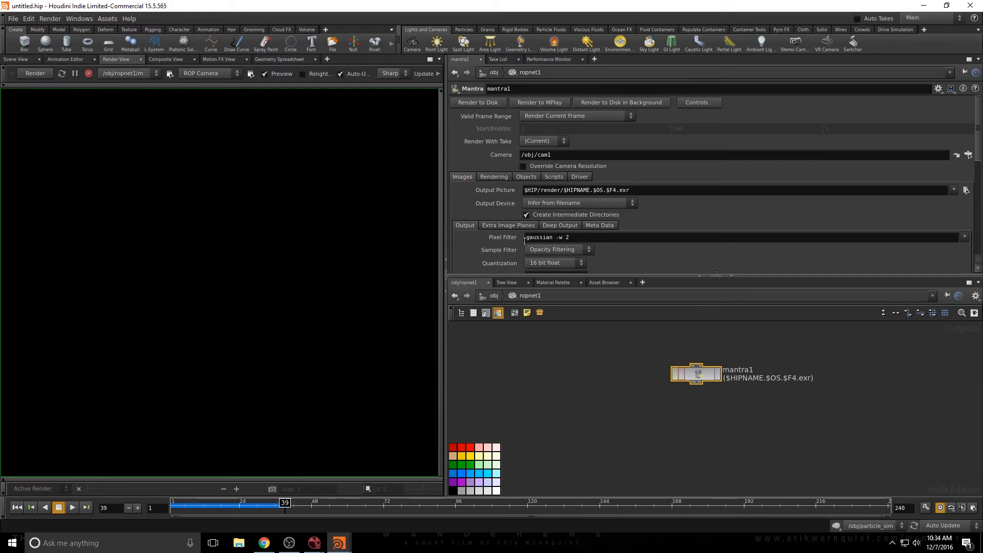
pyautogui.moveTo(564, 191); pyautogui.dragTo(608, 196)
pyautogui.write('heatDistorto')
pyautogui.write('in')
pyautogui.press('BackSpace')
pyautogui.press('BackSpace')
pyautogui.press('BackSpace')
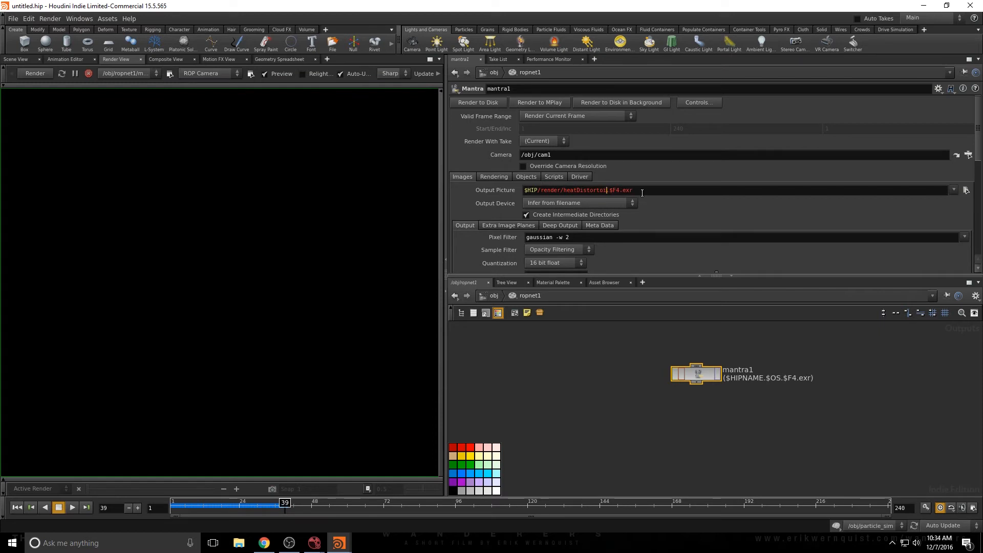
pyautogui.write('ion')
pyautogui.press('Return')
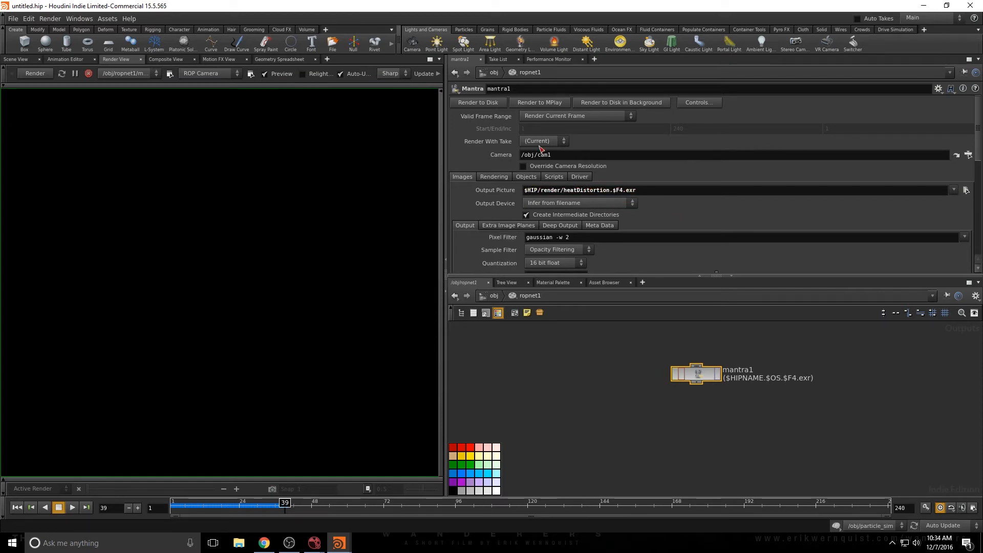
# - Set the mantra1 node's valid frame range to Render Frame Range
pyautogui.click(553, 116)
pyautogui.click(555, 135)
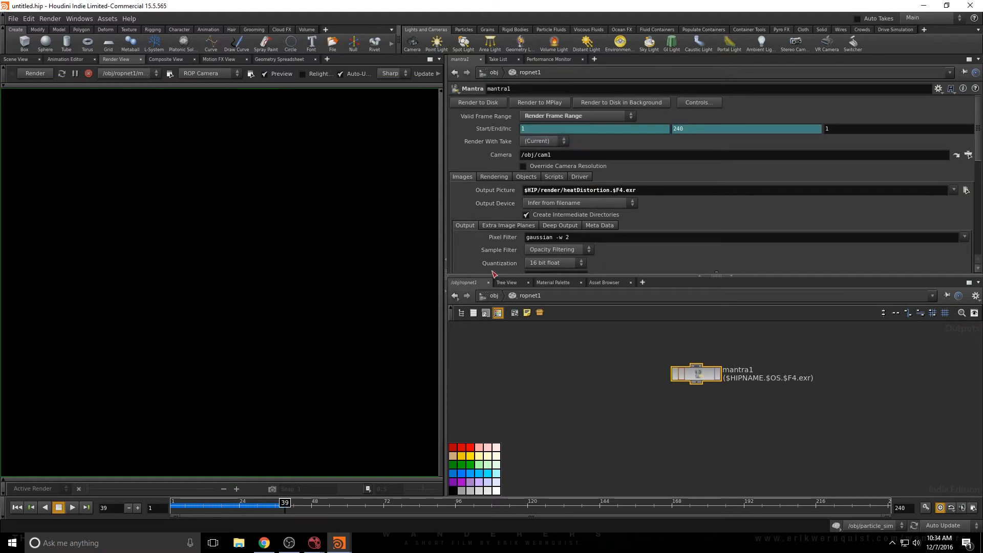
pyautogui.click(556, 116)
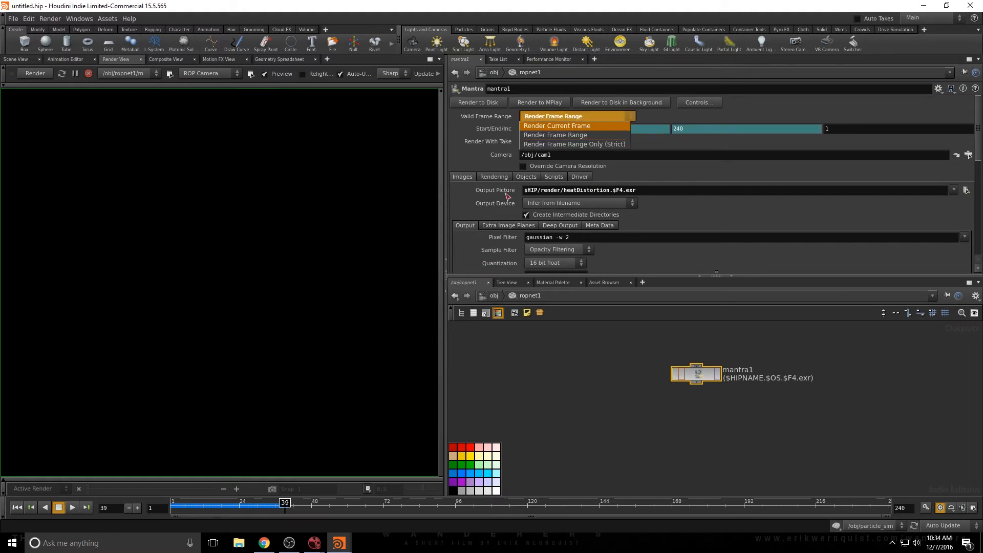
pyautogui.click(495, 253)
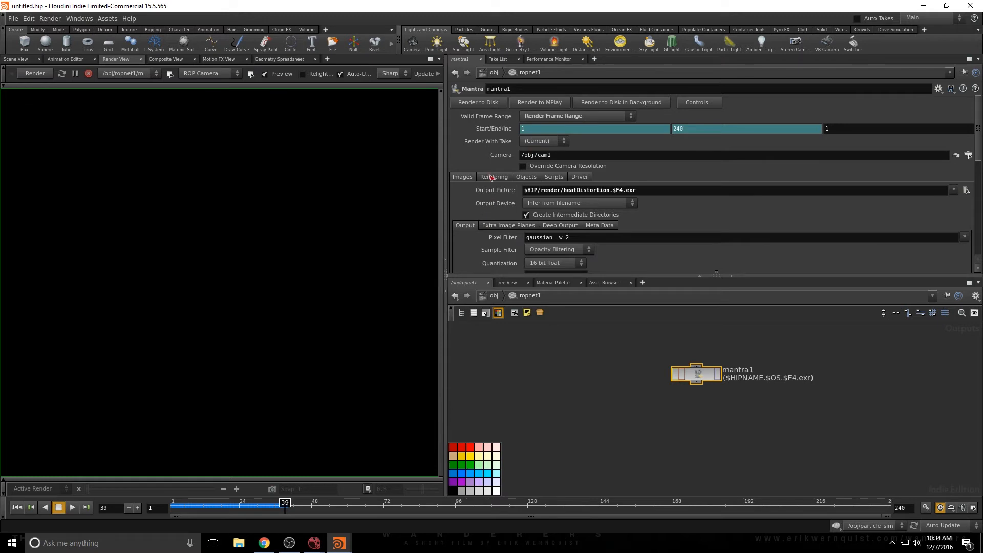
# - Set the mantra1 node's pixel samples to 4 by 4
pyautogui.click(493, 176)
pyautogui.scroll(-2, 510, 249)
pyautogui.doubleClick(541, 229)
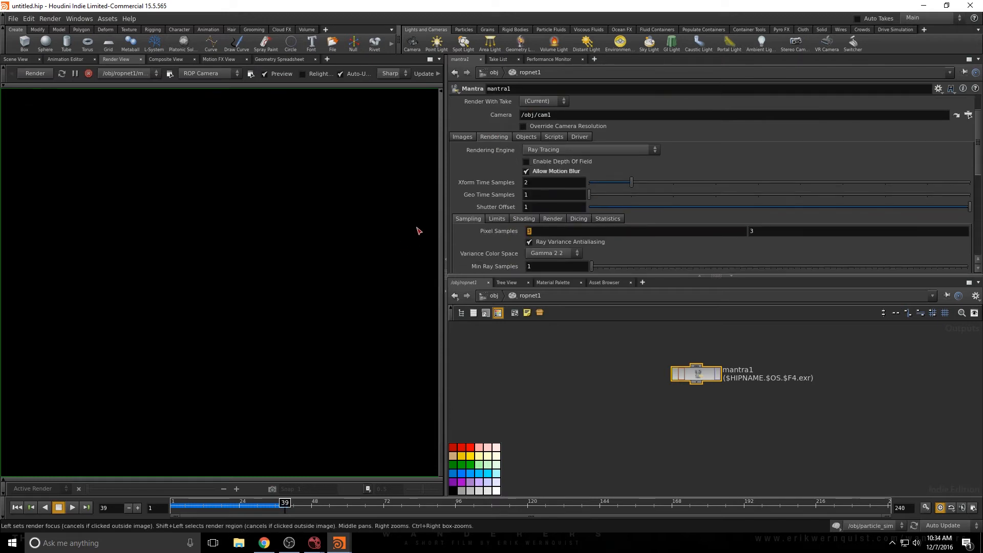
pyautogui.scroll(-7, 484, 226)
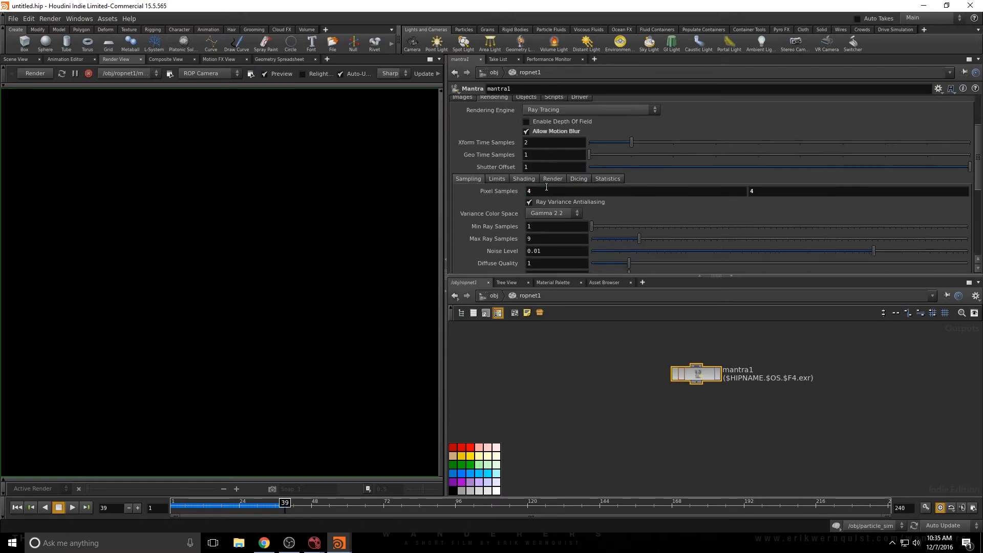
pyautogui.scroll(6, 486, 264)
pyautogui.scroll(4, 486, 264)
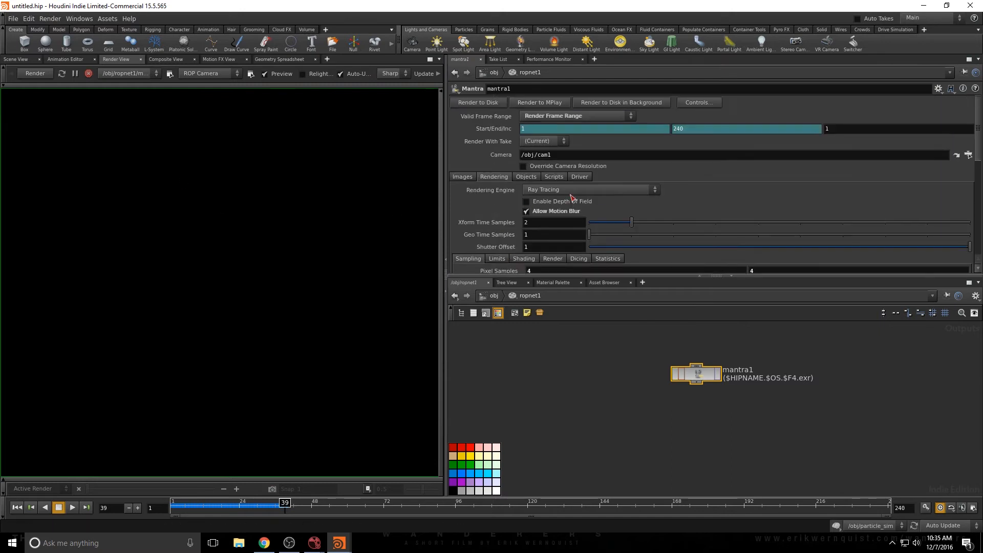
# - Create a camera from the current scene view at the object level and lock it to the view
pyautogui.click(493, 296)
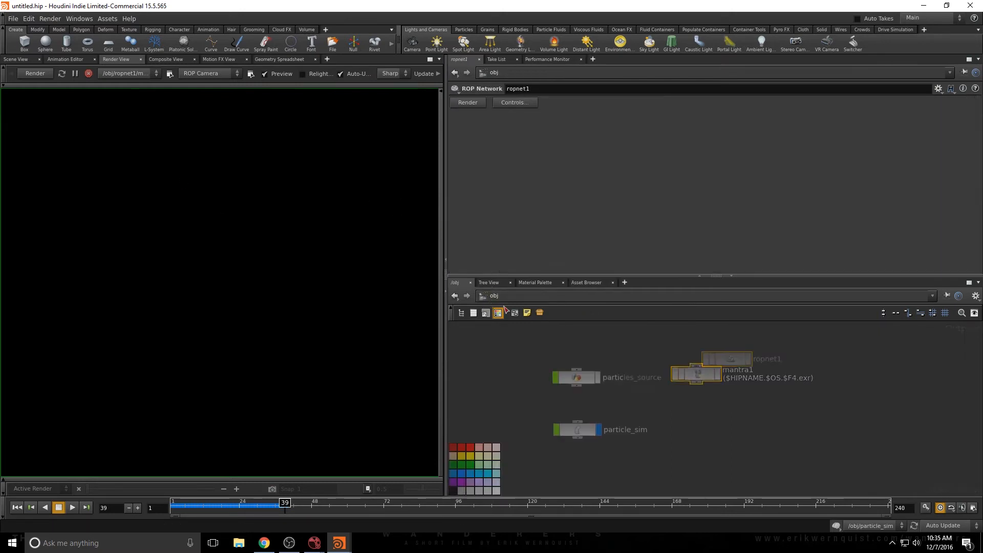
pyautogui.moveTo(730, 362); pyautogui.dragTo(732, 395)
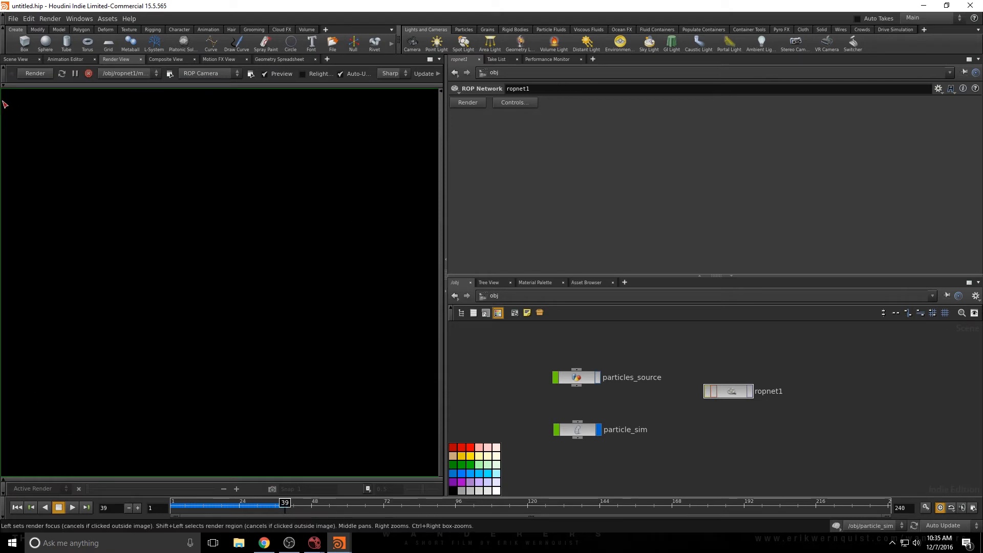
pyautogui.click(15, 59)
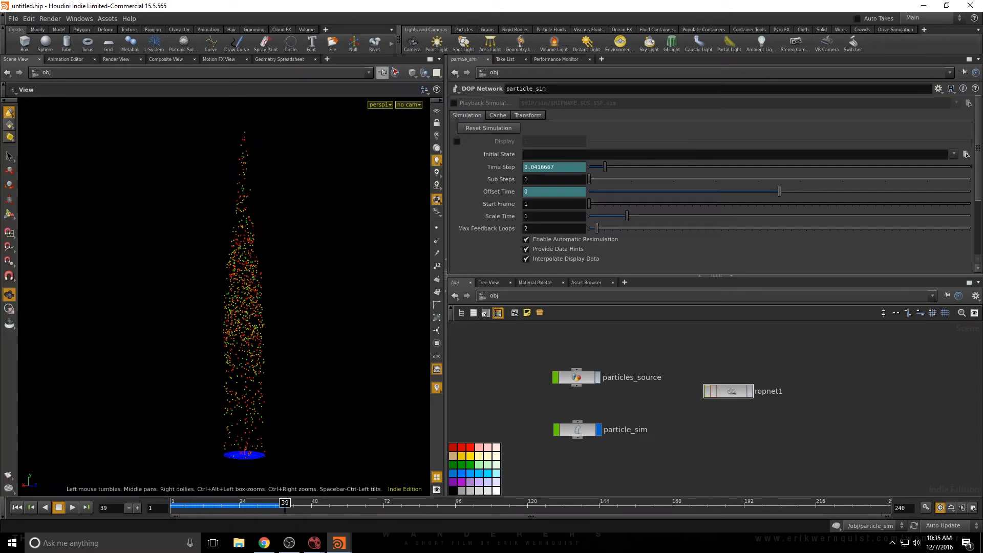
pyautogui.keyDown('ctrl'); pyautogui.click(412, 43); pyautogui.keyUp('ctrl')
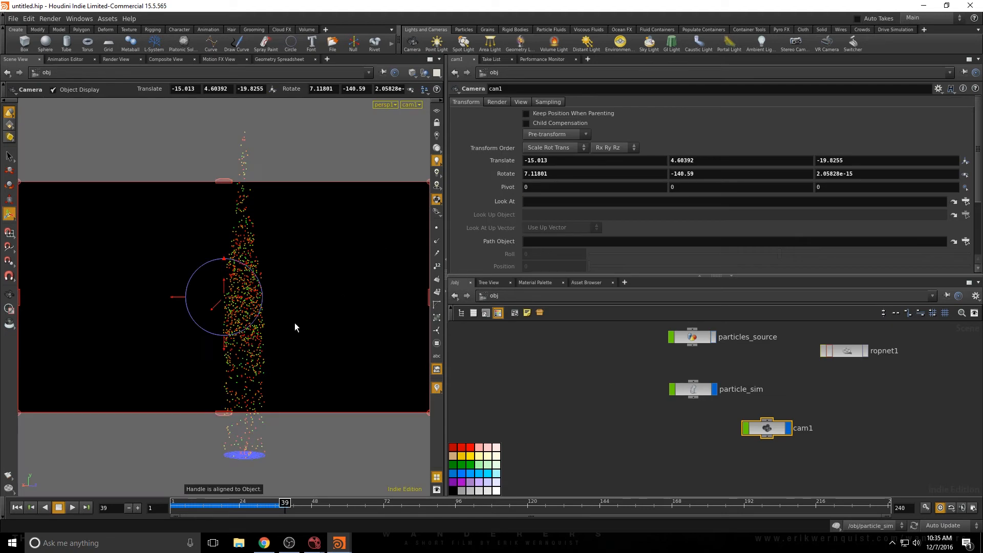
pyautogui.click(496, 101)
pyautogui.click(436, 123)
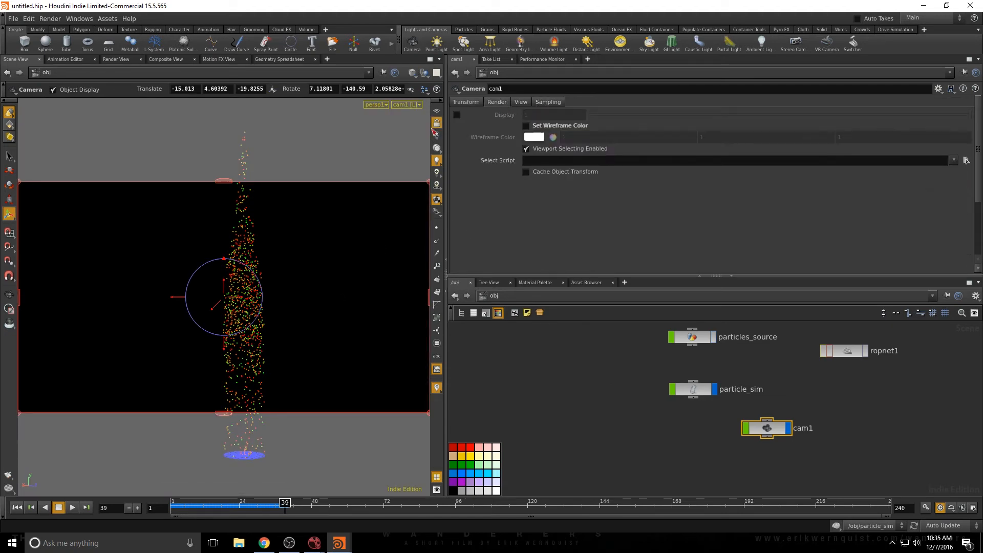
# - Set the resolution of cam1 to 1080 by 1920
pyautogui.click(521, 102)
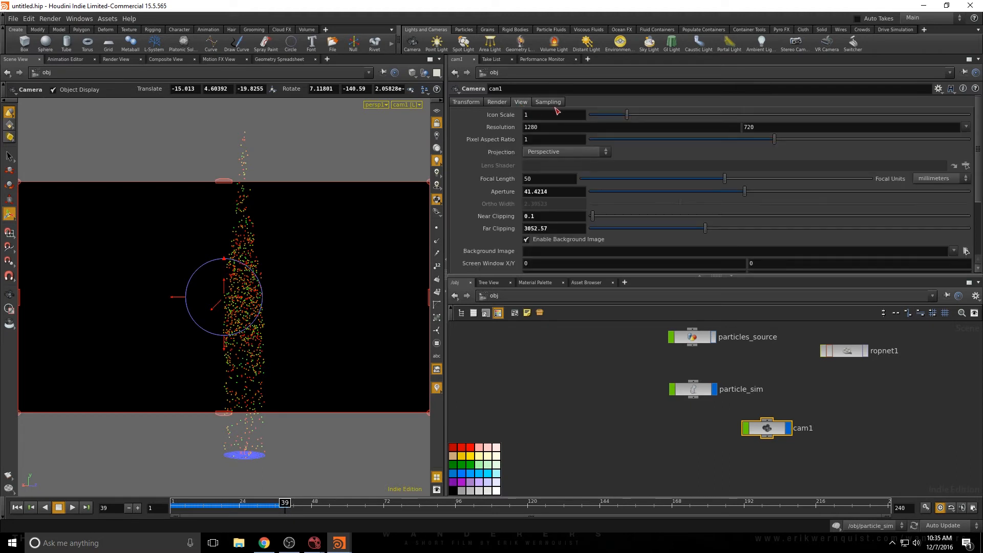
pyautogui.click(549, 126)
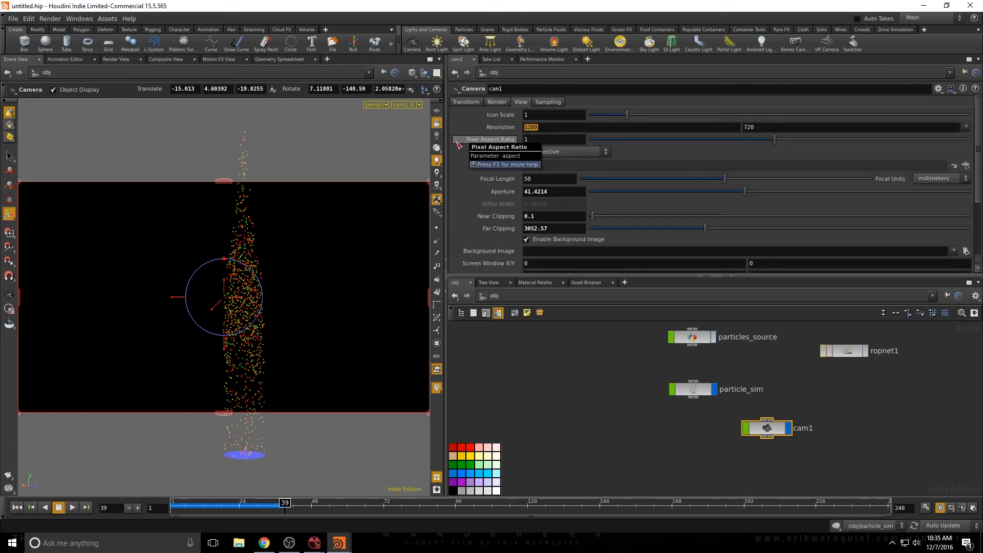
pyautogui.write('1080')
pyautogui.press('Tab')
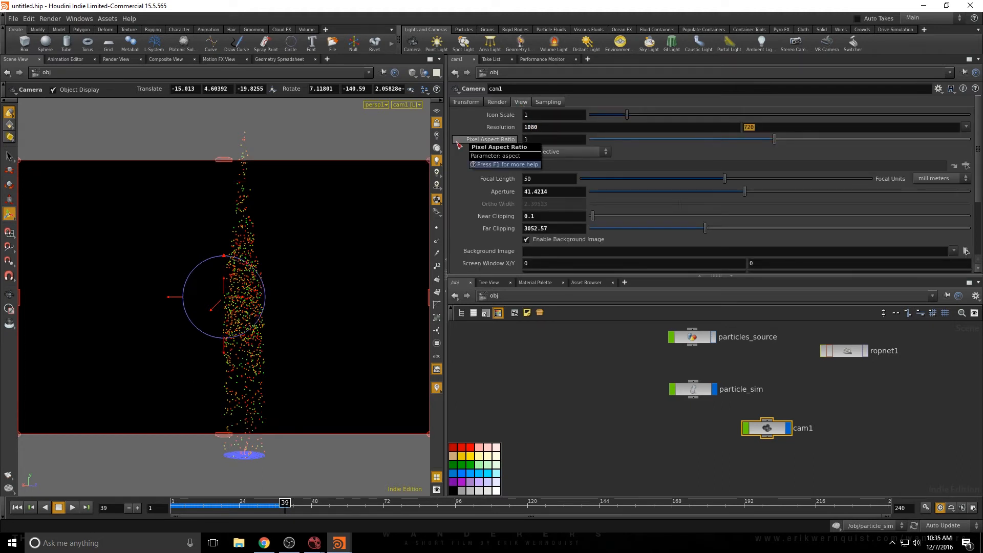
pyautogui.write('1920')
pyautogui.press('Return')
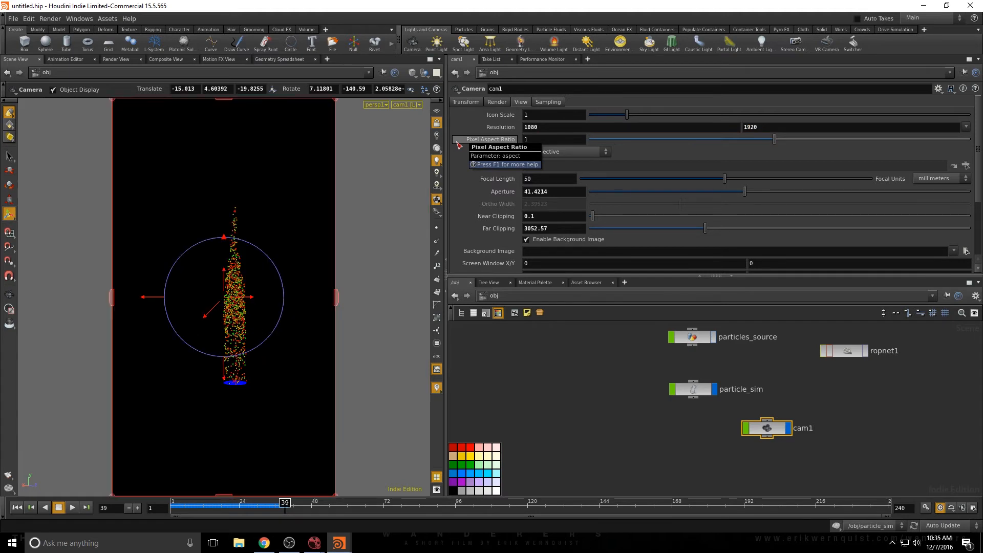
# - Reframe cam1 so the particle column fills the portrait frame, and unlock the camera from the view
pyautogui.press('Escape')
pyautogui.moveTo(250, 262); pyautogui.dragTo(251, 233)
pyautogui.moveTo(251, 233); pyautogui.dragTo(262, 198, button='right')
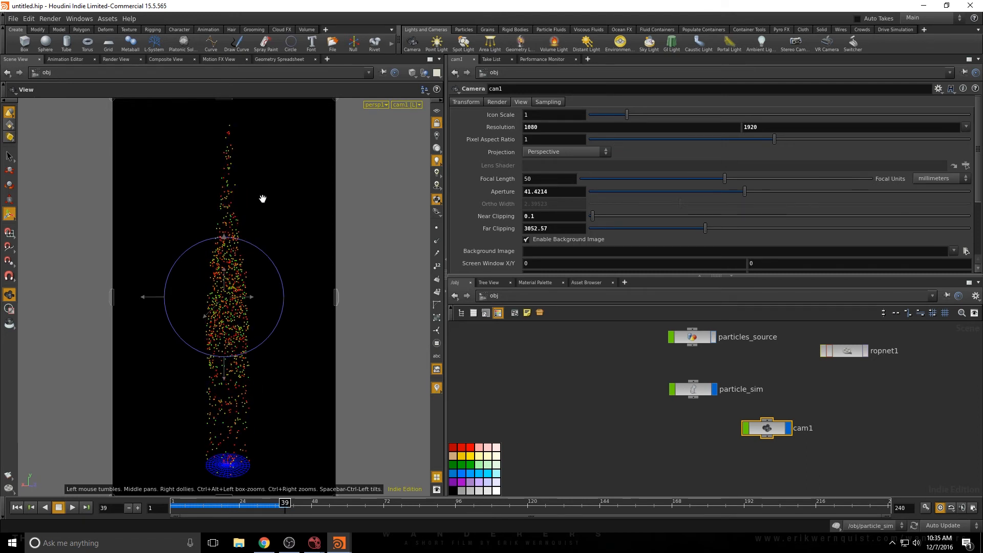
pyautogui.moveTo(262, 198); pyautogui.dragTo(263, 183)
pyautogui.press('Return')
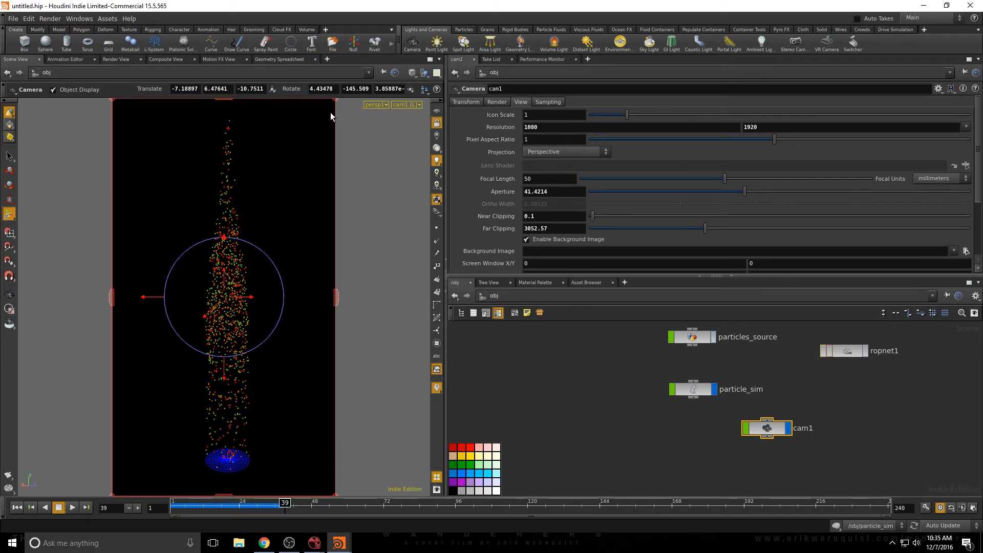
pyautogui.click(436, 123)
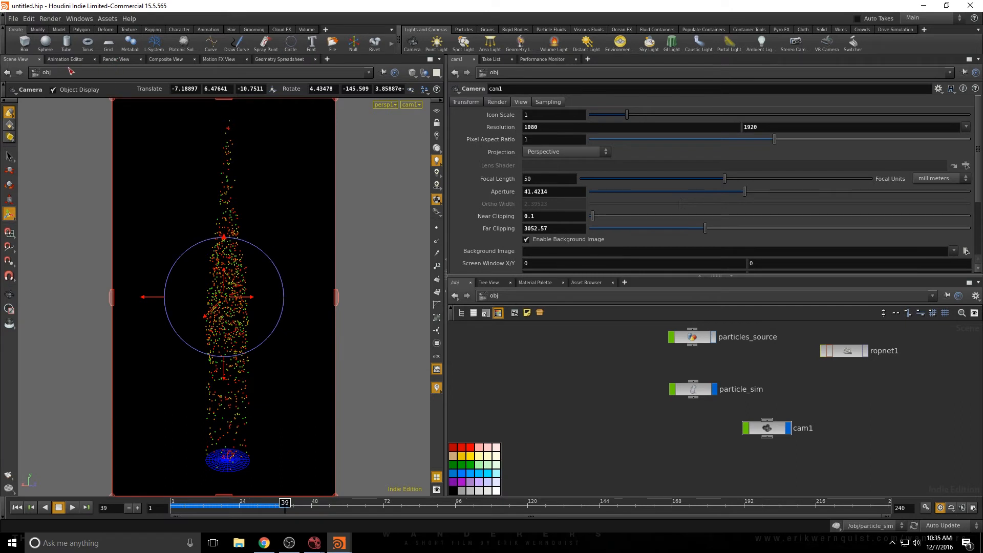
# - Render the scene in the render view through /obj/cam1 with Preview disabled
pyautogui.click(116, 60)
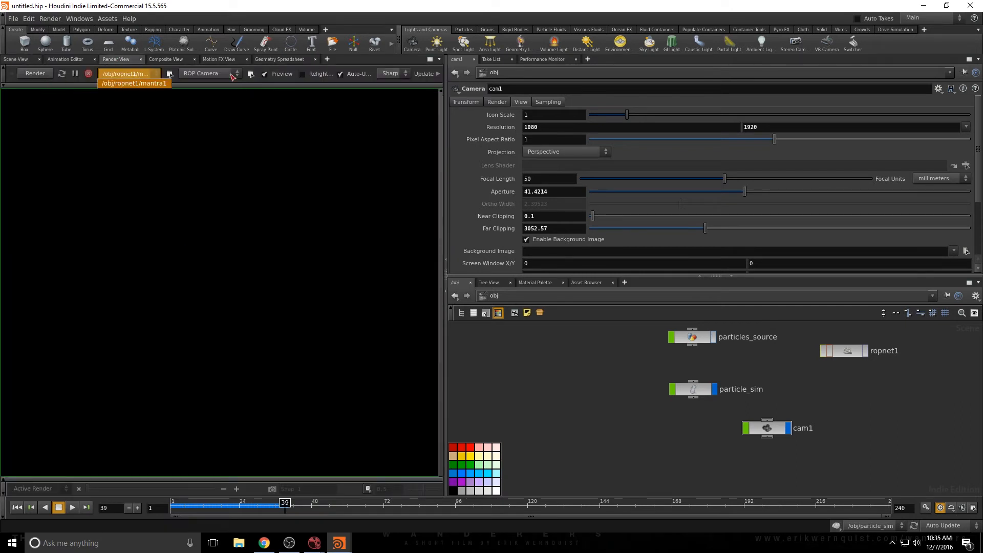
pyautogui.click(213, 74)
pyautogui.click(215, 100)
pyautogui.click(264, 74)
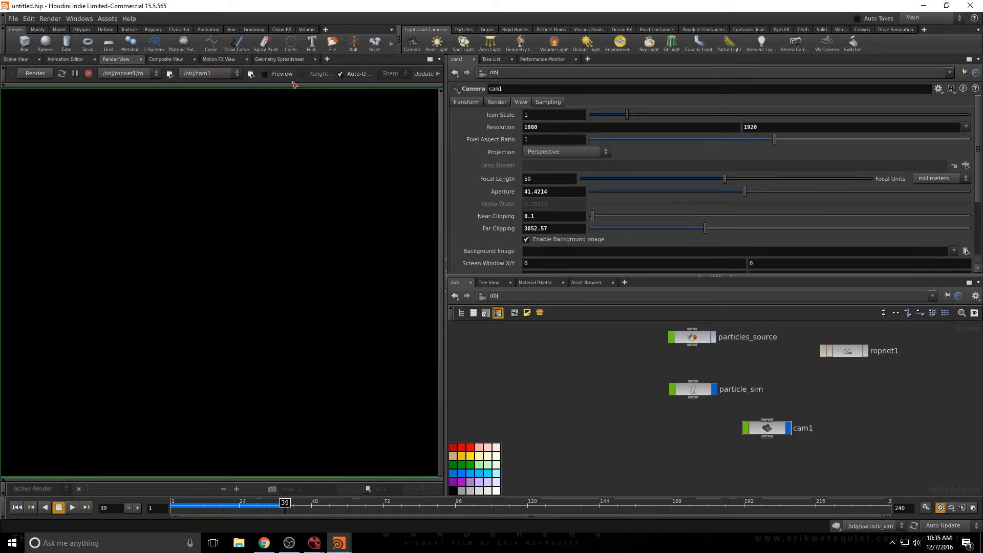
pyautogui.click(35, 76)
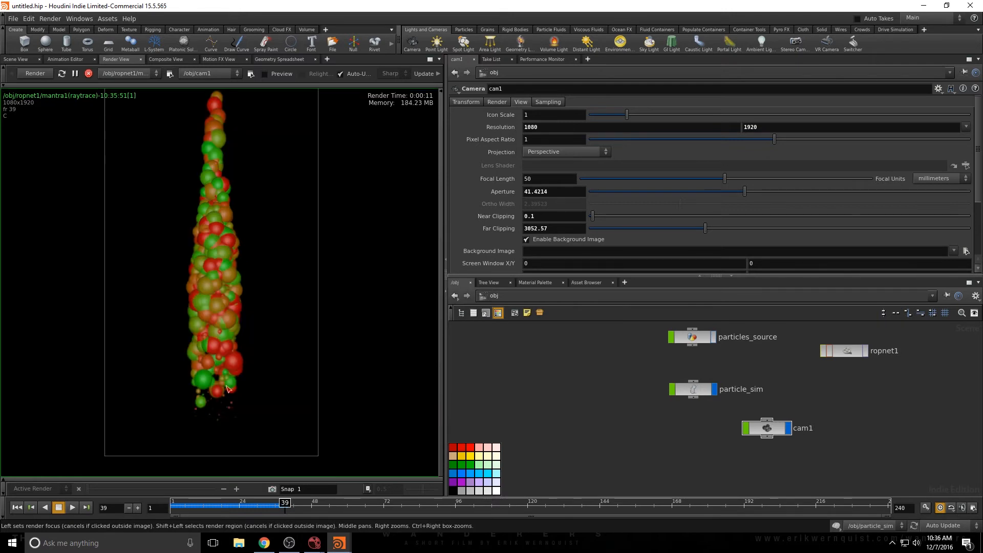
# - Set the constant birth rate of popsource1 inside particle_sim to 20000
pyautogui.doubleClick(692, 388)
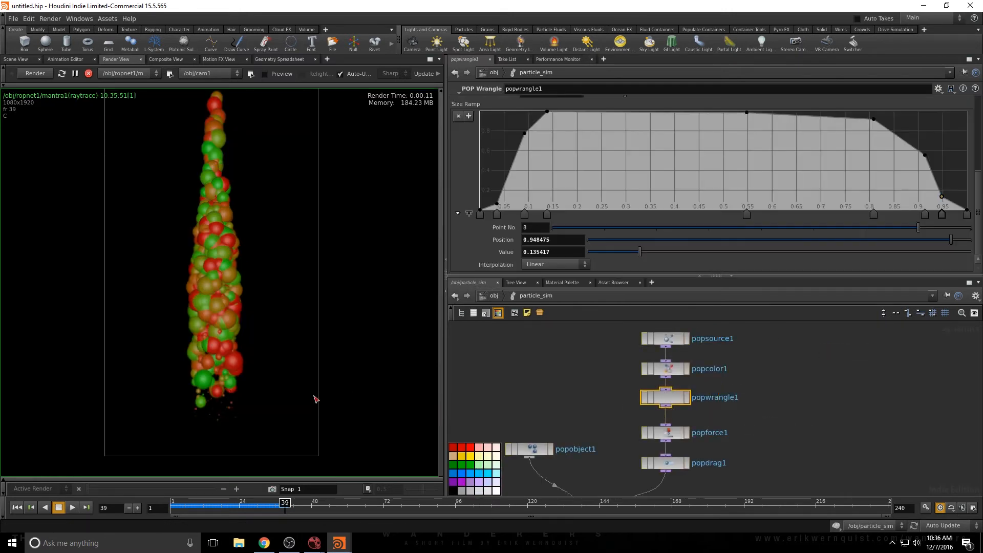
pyautogui.click(640, 352)
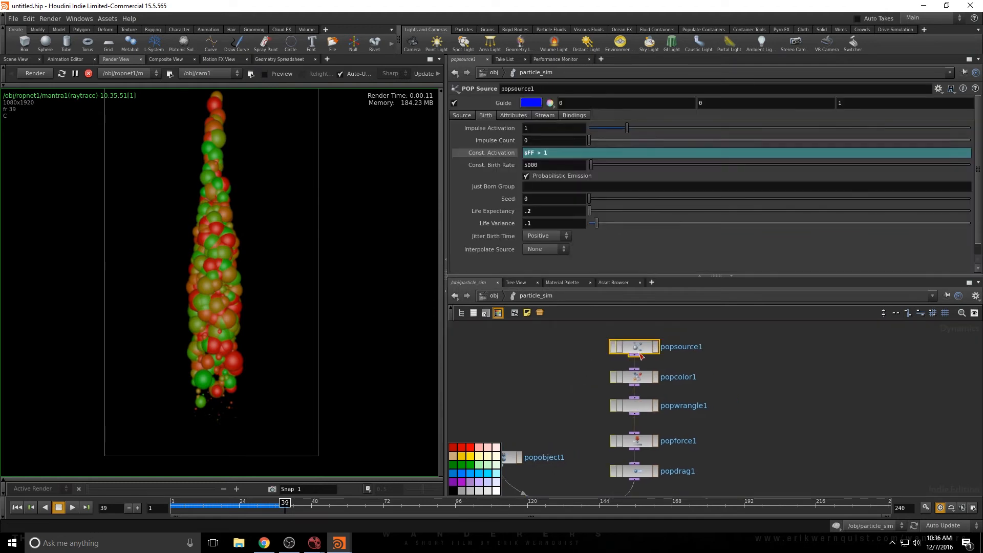
pyautogui.click(462, 118)
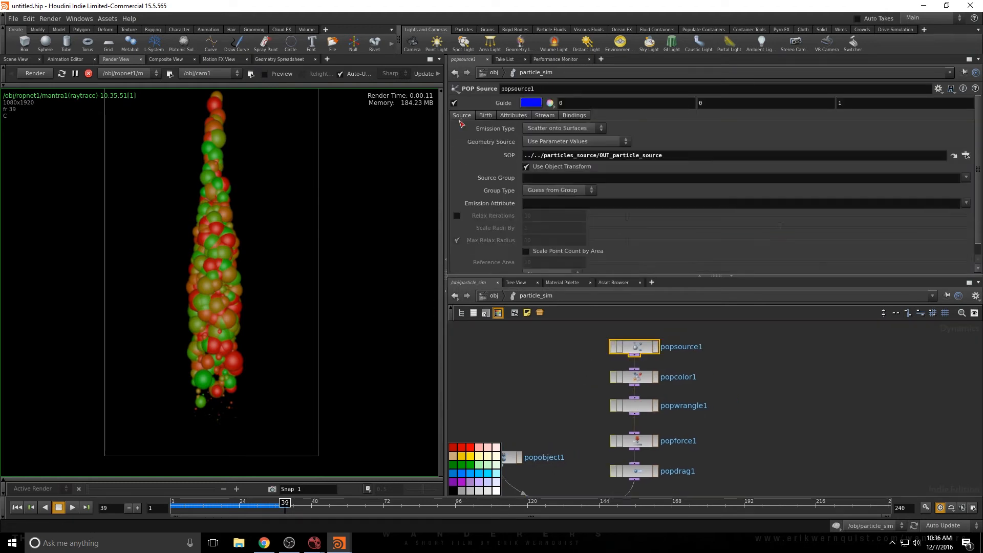
pyautogui.click(491, 117)
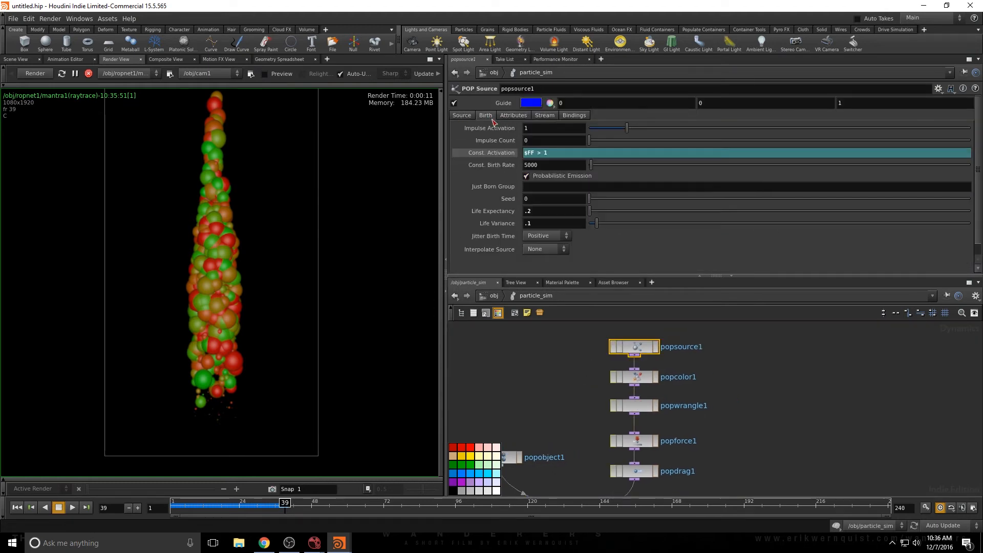
pyautogui.click(527, 164)
pyautogui.press('BackSpace')
pyautogui.press('Left')
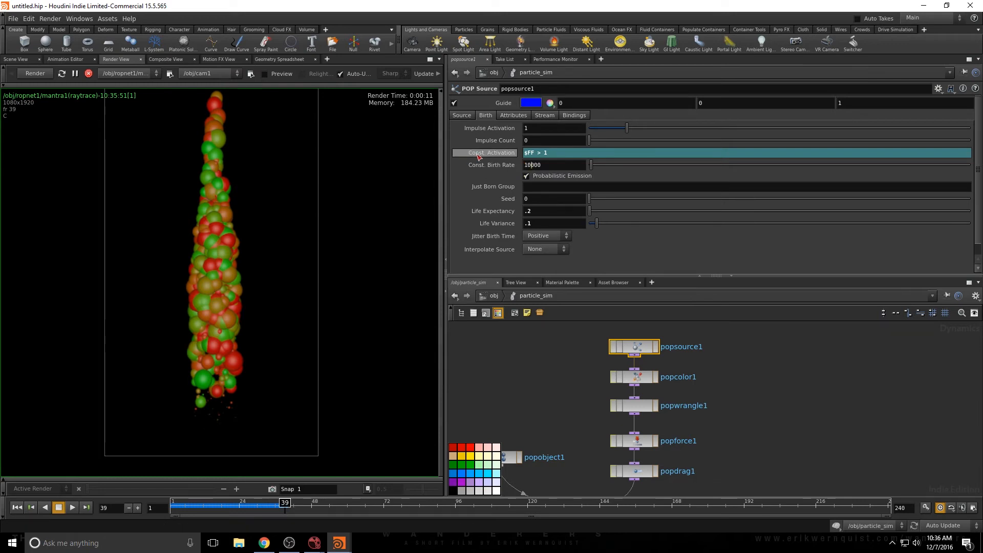
pyautogui.write('2')
pyautogui.click(566, 401)
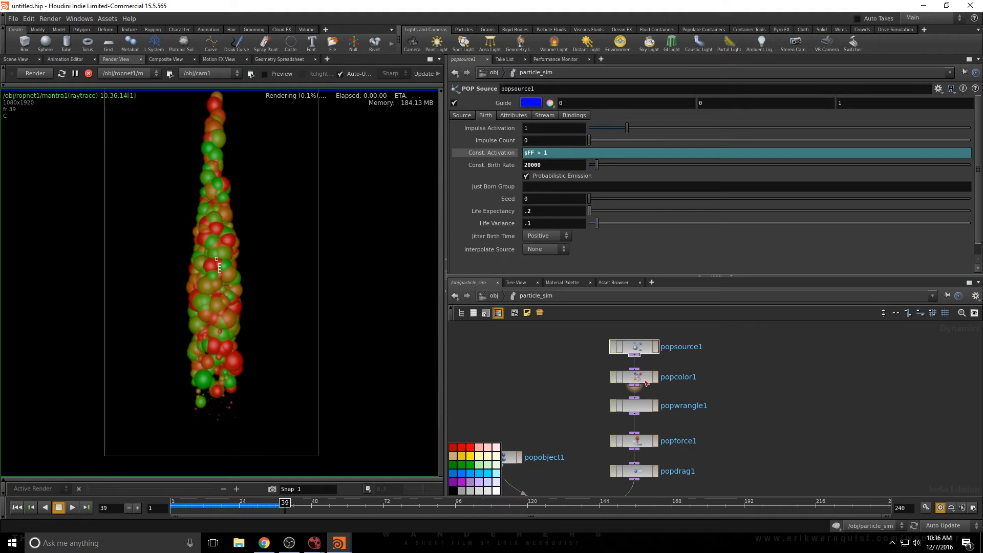
# - Show the parameters of popwrangle1 and render frame 26
pyautogui.click(635, 405)
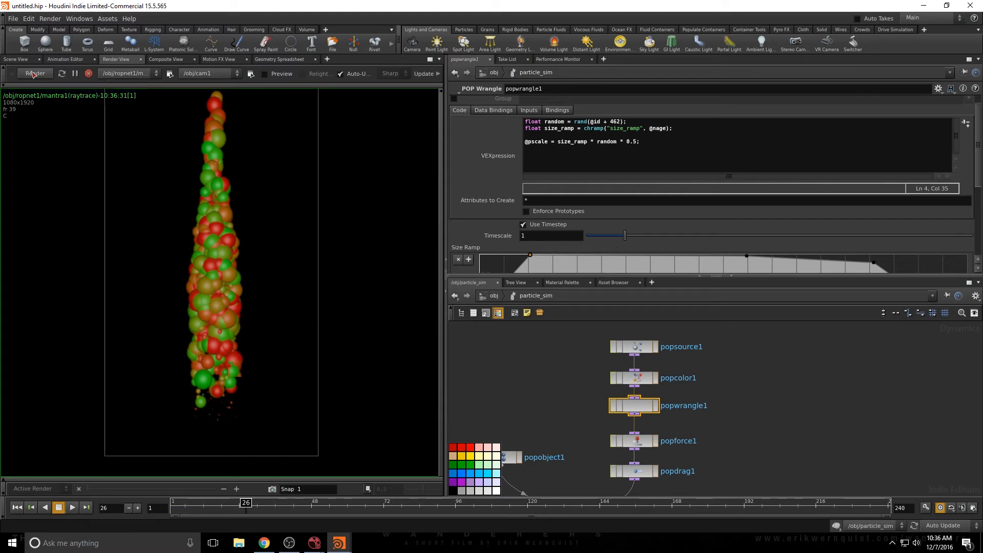
pyautogui.click(34, 73)
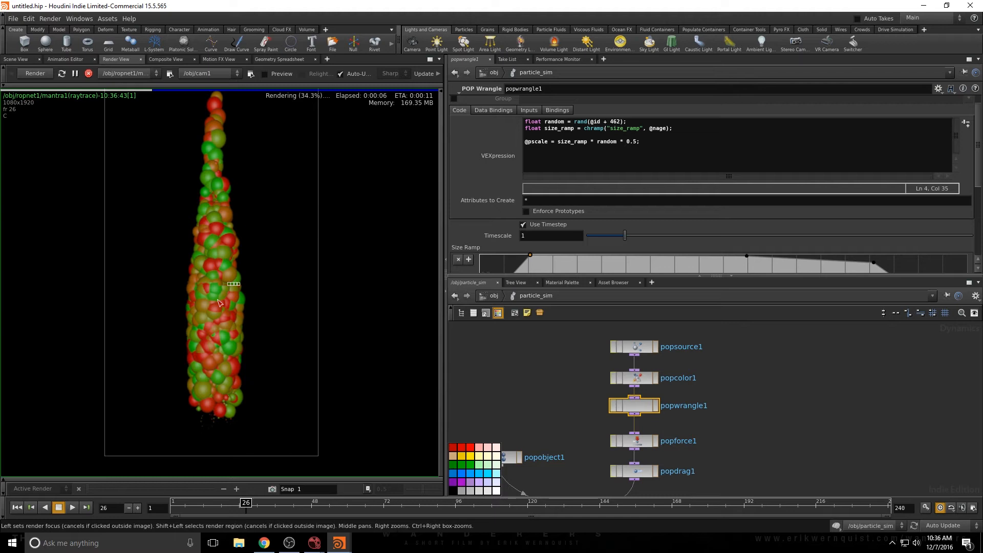
# - Reshape popwrangle1's size ramp with a steeper start peaking at about 0.09 and an earlier falloff after 0.55
pyautogui.scroll(-1, 852, 195)
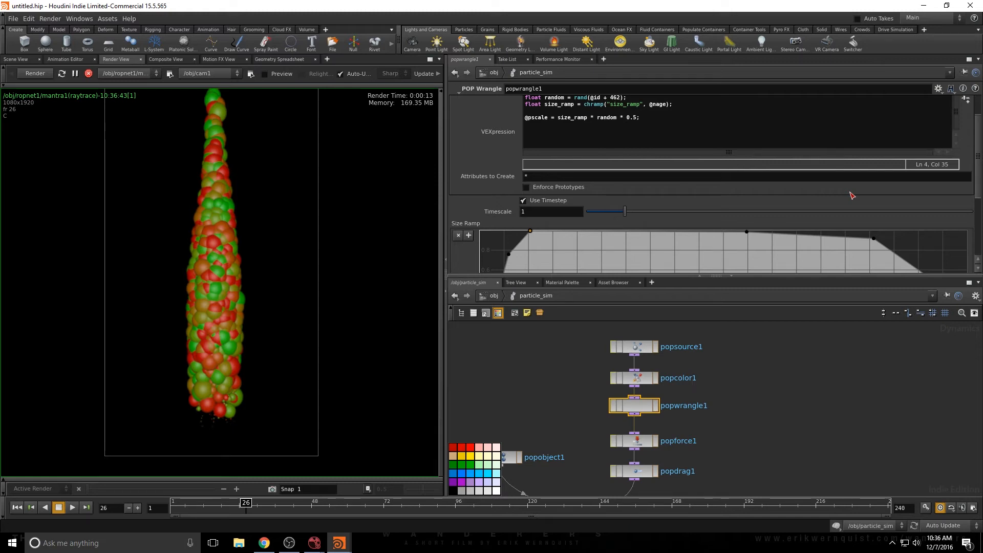
pyautogui.scroll(-3, 851, 195)
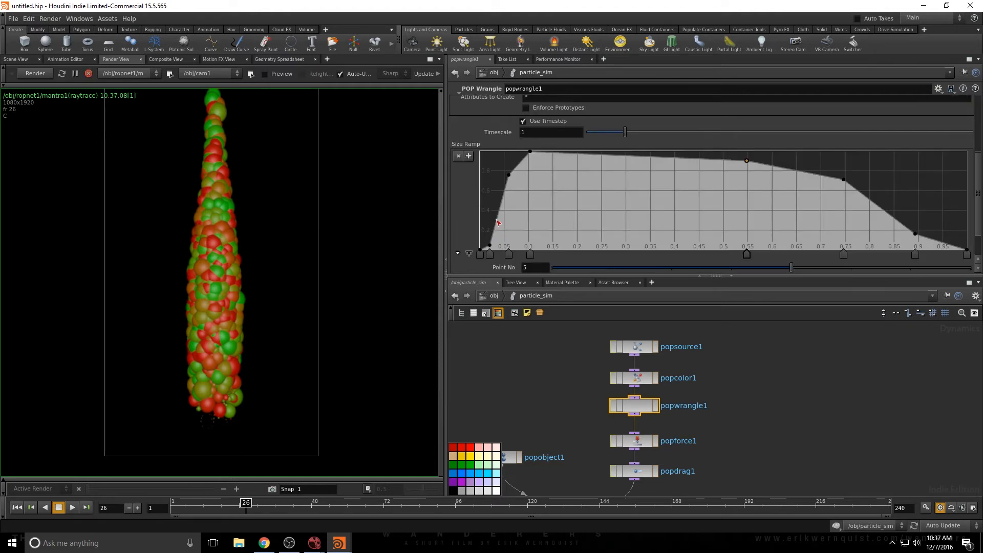
pyautogui.moveTo(489, 245); pyautogui.dragTo(488, 230)
pyautogui.click(529, 153)
pyautogui.moveTo(530, 153); pyautogui.dragTo(524, 151)
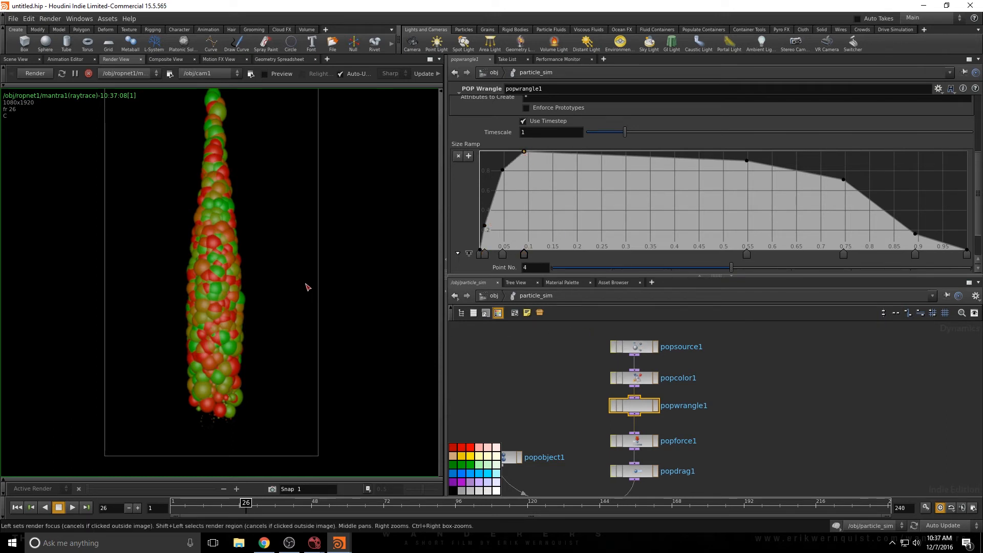
pyautogui.moveTo(266, 253); pyautogui.dragTo(259, 275, button='middle')
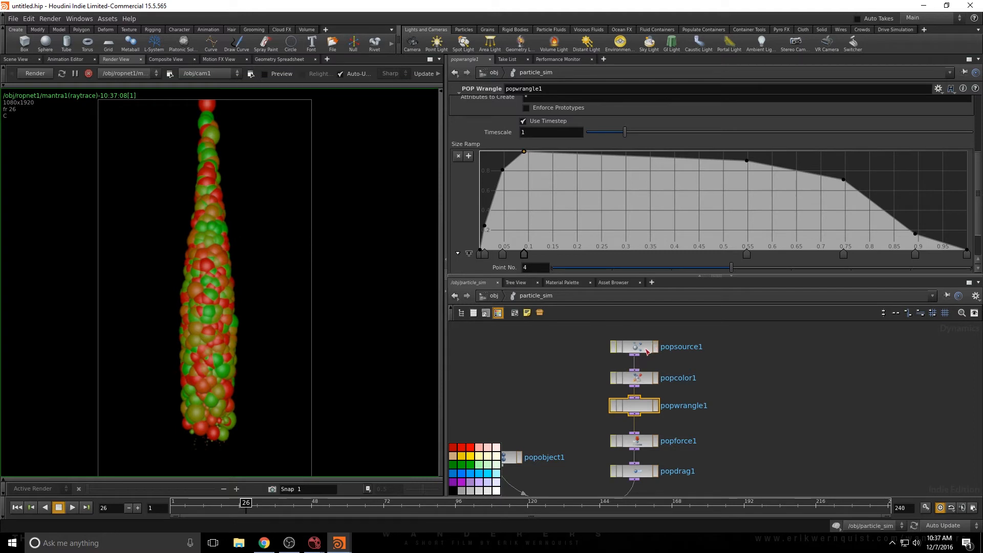
pyautogui.scroll(5, 573, 118)
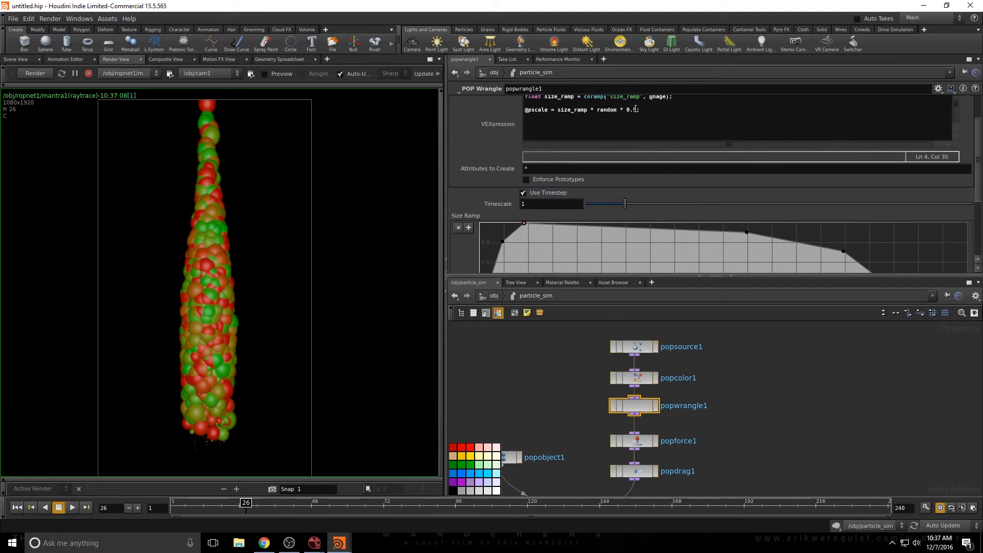
pyautogui.press('BackSpace')
pyautogui.write('35')
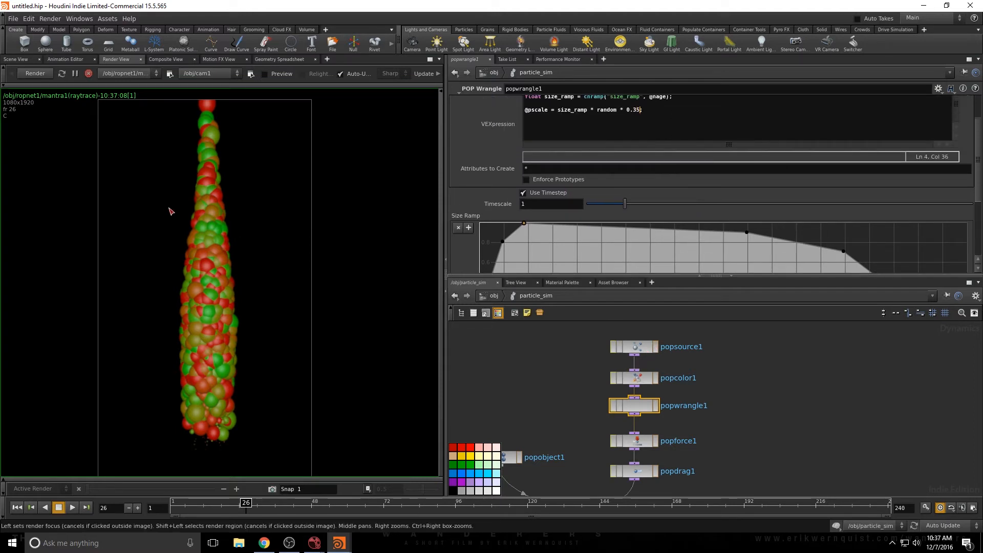
# - Return to frame 1 and set popsource1's constant birth rate to 30000
pyautogui.click(17, 506)
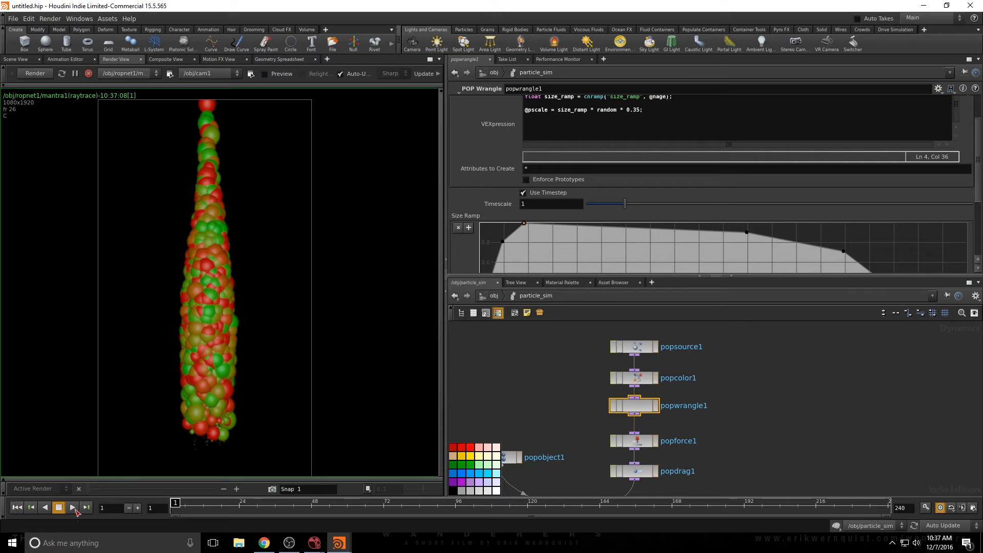
pyautogui.click(646, 349)
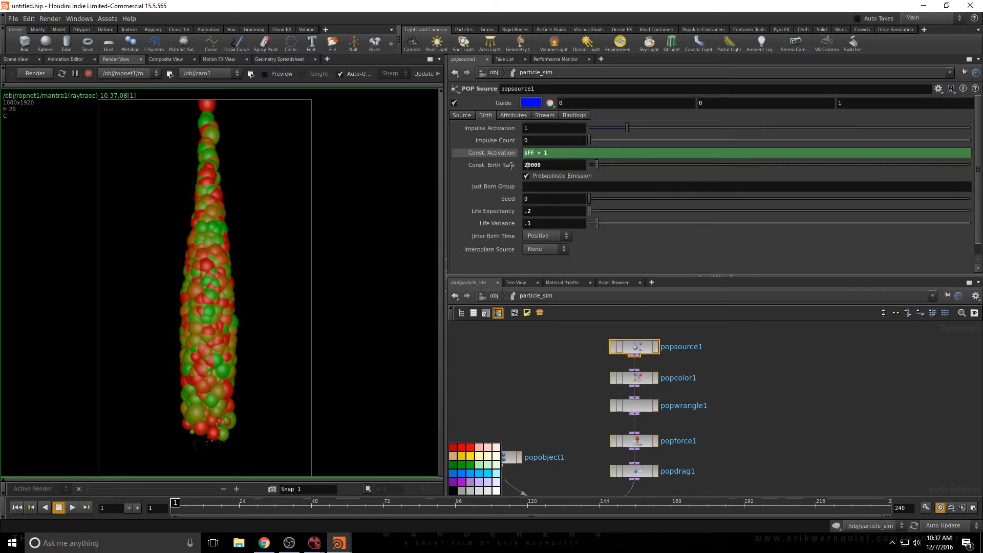
pyautogui.moveTo(510, 166); pyautogui.dragTo(345, 195)
pyautogui.write('3')
pyautogui.press('Return')
# - Play the simulation through to frame 20 and render that frame through cam1
pyautogui.click(16, 58)
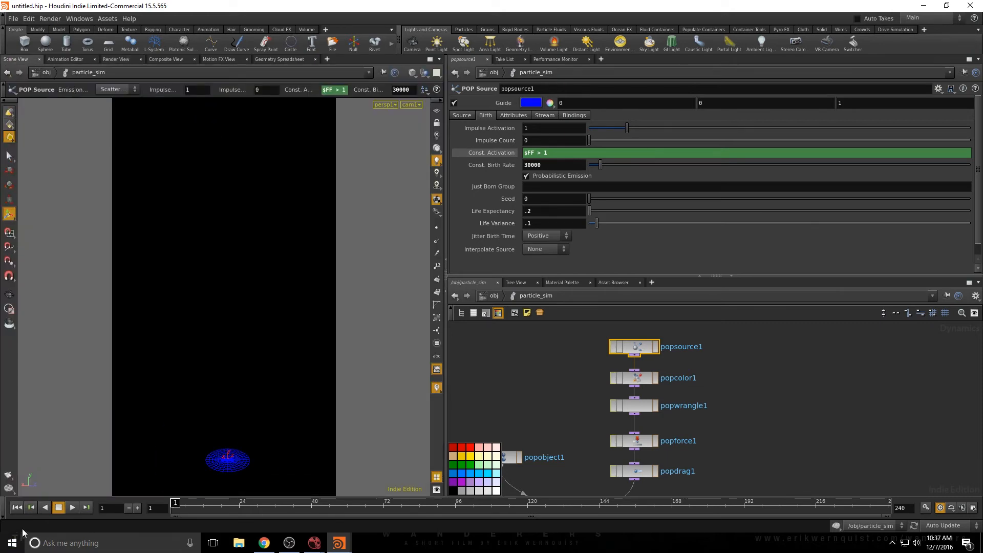
pyautogui.click(72, 507)
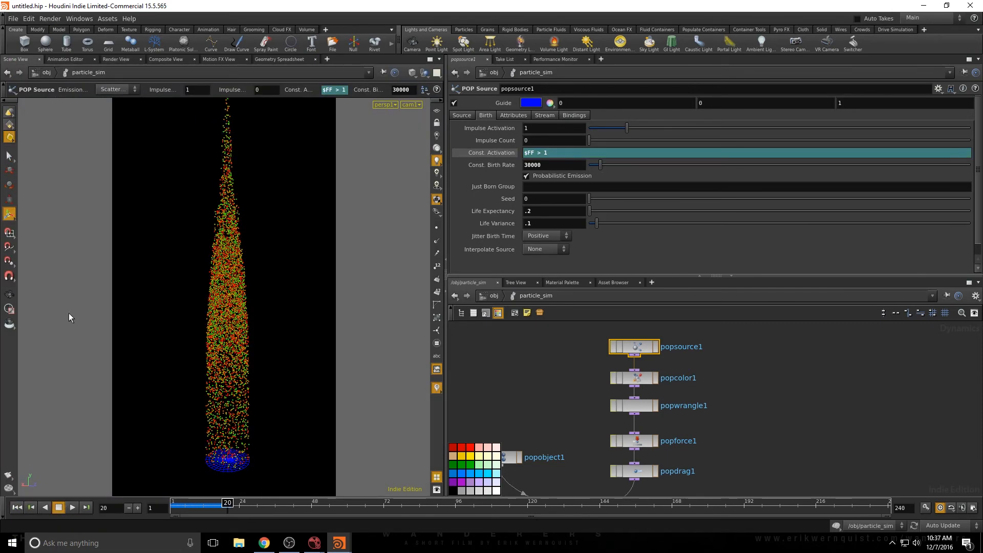
pyautogui.click(116, 59)
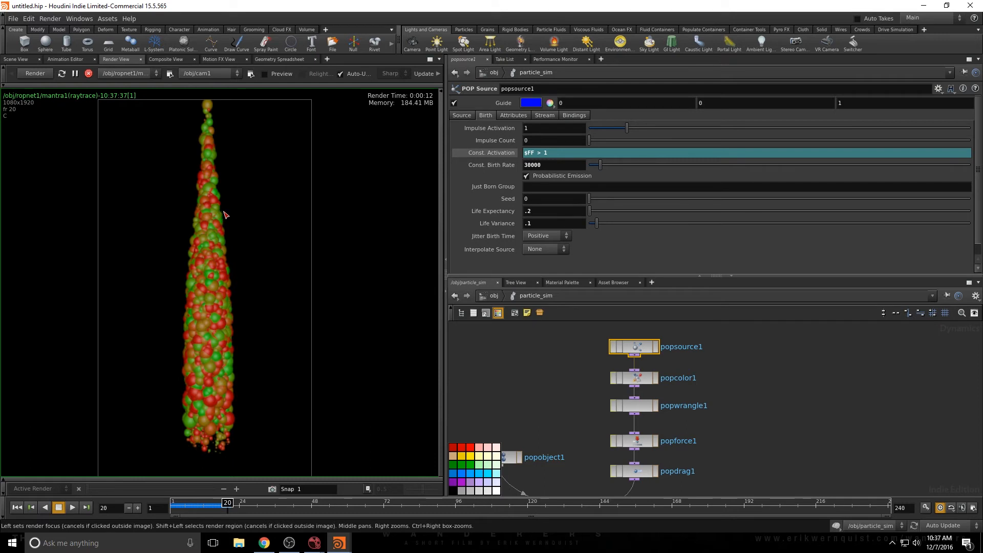
# - Lock cam1 to the view, reframe it so the whole particle column fits in the shot, and unlock it again
pyautogui.click(10, 58)
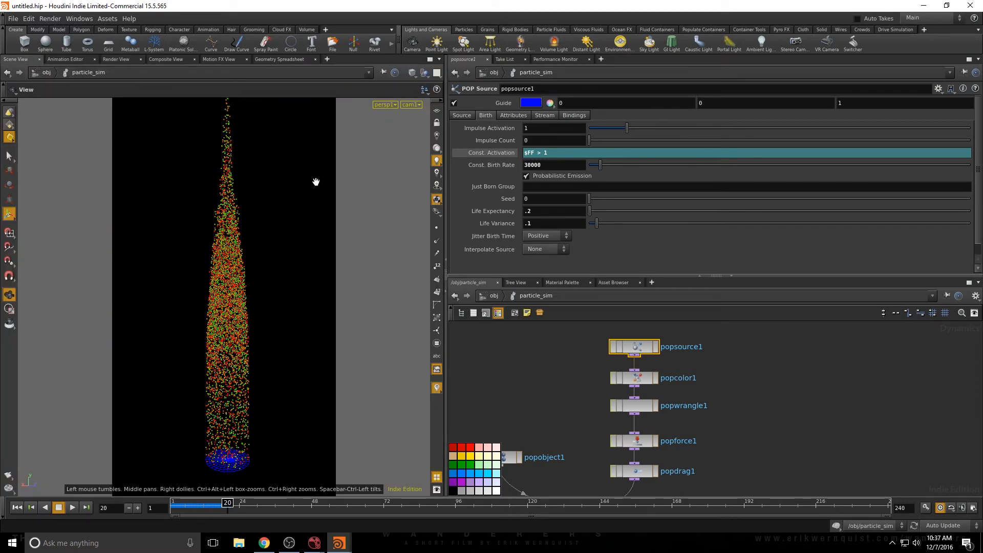
pyautogui.click(436, 122)
pyautogui.moveTo(312, 164); pyautogui.dragTo(312, 167, button='middle')
pyautogui.moveTo(312, 167); pyautogui.dragTo(312, 177, button='right')
pyautogui.moveTo(313, 177); pyautogui.dragTo(315, 181, button='middle')
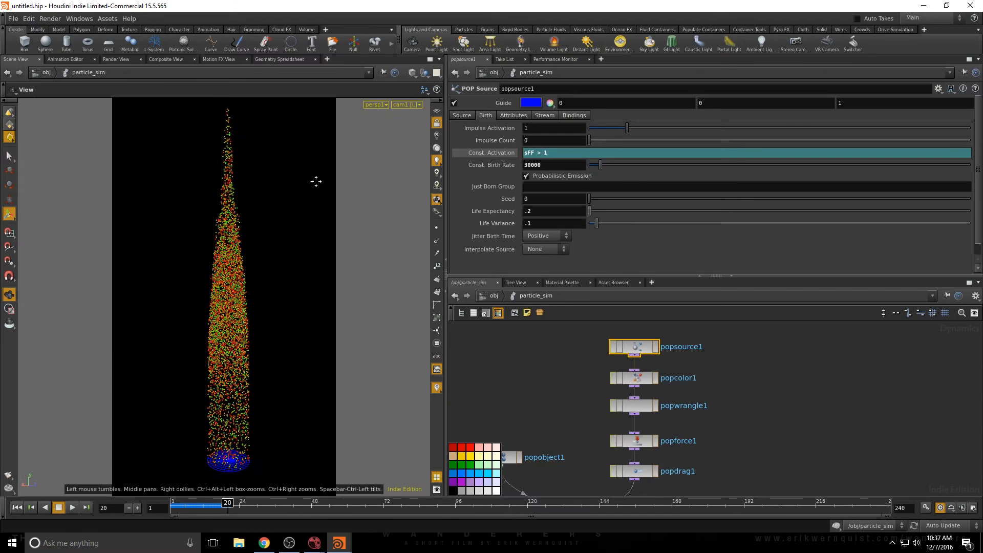
pyautogui.click(437, 122)
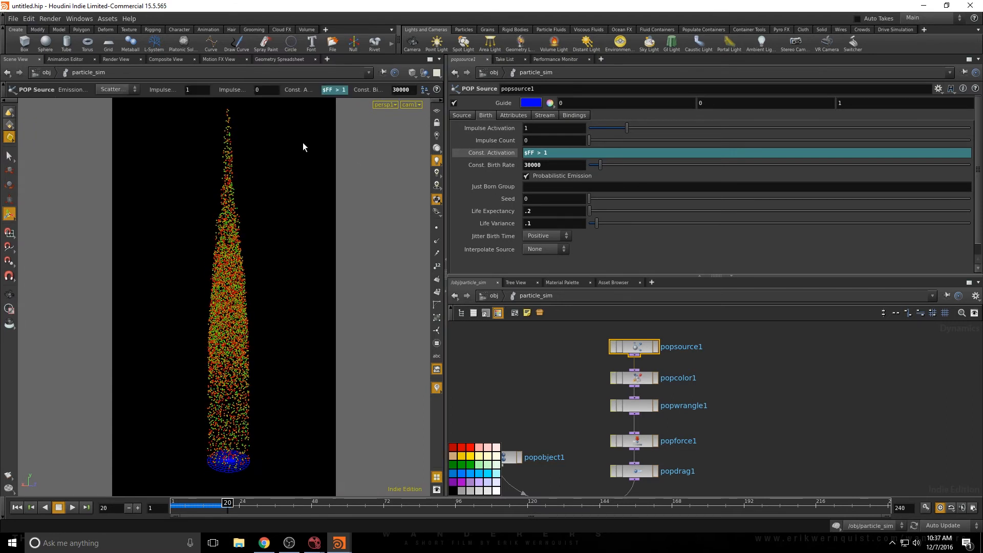
# - At the object level, move cam1 below ropnet1 and turn off the display of particle_sim
pyautogui.click(576, 363)
pyautogui.scroll(-2, 547, 394)
pyautogui.moveTo(547, 394); pyautogui.dragTo(586, 322, button='middle')
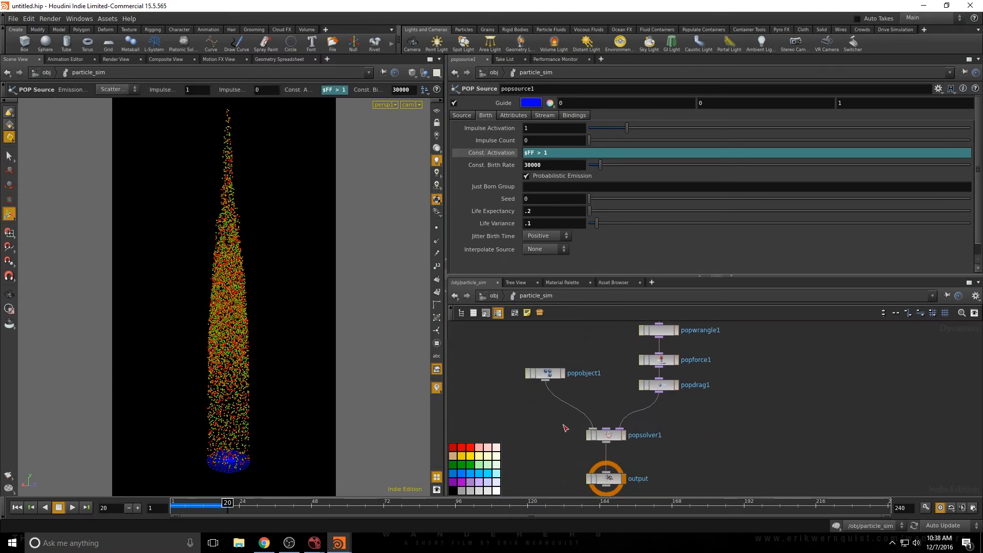
pyautogui.click(494, 295)
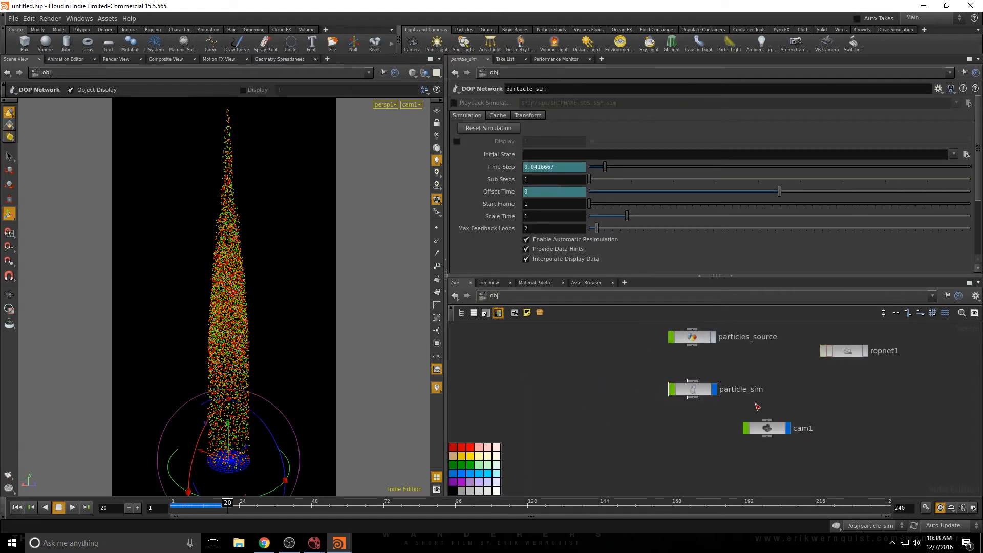
pyautogui.moveTo(766, 427); pyautogui.dragTo(844, 383)
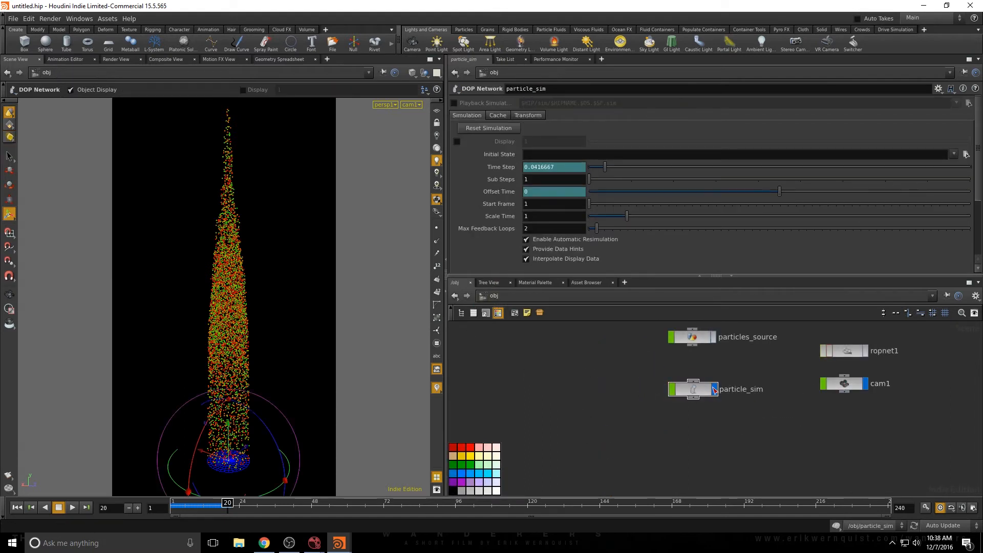
pyautogui.click(714, 389)
pyautogui.moveTo(701, 394); pyautogui.dragTo(701, 378)
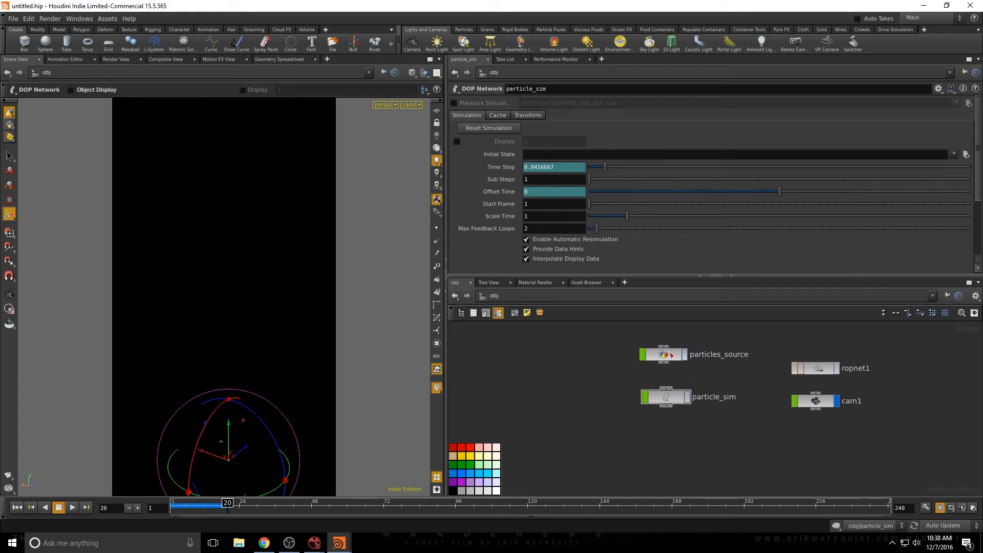
# - Inside particles_source, insert a Trail node between fuse1 and IN_GEO and set its result type to Compute Velocity
pyautogui.click(668, 355)
pyautogui.doubleClick(668, 354)
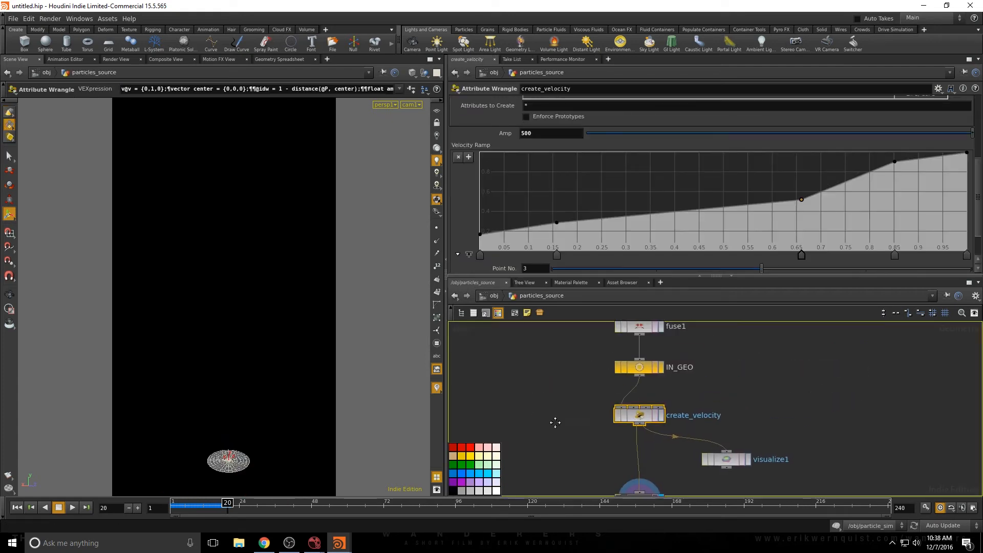
pyautogui.moveTo(567, 332); pyautogui.dragTo(685, 420)
pyautogui.moveTo(619, 393); pyautogui.dragTo(618, 364)
pyautogui.click(568, 375)
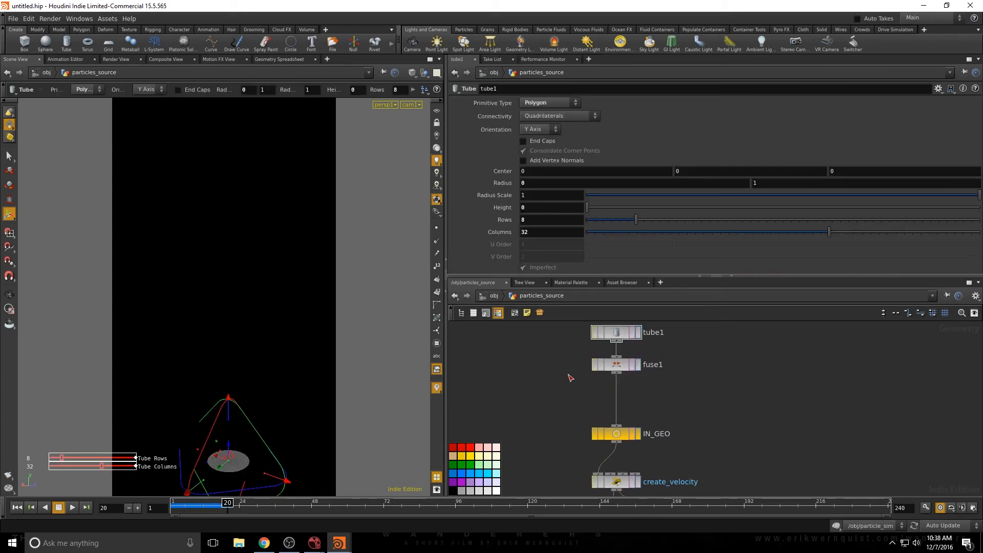
pyautogui.press('Tab')
pyautogui.write('trail')
pyautogui.press('Return')
pyautogui.click(620, 400)
pyautogui.click(565, 104)
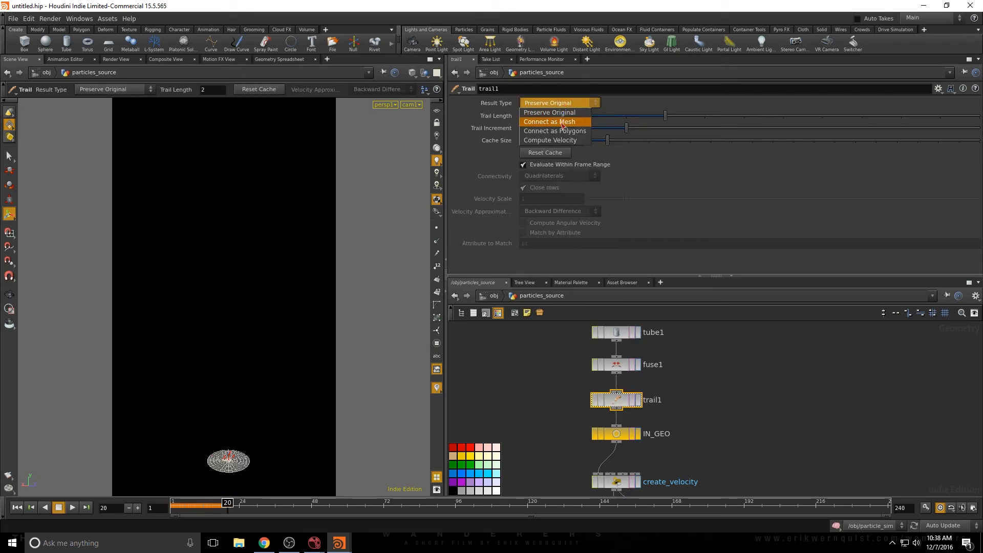
pyautogui.click(555, 141)
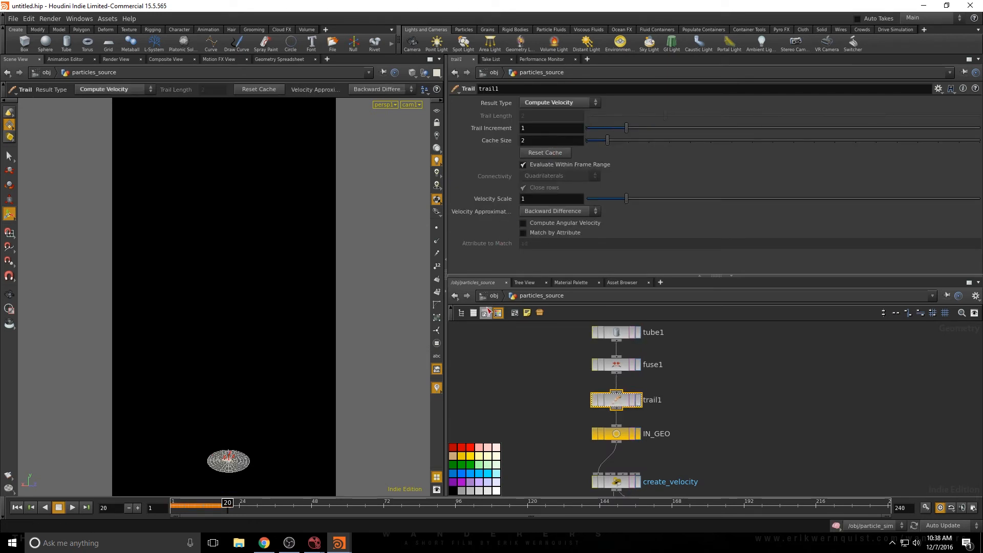
# - At the object level, add a Geometry object below particle_sim and name it particle_export
pyautogui.press('u')
pyautogui.press('Tab')
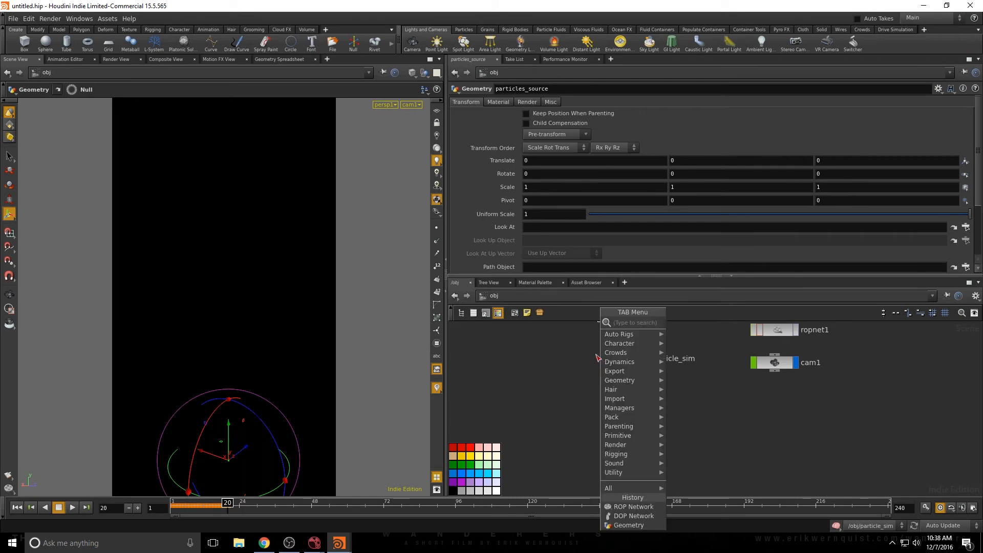
pyautogui.write('geo')
pyautogui.press('Return')
pyautogui.click(595, 353)
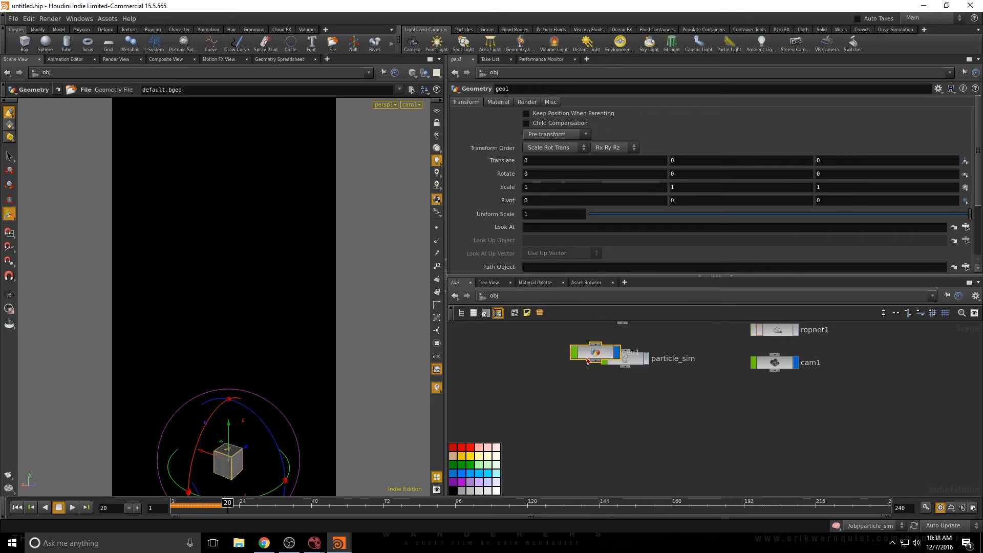
pyautogui.moveTo(602, 358); pyautogui.dragTo(627, 403)
pyautogui.doubleClick(656, 403)
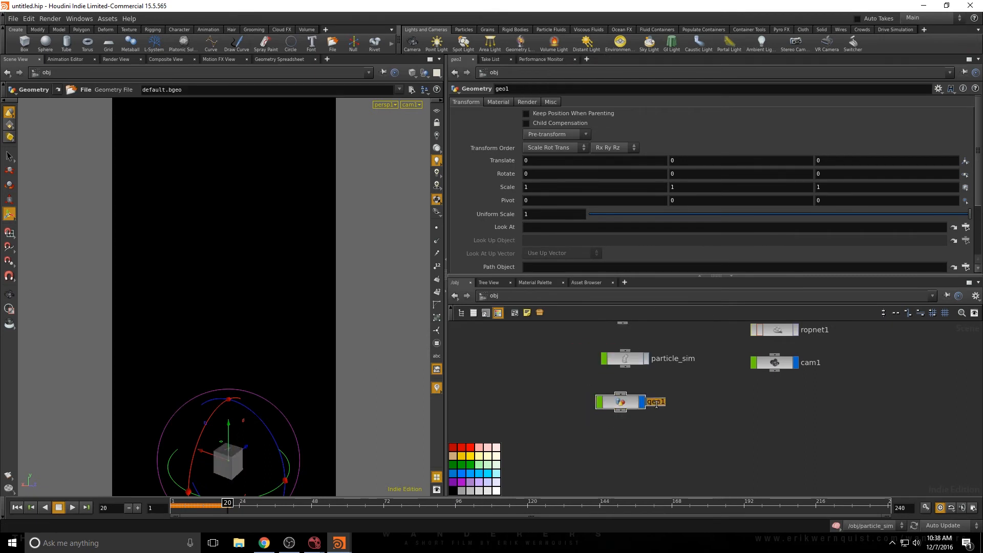
pyautogui.write('particle_export')
pyautogui.press('Return')
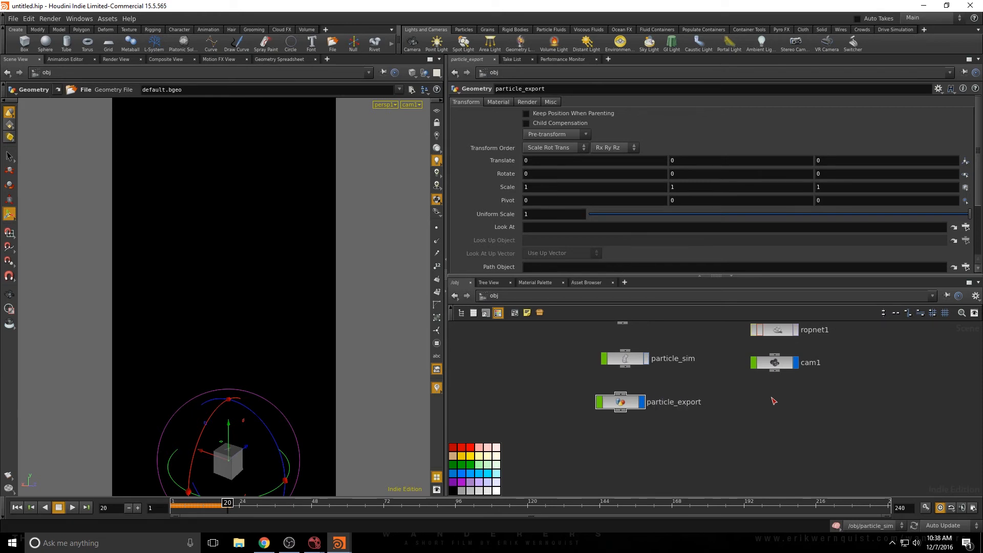
# - Inside particle_export, replace the default file1 node with a Dop I/O node
pyautogui.doubleClick(633, 404)
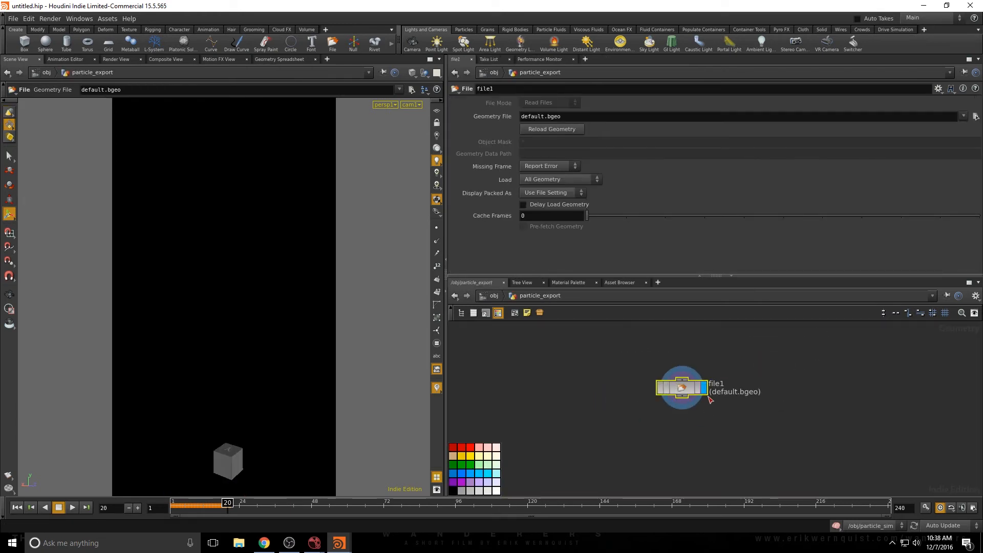
pyautogui.press('Delete')
pyautogui.press('Tab')
pyautogui.write('dop')
pyautogui.press('Return')
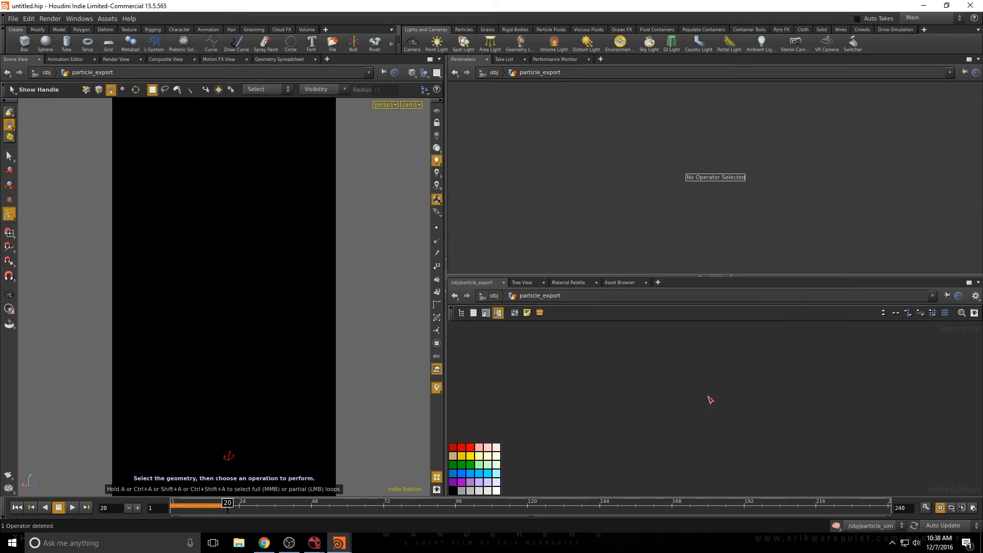
pyautogui.click(709, 397)
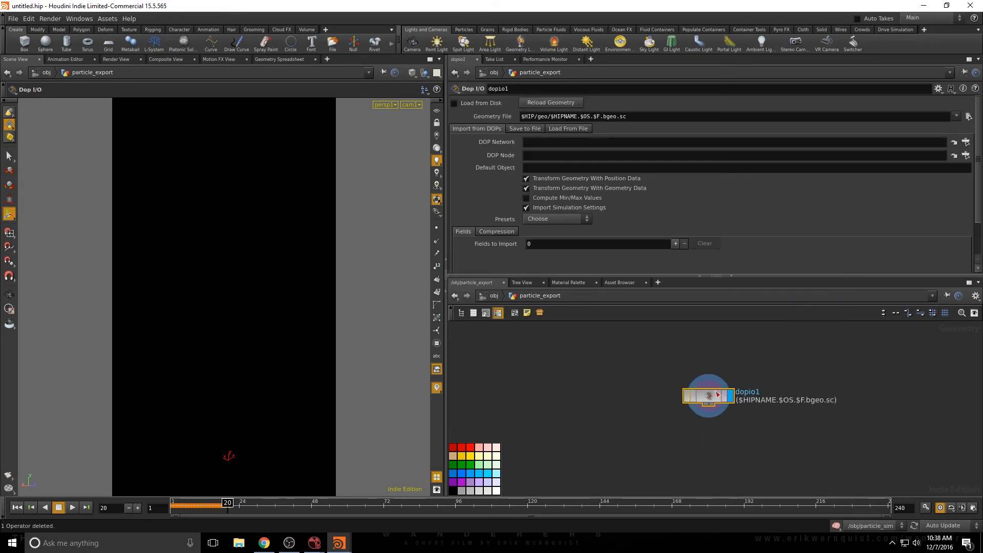
# - Point dopio1 to the particle_sim DOP network and its popobject1 node, and apply the Particles preset
pyautogui.click(965, 142)
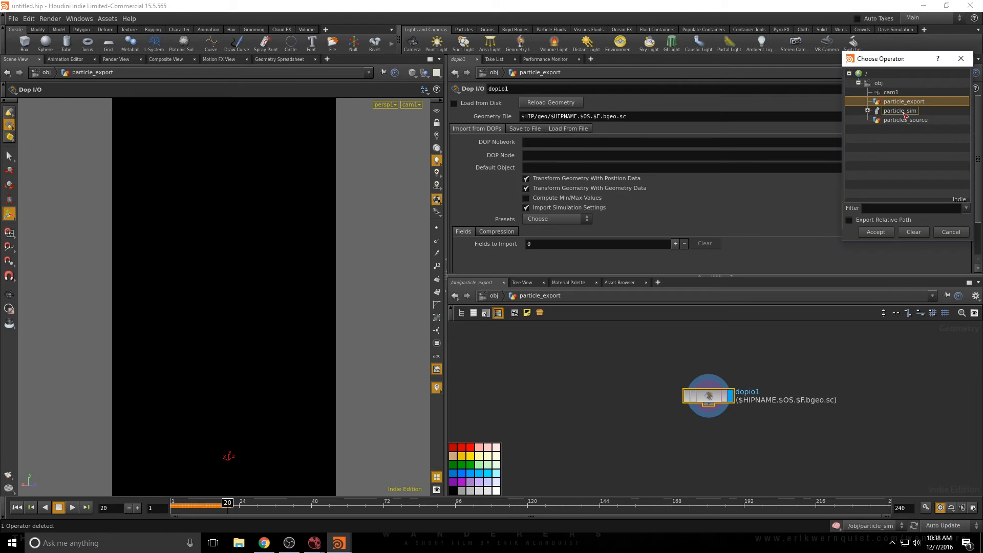
pyautogui.click(879, 112)
pyautogui.click(871, 231)
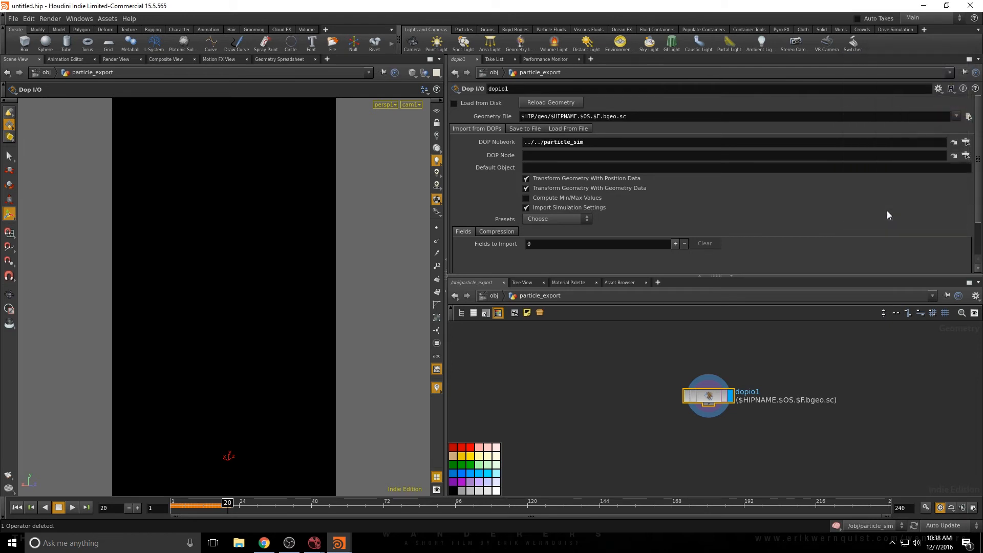
pyautogui.click(966, 155)
pyautogui.click(868, 129)
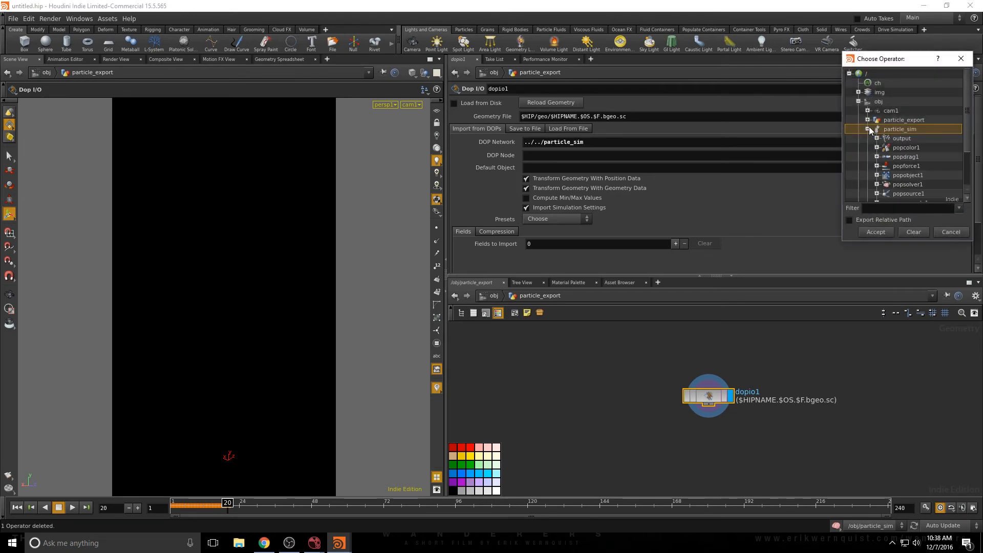
pyautogui.click(904, 174)
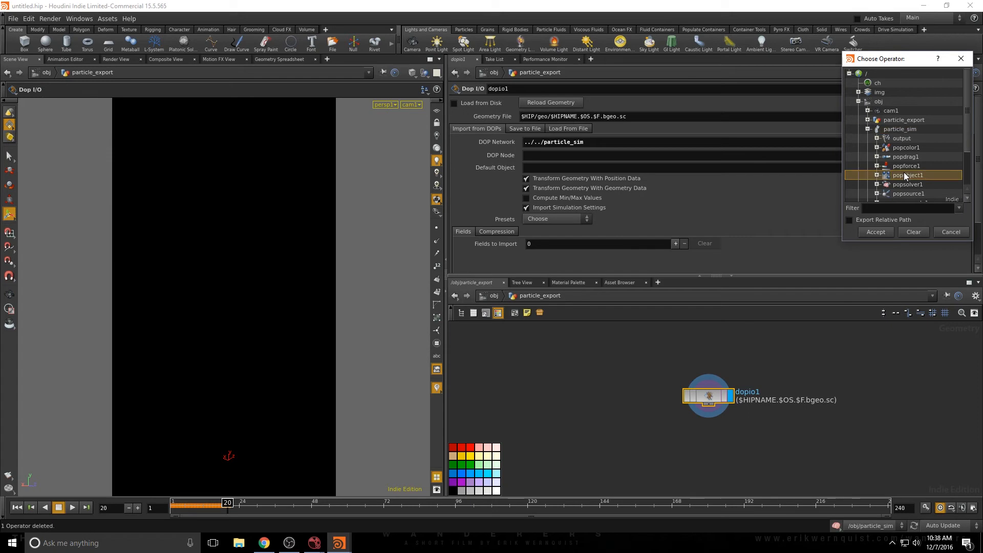
pyautogui.click(874, 232)
pyautogui.click(546, 219)
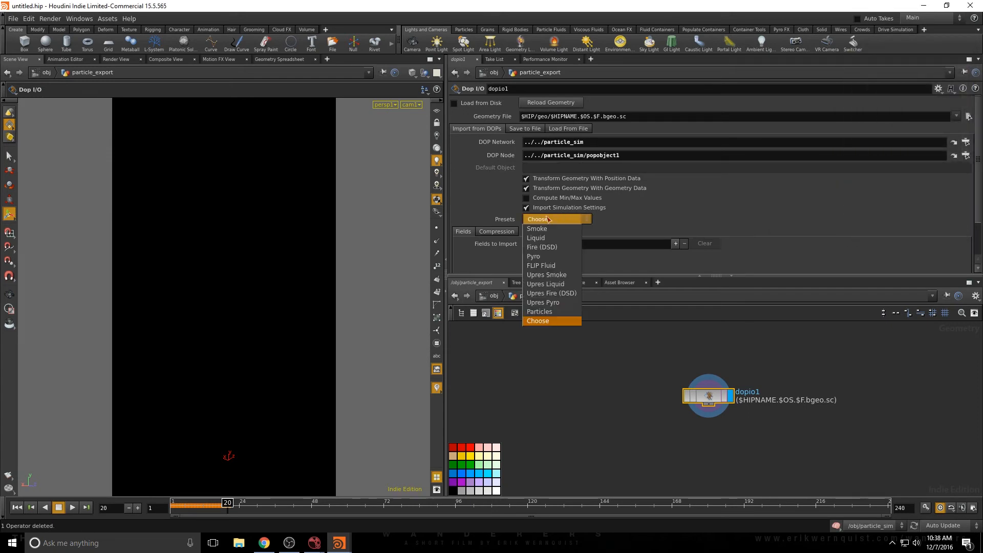
pyautogui.click(561, 313)
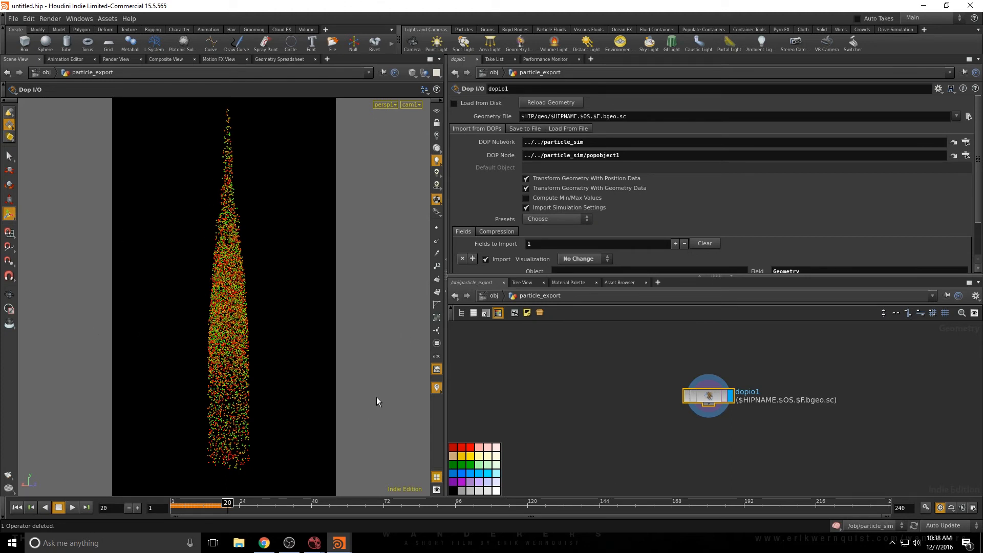
# - Add a Null node below dopio1 and connect it to dopio1's output
pyautogui.moveTo(667, 413); pyautogui.dragTo(610, 371, button='middle')
pyautogui.click(614, 400)
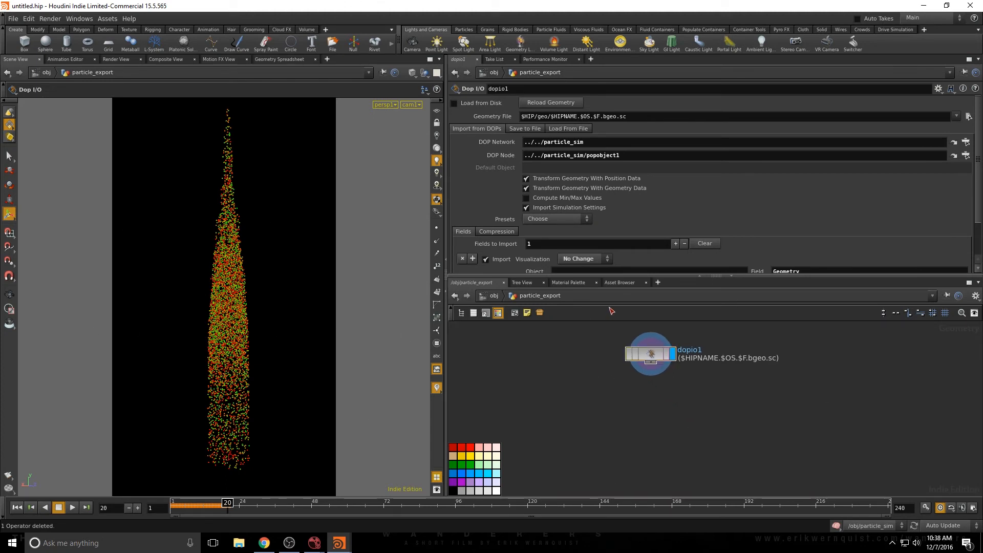
pyautogui.press('Tab')
pyautogui.write('null')
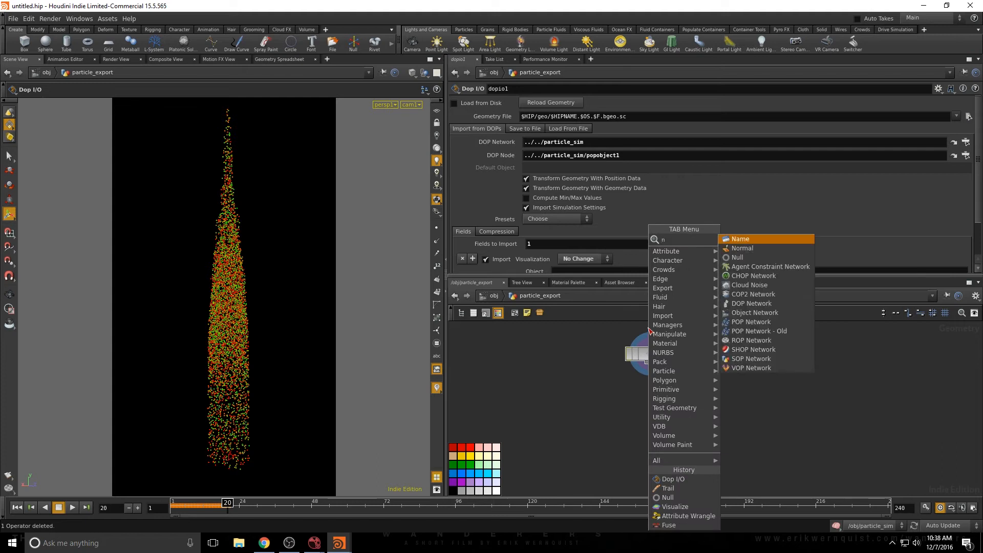
pyautogui.press('Return')
pyautogui.click(678, 426)
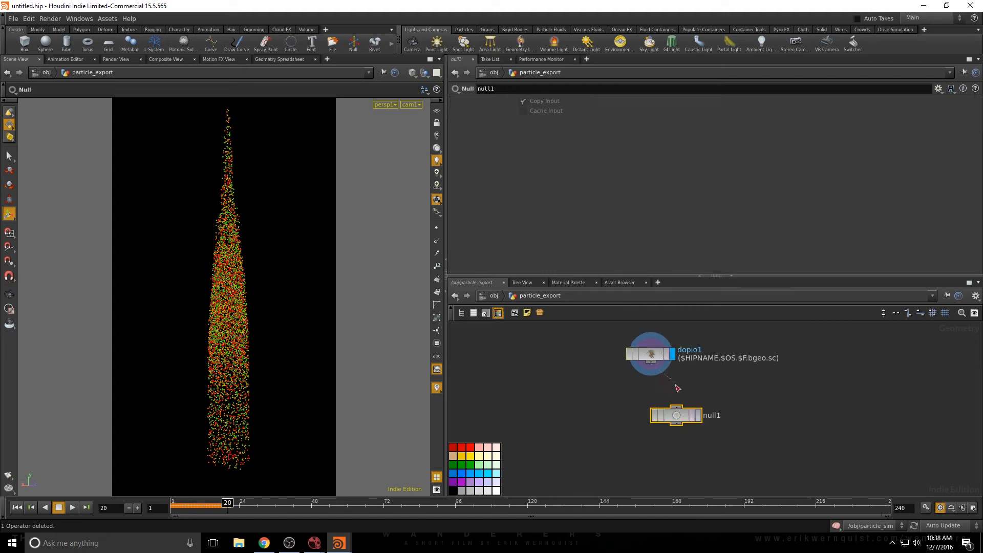
pyautogui.moveTo(676, 418); pyautogui.dragTo(651, 422)
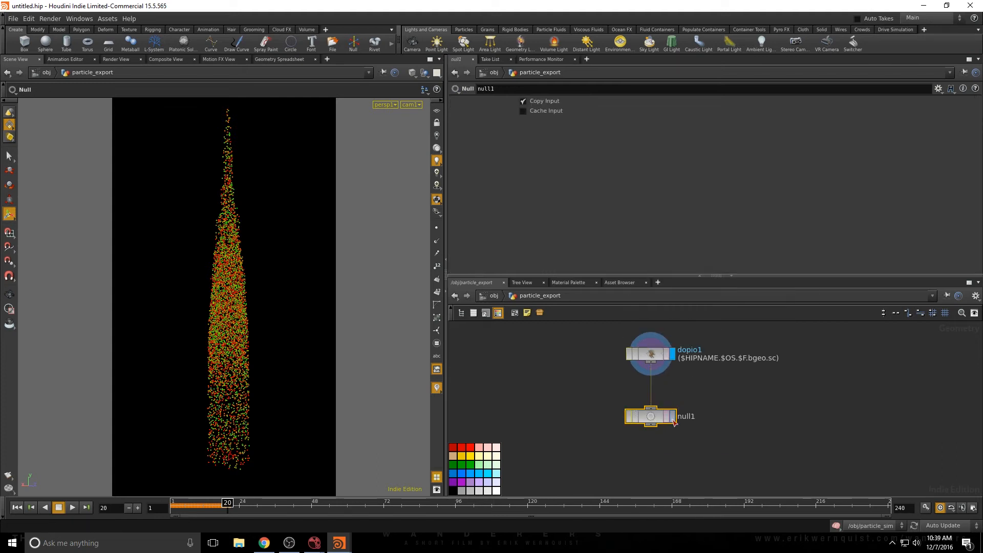
# - Set the display flag on the null node and rename it OUT_pARTICLES
pyautogui.click(673, 416)
pyautogui.write('OUT')
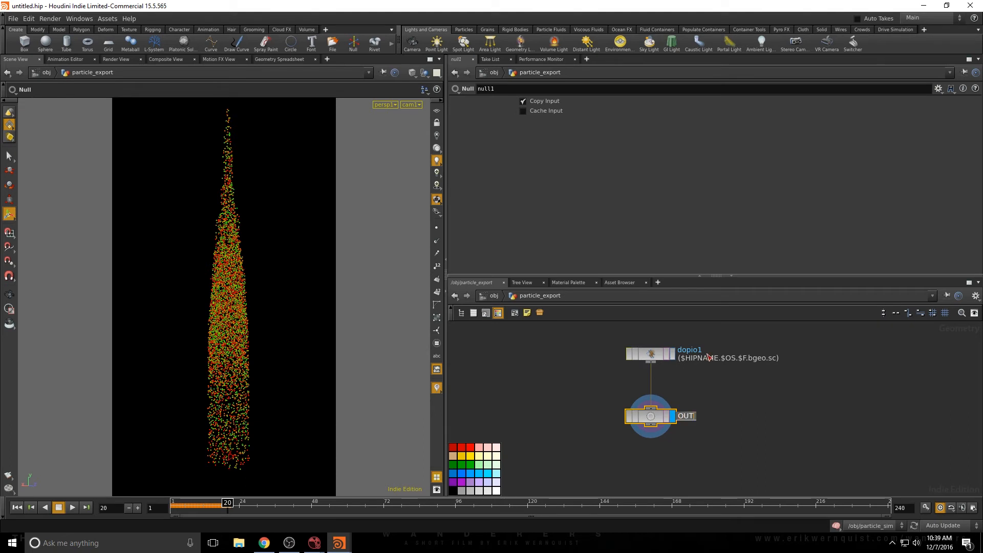
pyautogui.write('_pARTICLES')
pyautogui.press('Return')
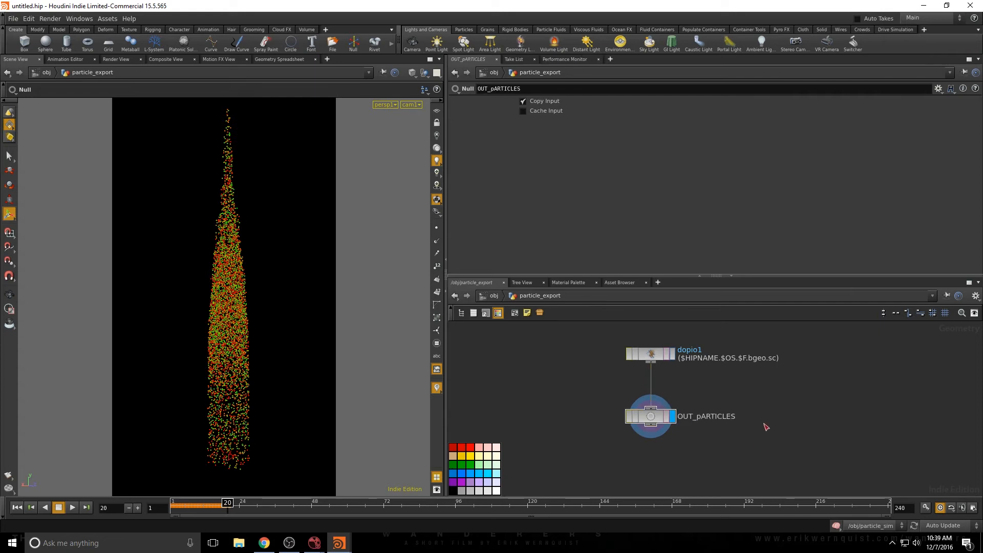
# - Add a SHOP Network node inside particle_export and place it beside the dopio1 and OUT_pARTICLES chain
pyautogui.click(453, 490)
pyautogui.press('Tab')
pyautogui.write('shop')
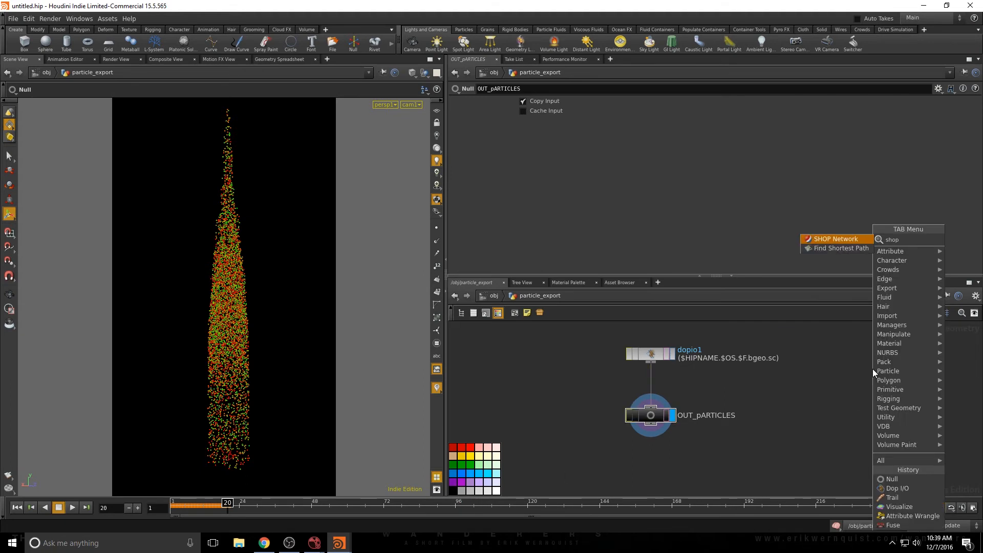
pyautogui.press('Return')
pyautogui.click(703, 387)
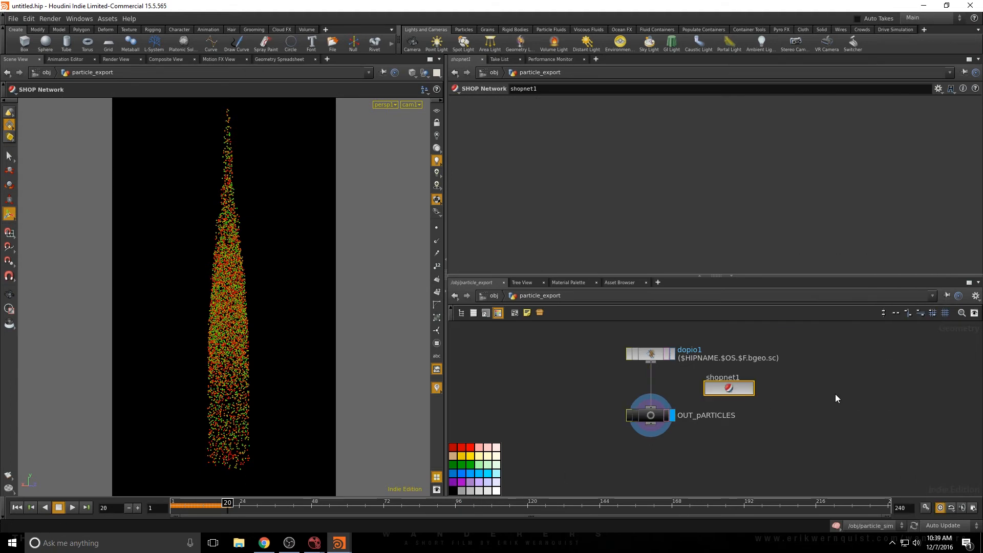
# - Add the Constant utility material from the Material Palette to particle_export's shopnet1
pyautogui.click(491, 296)
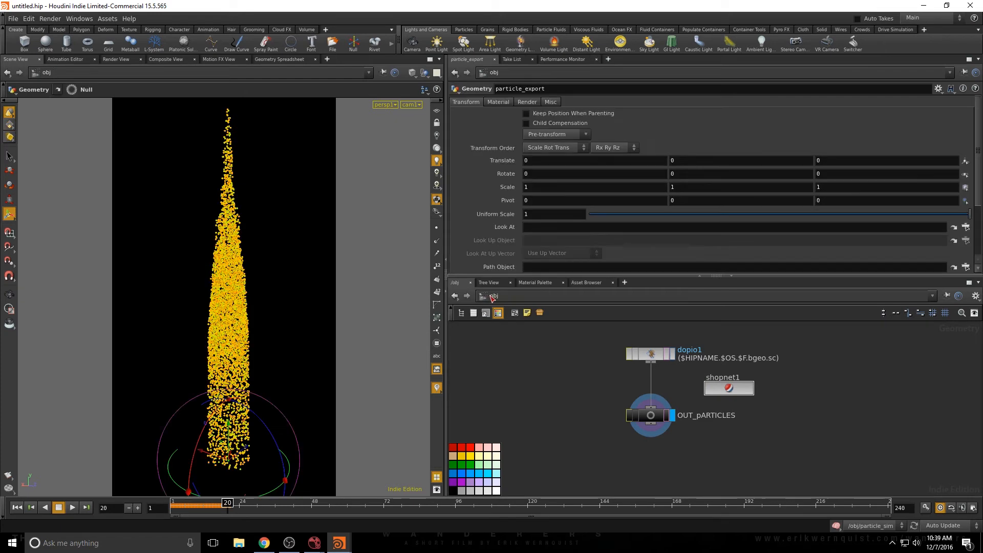
pyautogui.click(543, 285)
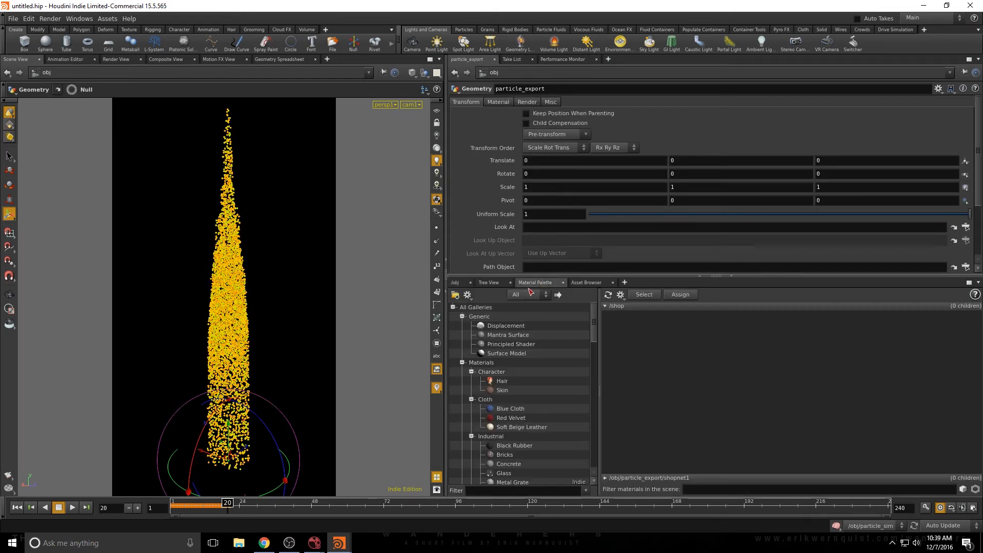
pyautogui.scroll(-5, 535, 364)
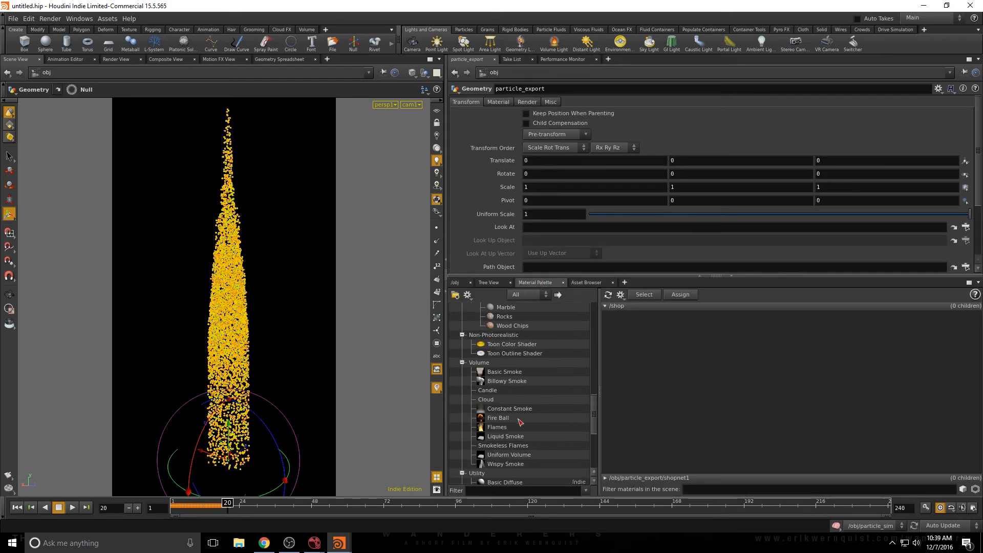
pyautogui.scroll(-3, 520, 422)
pyautogui.click(501, 408)
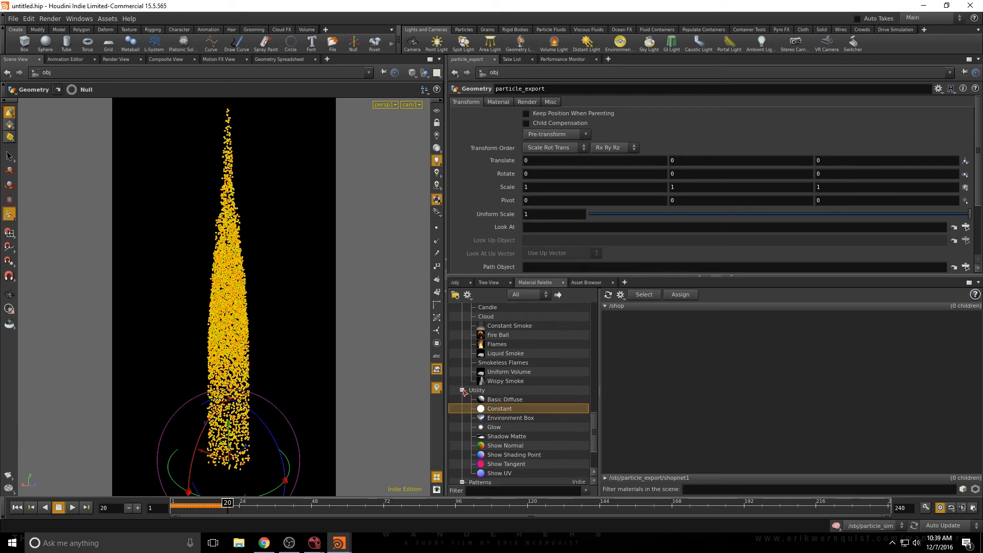
pyautogui.click(648, 478)
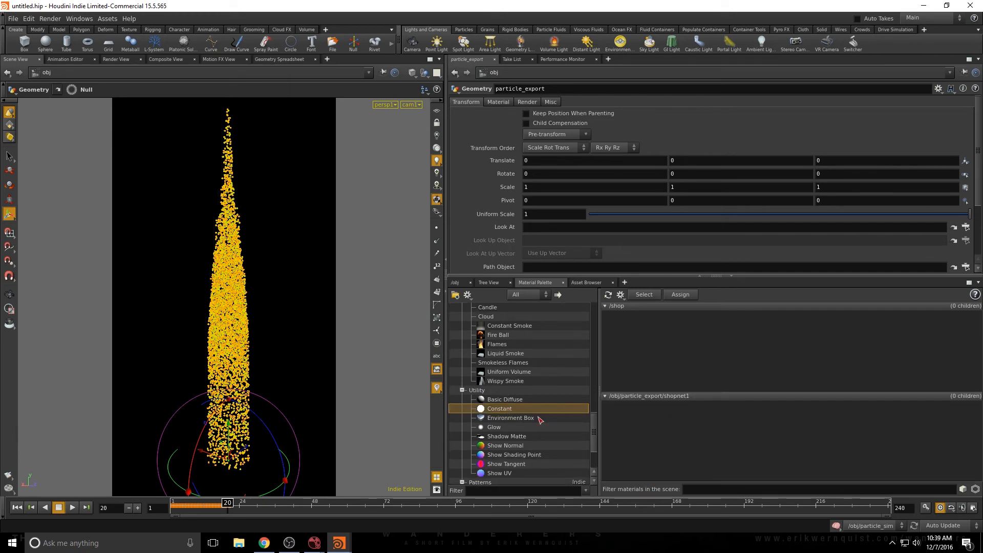
pyautogui.moveTo(503, 412); pyautogui.dragTo(640, 425)
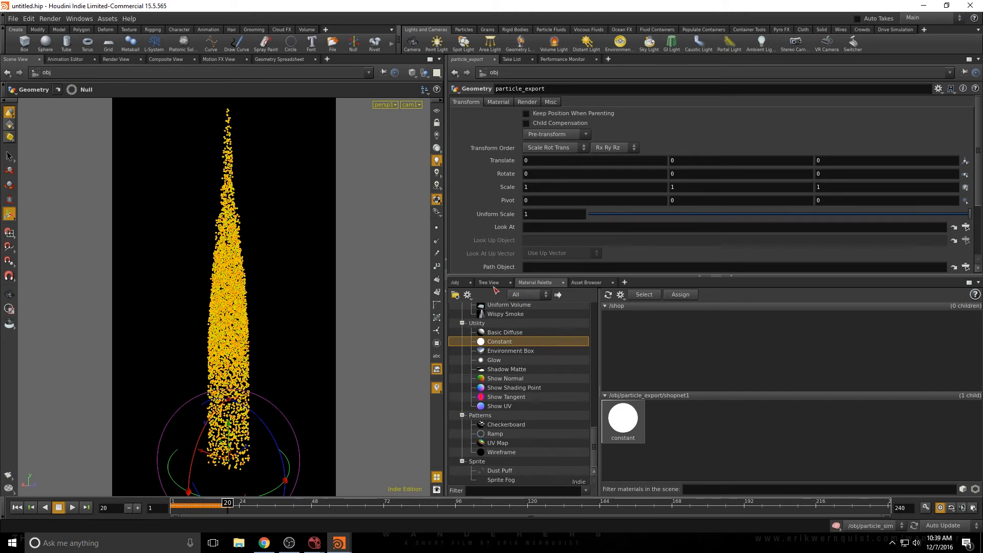
# - Assign the constant material in shopnet1 to the particle_export object
pyautogui.click(455, 282)
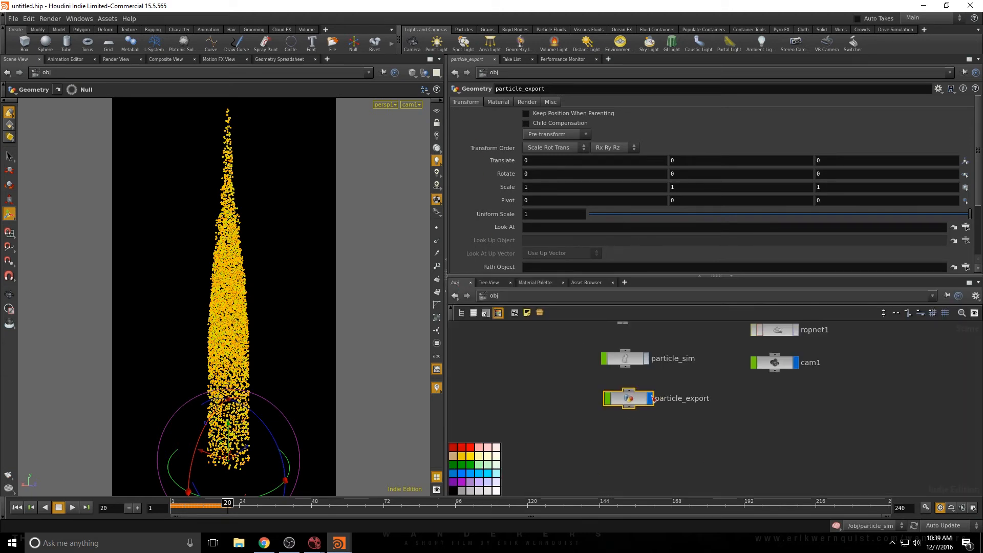
pyautogui.click(499, 102)
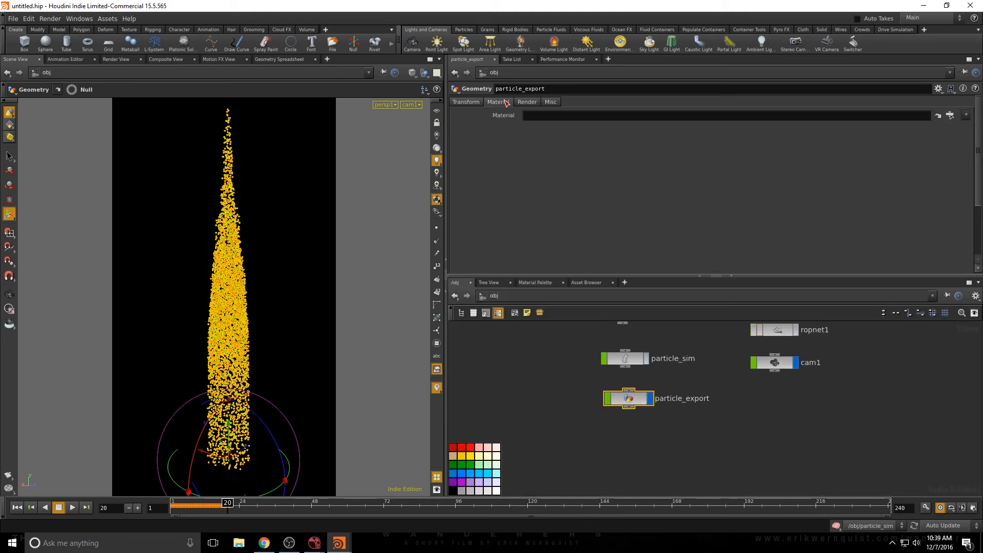
pyautogui.click(950, 116)
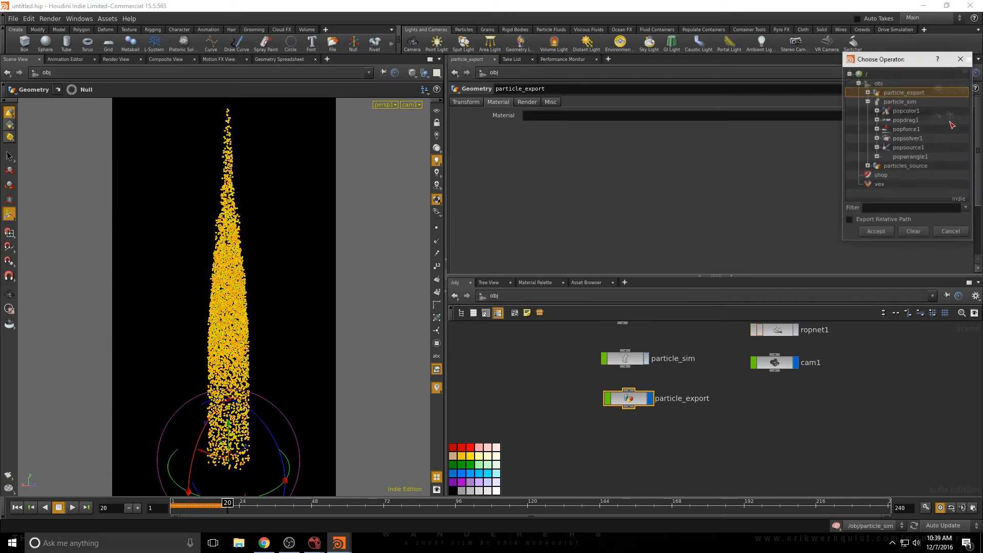
pyautogui.click(867, 101)
pyautogui.click(867, 92)
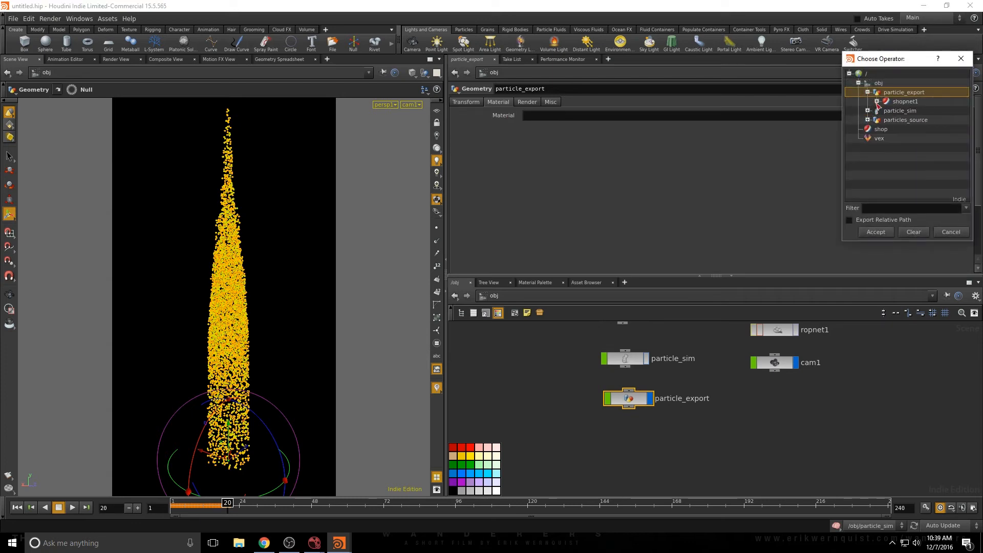
pyautogui.click(876, 101)
pyautogui.click(914, 110)
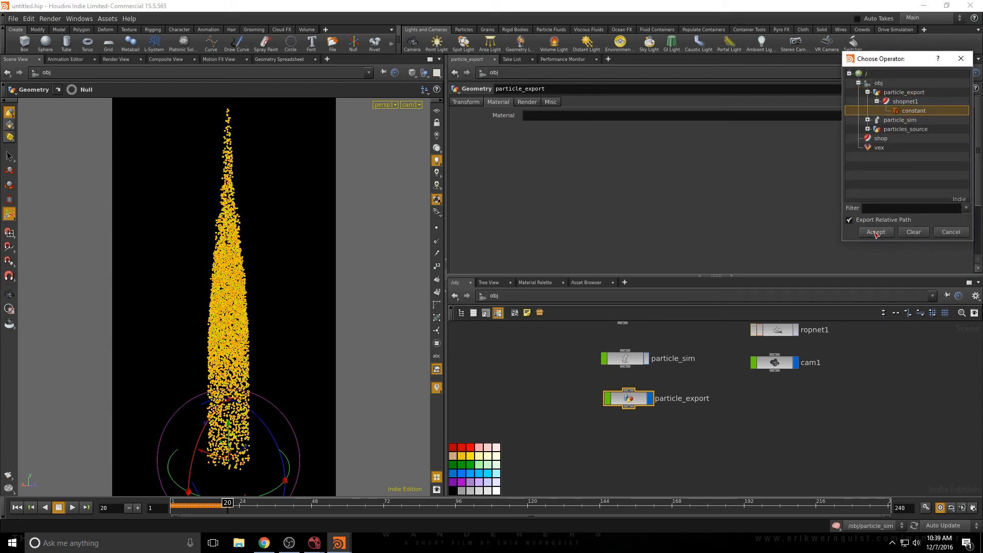
pyautogui.click(876, 232)
# - Enable Geometry Velocity Blur in particle_export's render sampling settings
pyautogui.click(524, 102)
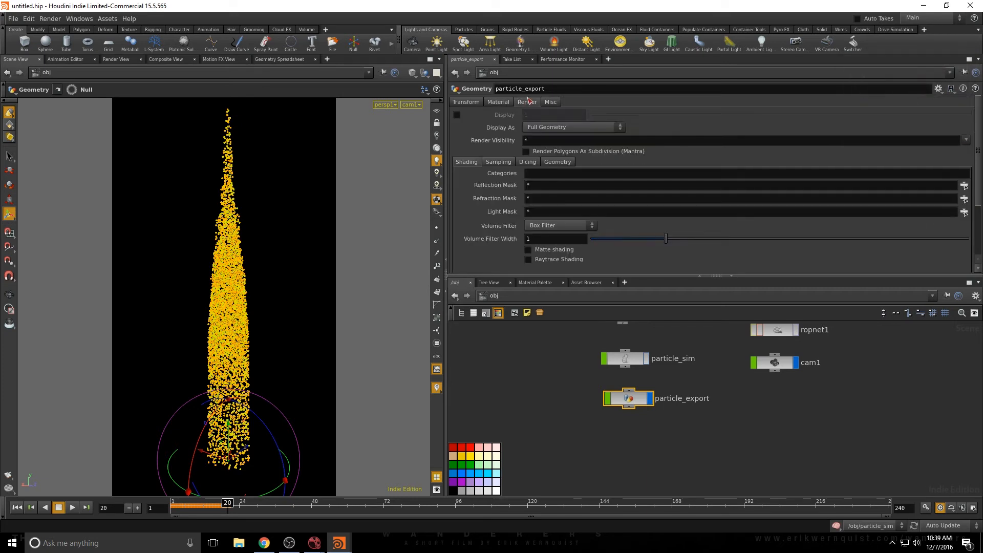
pyautogui.click(499, 162)
pyautogui.click(528, 173)
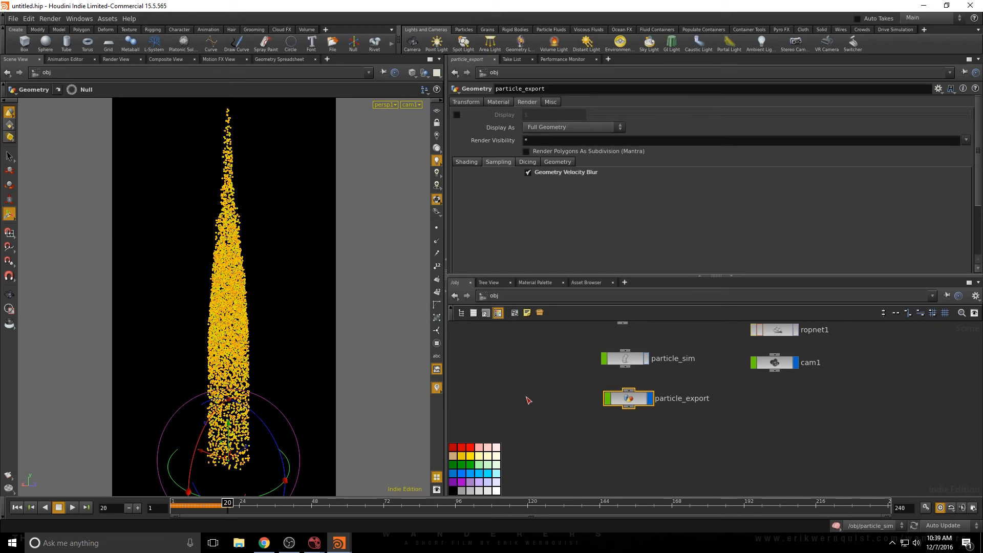
pyautogui.click(503, 400)
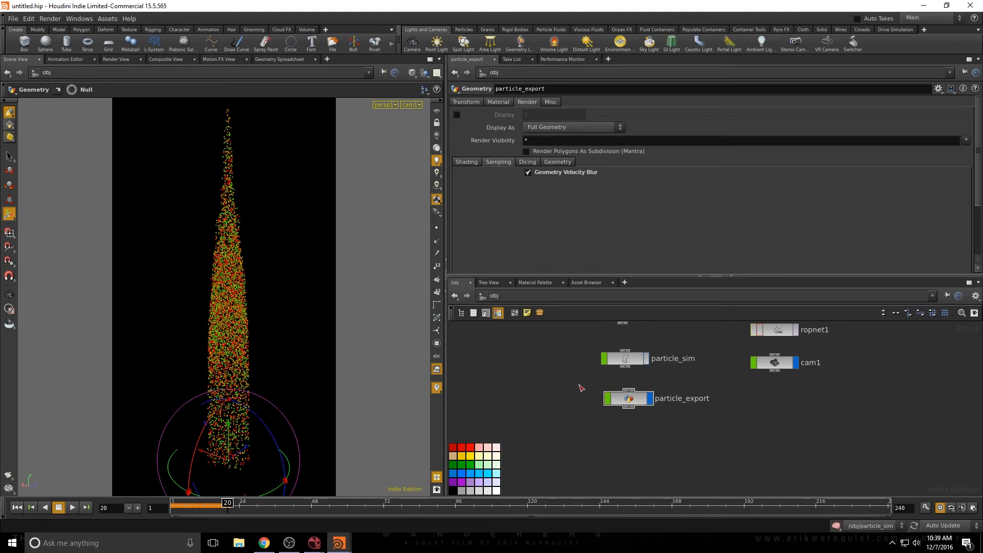
# - Snapshot the existing render, render frame 20 again through cam1, and compare the two images
pyautogui.click(116, 59)
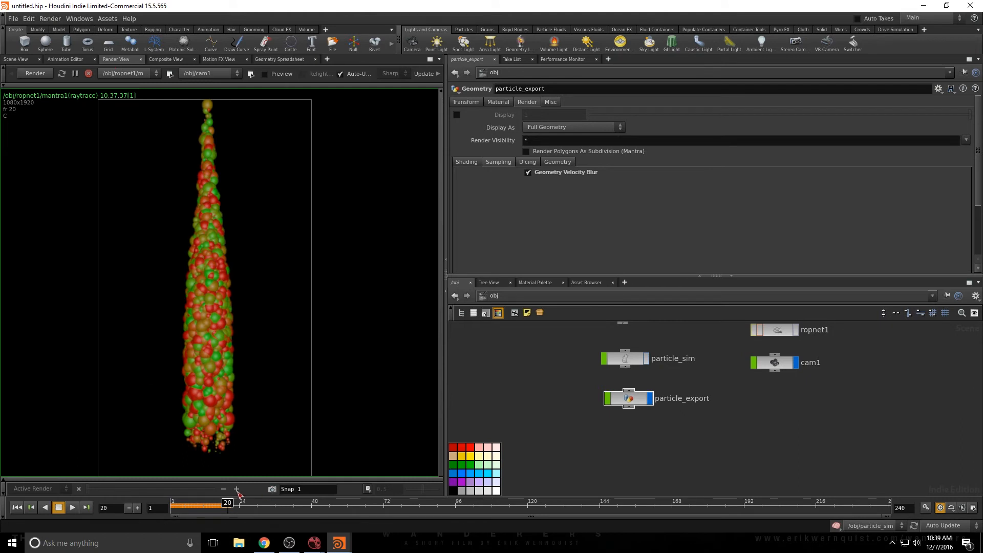
pyautogui.click(273, 490)
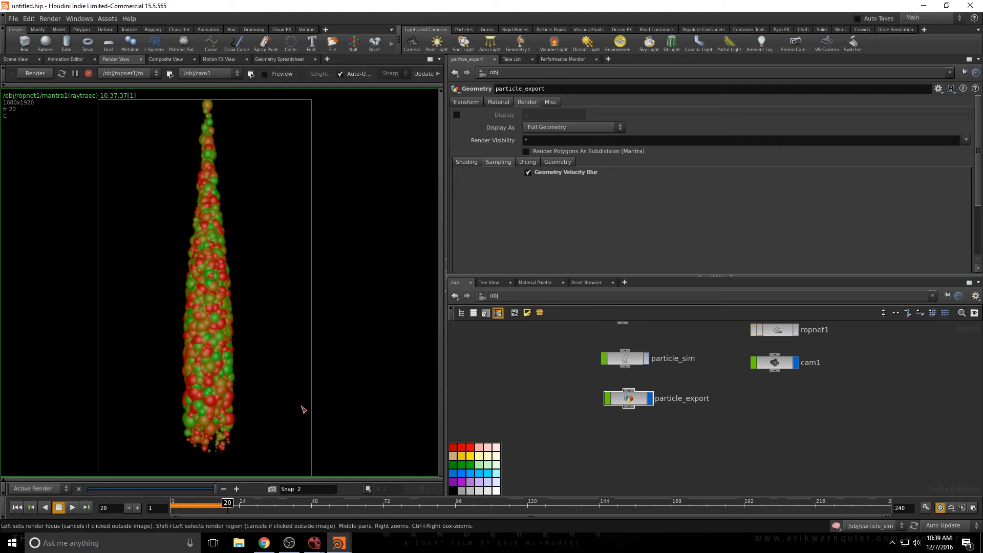
pyautogui.click(38, 76)
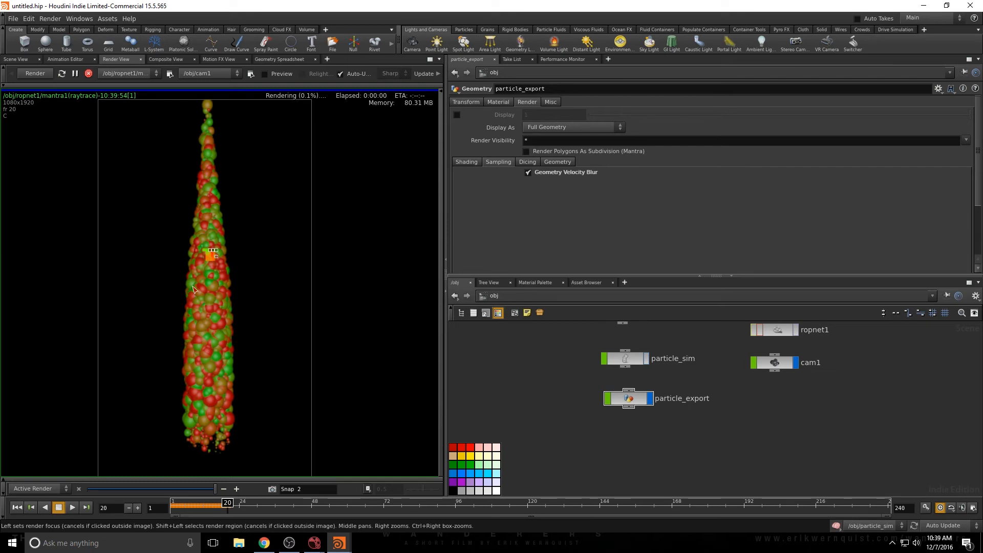
pyautogui.click(202, 132)
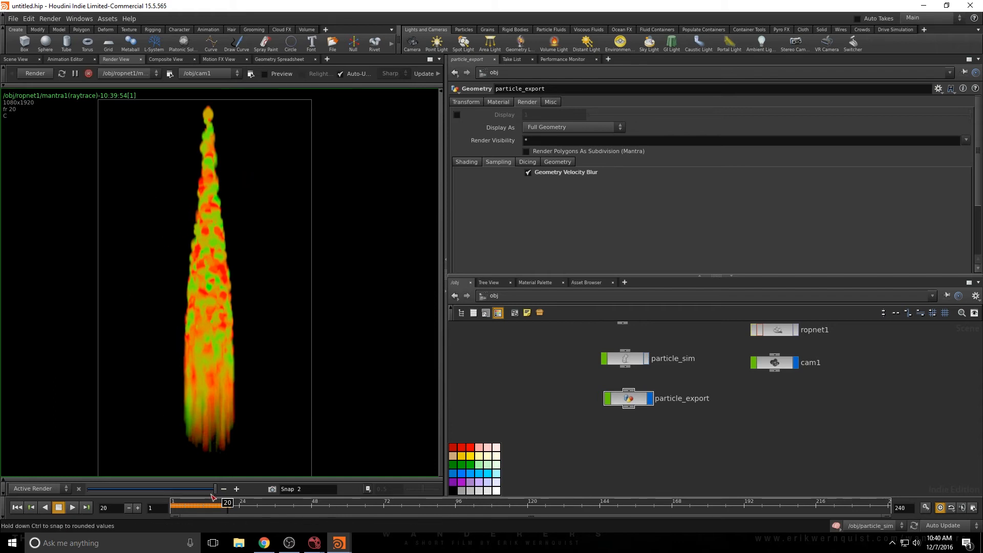
pyautogui.moveTo(213, 493); pyautogui.dragTo(288, 476)
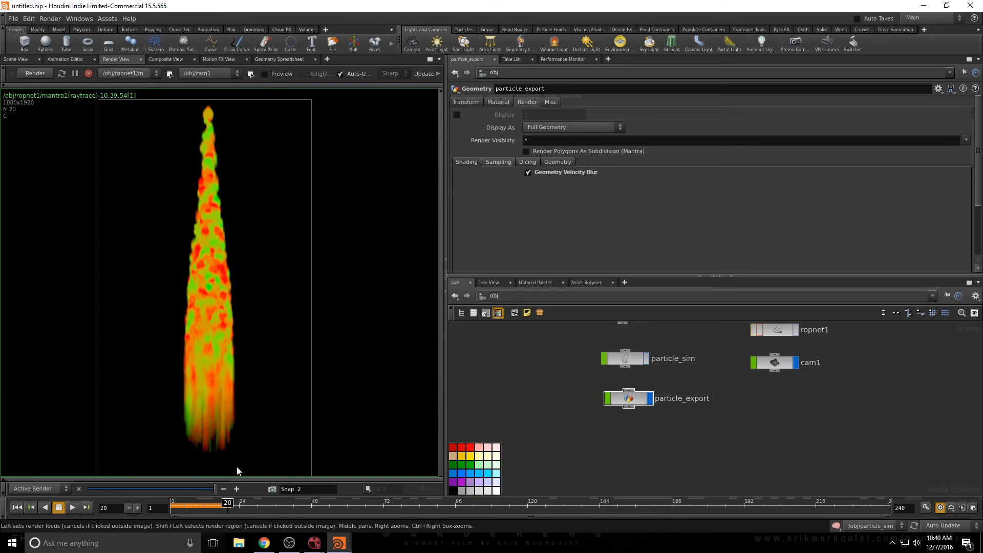
pyautogui.moveTo(216, 488)
pyautogui.mouseDown()
pyautogui.moveTo(74, 482)
pyautogui.moveTo(215, 487)
pyautogui.mouseUp()
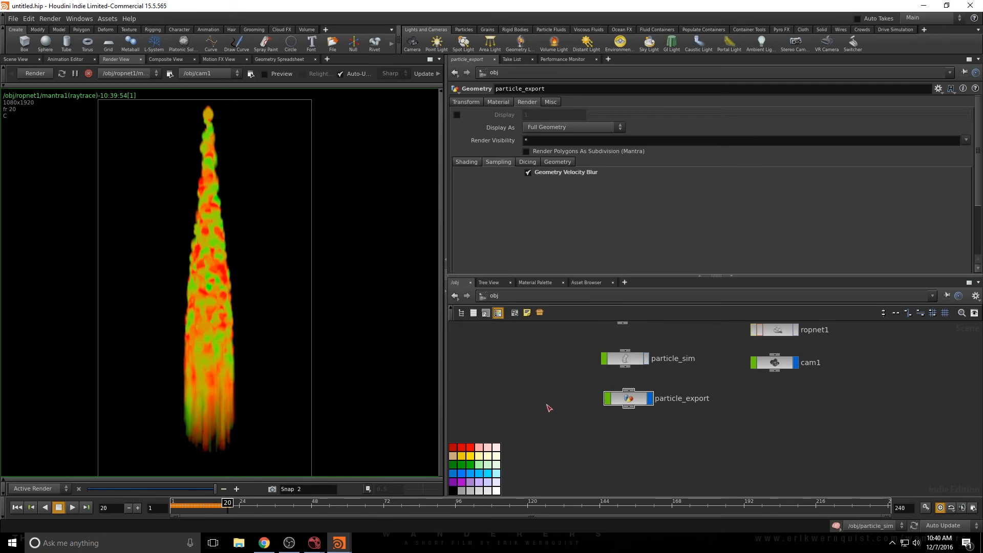
# - Review the frame range, motion blur and pixel sampling settings of mantra1 inside ropnet1
pyautogui.doubleClick(624, 400)
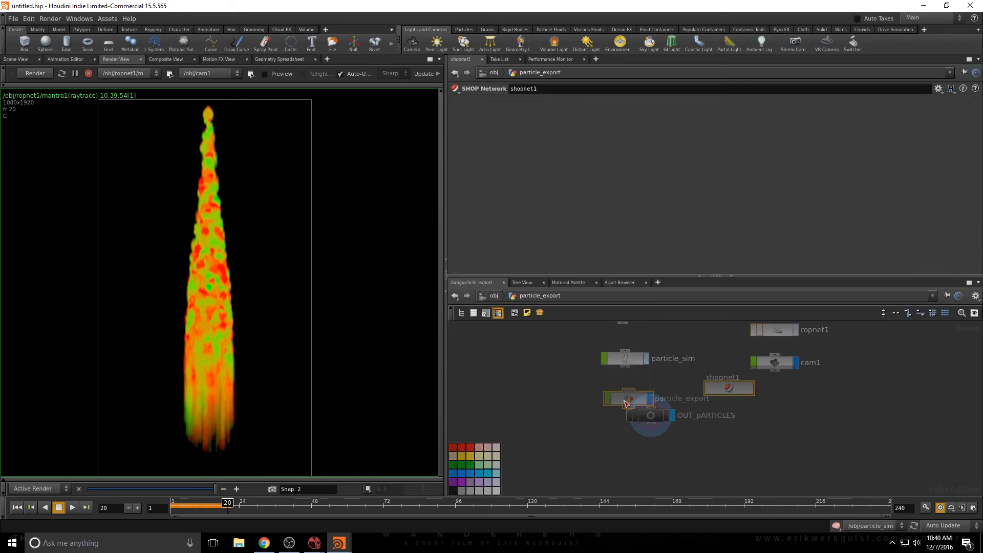
pyautogui.click(494, 297)
pyautogui.press('l')
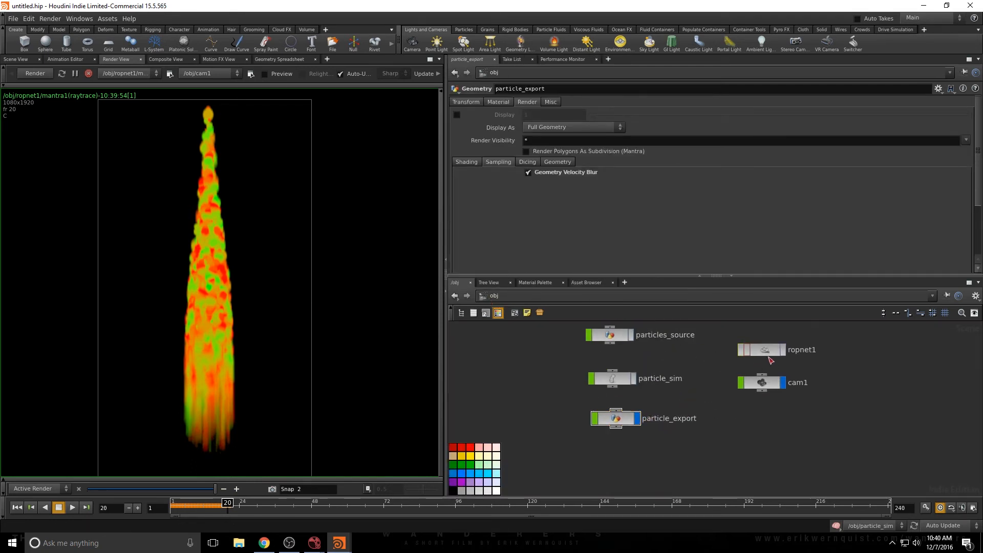
pyautogui.doubleClick(768, 357)
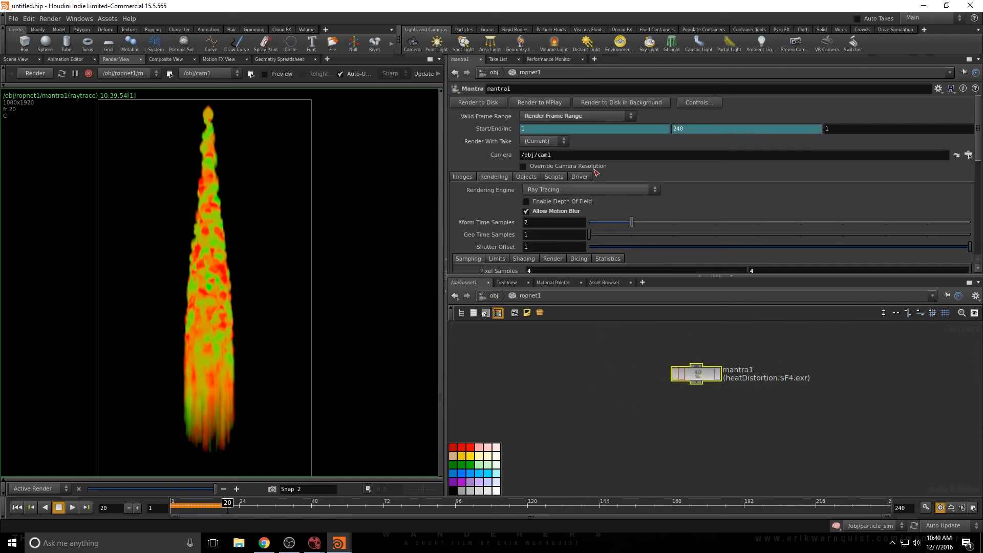
pyautogui.click(561, 123)
pyautogui.click(559, 124)
pyautogui.scroll(-2, 486, 237)
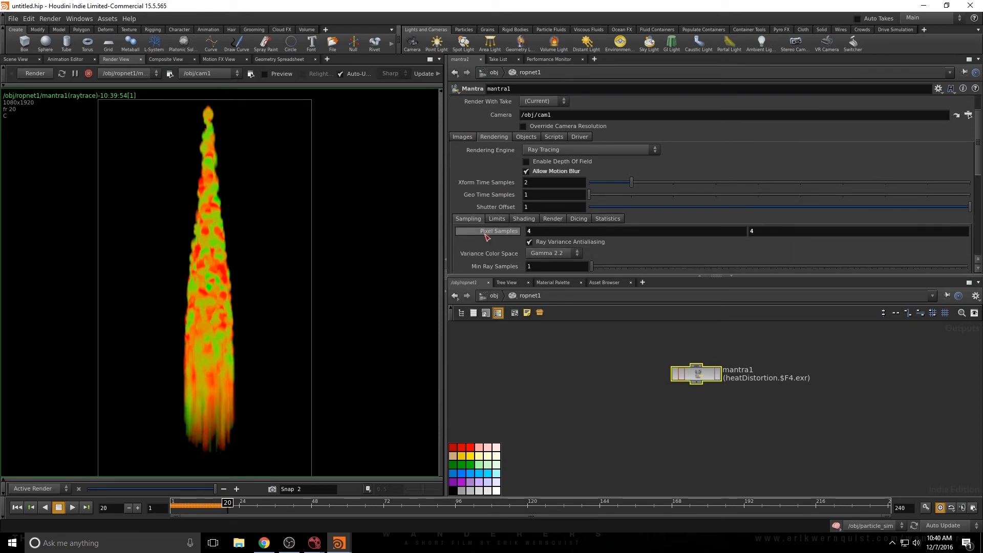
pyautogui.scroll(2, 486, 242)
pyautogui.click(462, 178)
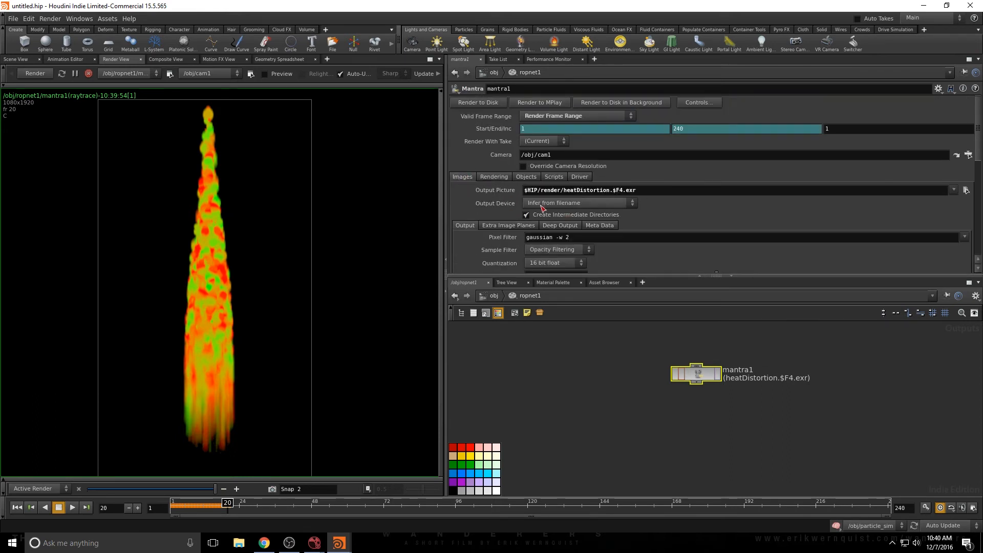
# - Inspect the expanded Output Picture path of mantra1, restore its expression view, and return to the obj level
pyautogui.click(496, 191)
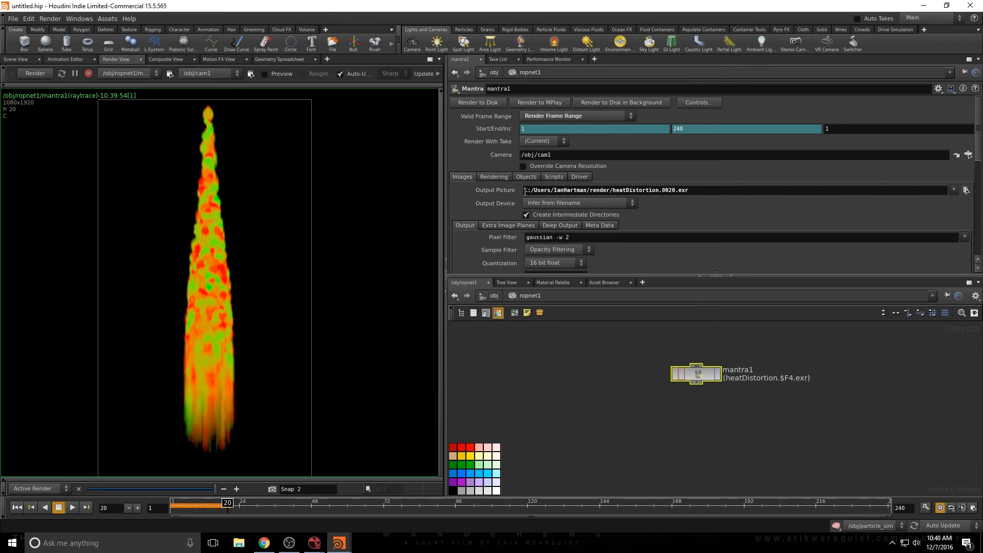
pyautogui.moveTo(525, 191); pyautogui.dragTo(584, 195)
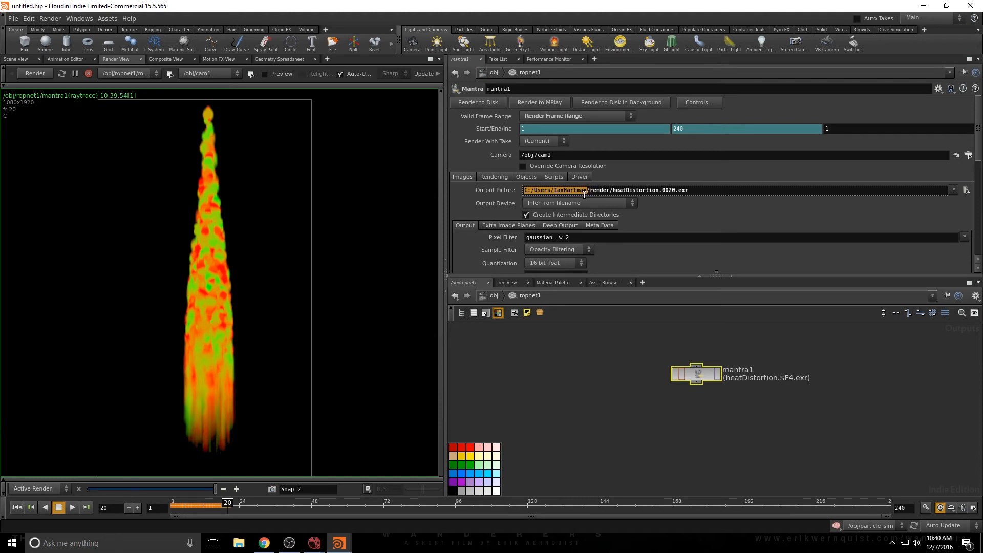
pyautogui.click(503, 196)
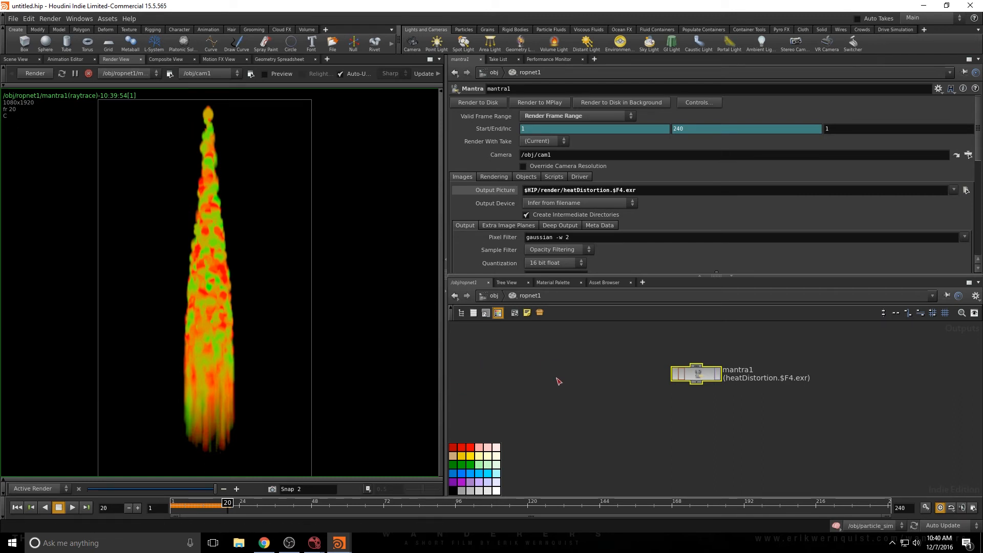
pyautogui.click(493, 296)
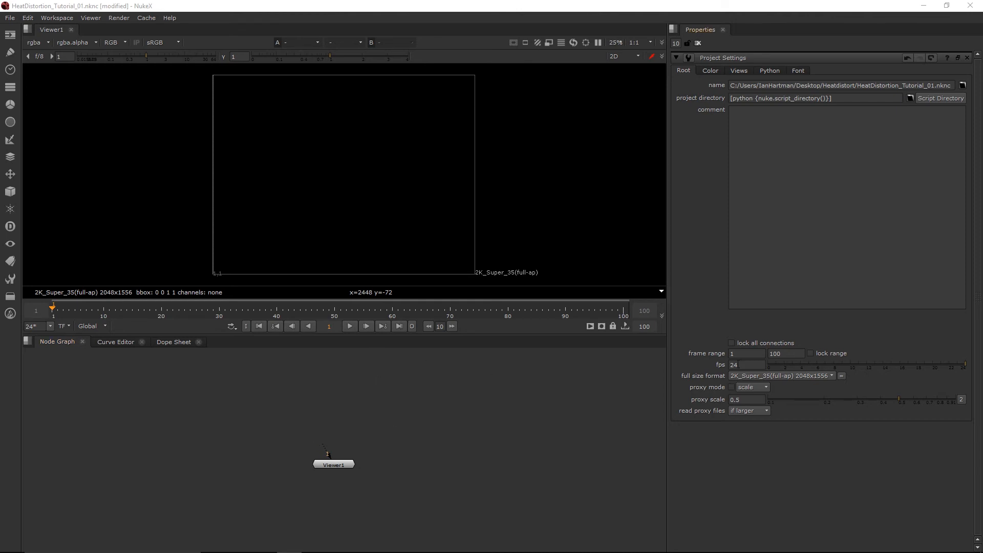
# - Set the Nuke project's full size format to HD_1080 1920x1080
pyautogui.click(757, 380)
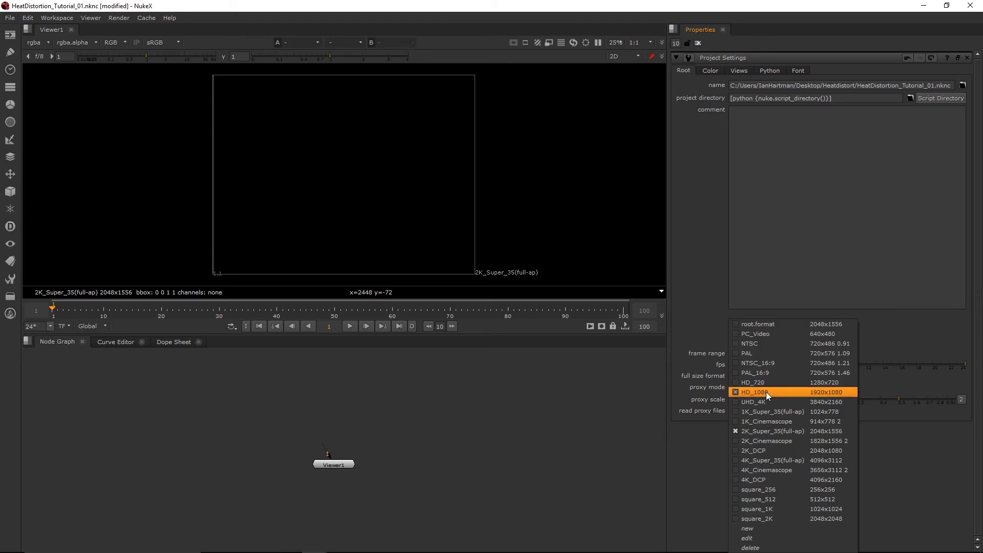
pyautogui.click(766, 392)
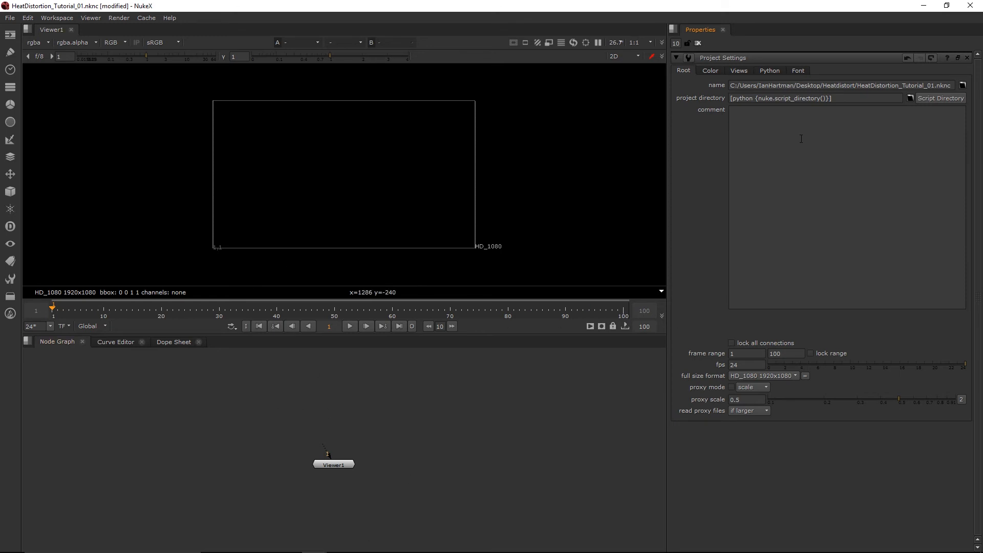
# - Create a Read node for the heatDistortion.####.exr 1-240 sequence in the render folder of the project's Heatdistort directory
pyautogui.moveTo(857, 85); pyautogui.dragTo(730, 85)
pyautogui.hotkey('ctrl', 'c')
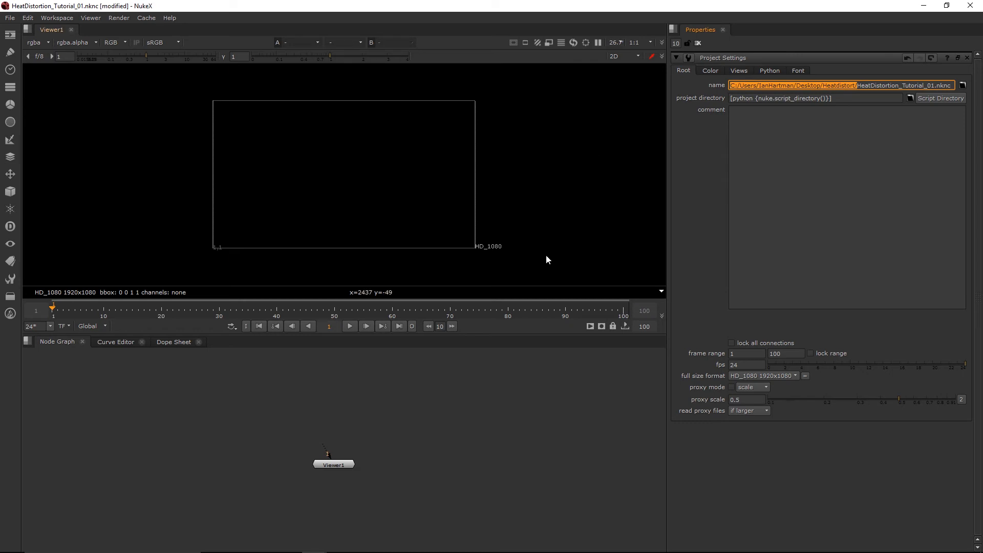
pyautogui.click(368, 400)
pyautogui.press('r')
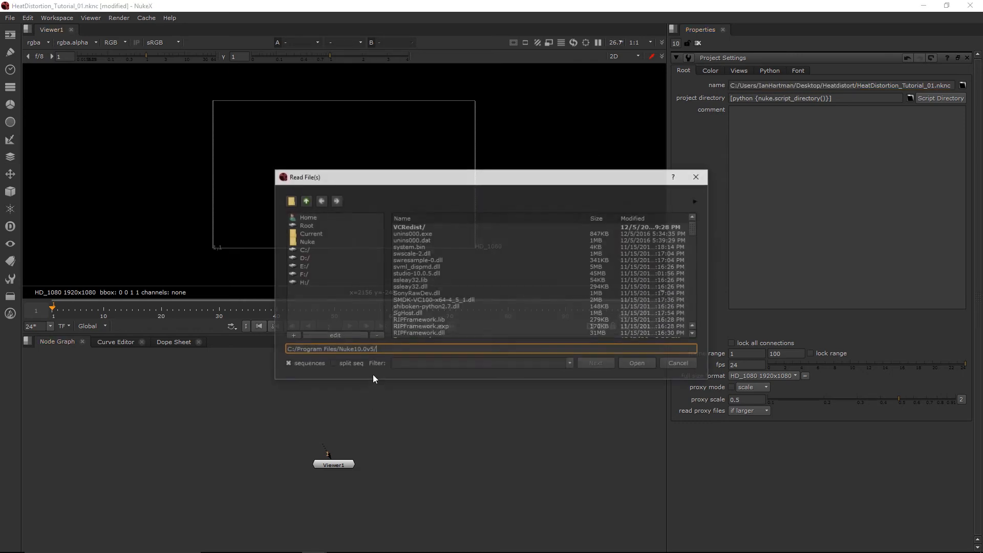
pyautogui.hotkey('ctrl', 'a')
pyautogui.hotkey('ctrl', 'v')
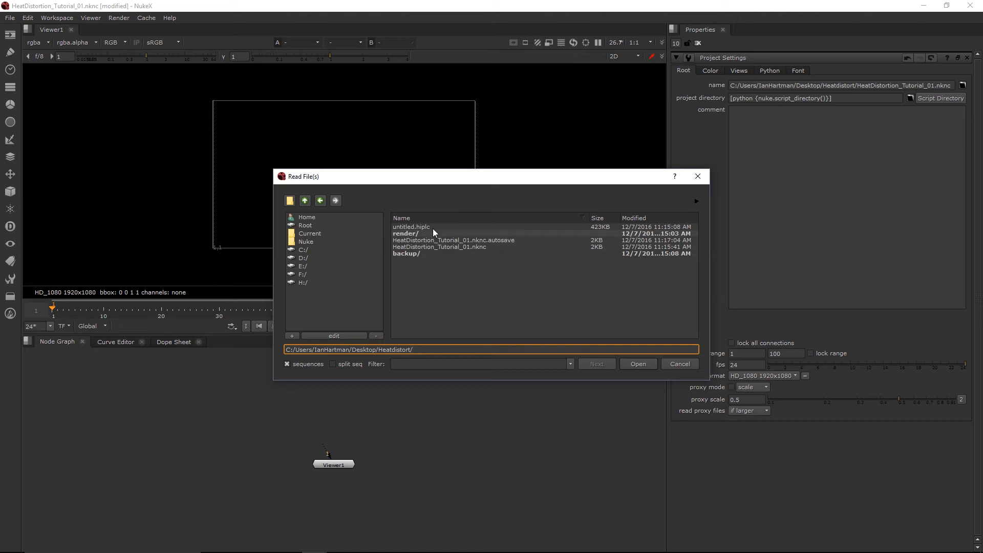
pyautogui.doubleClick(402, 233)
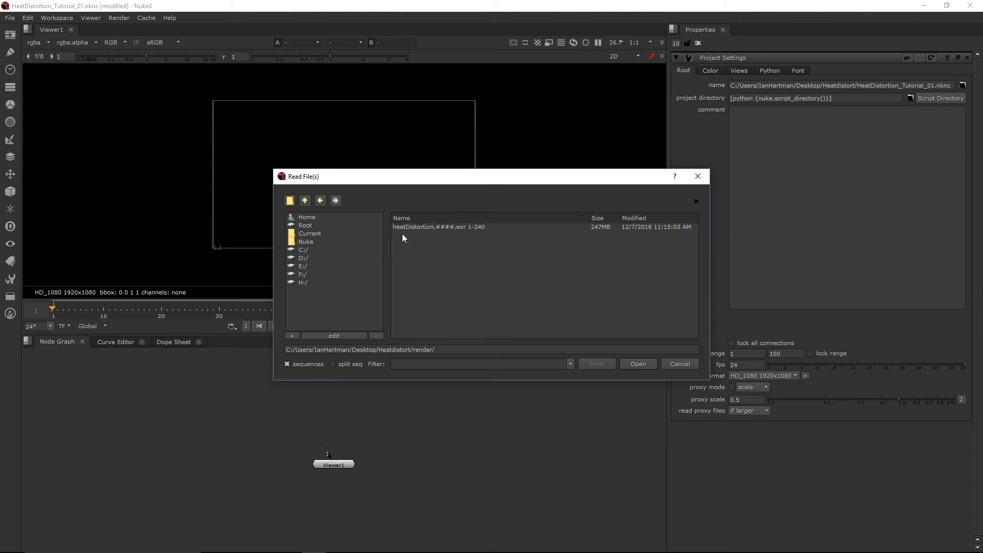
pyautogui.click(403, 228)
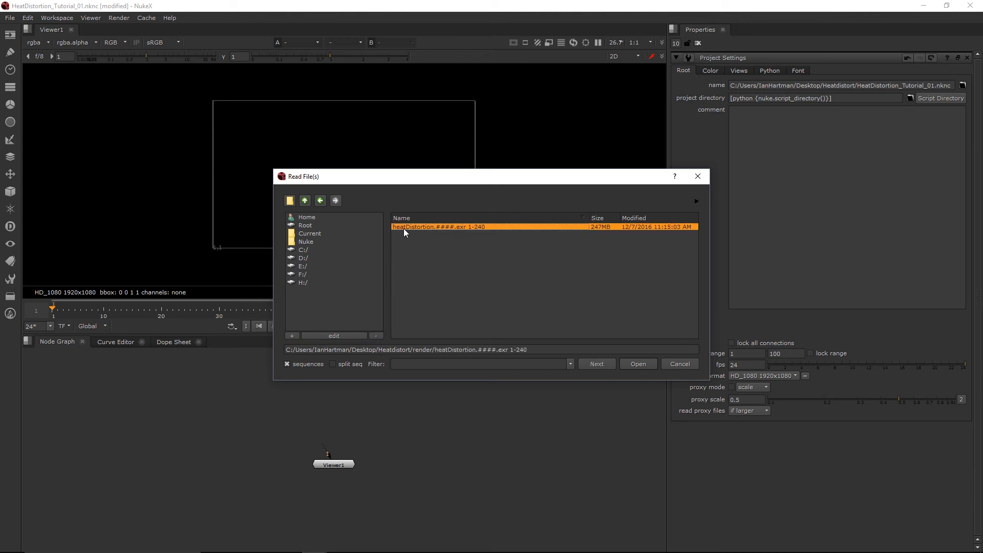
pyautogui.click(637, 364)
pyautogui.press('r')
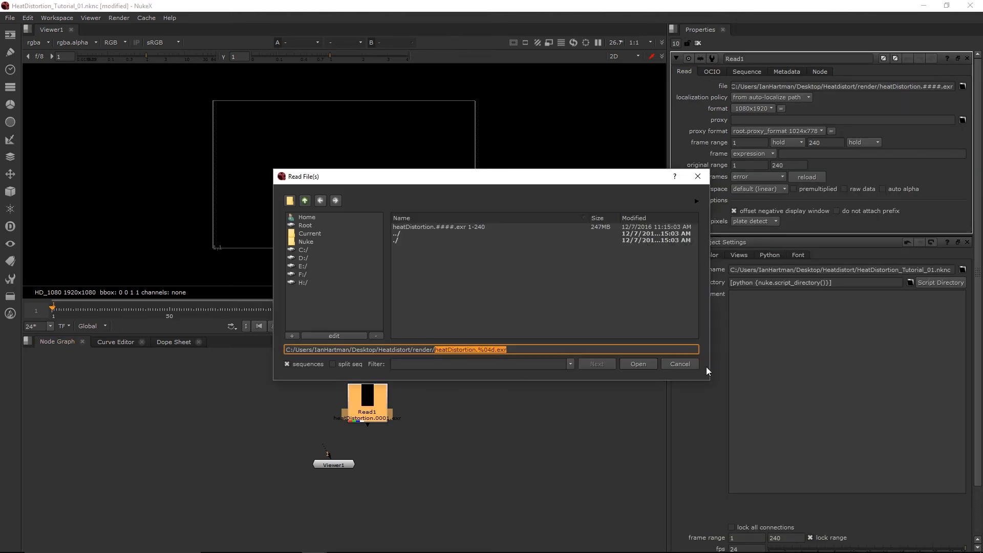
pyautogui.click(685, 365)
# - View Read1 in an enlarged viewer and play back the rendered heat distortion sequence, then return to the normal layout
pyautogui.press('1')
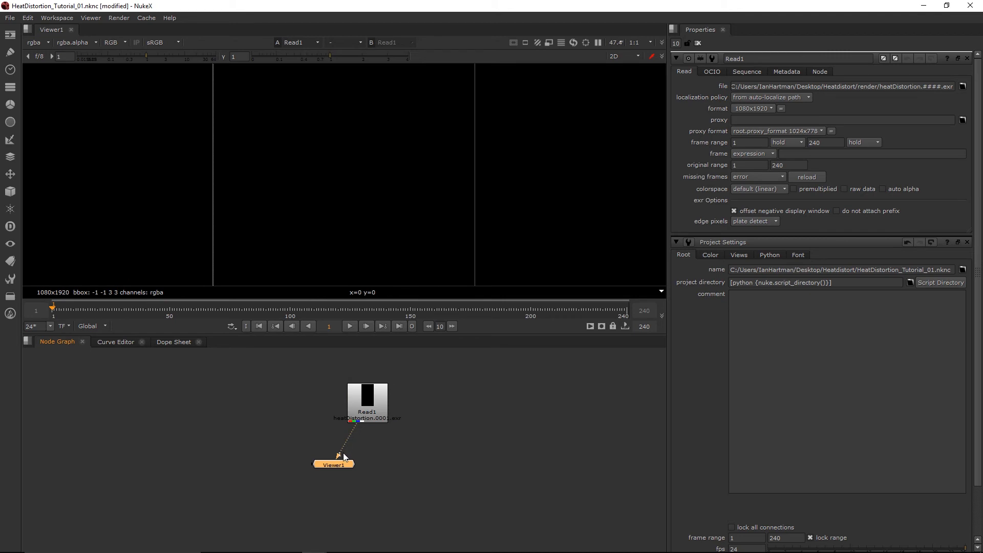
pyautogui.press('space')
pyautogui.scroll(-3, 276, 210)
pyautogui.scroll(5, 354, 246)
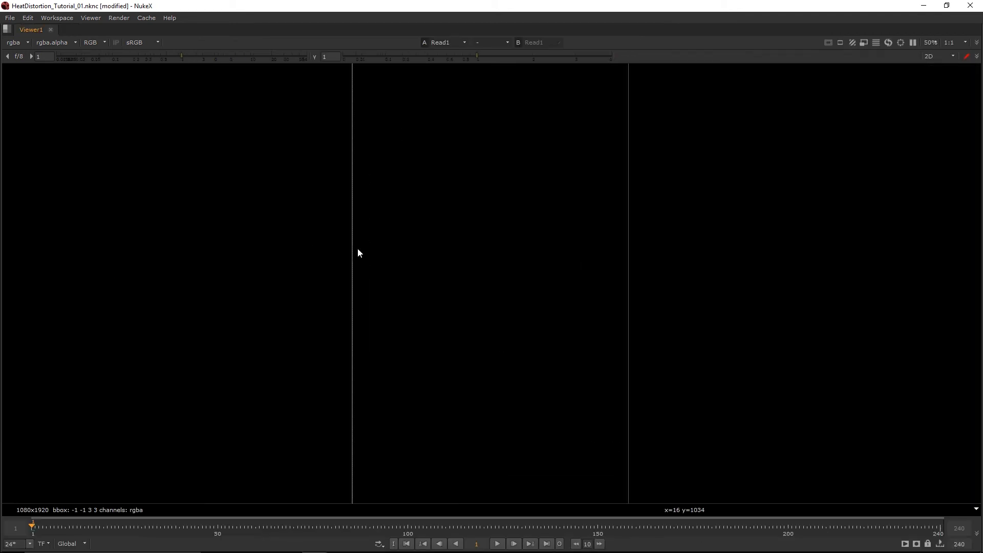
pyautogui.scroll(-1, 396, 252)
pyautogui.moveTo(467, 321); pyautogui.dragTo(425, 333, button='middle')
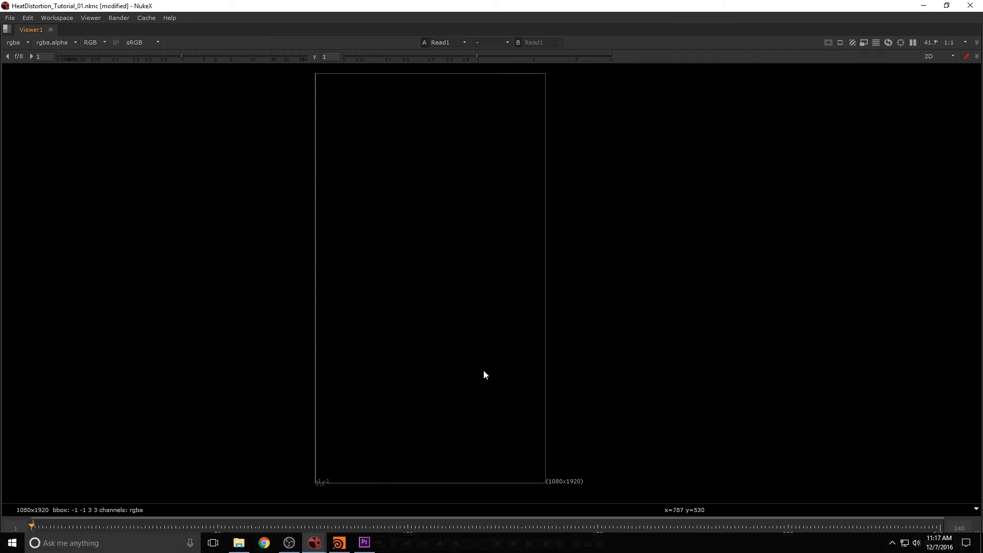
pyautogui.click(497, 544)
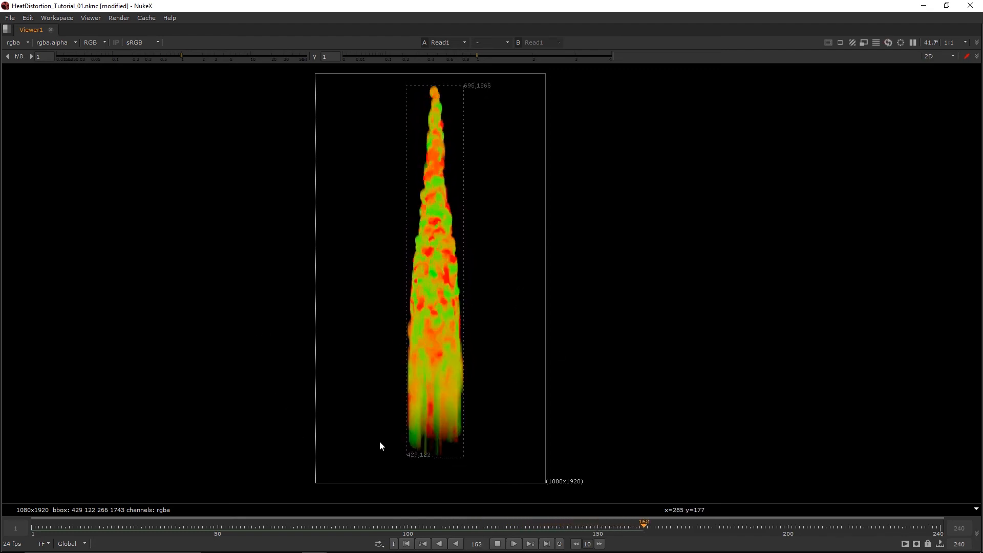
pyautogui.click(497, 544)
pyautogui.press('space')
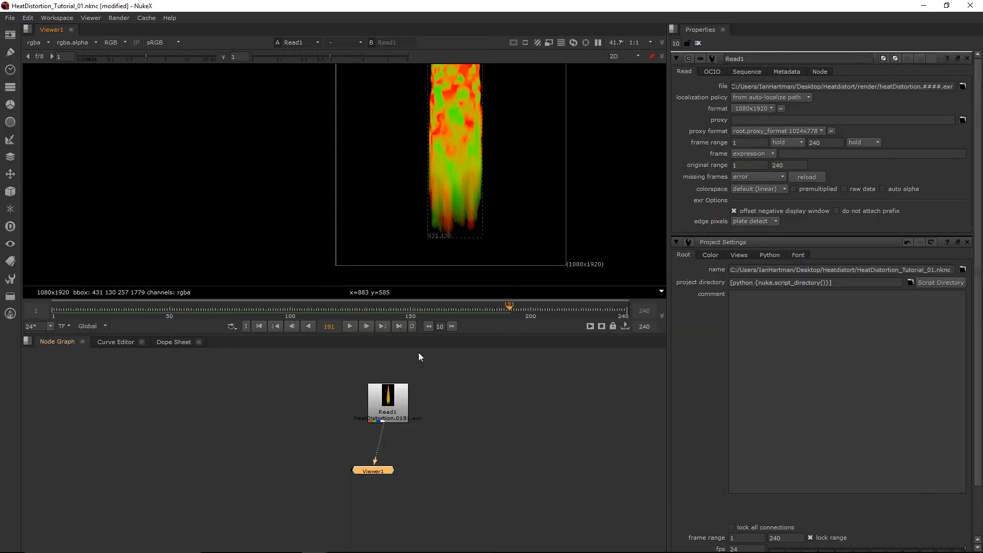
# - Arrange Read1 apart from the viewer node, add a CheckerBoard node beside it, and fit its output in the viewer
pyautogui.moveTo(377, 404); pyautogui.dragTo(265, 388)
pyautogui.click(377, 398)
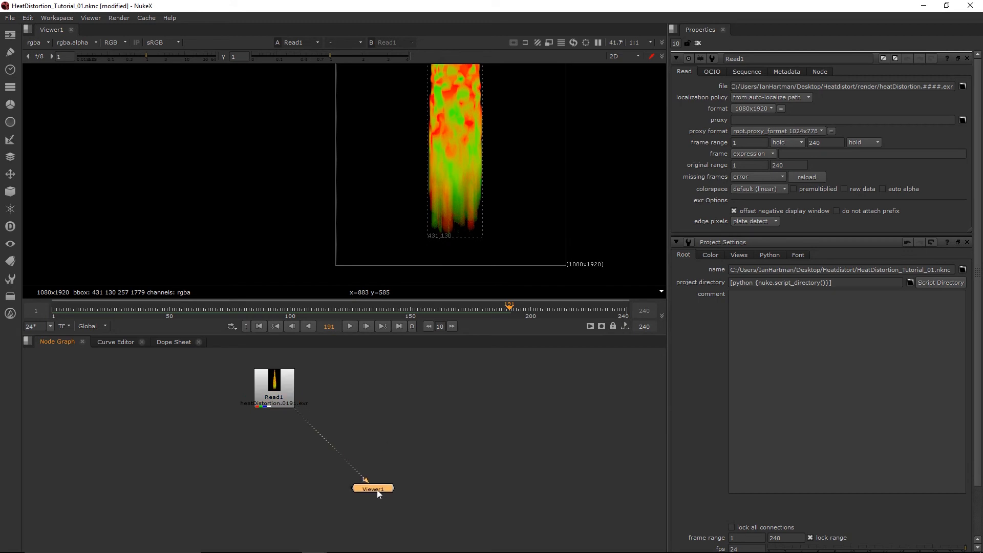
pyautogui.click(420, 414)
pyautogui.press('Tab')
pyautogui.write('che')
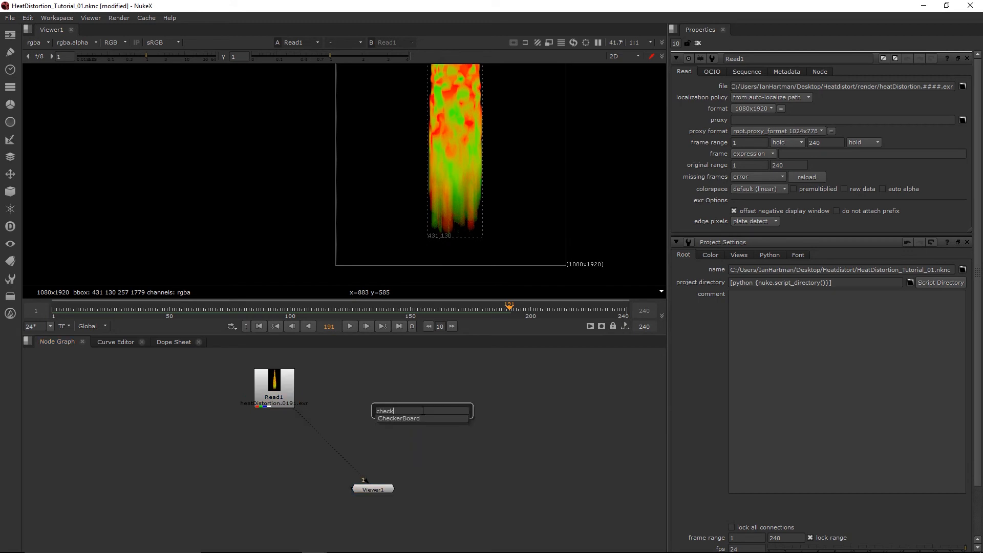
pyautogui.write('ck')
pyautogui.press('Return')
pyautogui.moveTo(424, 419); pyautogui.dragTo(397, 386)
pyautogui.press('1')
pyautogui.press('f')
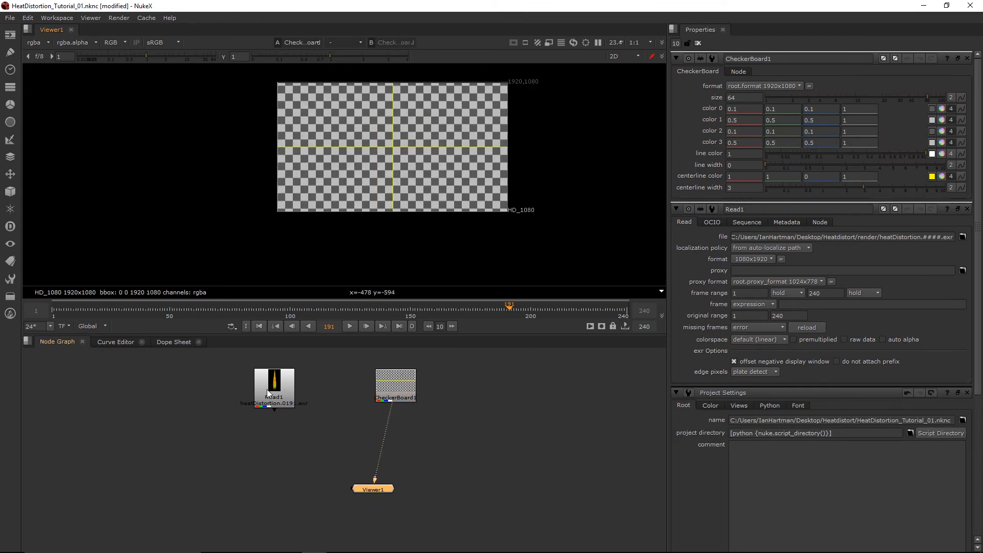
# - Add a Reformat node beneath Read1, connect it to Read1, and view its output
pyautogui.press('Tab')
pyautogui.write('re')
pyautogui.press('Down')
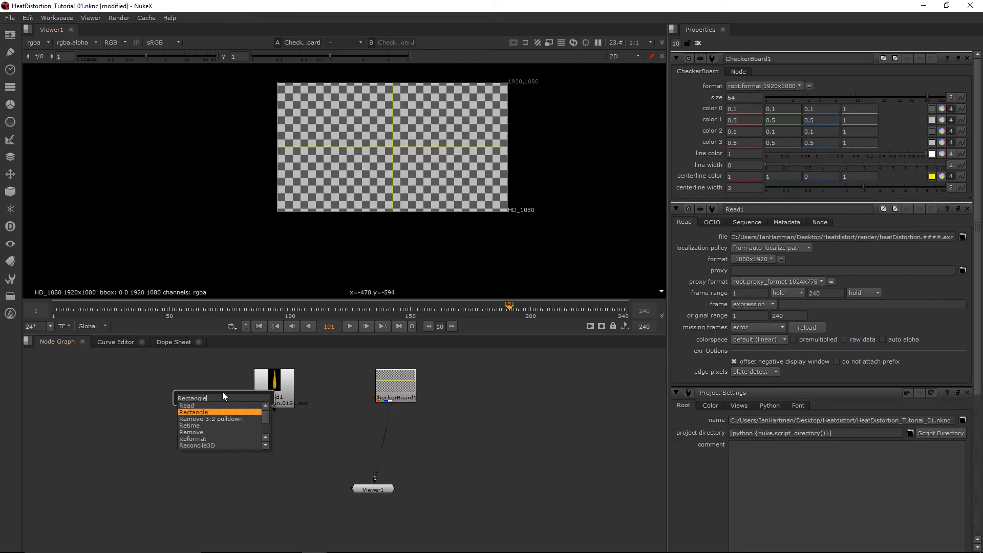
pyautogui.press('Down')
pyautogui.press('Down')
pyautogui.press('Down')
pyautogui.press('Down')
pyautogui.press('Return')
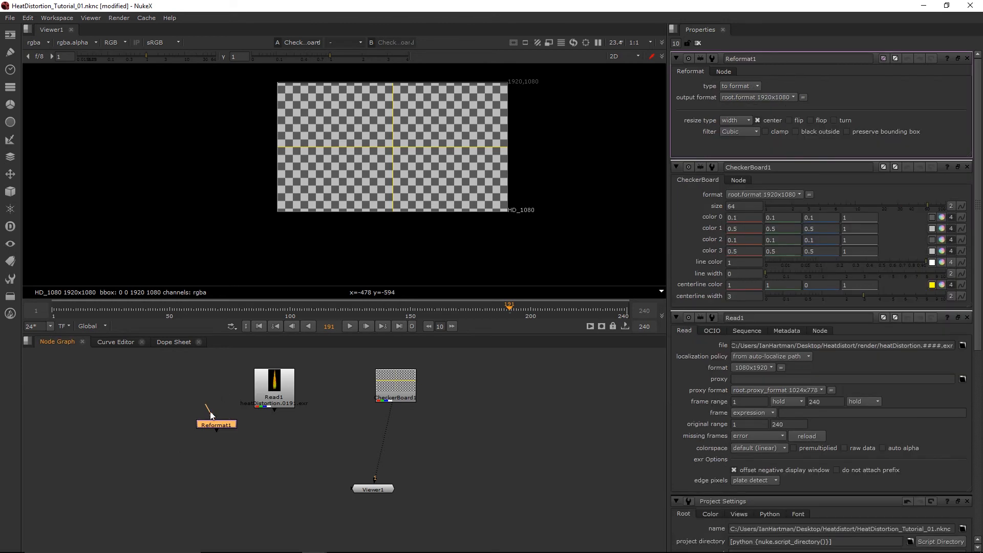
pyautogui.moveTo(229, 426); pyautogui.dragTo(285, 453)
pyautogui.press('1')
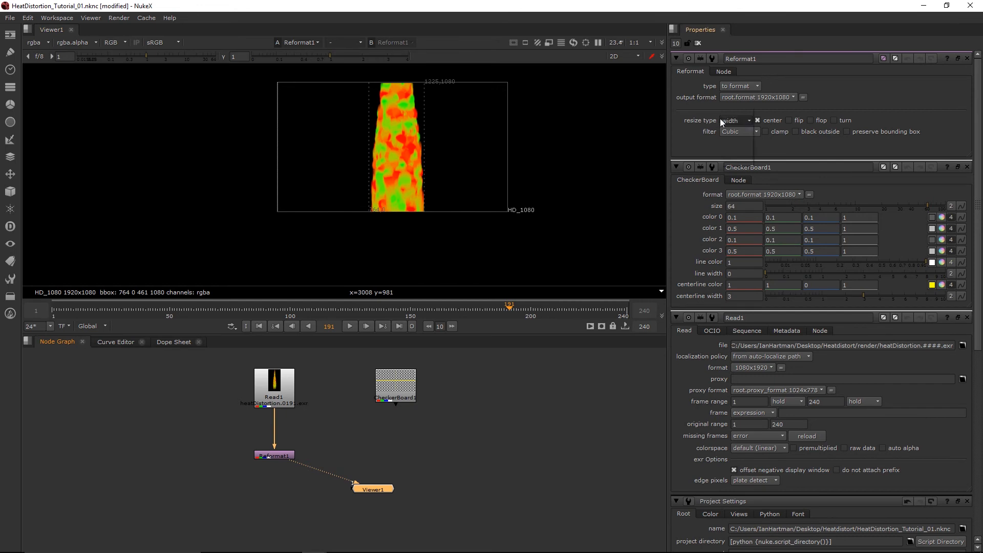
# - Set Reformat1's resize type to none, enable turn and flip, disable center, and place the node slightly lower
pyautogui.click(735, 121)
pyautogui.click(736, 112)
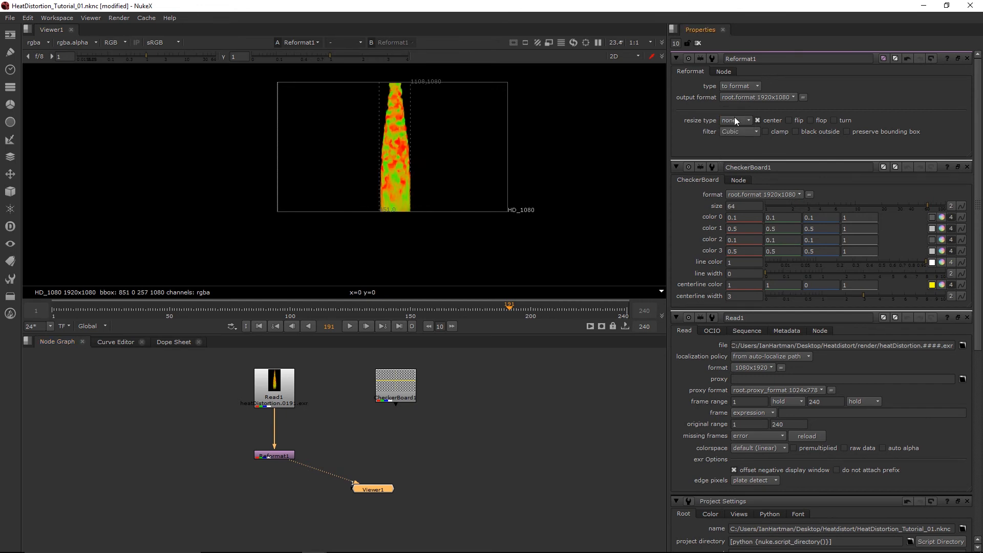
pyautogui.click(834, 121)
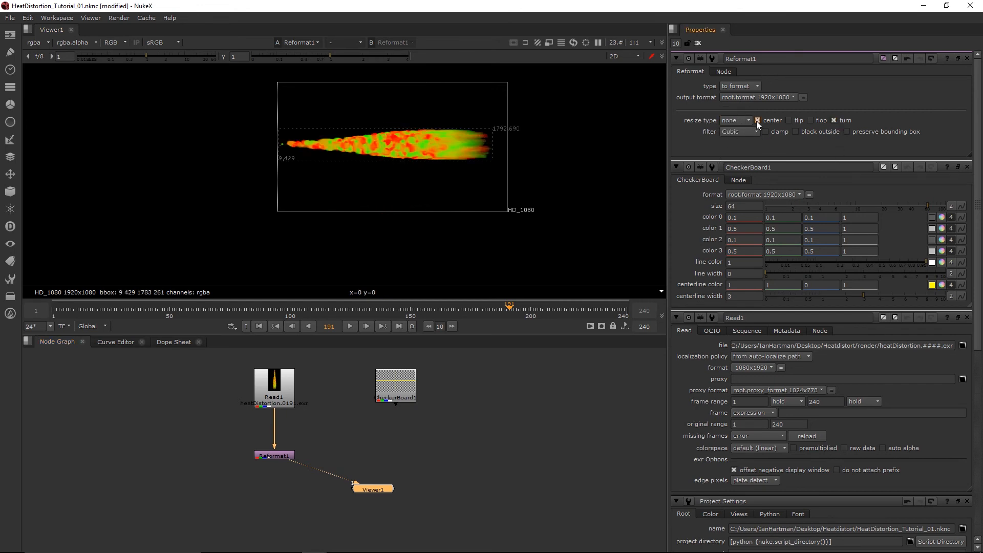
pyautogui.click(789, 120)
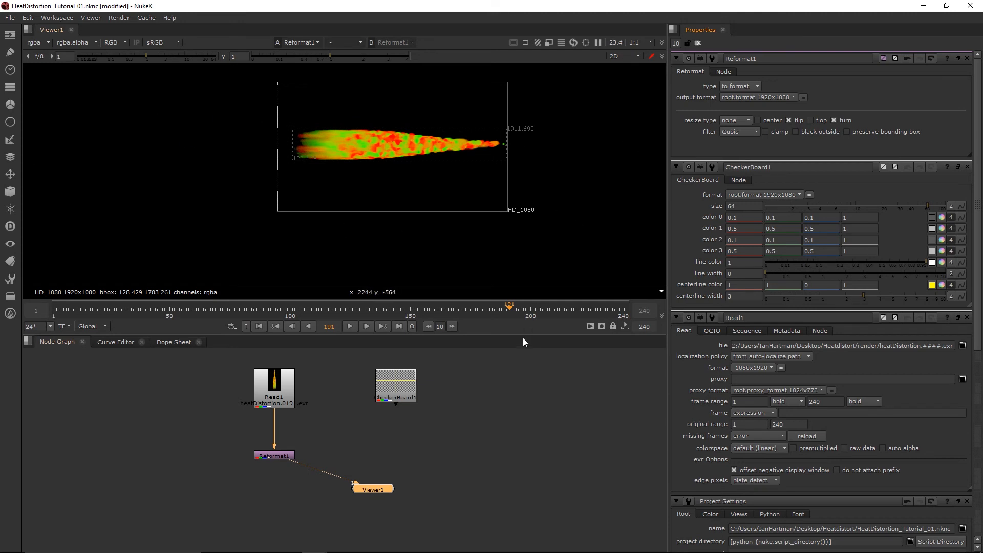
pyautogui.moveTo(275, 455); pyautogui.dragTo(275, 466)
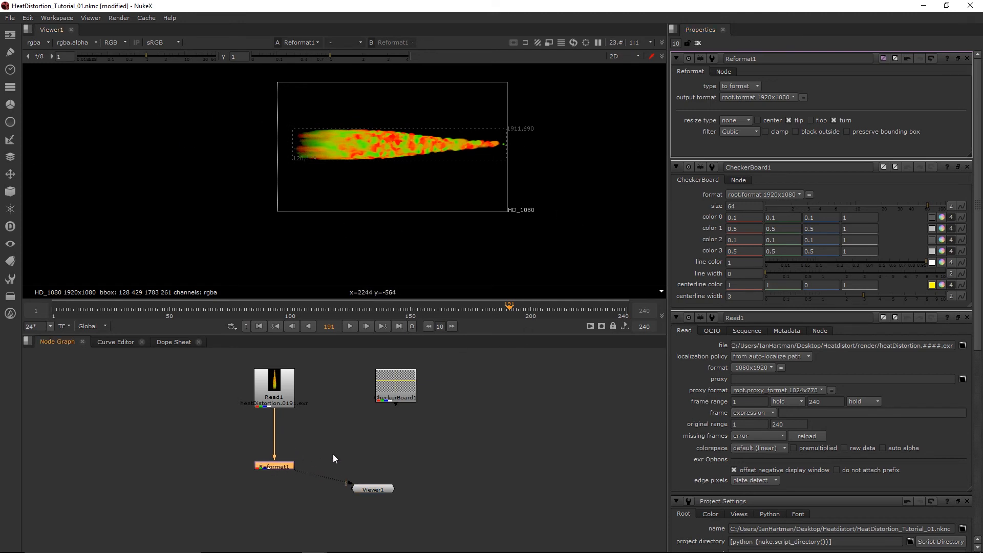
# - Add a Merge node compositing Reformat1 over CheckerBoard1 and view the result
pyautogui.click(333, 454)
pyautogui.press('Tab')
pyautogui.write('merge')
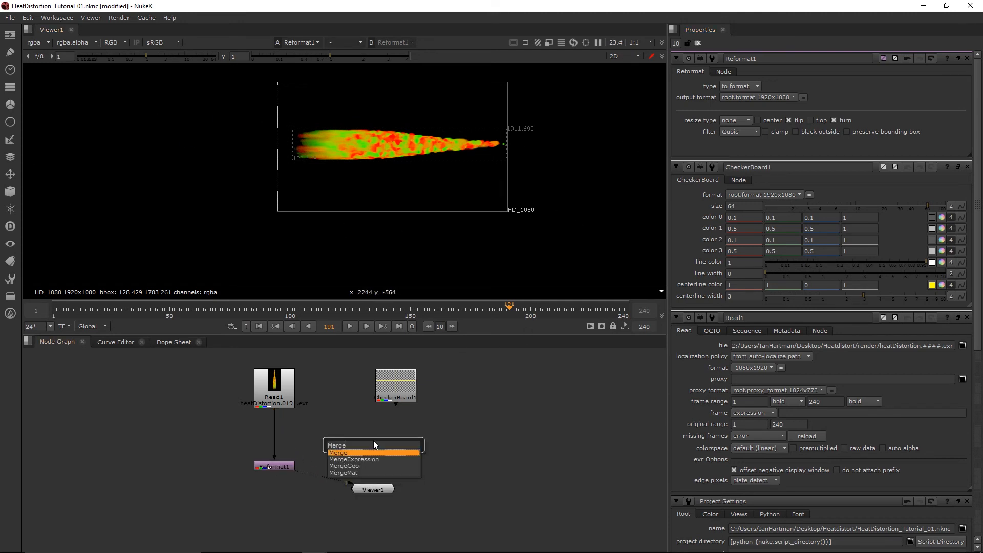
pyautogui.press('Return')
pyautogui.moveTo(357, 443); pyautogui.dragTo(293, 466)
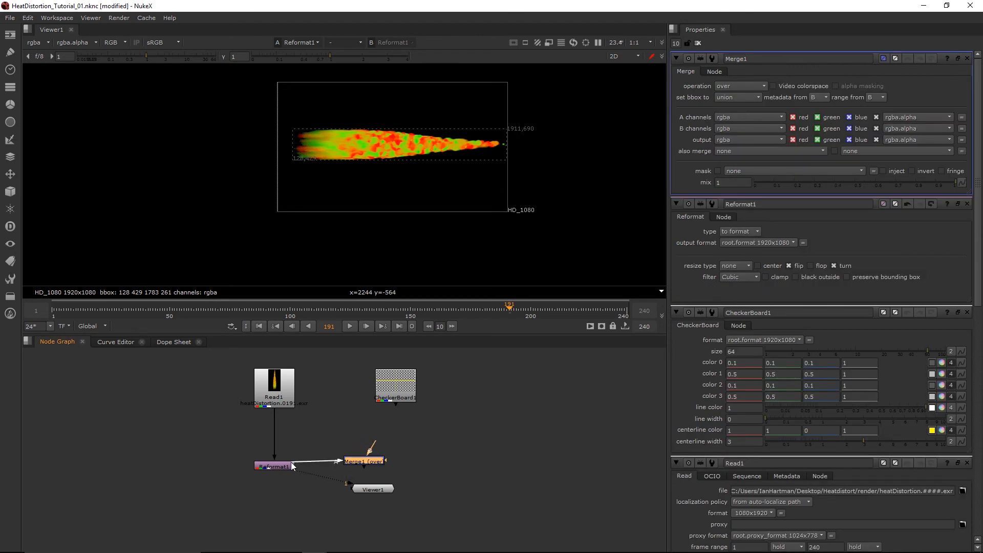
pyautogui.moveTo(370, 450); pyautogui.dragTo(404, 466)
pyautogui.press('1')
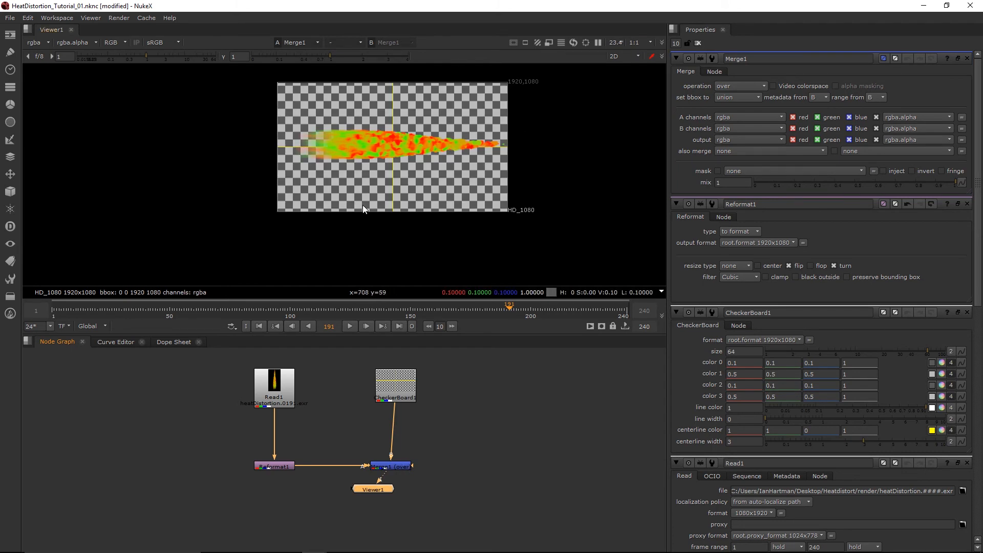
# - Delete the Merge node and view Reformat1's output
pyautogui.click(390, 466)
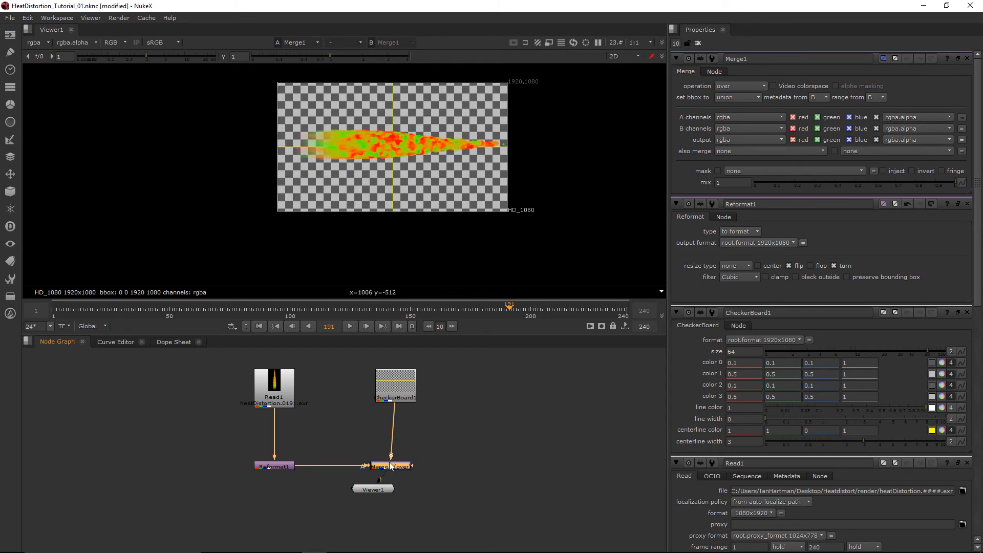
pyautogui.press('Delete')
pyautogui.click(355, 437)
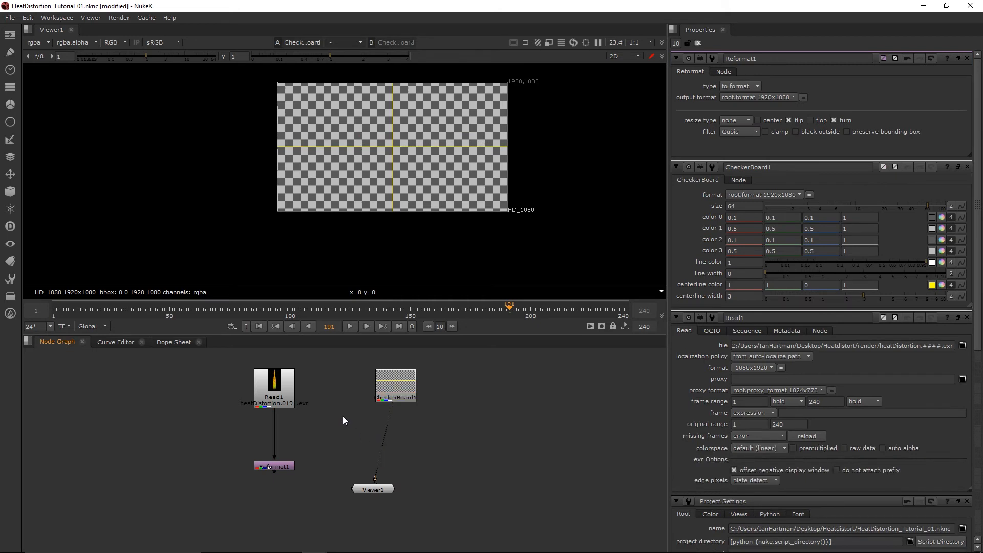
pyautogui.click(279, 467)
pyautogui.click(363, 435)
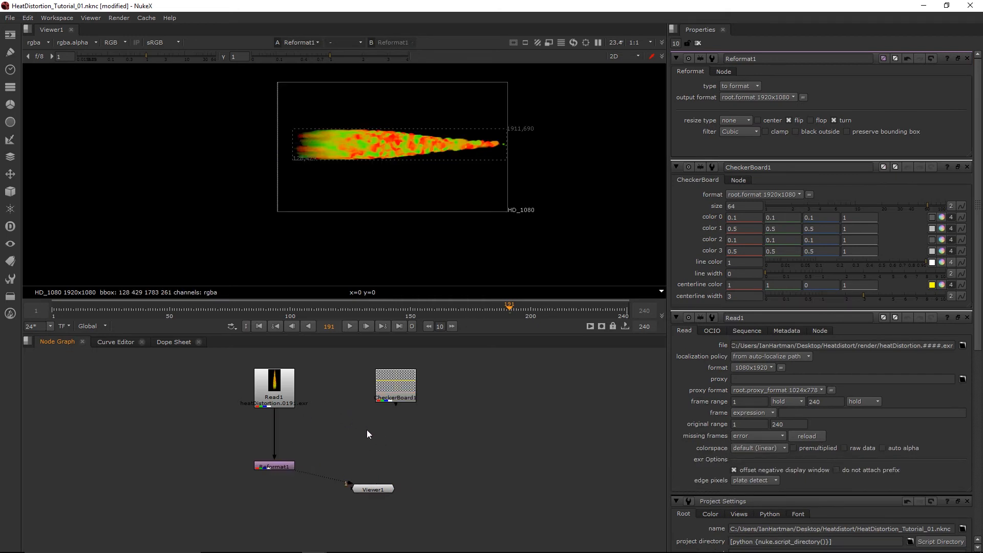
# - Add a ColorLookup node and insert it between Read1 and Reformat1
pyautogui.press('Tab')
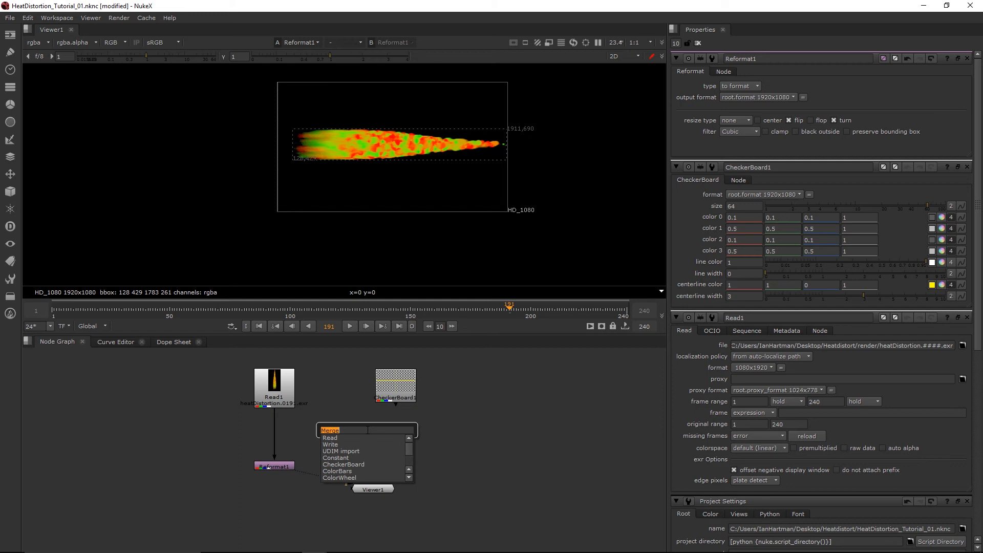
pyautogui.write('lo')
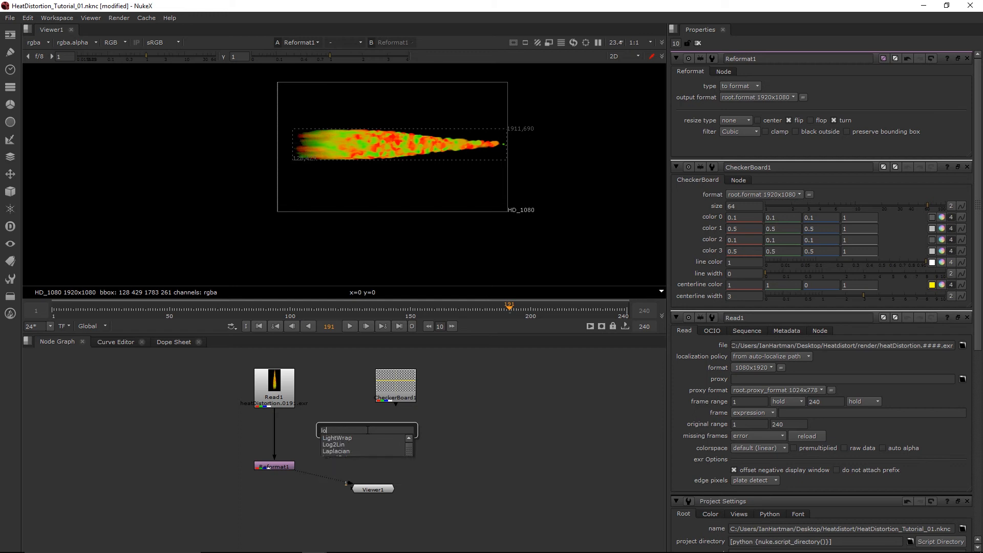
pyautogui.press('BackSpace')
pyautogui.press('BackSpace')
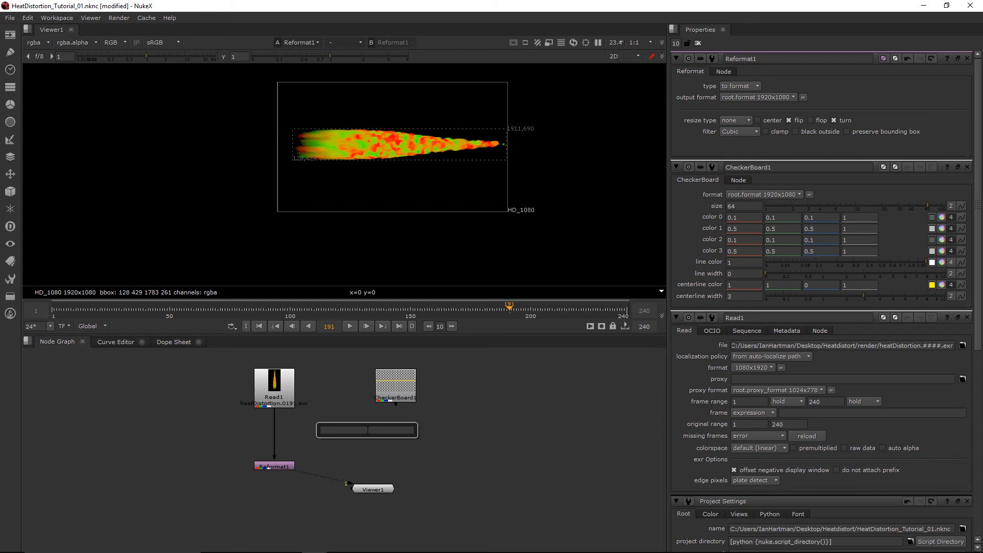
pyautogui.write('color')
pyautogui.press('Down')
pyautogui.press('Down')
pyautogui.press('Down')
pyautogui.press('Down')
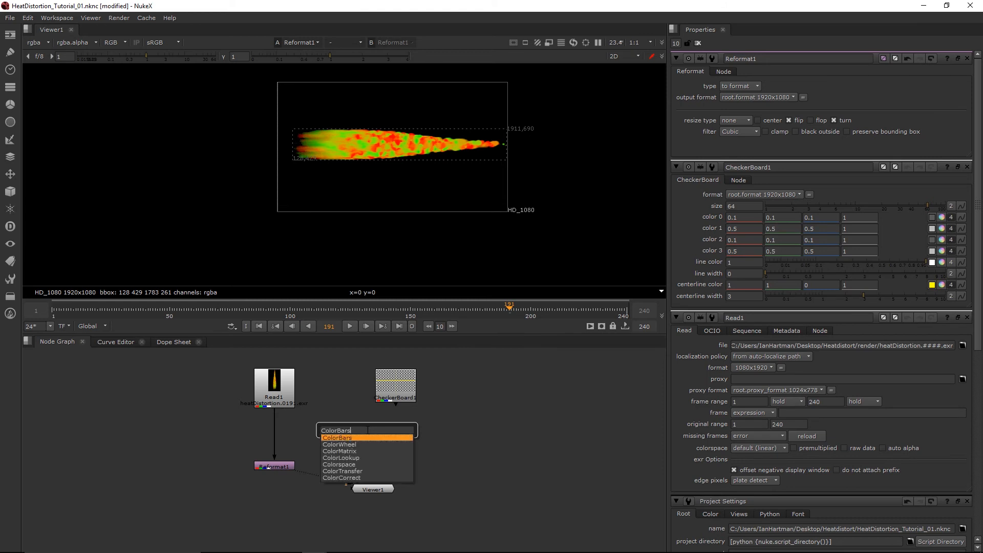
pyautogui.press('Return')
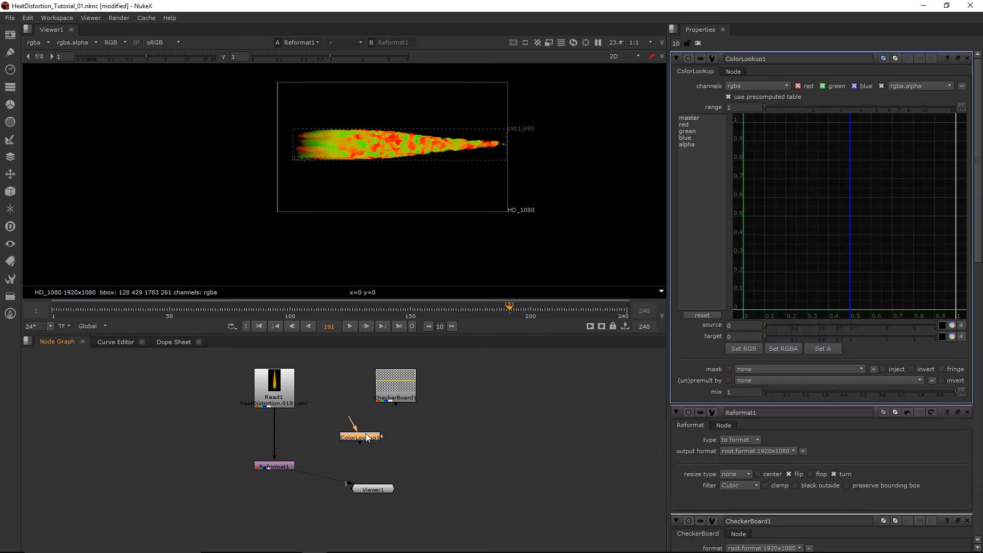
pyautogui.moveTo(367, 434); pyautogui.dragTo(274, 423)
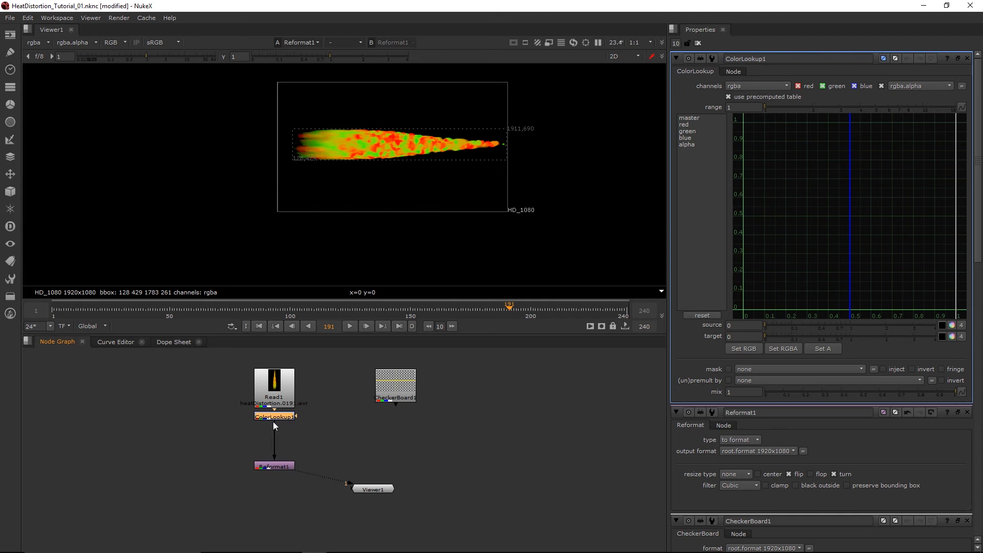
# - View ColorLookup1's output and set the Y value of the red curve's point at x 0 to -1
pyautogui.press('1')
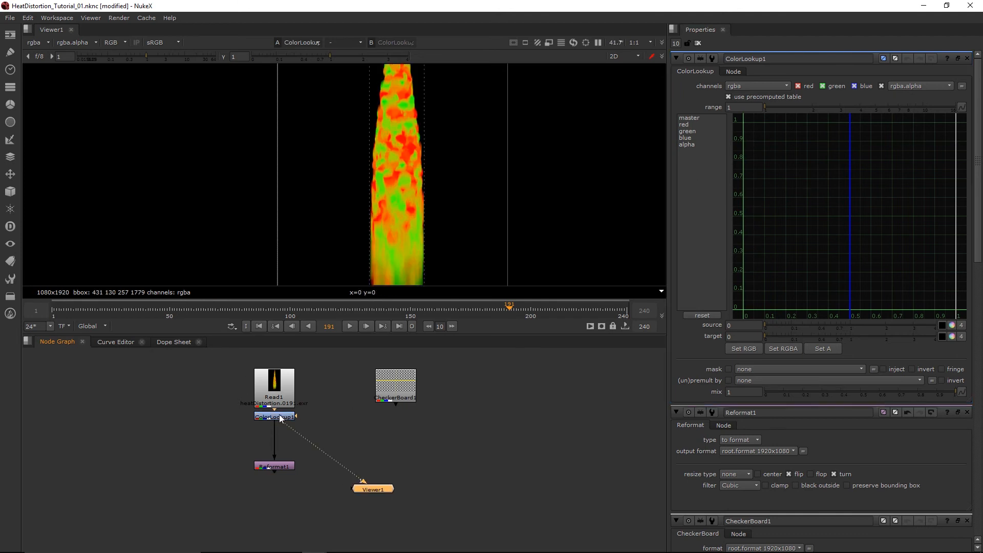
pyautogui.scroll(-2, 417, 159)
pyautogui.click(680, 126)
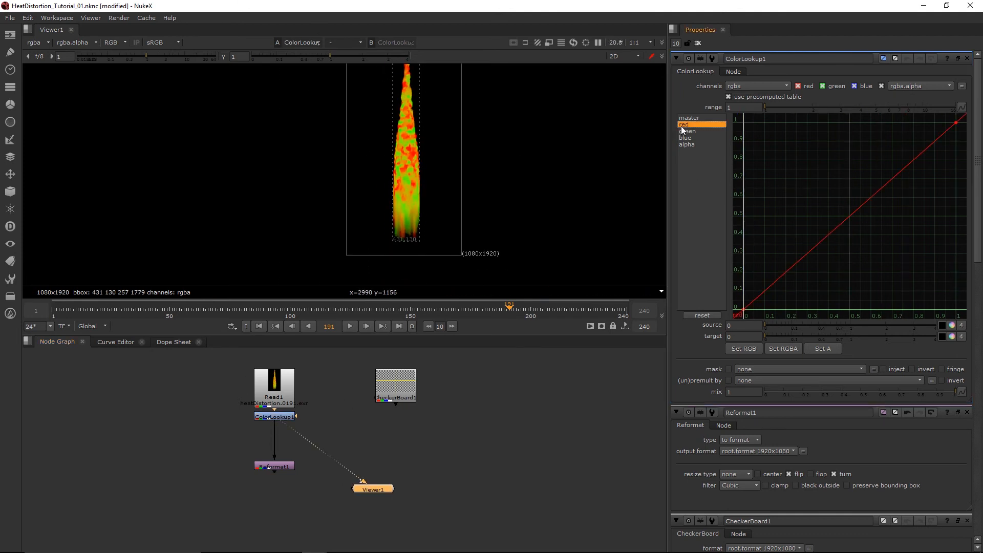
pyautogui.click(744, 311)
pyautogui.doubleClick(743, 310)
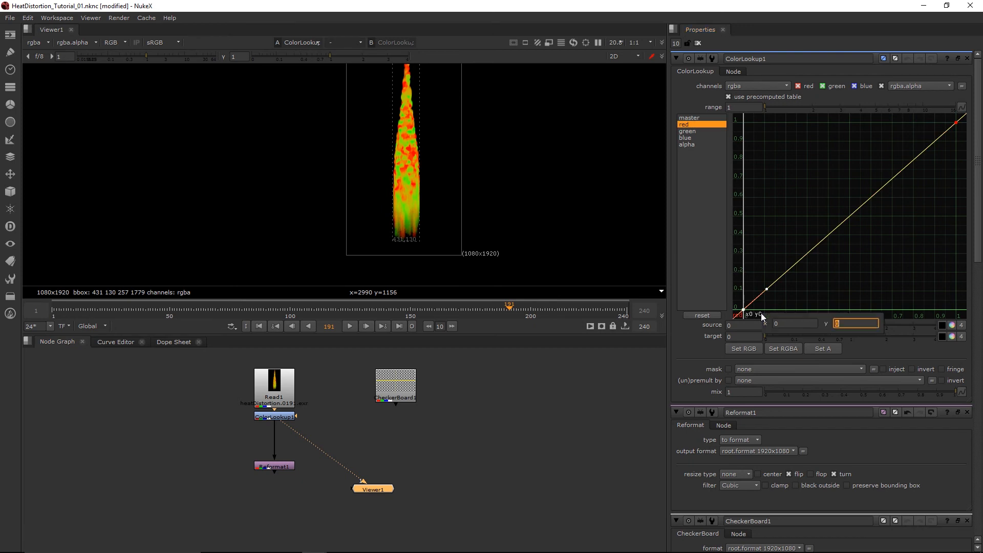
pyautogui.write('-1')
pyautogui.press('Return')
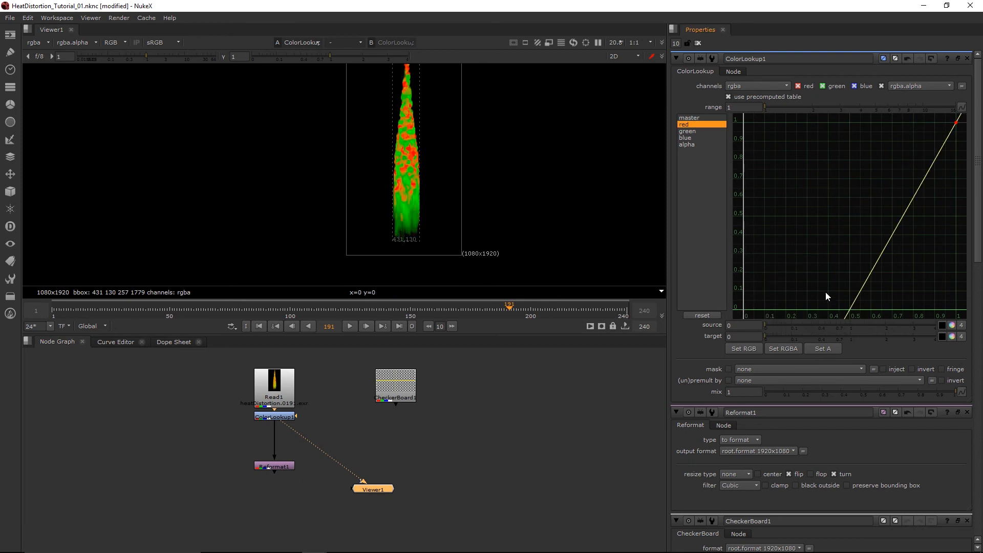
# - Set the Y value of ColorLookup1's green curve point at x 0 to -1
pyautogui.click(699, 132)
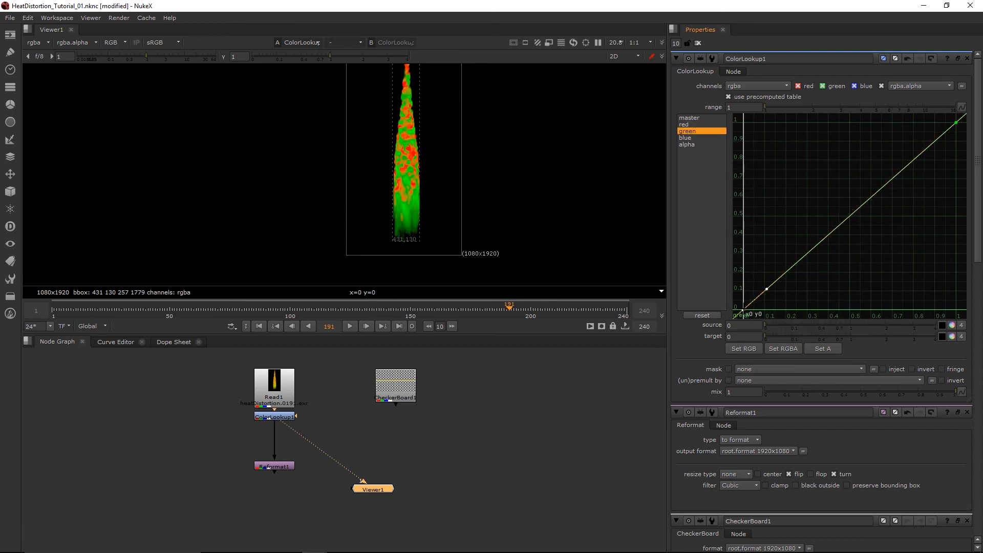
pyautogui.click(744, 311)
pyautogui.doubleClick(743, 310)
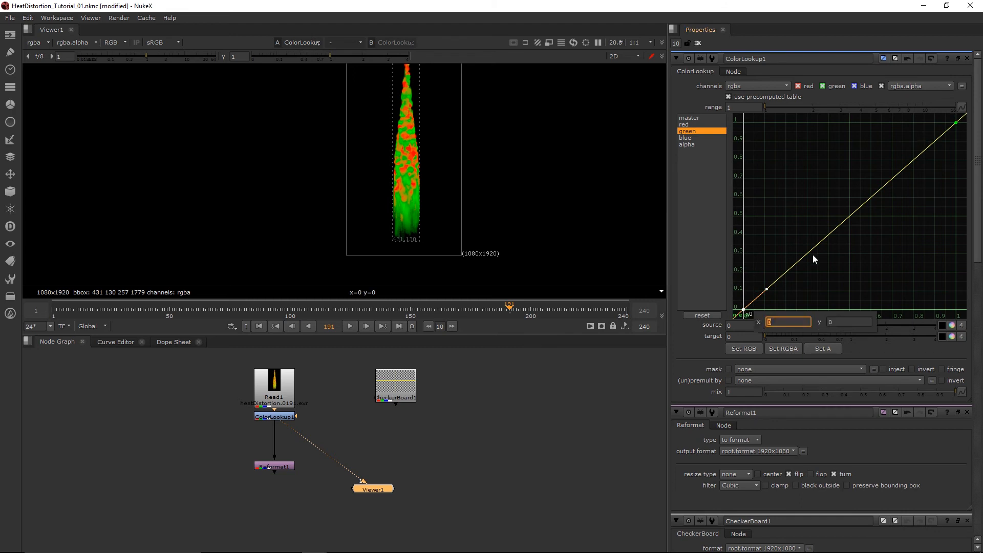
pyautogui.press('Tab')
pyautogui.write('-1')
pyautogui.press('Return')
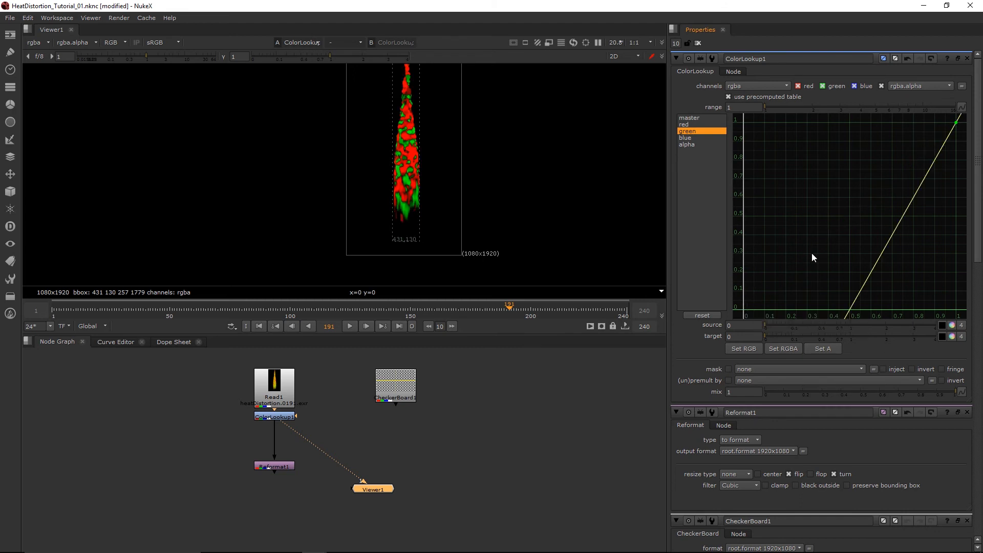
# - Set the Y value of ColorLookup1's blue curve point at x 0 to -1
pyautogui.click(686, 138)
pyautogui.click(743, 310)
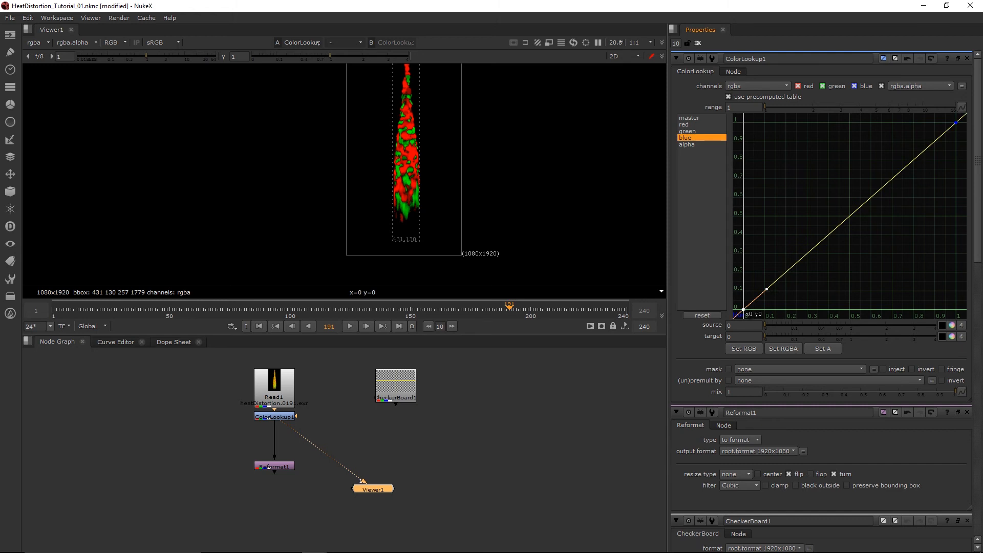
pyautogui.doubleClick(744, 310)
pyautogui.click(847, 323)
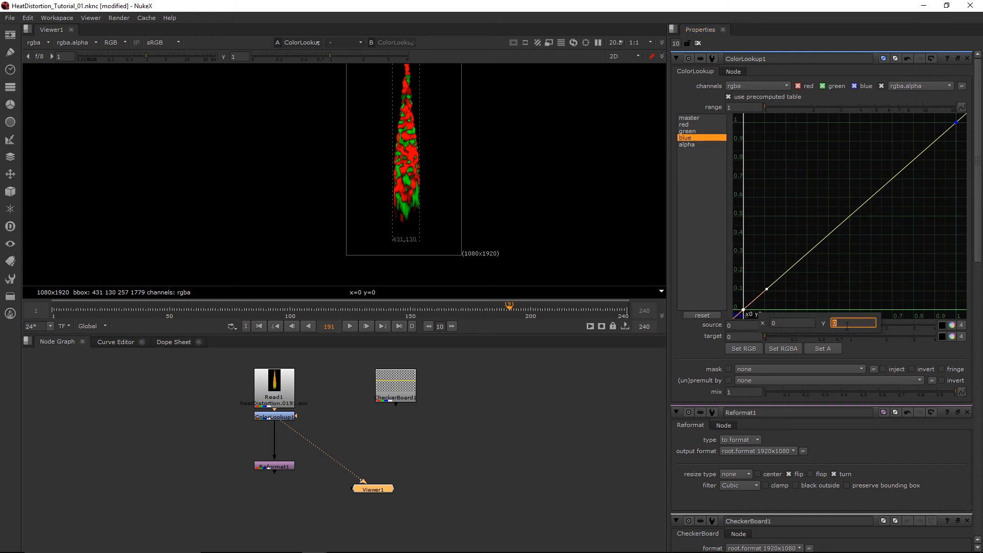
pyautogui.write('-1')
pyautogui.press('Return')
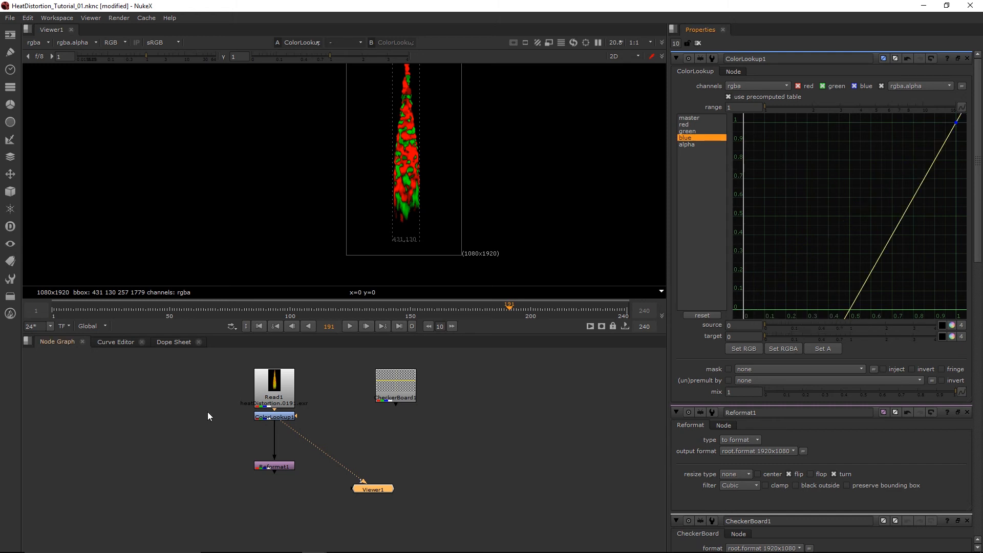
# - Add a Blur node and insert it between ColorLookup1 and Reformat1
pyautogui.click(157, 434)
pyautogui.scroll(9, 400, 181)
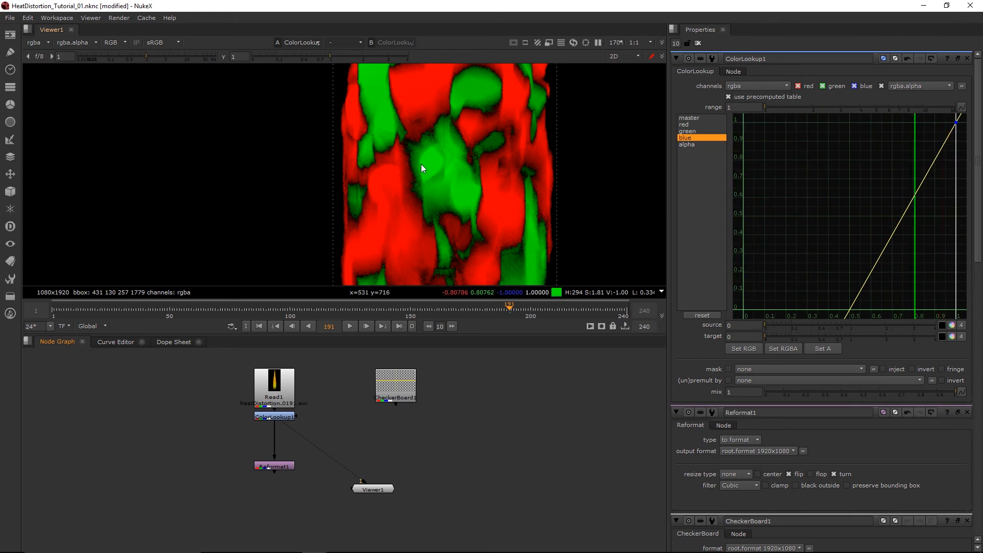
pyautogui.moveTo(173, 417); pyautogui.dragTo(160, 398, button='middle')
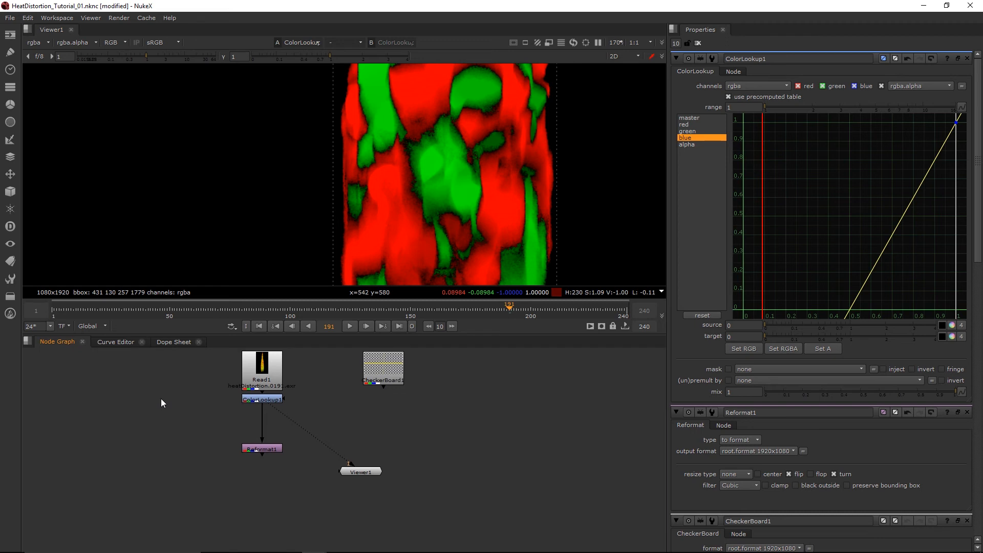
pyautogui.press('Tab')
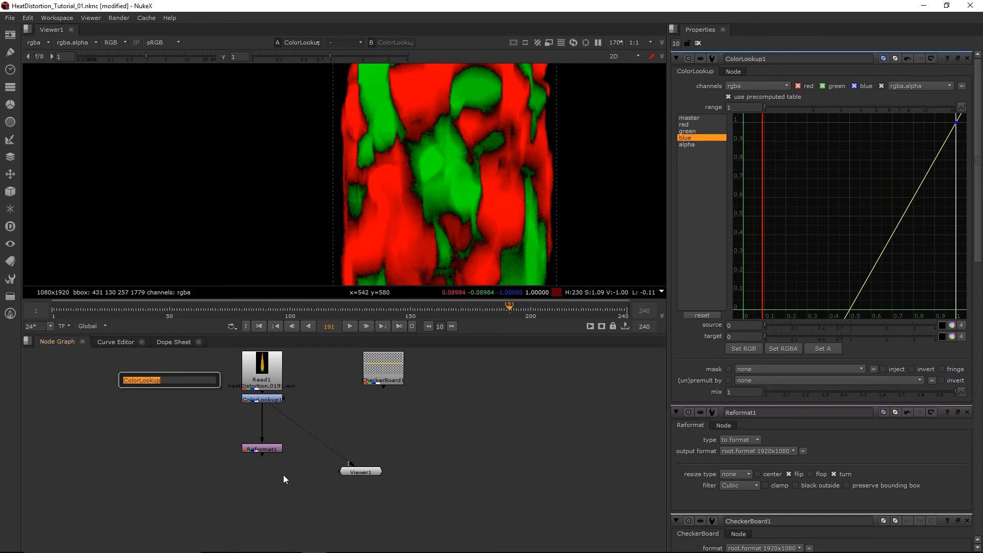
pyautogui.moveTo(255, 447); pyautogui.dragTo(256, 440)
pyautogui.hotkey('ctrl', 'z')
pyautogui.click(220, 433)
pyautogui.press('Tab')
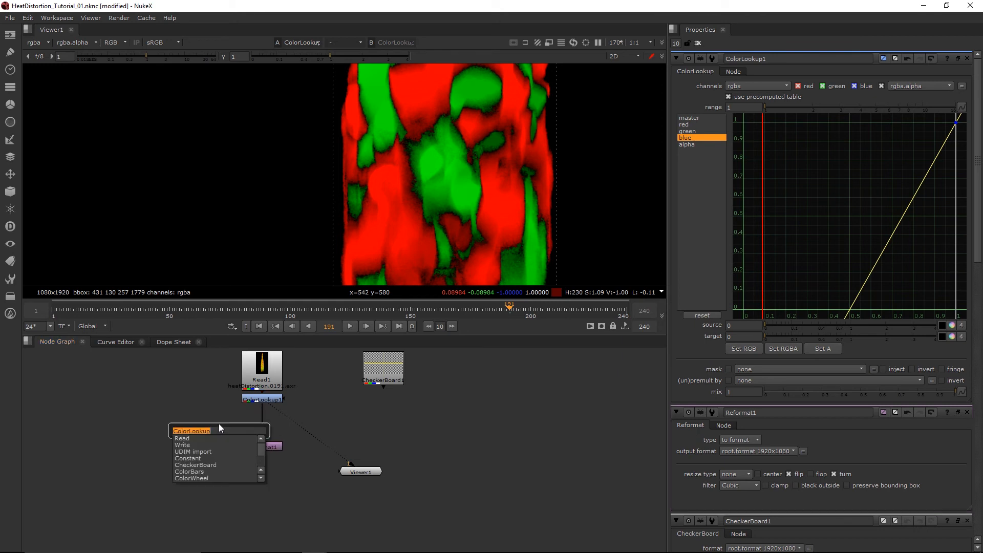
pyautogui.write('Blur')
pyautogui.press('Return')
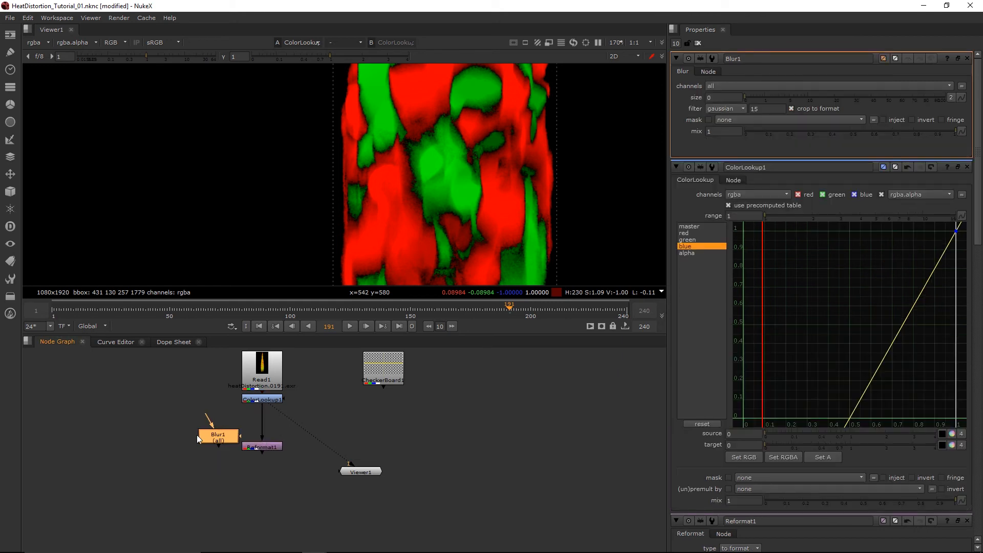
pyautogui.moveTo(210, 435); pyautogui.dragTo(262, 420)
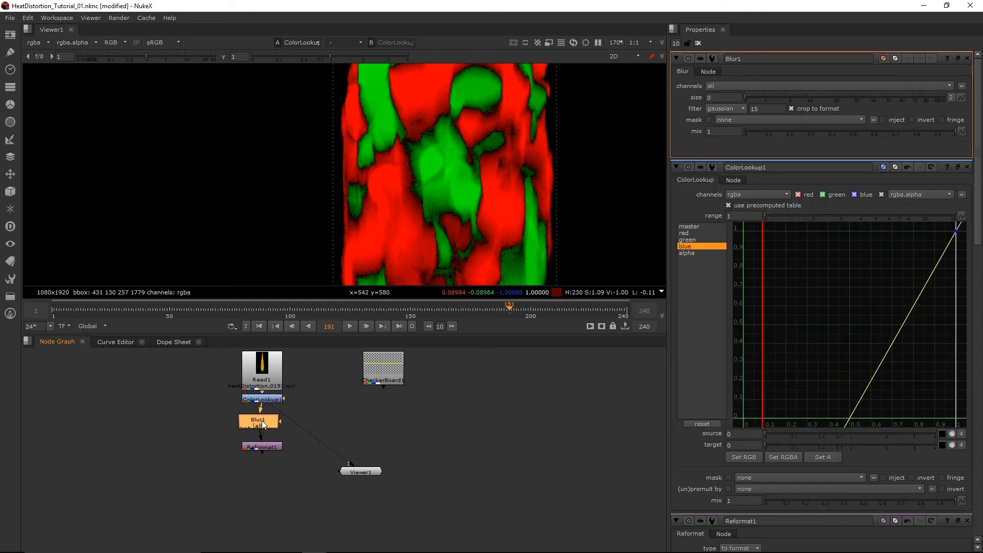
# - View Blur1's output, set its size to 8, and stack Blur1 and Reformat1 closely beneath ColorLookup1
pyautogui.press('1')
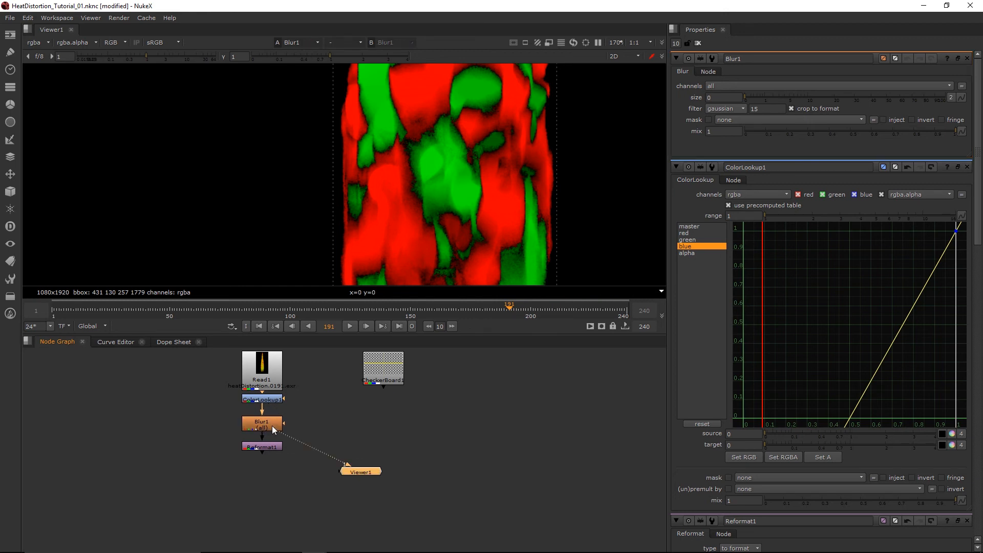
pyautogui.click(723, 97)
pyautogui.write('8')
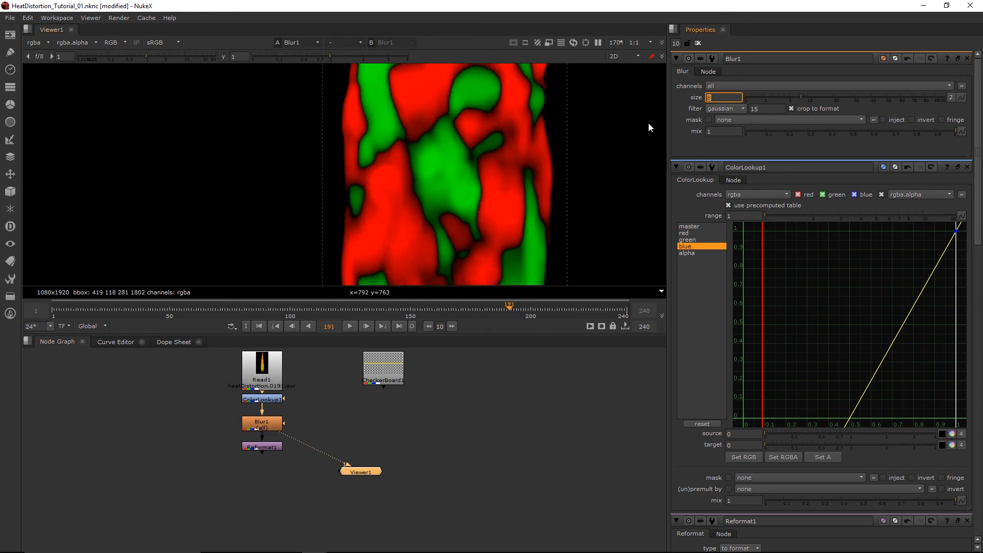
pyautogui.scroll(-4, 391, 174)
pyautogui.moveTo(262, 427)
pyautogui.mouseDown()
pyautogui.moveTo(262, 417)
pyautogui.moveTo(256, 439)
pyautogui.mouseUp()
pyautogui.click(190, 447)
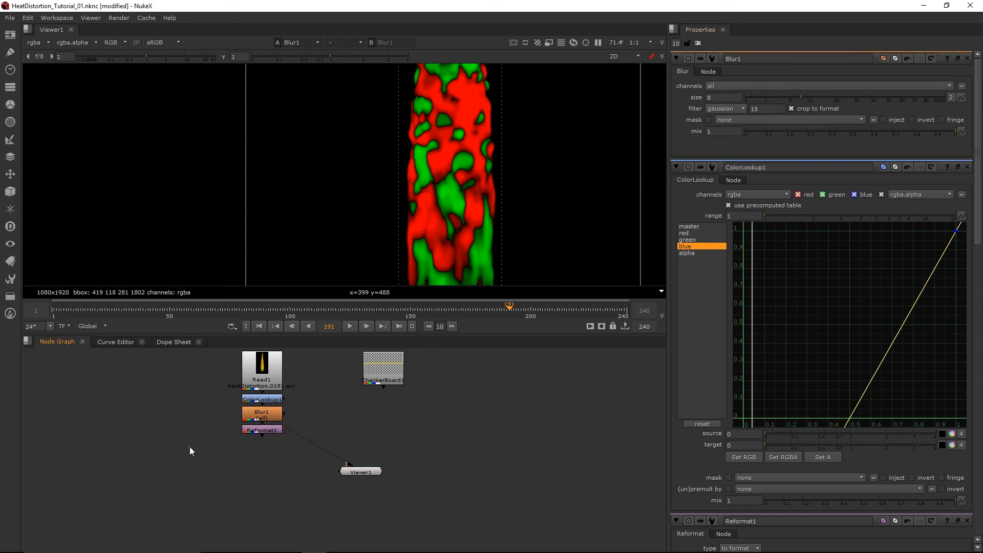
# - Add a Copy node with Reformat1 in input A and CheckerBoard1 in input B, and view its output
pyautogui.press('Tab')
pyautogui.write('copy')
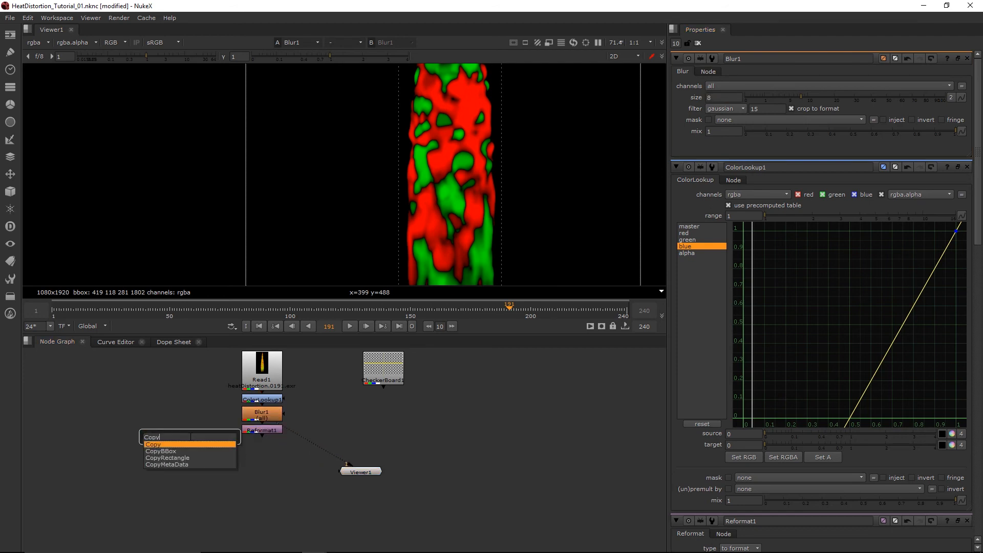
pyautogui.press('Return')
pyautogui.moveTo(198, 452); pyautogui.dragTo(265, 429)
pyautogui.moveTo(383, 418); pyautogui.dragTo(383, 380)
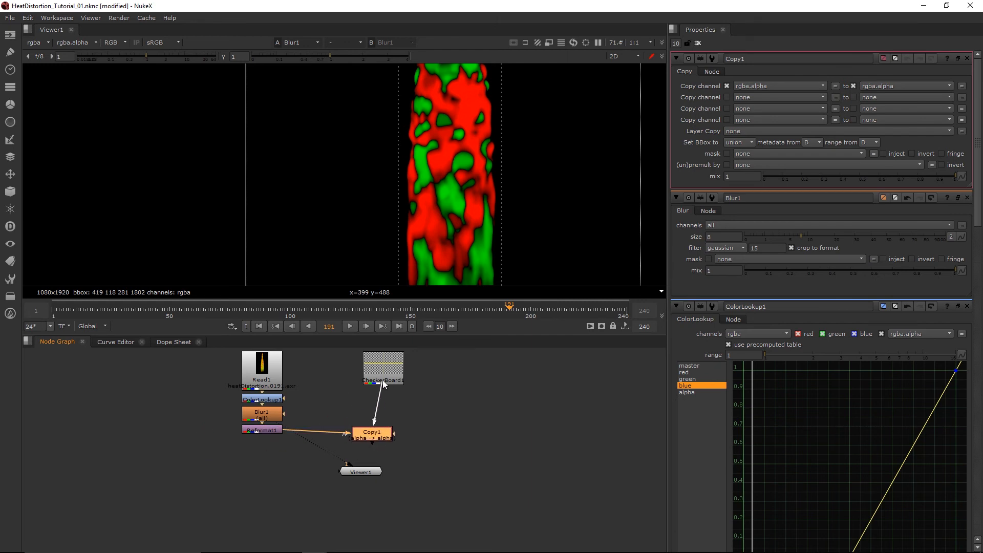
pyautogui.moveTo(377, 436); pyautogui.dragTo(383, 432)
pyautogui.press('1')
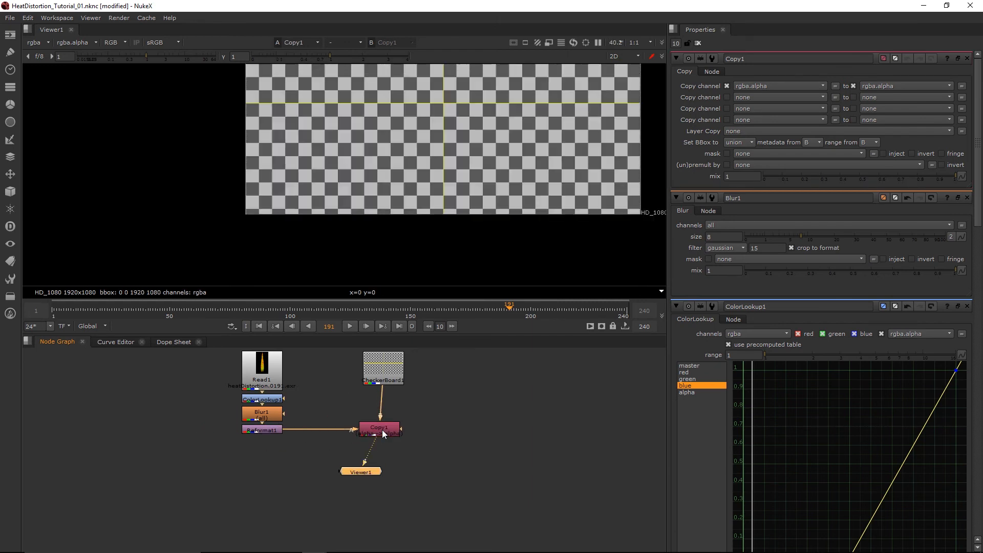
# - Set Copy1's first three source channels to rgba.red, rgba.green and rgba.alpha
pyautogui.click(778, 85)
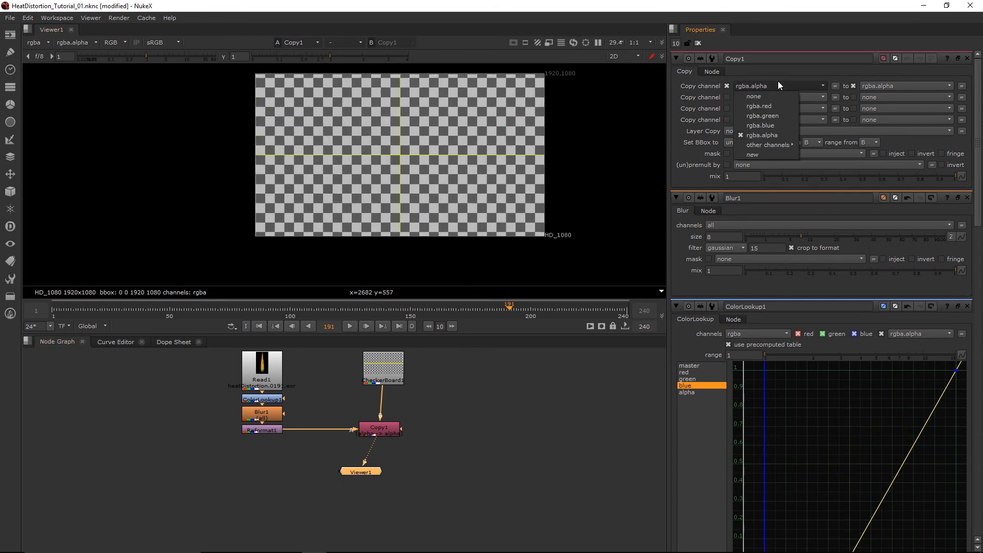
pyautogui.click(771, 103)
pyautogui.click(768, 98)
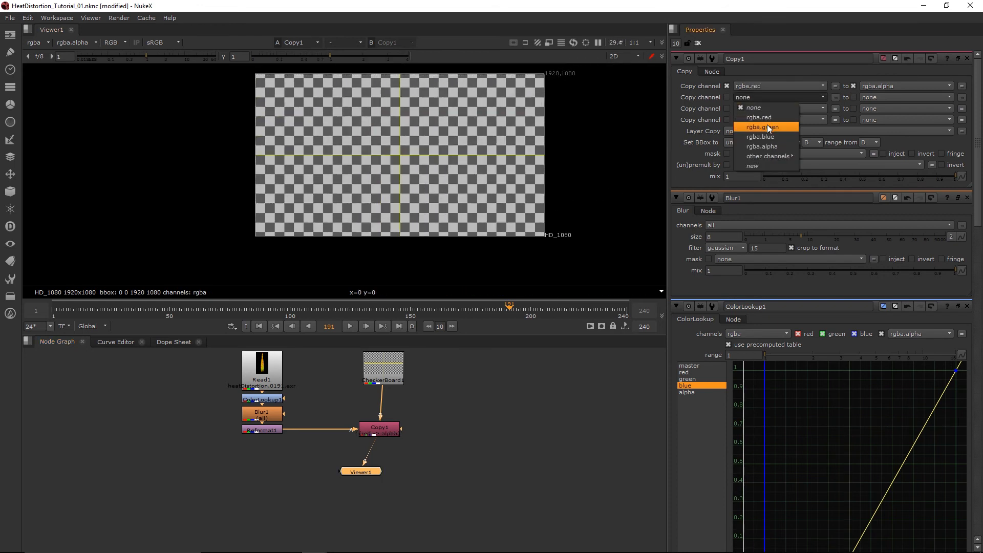
pyautogui.click(763, 128)
pyautogui.click(761, 109)
pyautogui.click(769, 157)
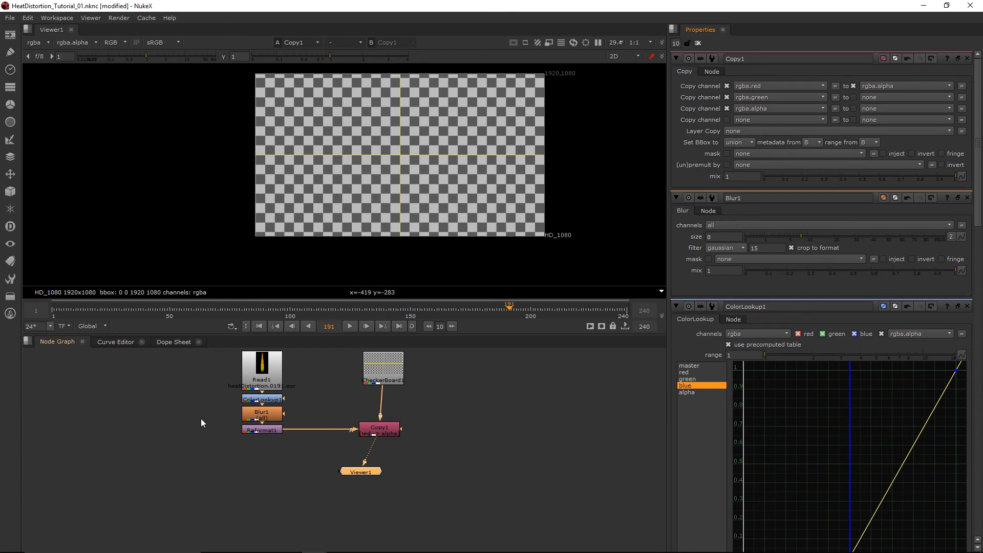
# - View Reformat1's output and nudge the CheckerBoard1 node slightly
pyautogui.click(281, 429)
pyautogui.press('1')
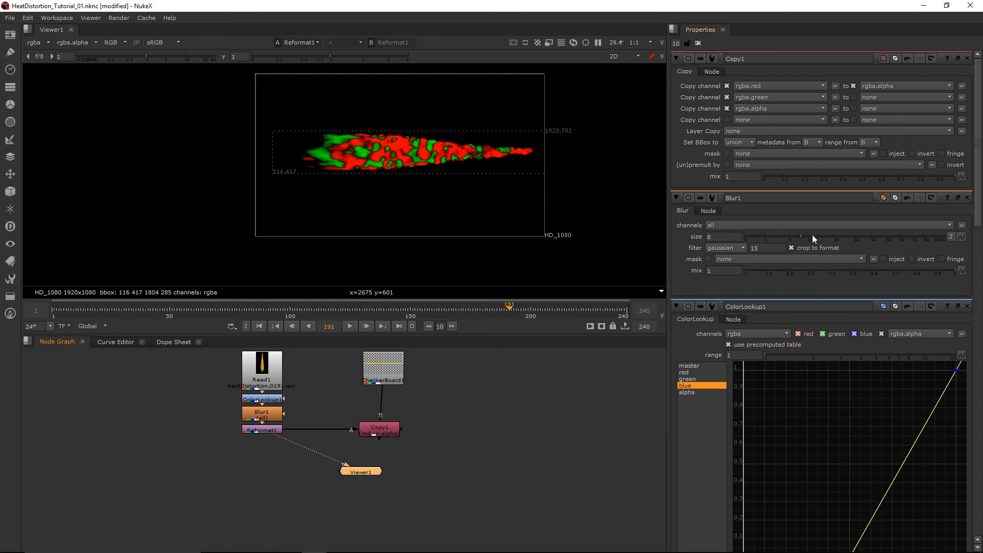
pyautogui.moveTo(379, 375); pyautogui.dragTo(381, 373)
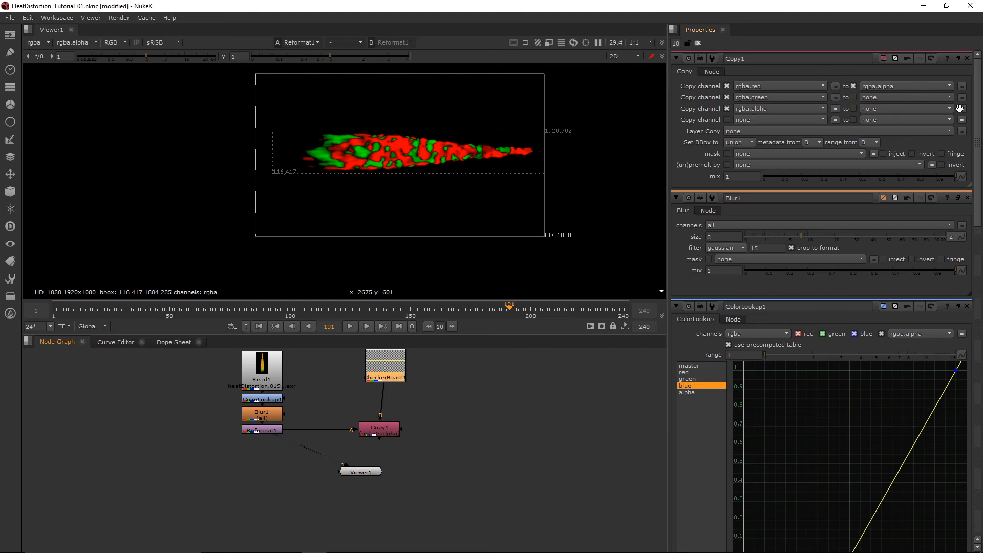
# - Create a new distort layer with the channel distort.red as the target of Copy1's rgba.red channel
pyautogui.click(905, 86)
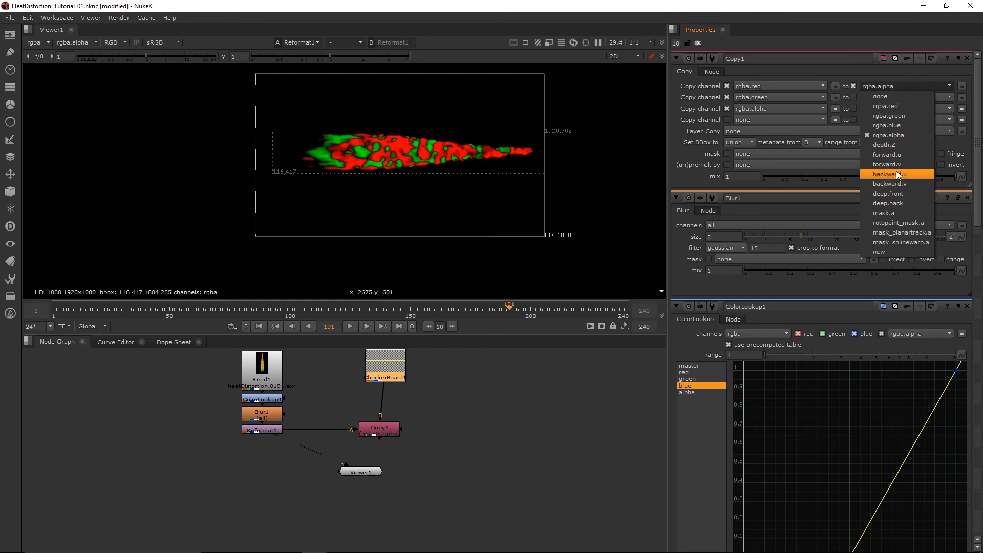
pyautogui.click(891, 251)
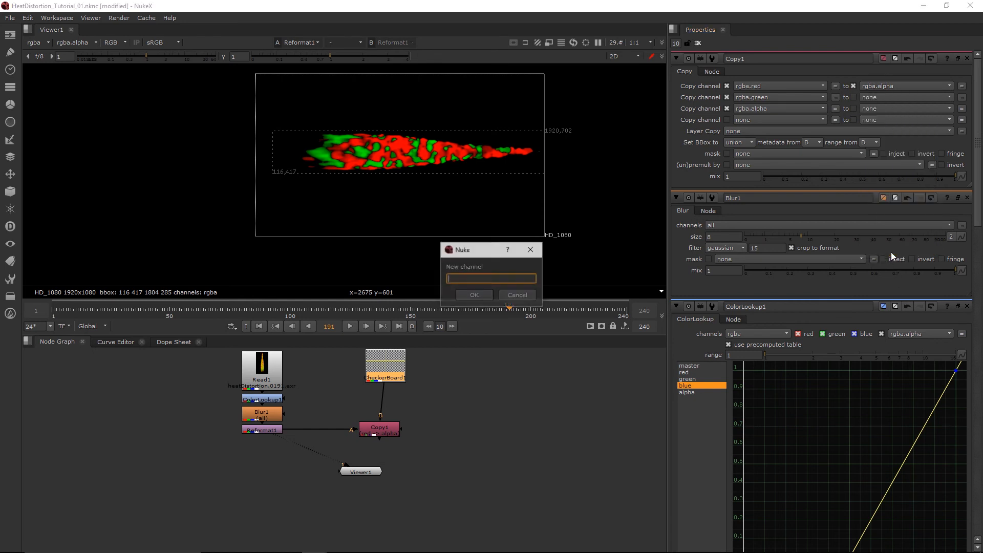
pyautogui.write('dist')
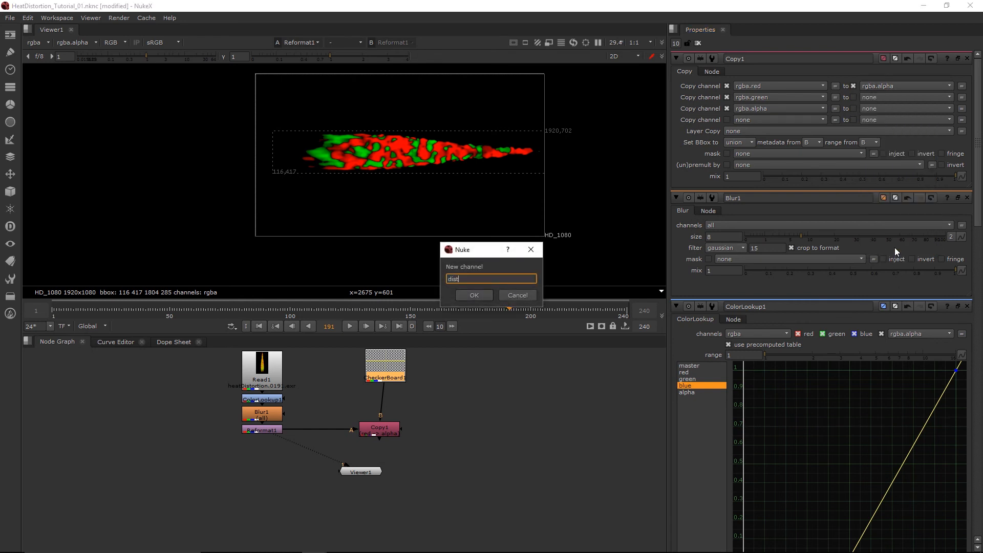
pyautogui.write('ort.u')
pyautogui.press('Return')
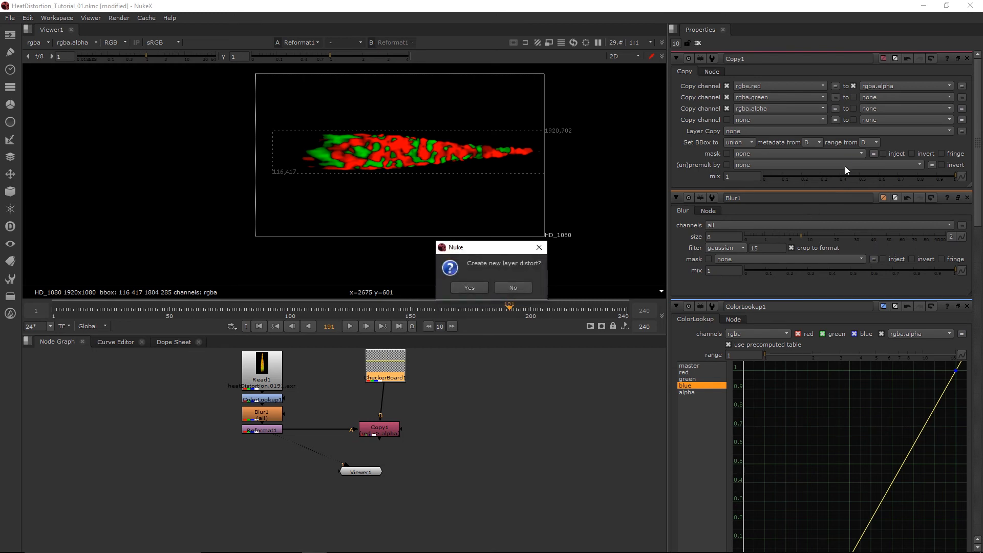
pyautogui.press('Return')
# - Create the new channel distort.green as the target of Copy1's rgba.green channel
pyautogui.click(889, 96)
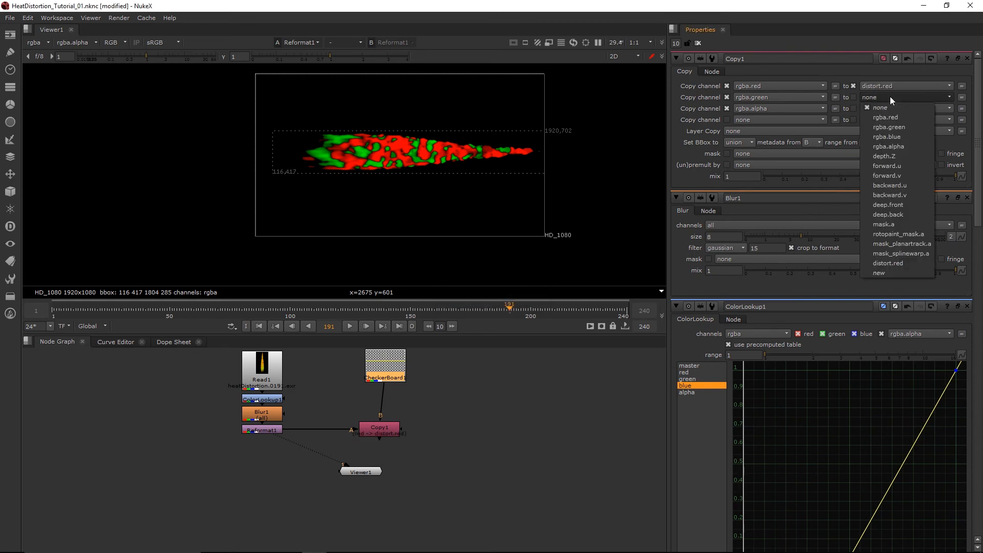
pyautogui.click(889, 272)
pyautogui.write('distort.g')
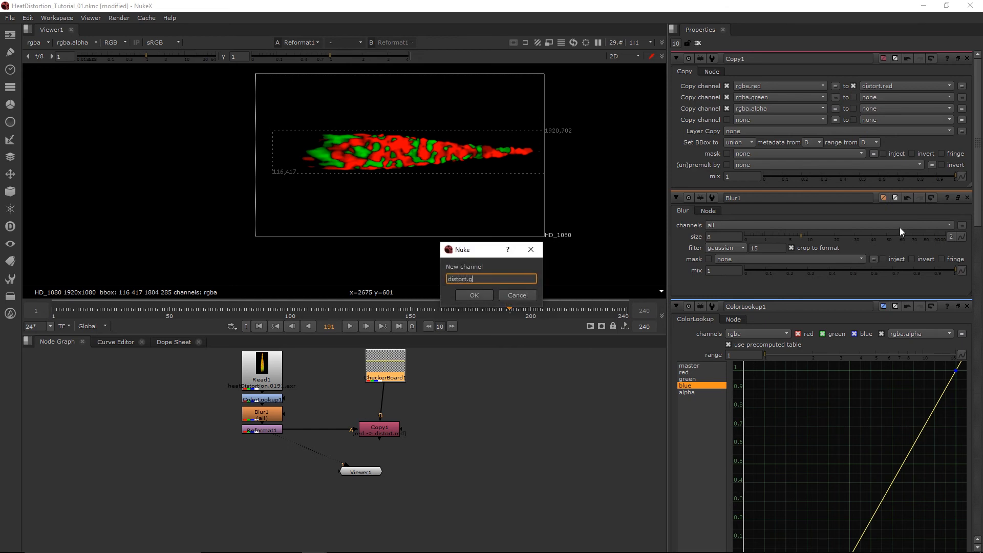
pyautogui.write('reen')
pyautogui.press('Return')
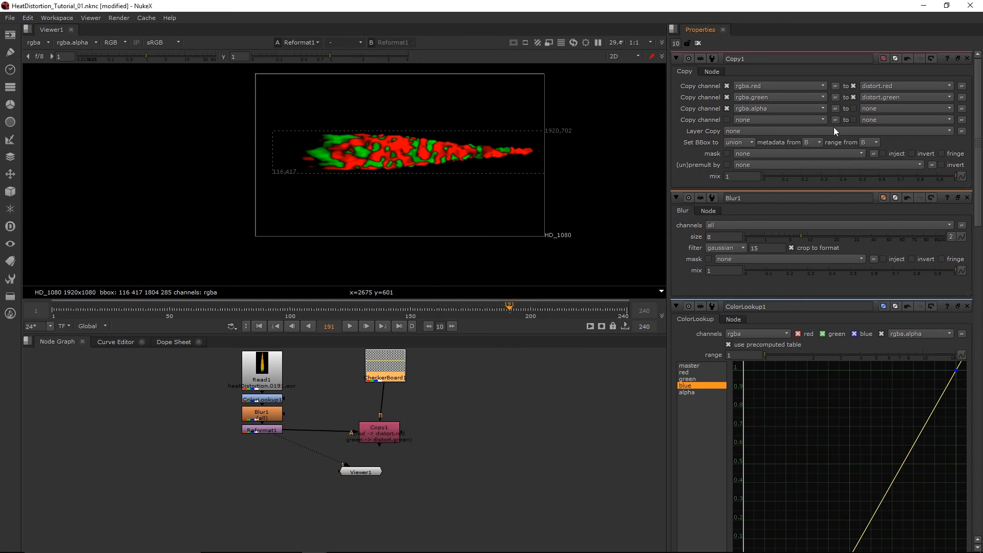
# - Create the new channel distort.alpha as the target of Copy1's rgba.alpha channel
pyautogui.click(899, 96)
pyautogui.click(899, 96)
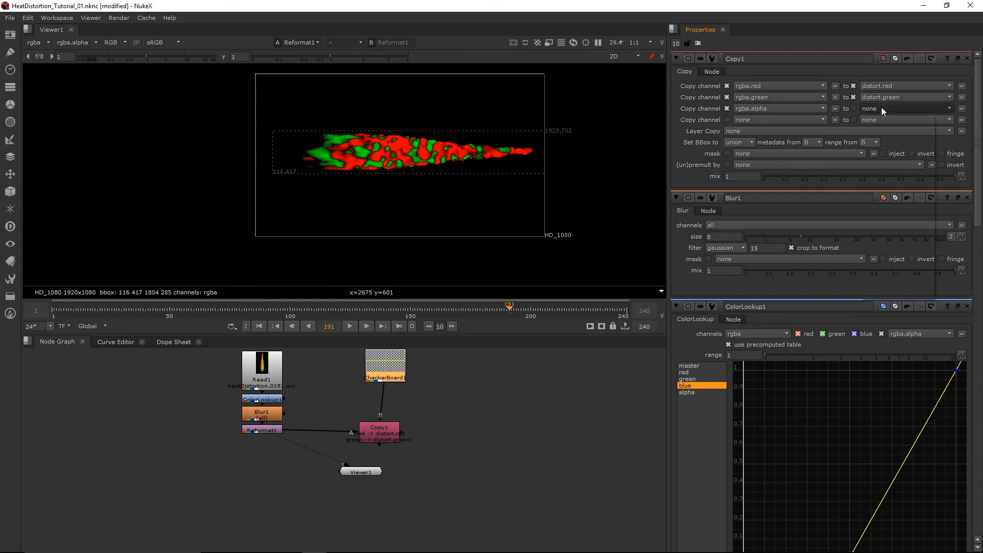
pyautogui.click(884, 108)
pyautogui.click(888, 291)
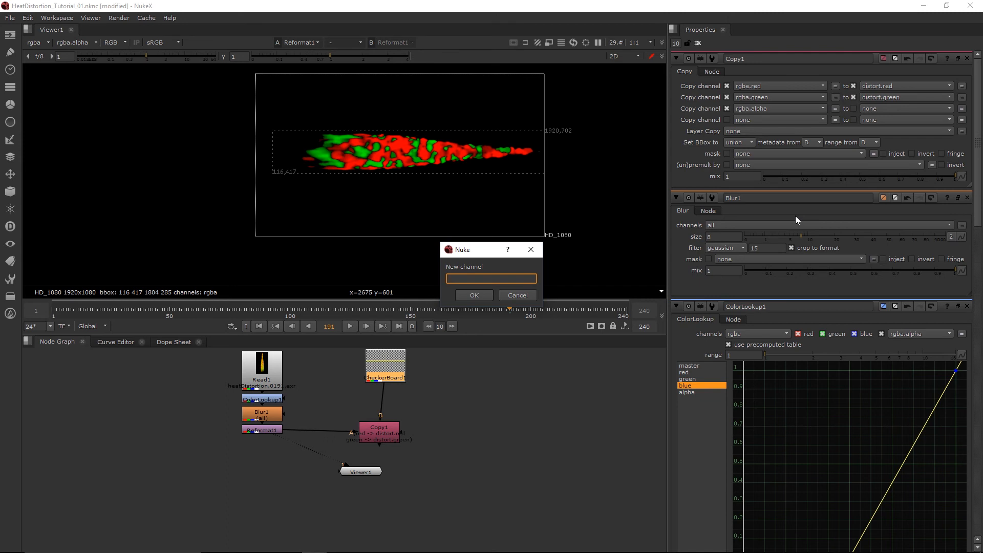
pyautogui.write('distort.alpha')
pyautogui.press('Return')
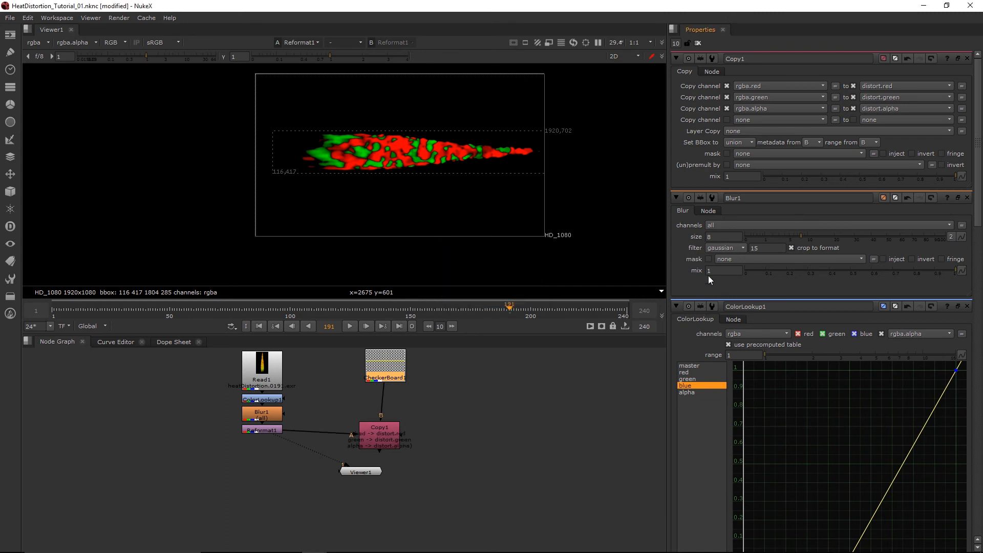
# - Align Copy1 beneath CheckerBoard1, view Copy1's output, and place Viewer1 further below it
pyautogui.moveTo(373, 444); pyautogui.dragTo(379, 439)
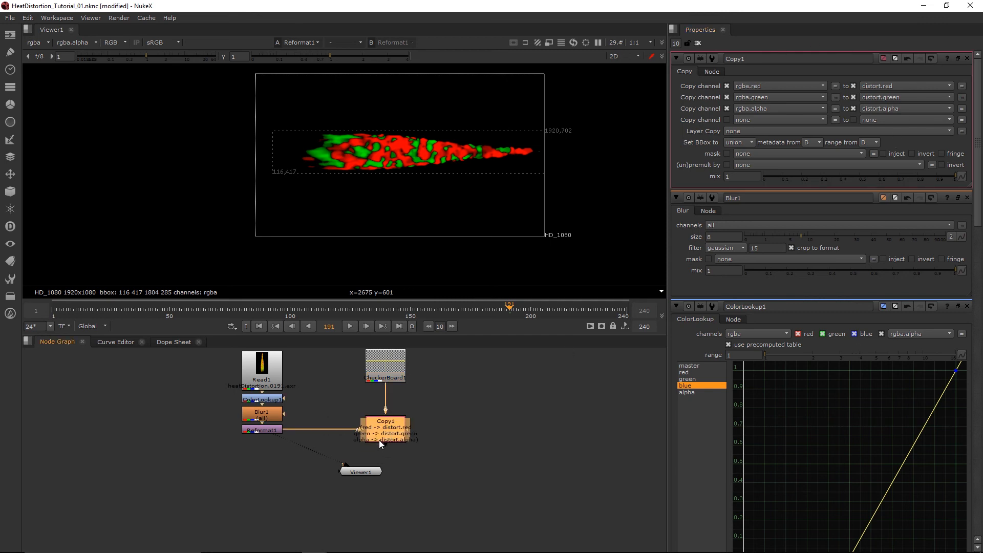
pyautogui.click(424, 453)
pyautogui.click(372, 471)
pyautogui.keyDown('shift'); pyautogui.click(395, 438); pyautogui.keyUp('shift')
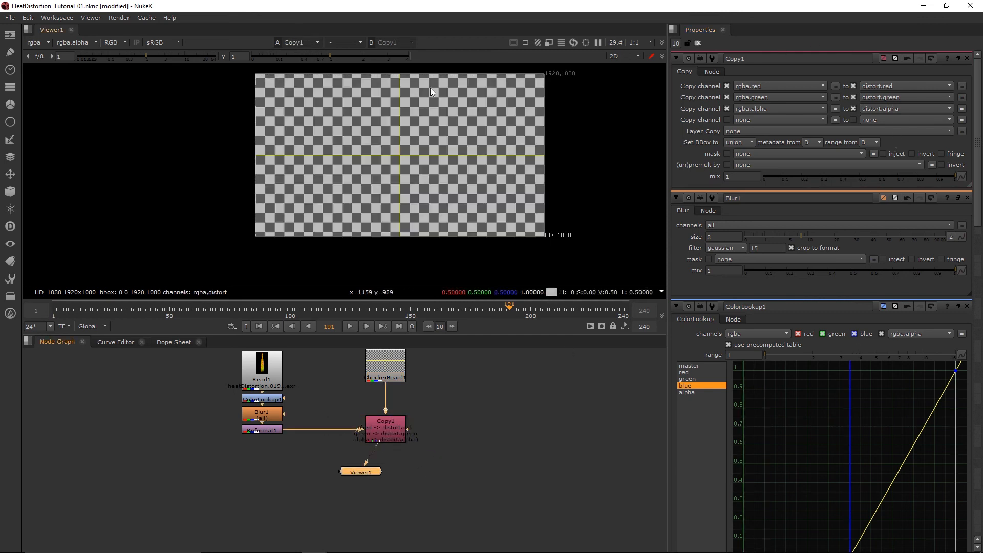
pyautogui.moveTo(362, 472); pyautogui.dragTo(381, 511)
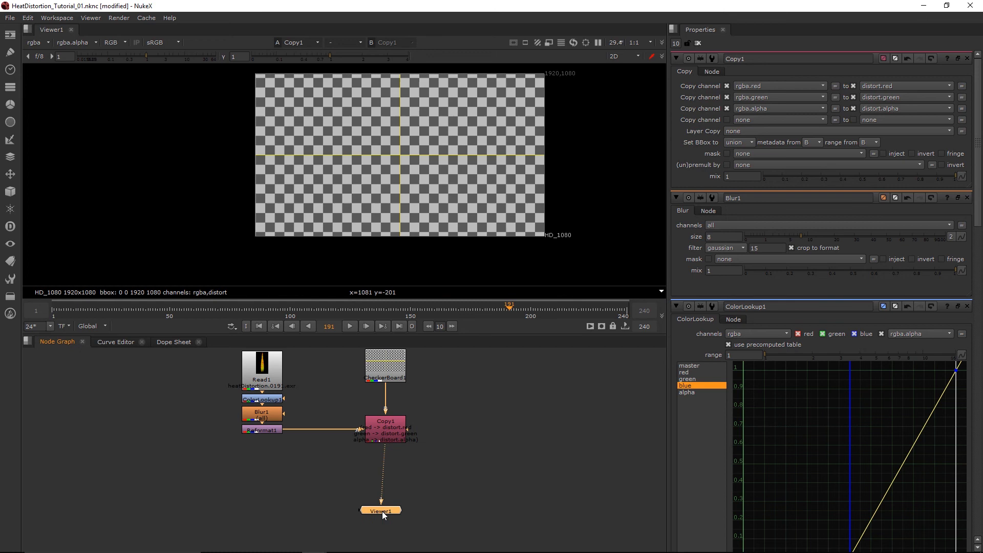
# - Add an IDistort node between Copy1 and Viewer1 and view its output
pyautogui.click(444, 449)
pyautogui.press('Tab')
pyautogui.write('is')
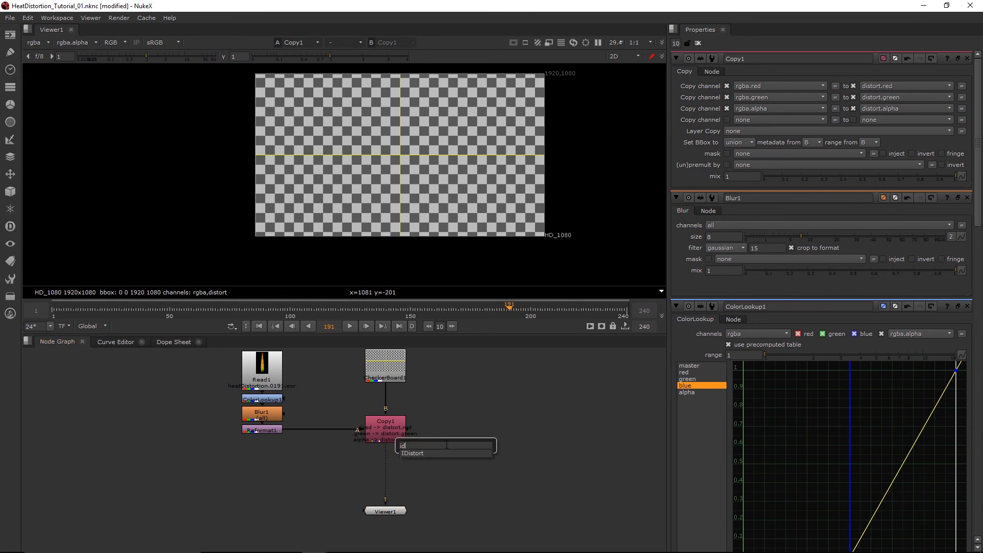
pyautogui.press('Return')
pyautogui.moveTo(434, 453); pyautogui.dragTo(395, 433)
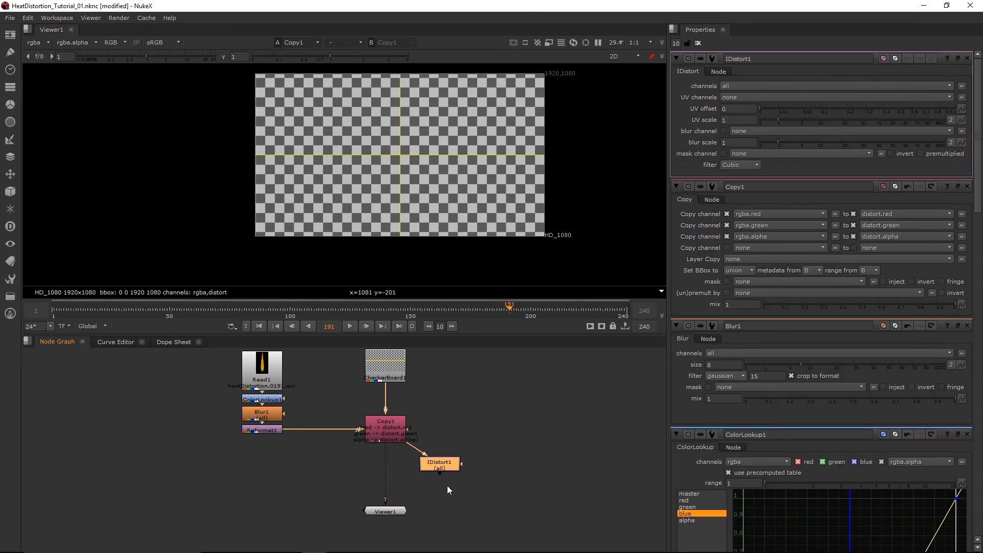
pyautogui.press('1')
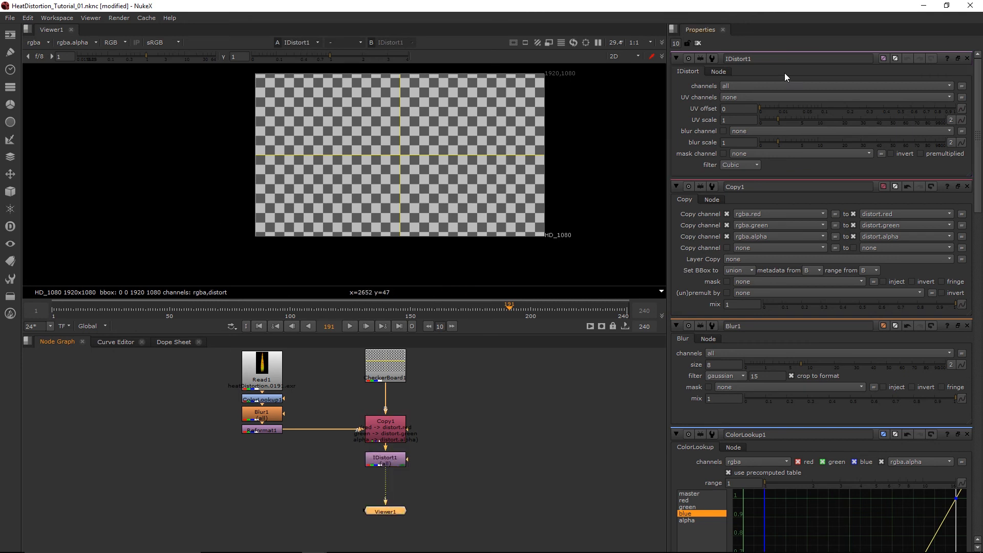
# - Set IDistort1's UV channels to the distort layer and inspect the warped checkerboard
pyautogui.click(743, 98)
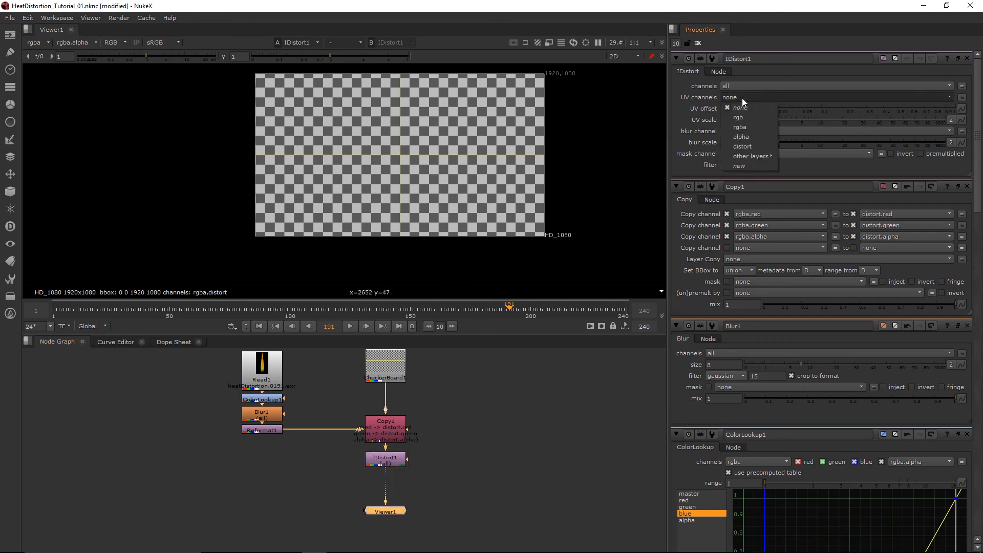
pyautogui.click(733, 147)
pyautogui.scroll(5, 445, 156)
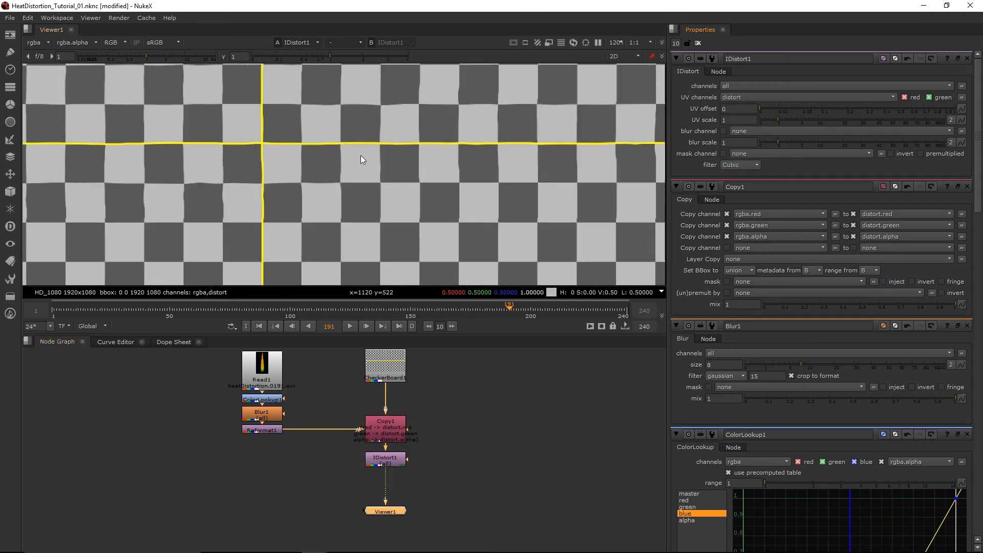
pyautogui.scroll(-2, 461, 220)
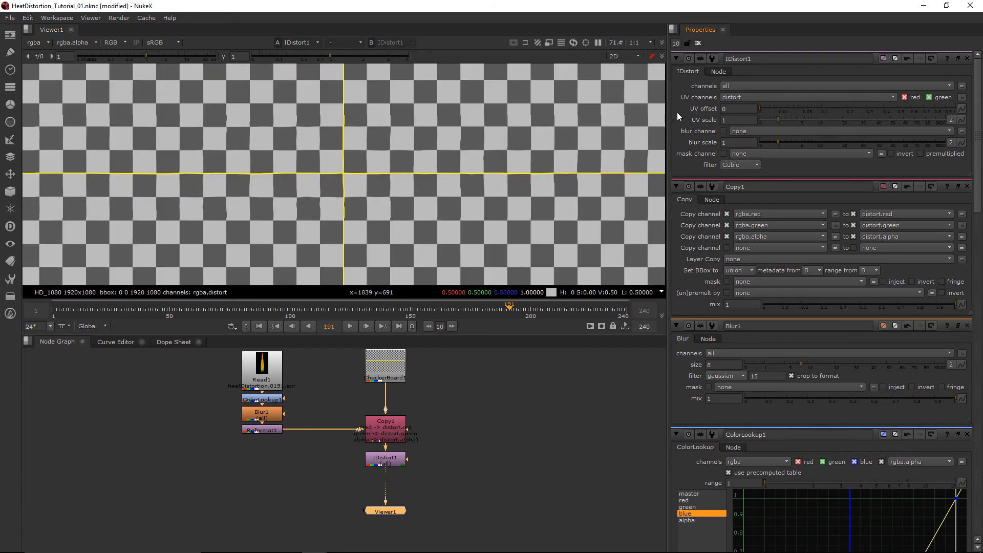
# - Set IDistort1's UV scale to 15 and check the stronger distortion up close
pyautogui.click(739, 122)
pyautogui.write('15')
pyautogui.scroll(-2, 342, 97)
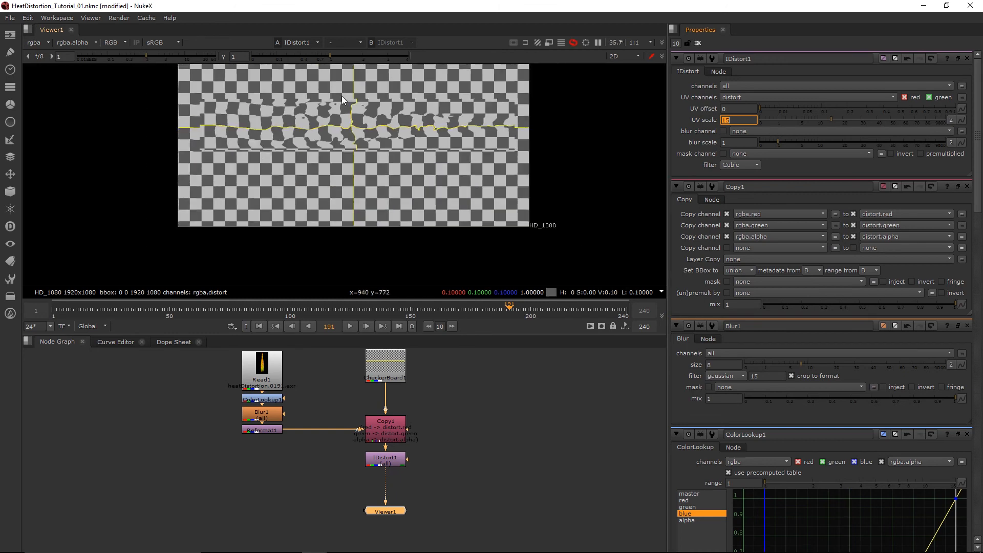
pyautogui.scroll(3, 342, 97)
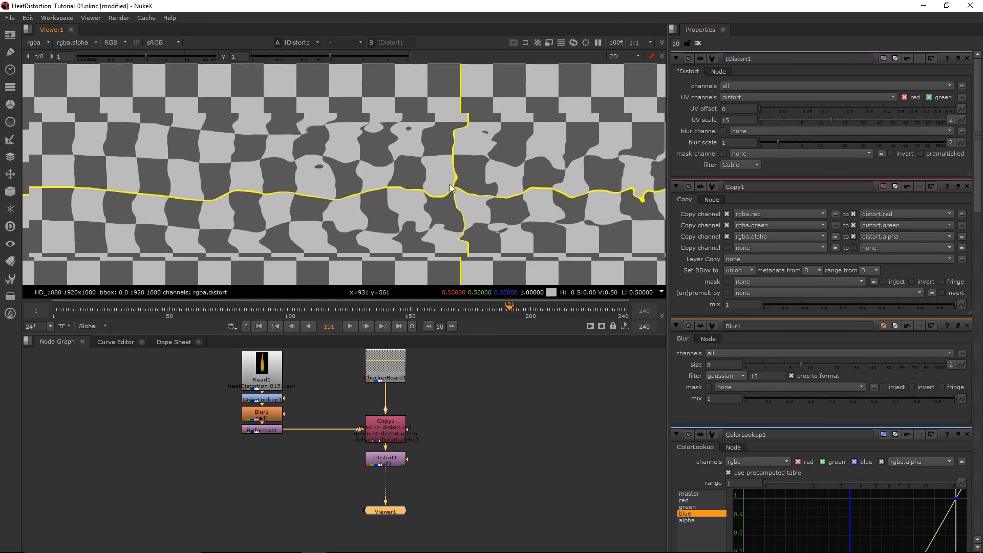
pyautogui.scroll(-3, 381, 172)
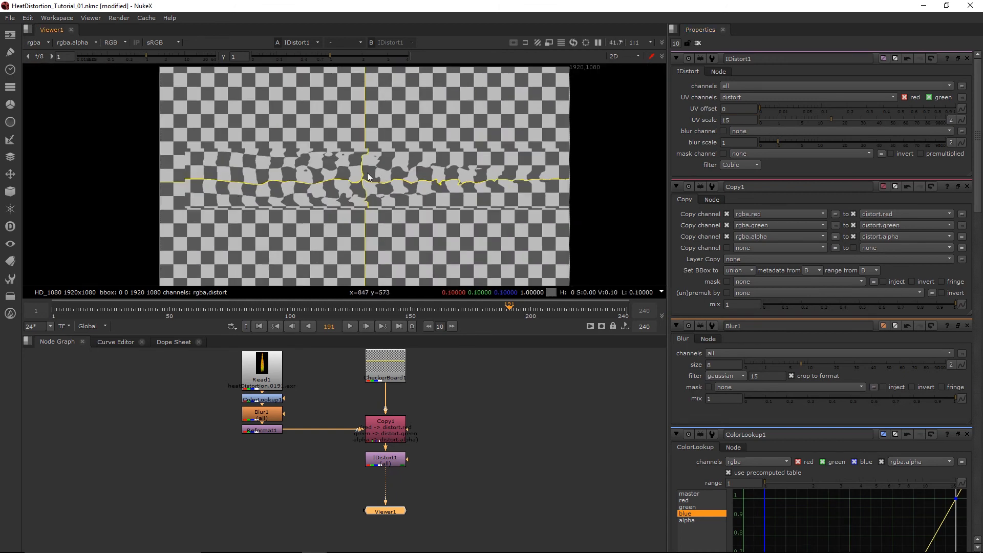
pyautogui.scroll(3, 287, 177)
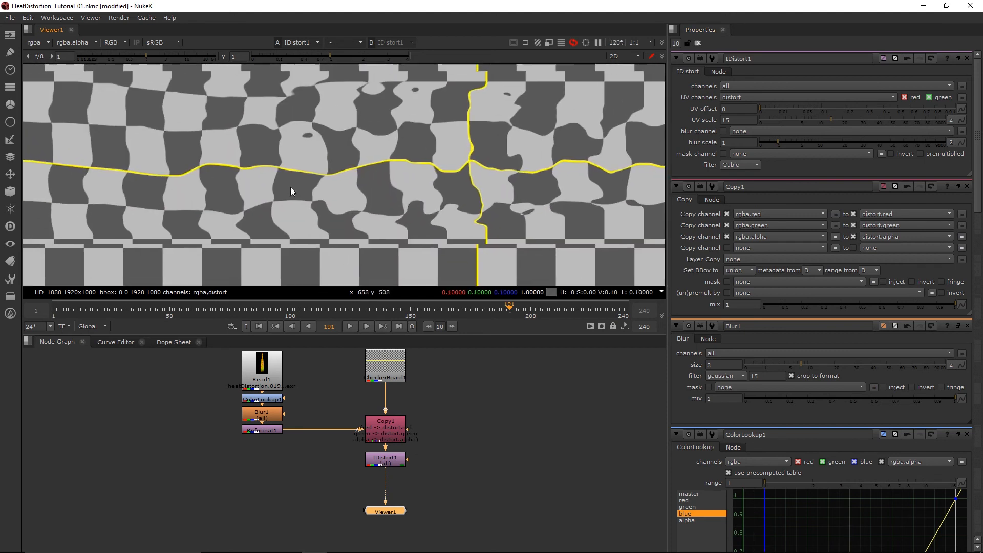
pyautogui.moveTo(290, 186); pyautogui.dragTo(292, 188, button='middle')
# - Temporarily disable Blur1 to compare the checkerboard distortion with and without the blur, and enable it again
pyautogui.click(251, 410)
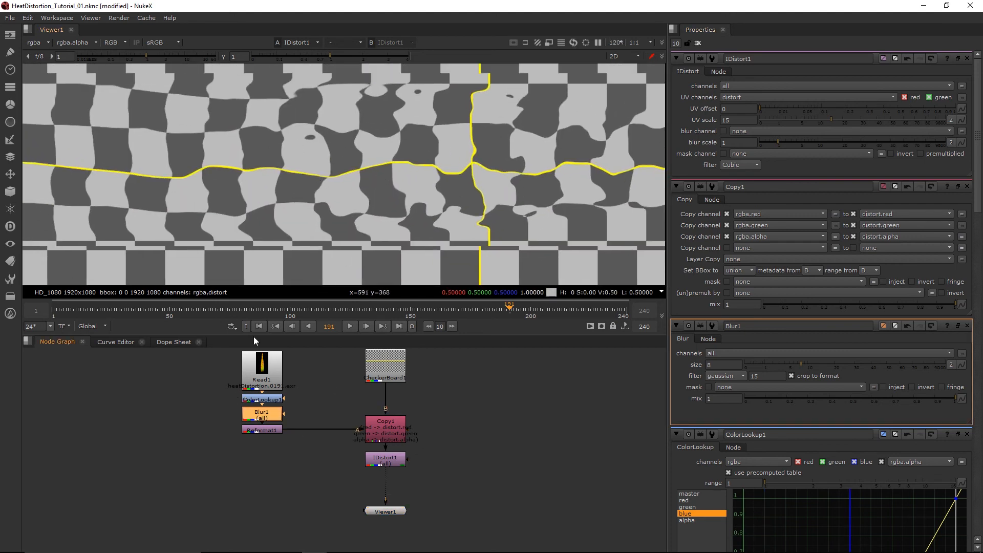
pyautogui.press('d')
pyautogui.scroll(3, 212, 197)
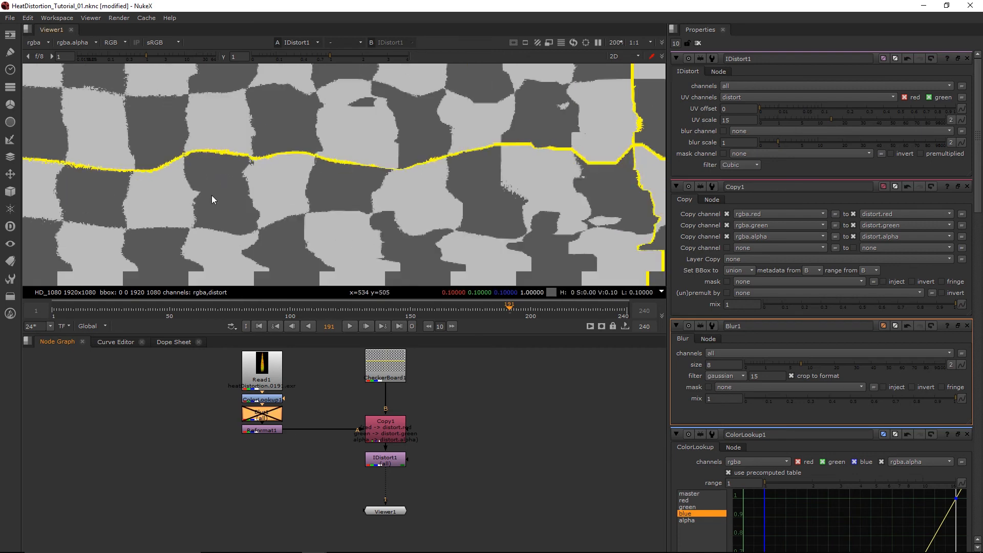
pyautogui.scroll(3, 450, 182)
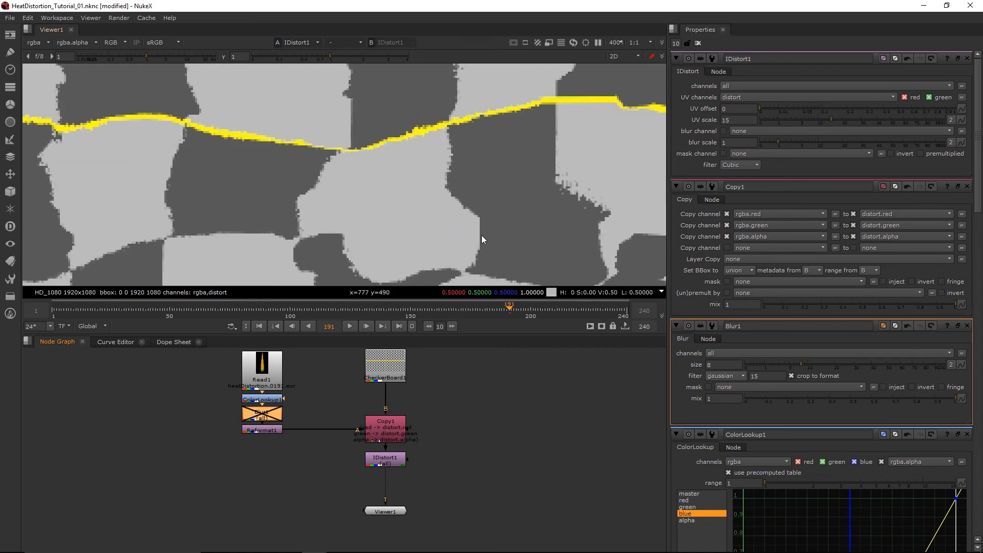
pyautogui.scroll(-3, 312, 165)
pyautogui.scroll(-2, 287, 167)
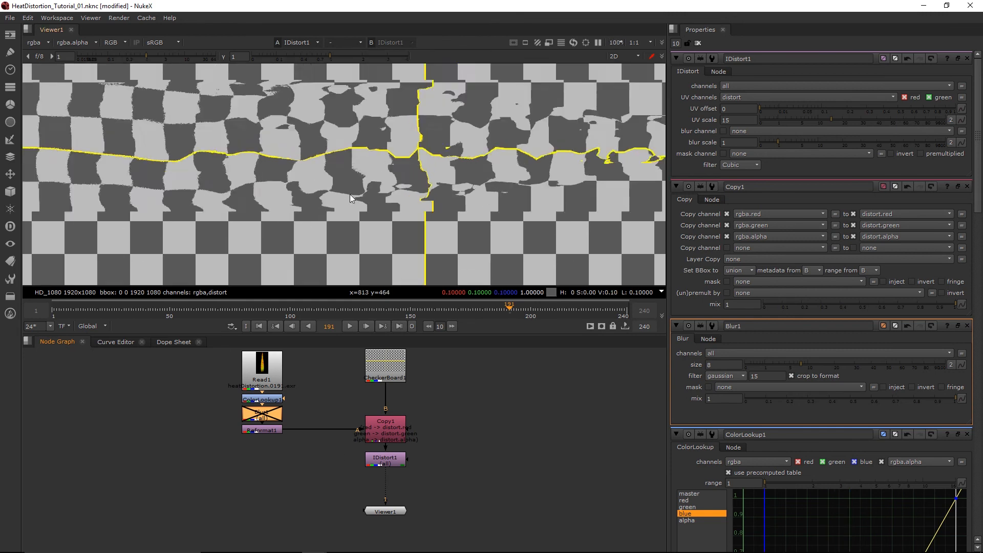
pyautogui.press('d')
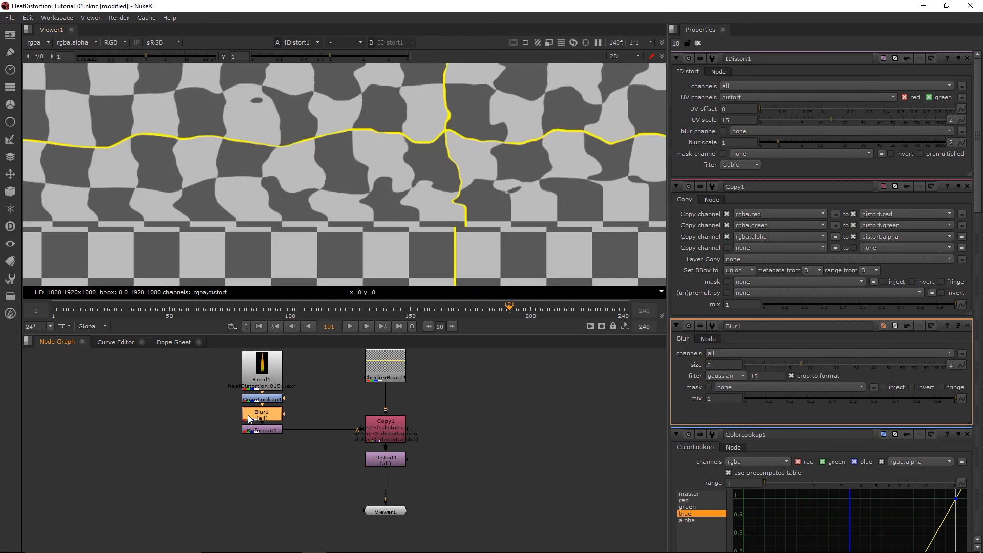
pyautogui.moveTo(364, 186); pyautogui.dragTo(235, 208, button='middle')
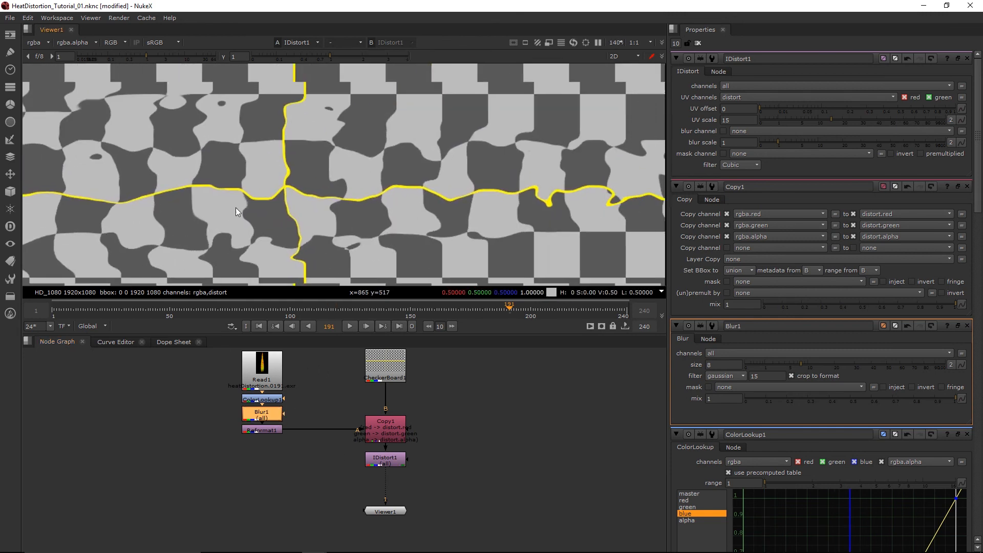
pyautogui.scroll(-3, 237, 207)
pyautogui.moveTo(355, 170); pyautogui.dragTo(256, 164, button='middle')
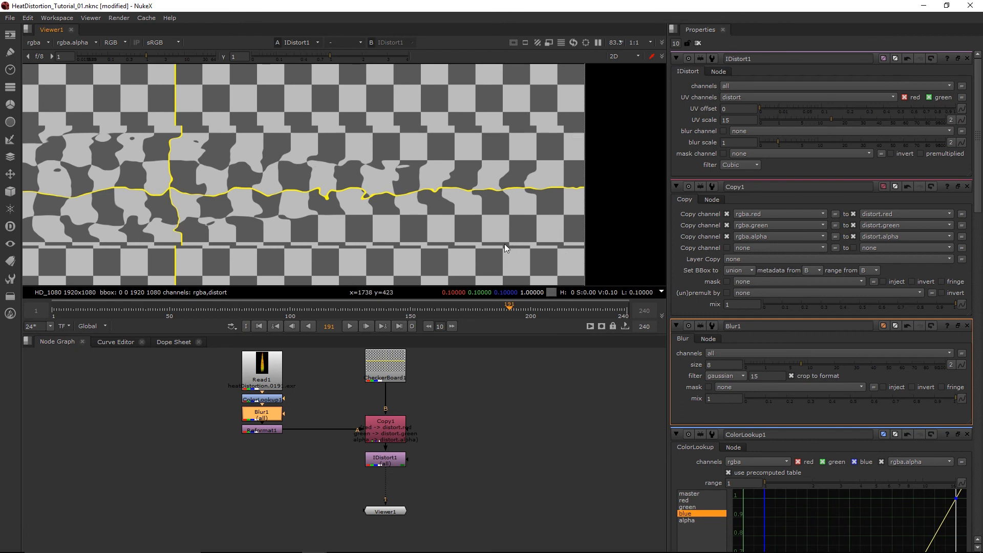
# - Toggle ColorLookup1 off and on to compare its effect on the checkerboard distortion, leaving the node enabled
pyautogui.click(253, 400)
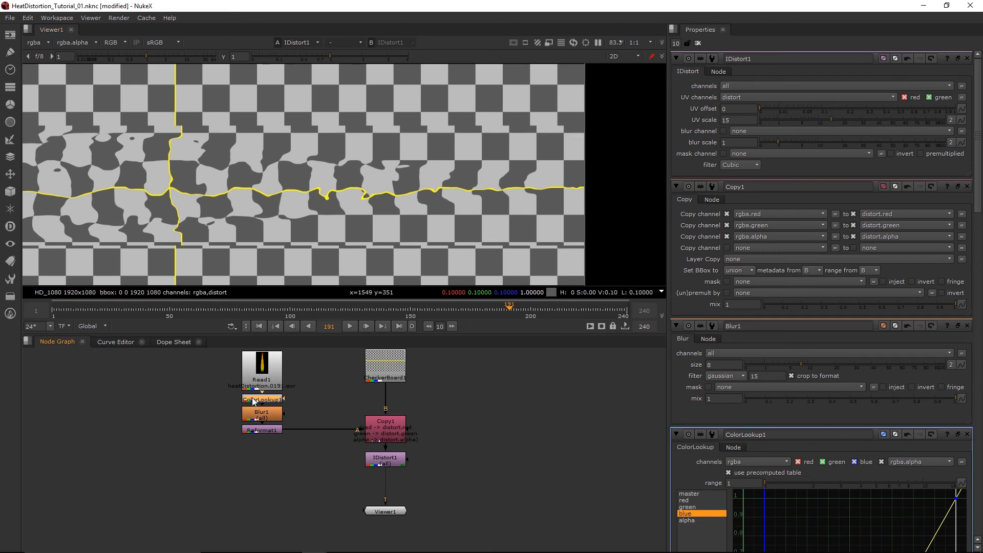
pyautogui.press('d')
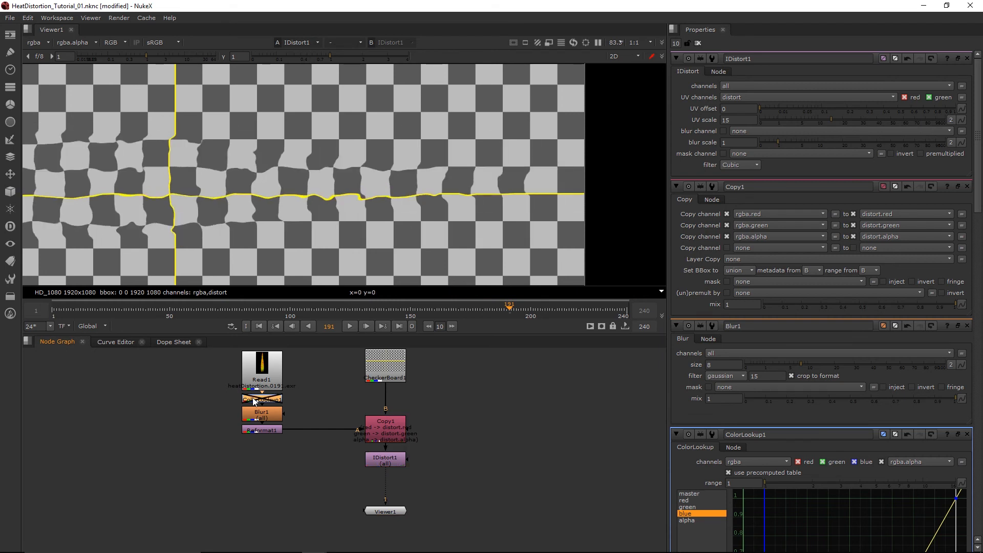
pyautogui.press('d')
pyautogui.press('d')
pyautogui.press('d')
pyautogui.scroll(3, 280, 204)
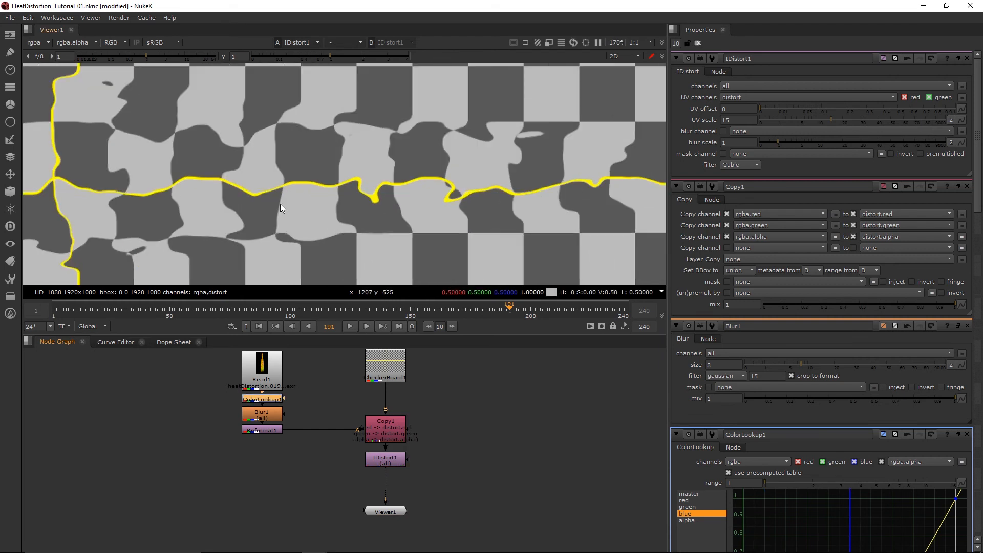
pyautogui.press('d')
pyautogui.scroll(-3, 361, 182)
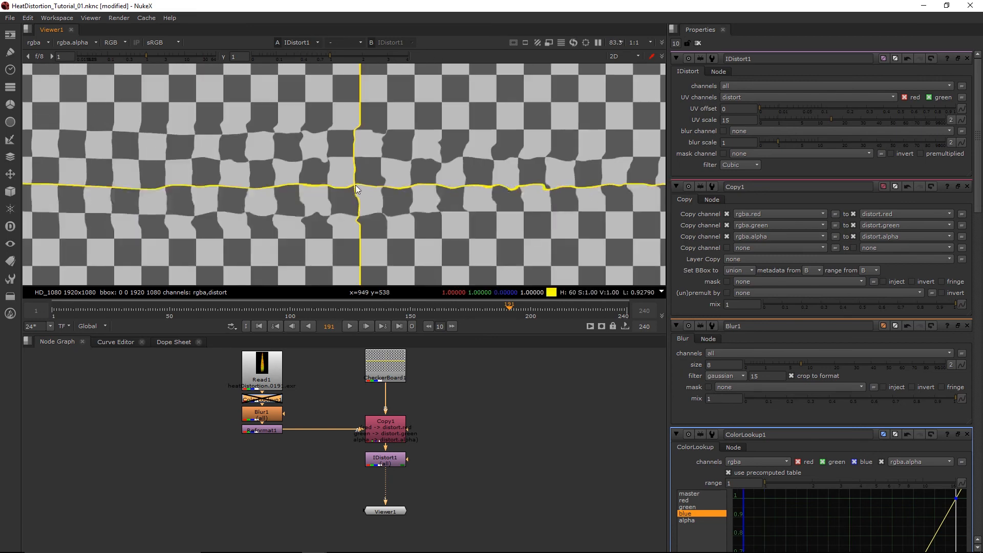
pyautogui.press('d')
pyautogui.scroll(3, 364, 215)
pyautogui.press('d')
pyautogui.press('d')
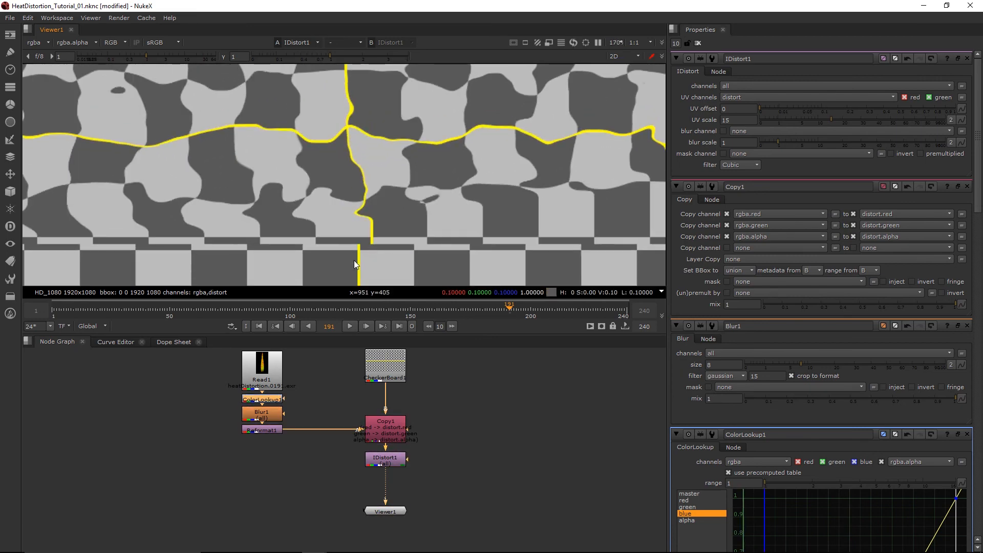
pyautogui.press('d')
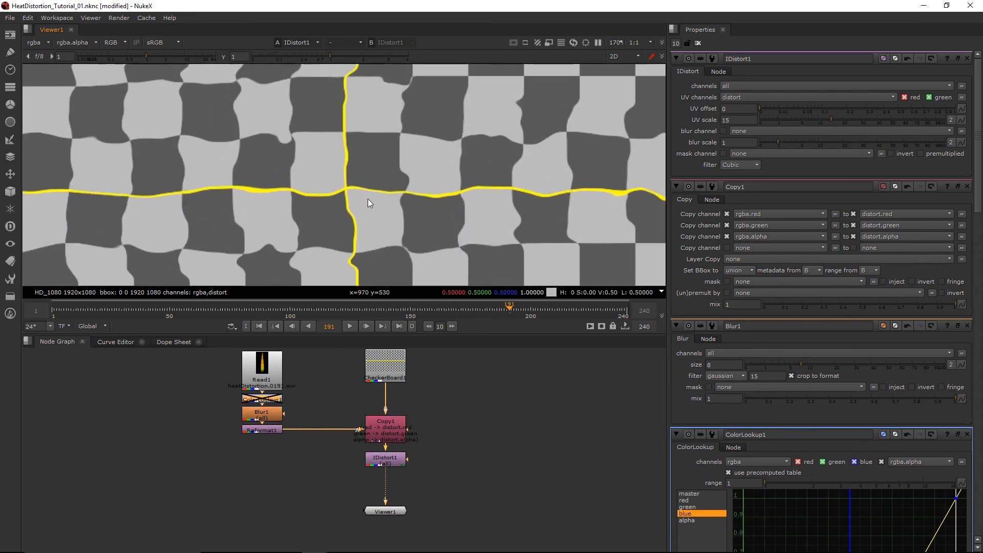
pyautogui.scroll(-4, 367, 184)
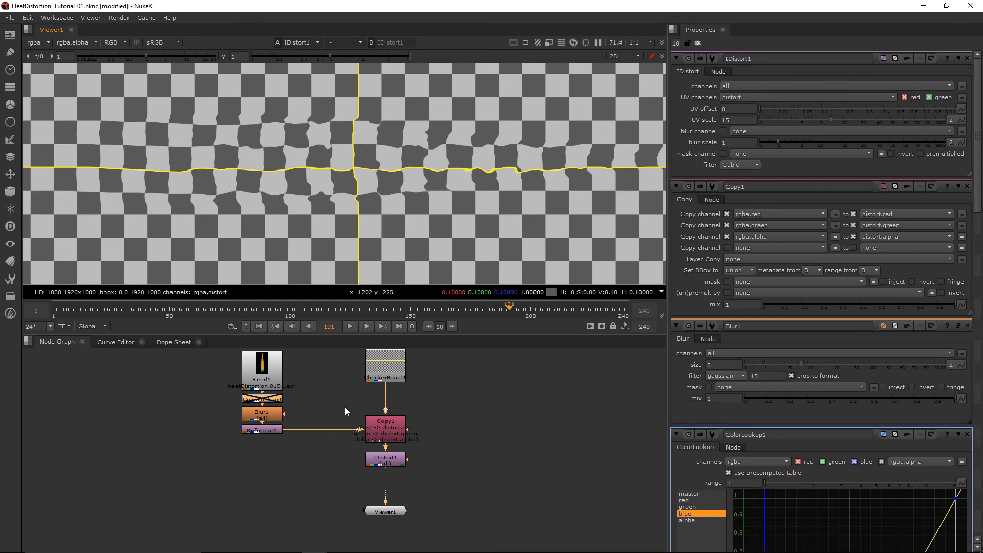
pyautogui.scroll(2, 345, 407)
pyautogui.click(262, 403)
pyautogui.press('d')
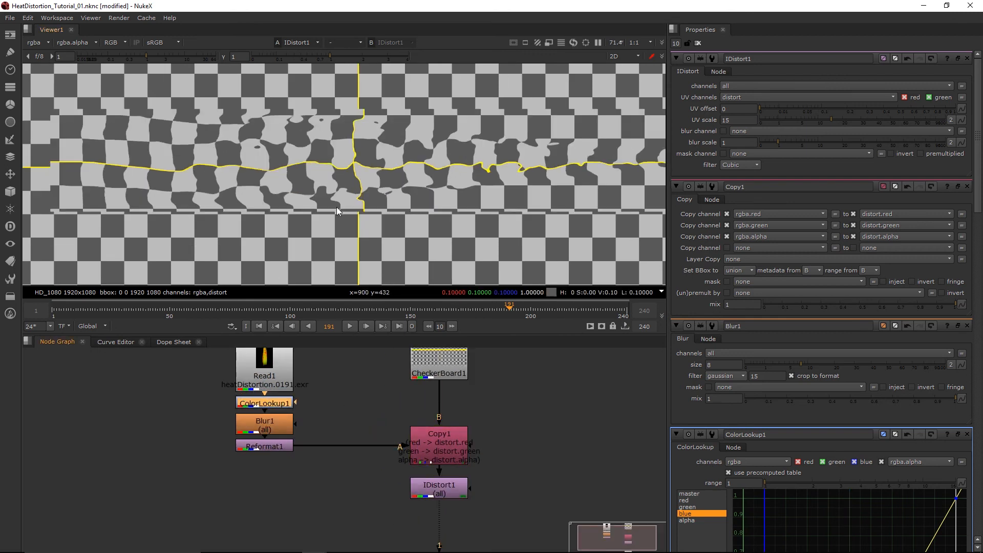
pyautogui.scroll(2, 336, 206)
pyautogui.scroll(1, 326, 244)
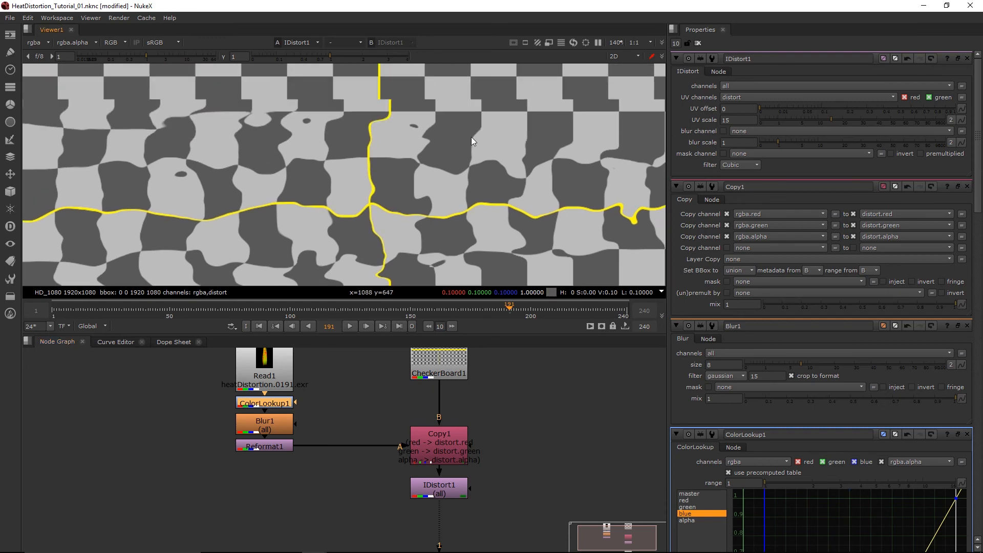
pyautogui.scroll(-3, 328, 194)
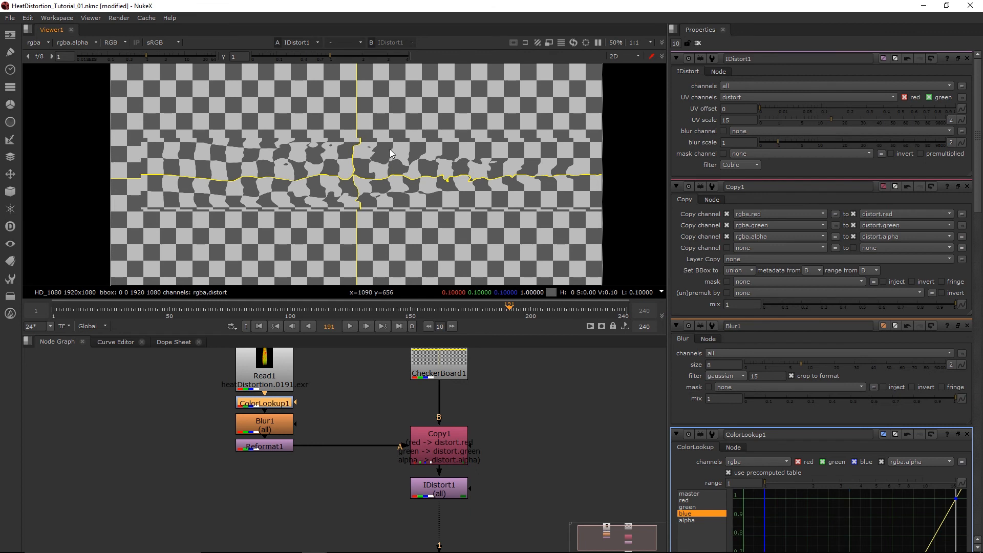
# - Set IDistort1's mask channel to distort.alpha and check the masked checkerboard distortion up close
pyautogui.click(452, 485)
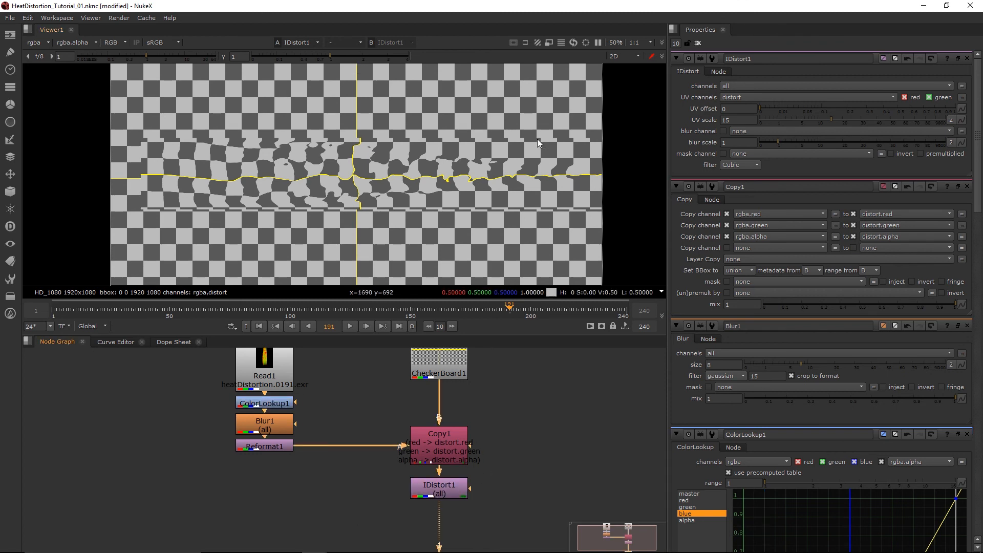
pyautogui.click(446, 480)
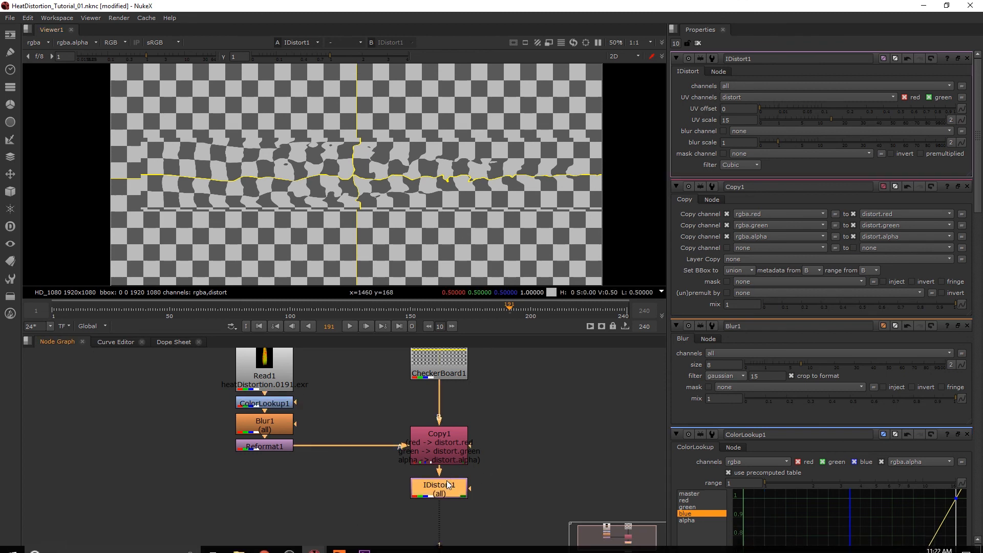
pyautogui.click(741, 154)
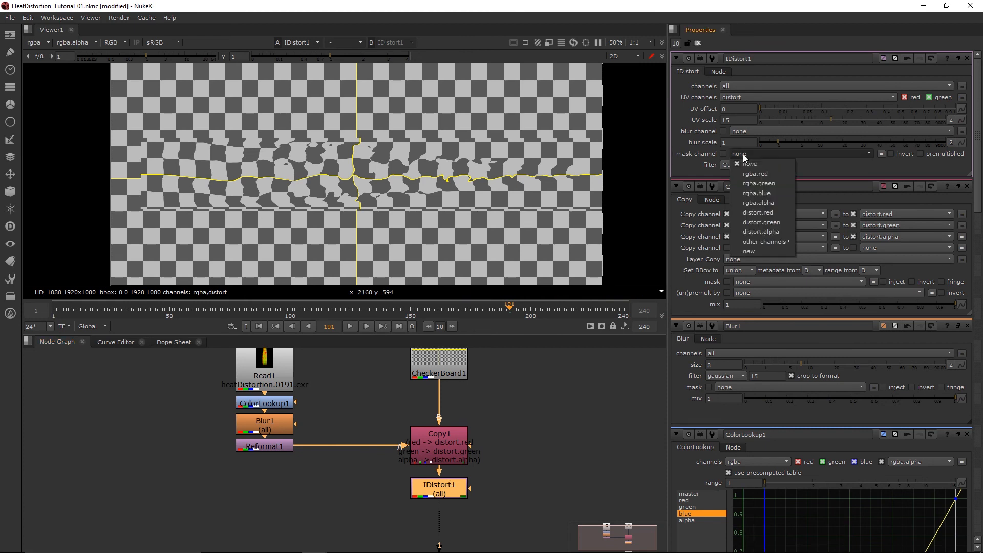
pyautogui.click(761, 231)
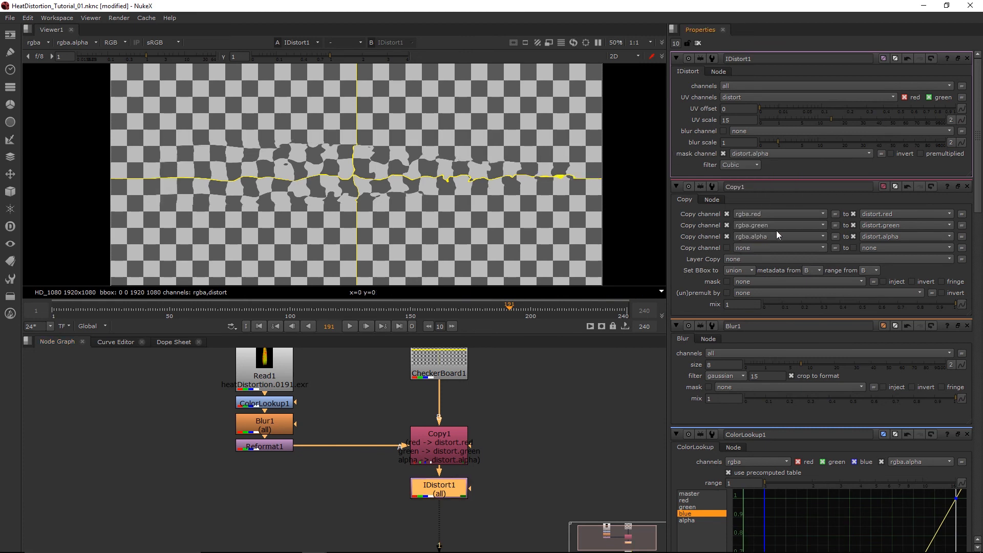
pyautogui.scroll(5, 358, 135)
pyautogui.moveTo(548, 180); pyautogui.dragTo(373, 140, button='middle')
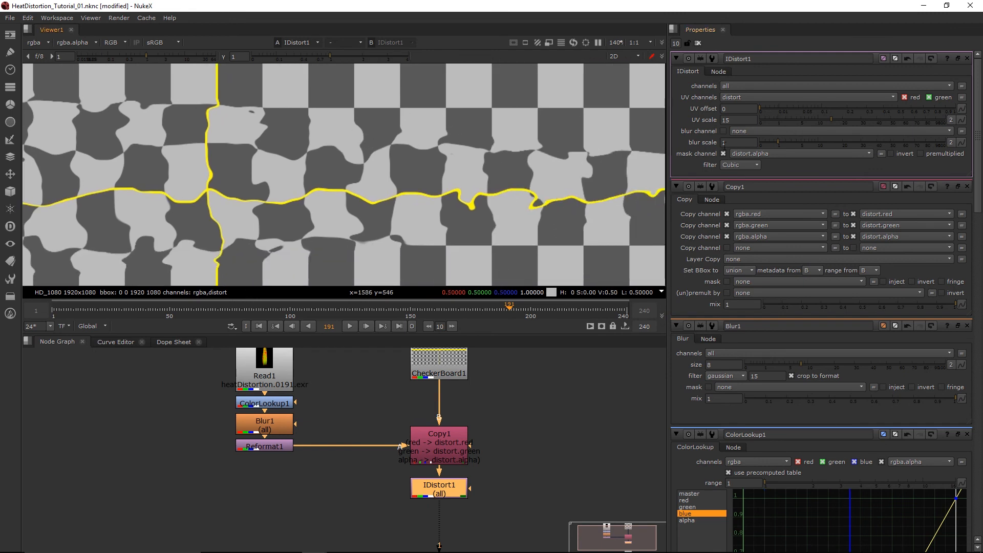
# - Set IDistort1's blur channel to distort.alpha
pyautogui.click(736, 142)
pyautogui.click(755, 132)
pyautogui.click(778, 210)
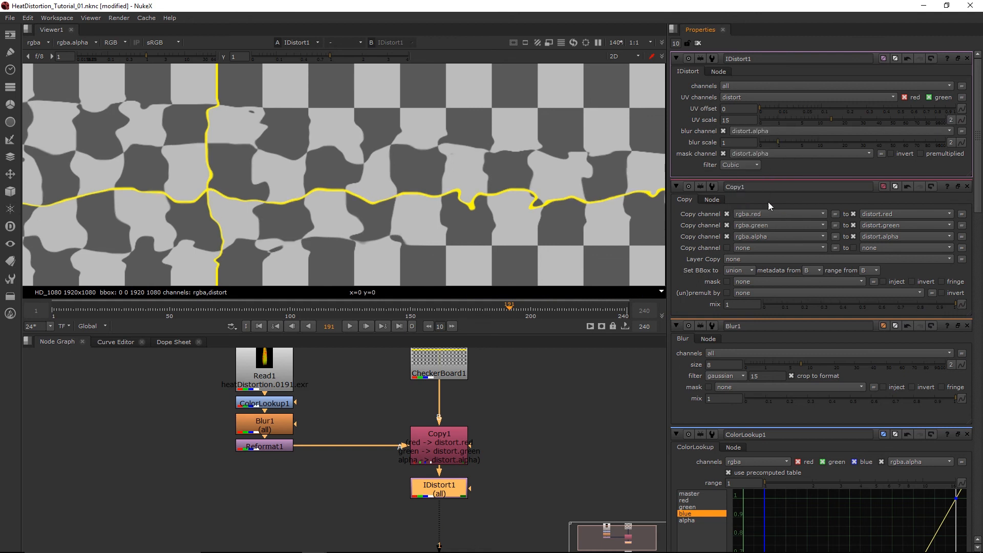
# - Try a blur scale of 30 on IDistort1, inspect the blurred checkerboard, and return the scale to 1
pyautogui.moveTo(776, 141); pyautogui.dragTo(861, 148)
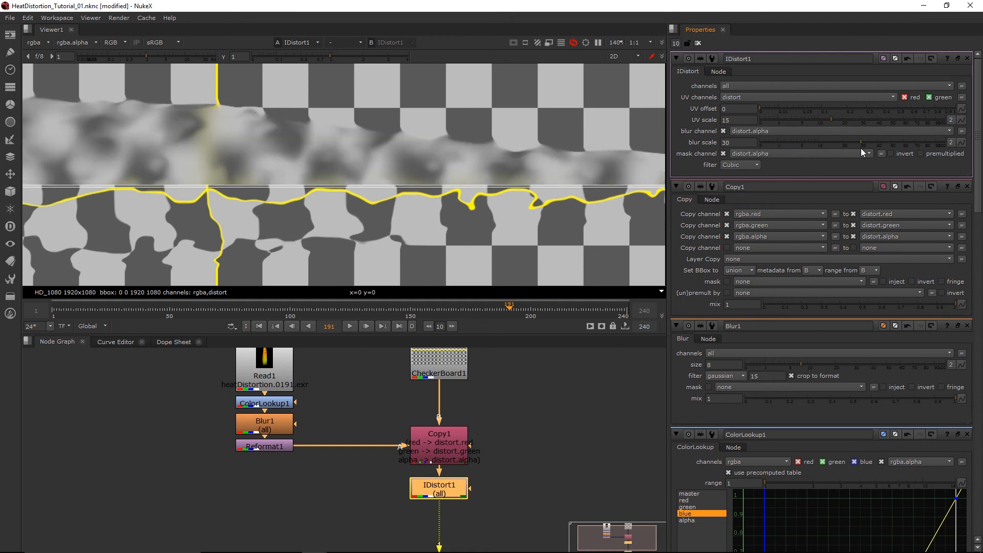
pyautogui.scroll(-4, 284, 183)
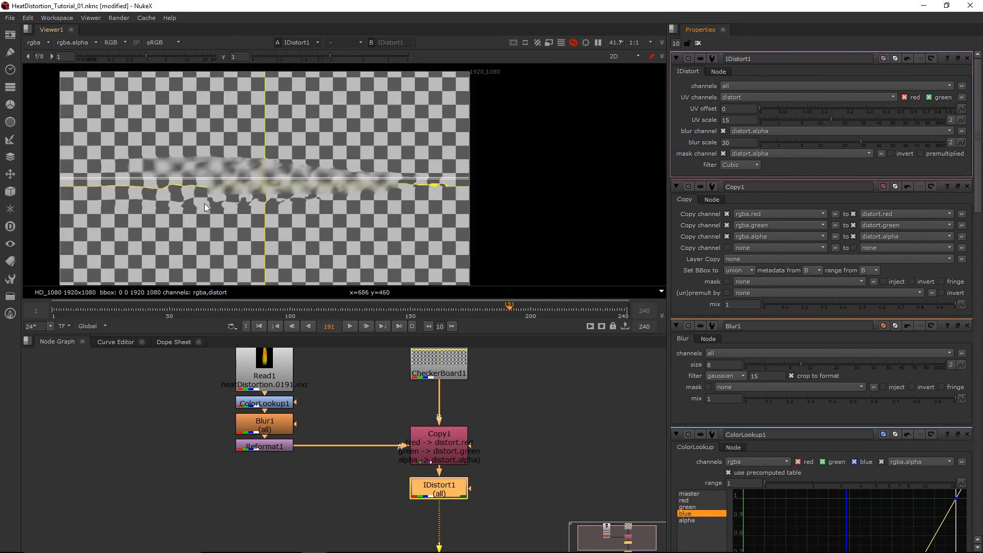
pyautogui.scroll(4, 204, 204)
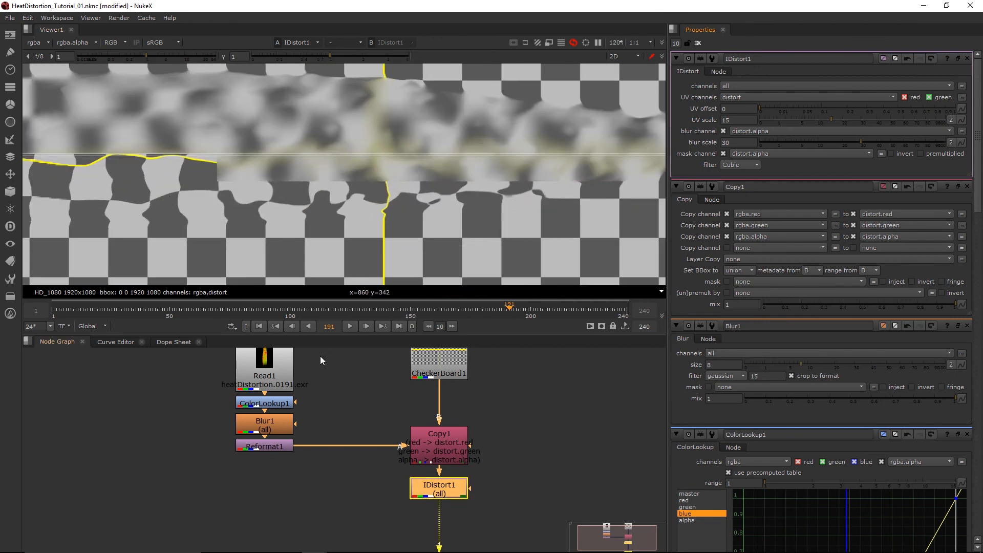
pyautogui.click(729, 146)
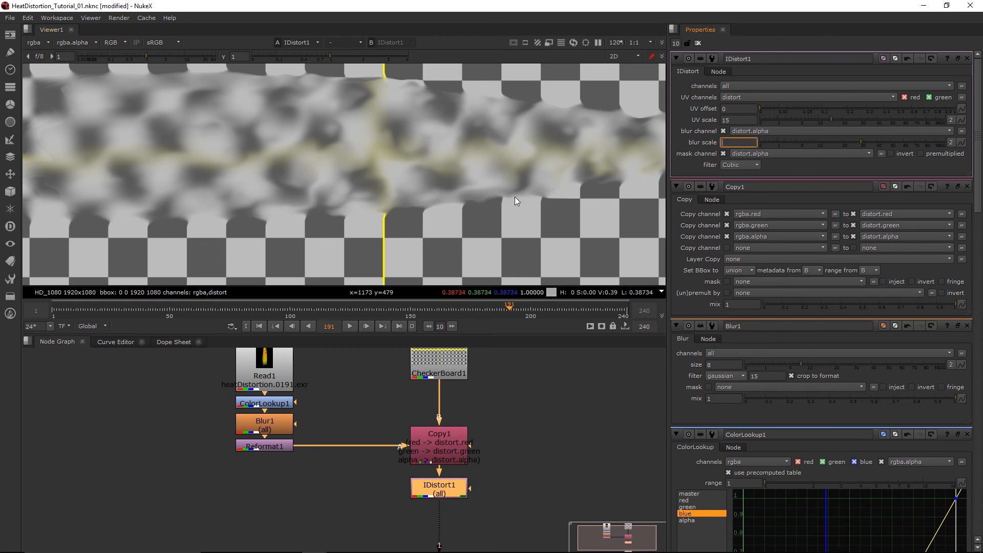
pyautogui.write('1')
pyautogui.press('Return')
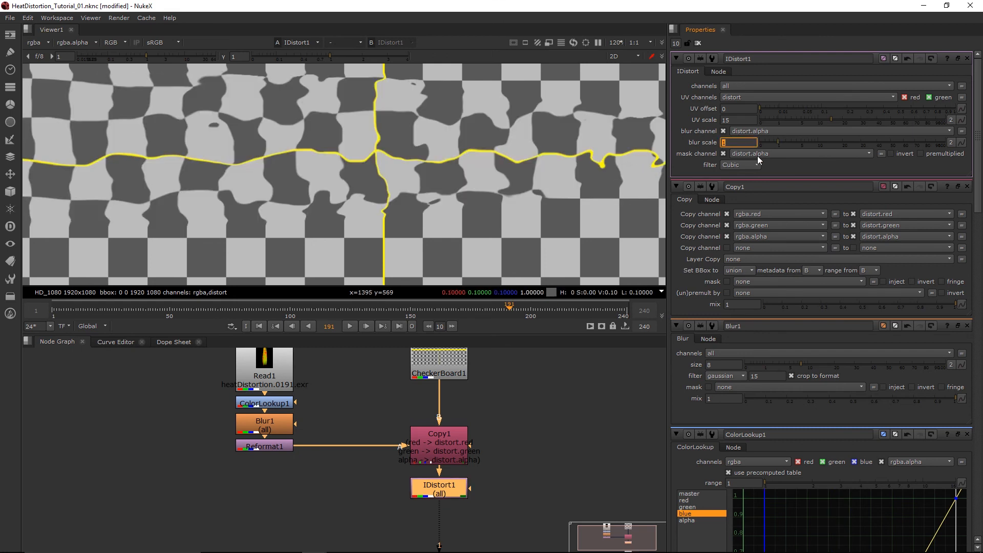
# - Set IDistort1's blur scale to 2 and check the softened distortion on the checkerboard
pyautogui.write('2')
pyautogui.press('Return')
pyautogui.scroll(-3, 484, 162)
pyautogui.scroll(-3, 416, 150)
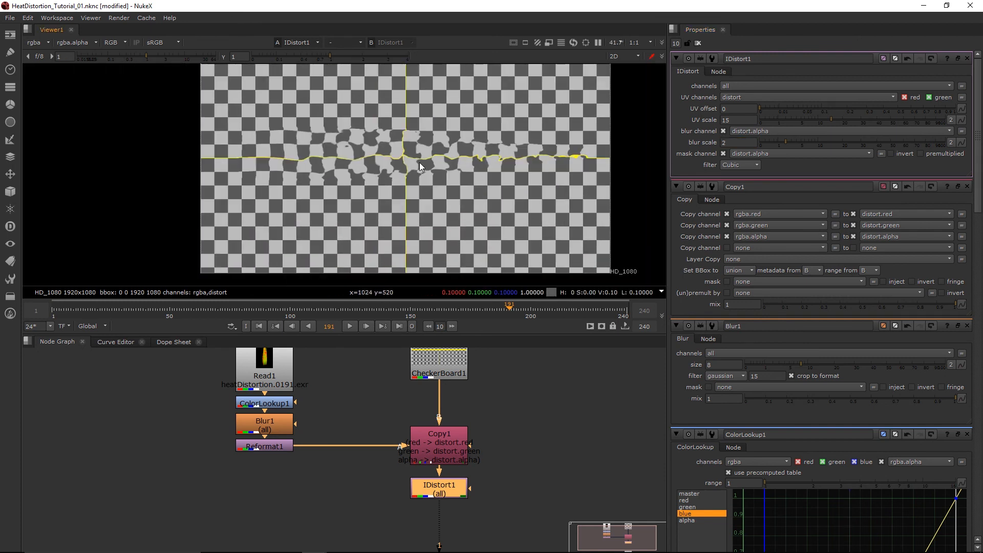
pyautogui.scroll(1, 376, 140)
pyautogui.scroll(2, 375, 140)
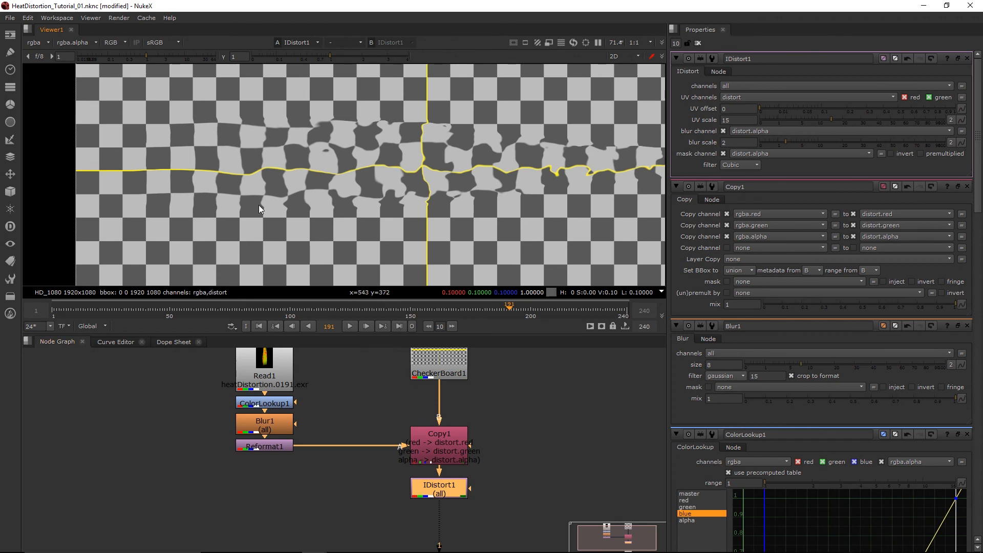
pyautogui.scroll(-2, 300, 157)
# - Maximize the viewer around the whole checkerboard and play the distortion sequence from the first frame
pyautogui.press('space')
pyautogui.scroll(-2, 404, 281)
pyautogui.scroll(3, 450, 275)
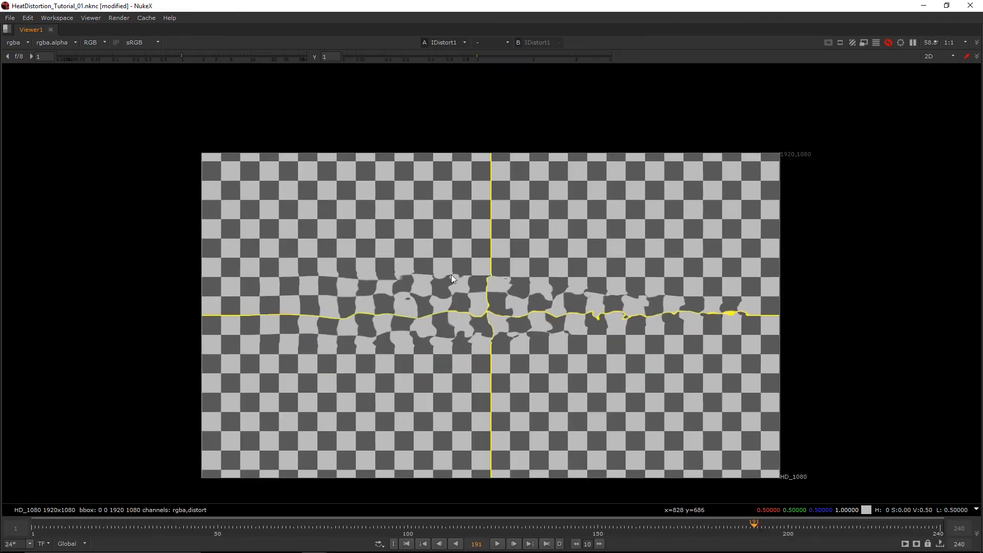
pyautogui.scroll(2, 443, 272)
pyautogui.scroll(-1, 428, 297)
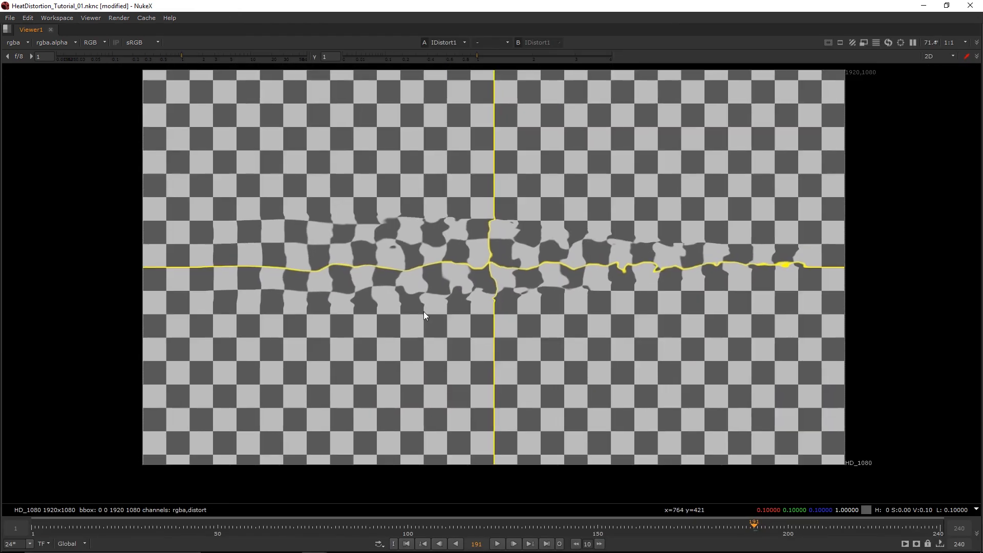
pyautogui.moveTo(424, 312); pyautogui.dragTo(428, 328, button='middle')
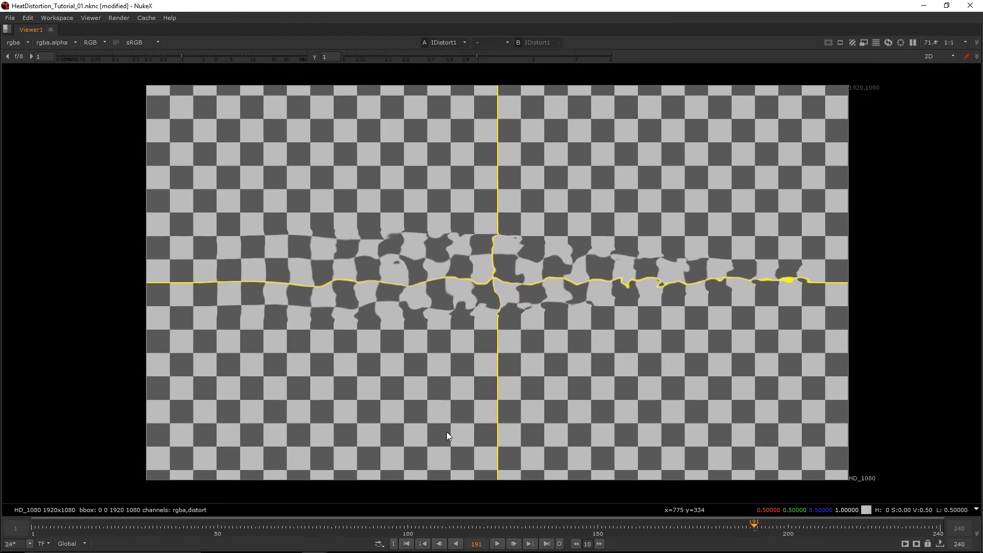
pyautogui.click(497, 543)
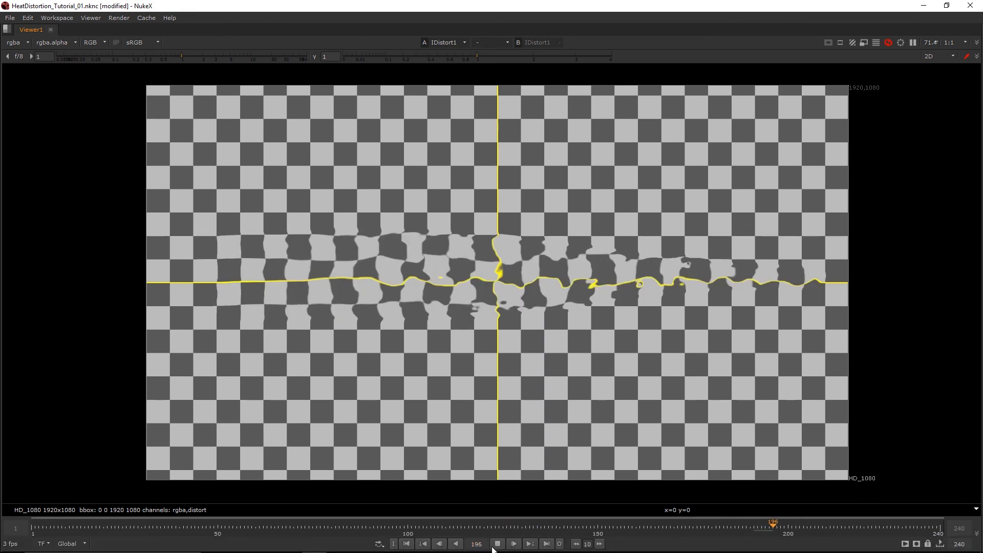
pyautogui.click(406, 543)
pyautogui.click(497, 544)
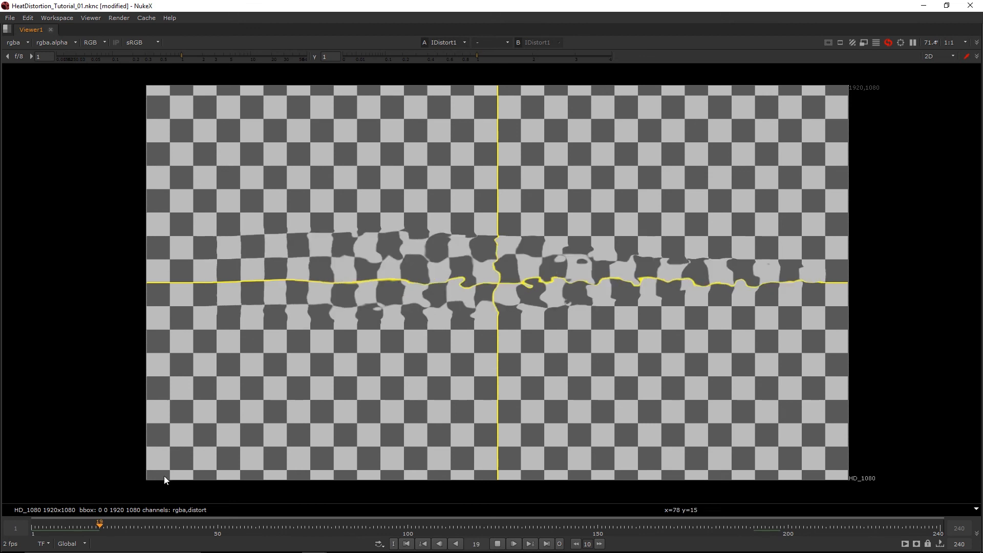
# - Replay the sequence from near its start, inspect the moving distortion up close, and stop playback
pyautogui.click(41, 528)
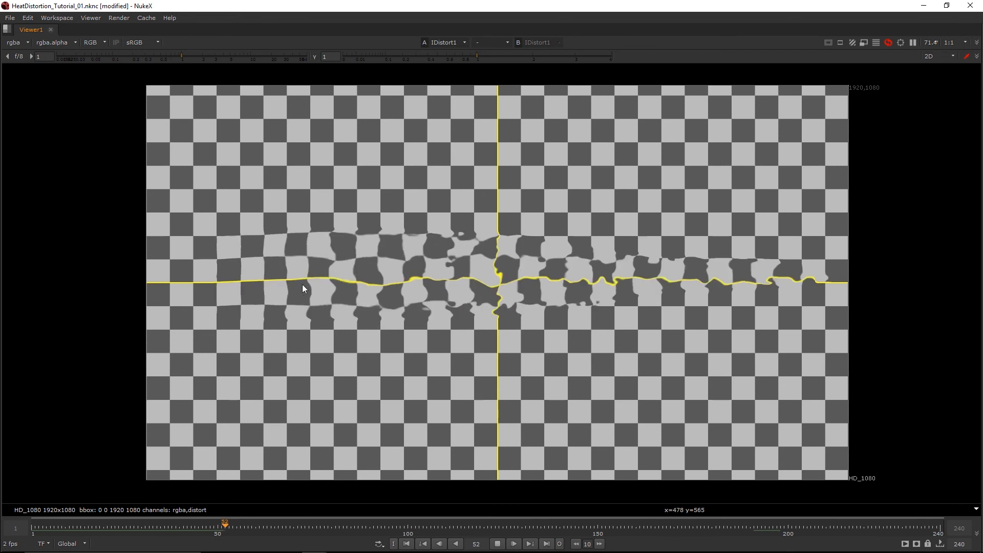
pyautogui.click(45, 525)
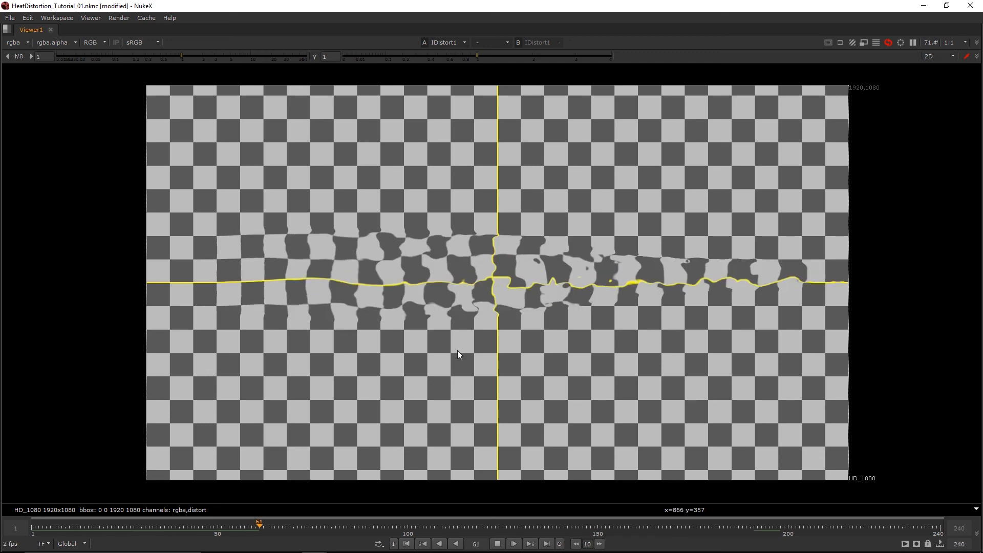
pyautogui.click(62, 523)
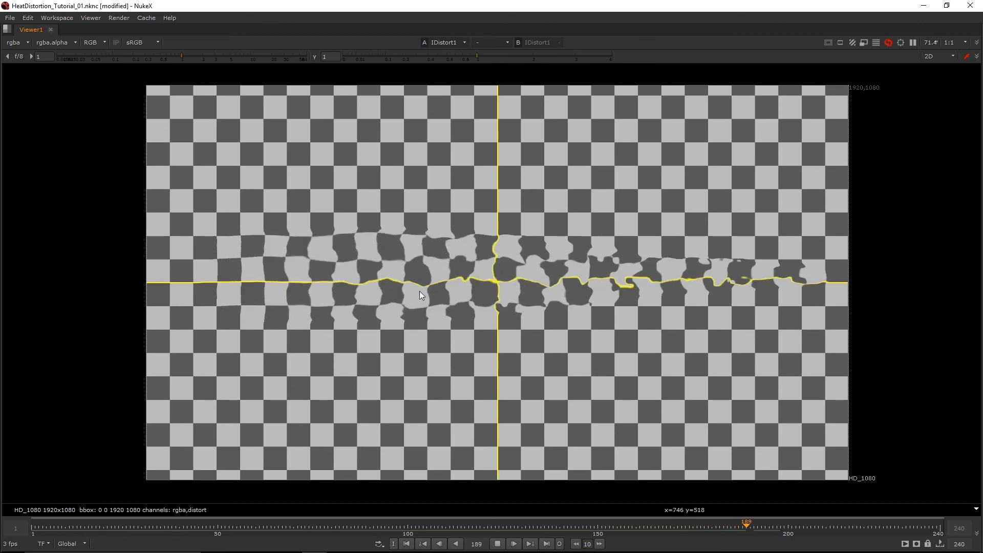
pyautogui.click(56, 531)
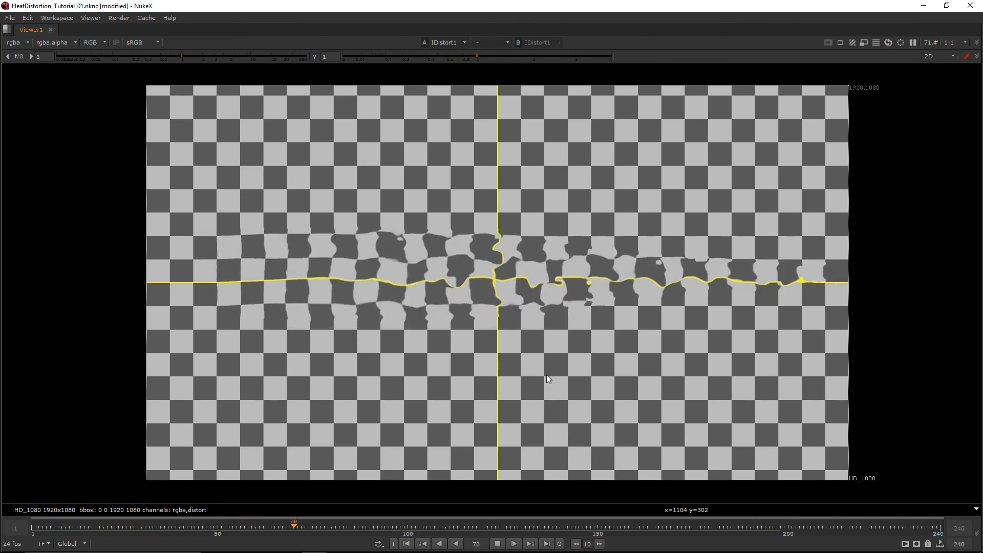
pyautogui.scroll(5, 455, 296)
pyautogui.scroll(-5, 455, 295)
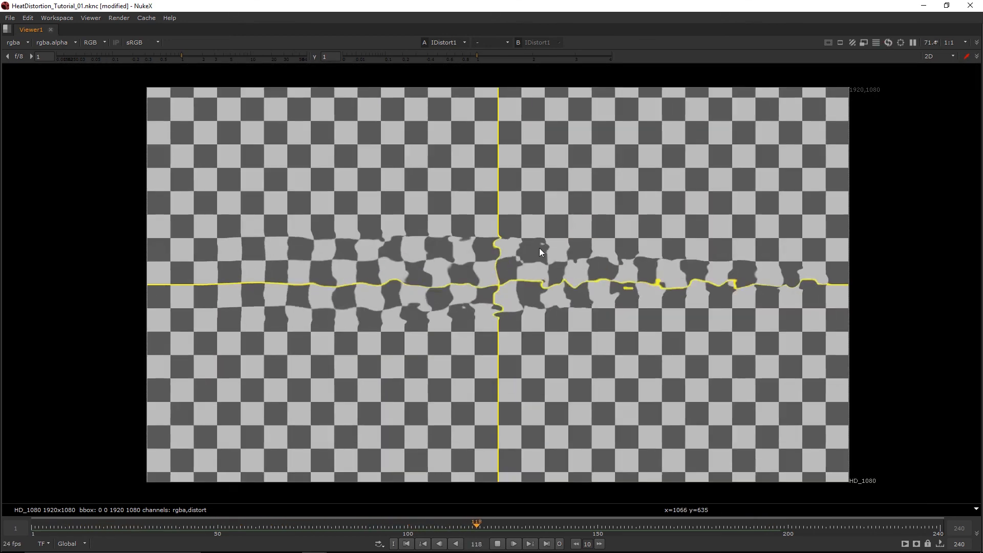
pyautogui.click(496, 544)
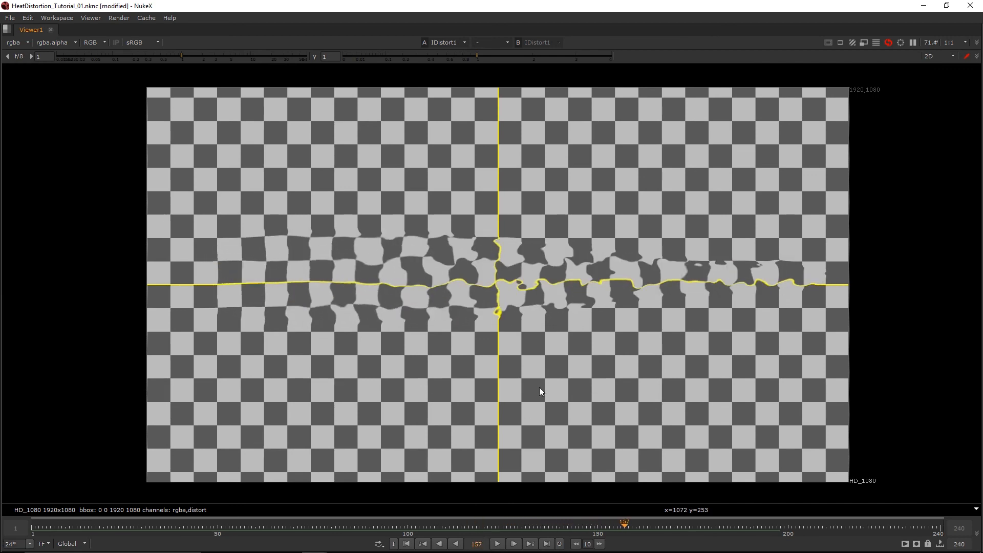
# - Restore the full workspace layout, set IDistort1's UV scale to 10, and check the weaker distortion
pyautogui.press('space')
pyautogui.doubleClick(726, 120)
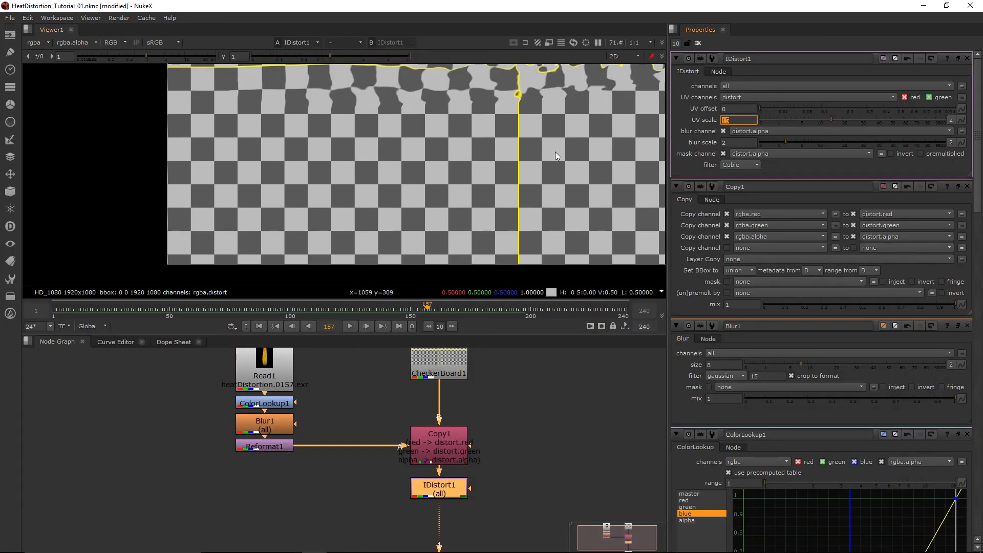
pyautogui.write('10')
pyautogui.moveTo(503, 148); pyautogui.dragTo(461, 207, button='middle')
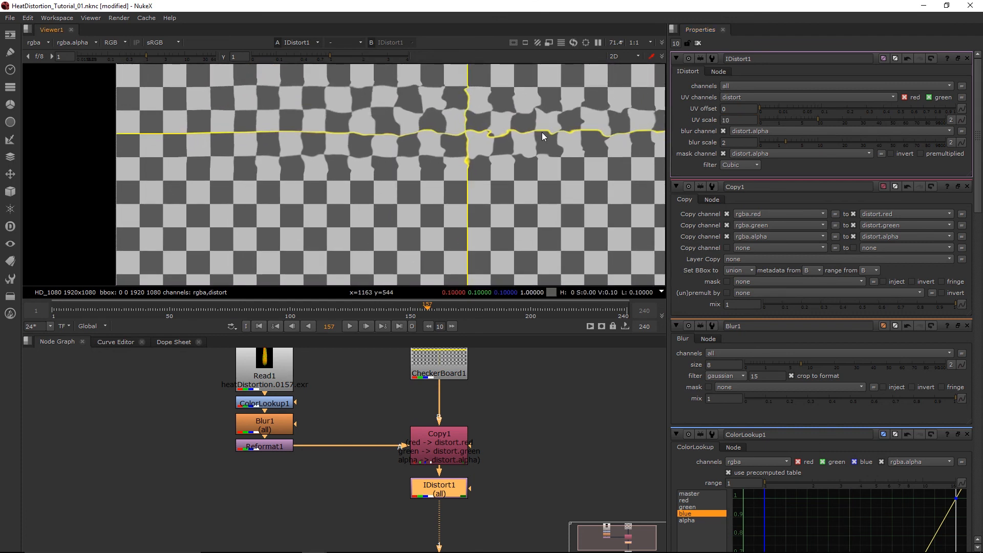
pyautogui.click(461, 443)
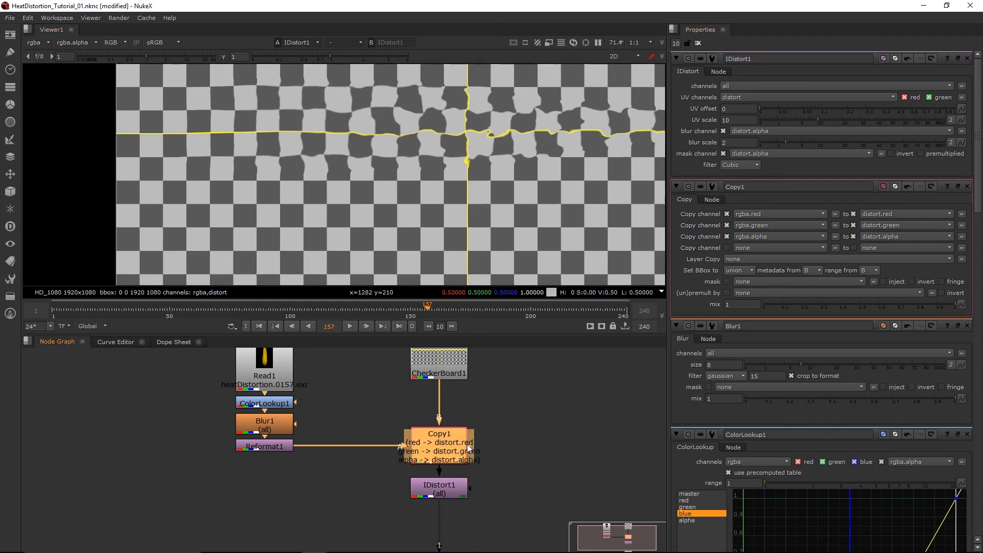
pyautogui.scroll(-3, 551, 391)
pyautogui.click(531, 418)
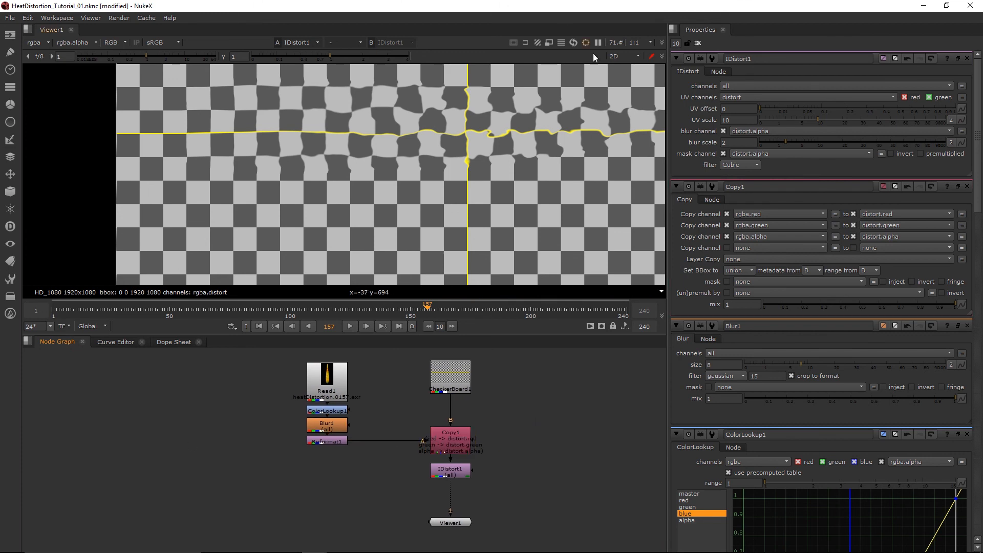